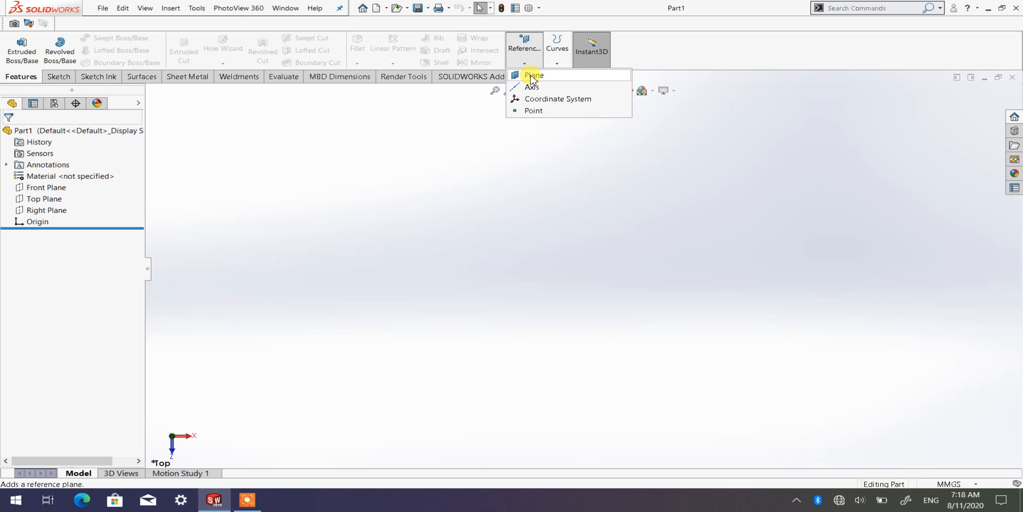
Start a sketch on the Top Plane and draw a center rectangle about 171 by 70 mm centred on the origin.
{"action": "left_click", "coordinate": [384, 207]}
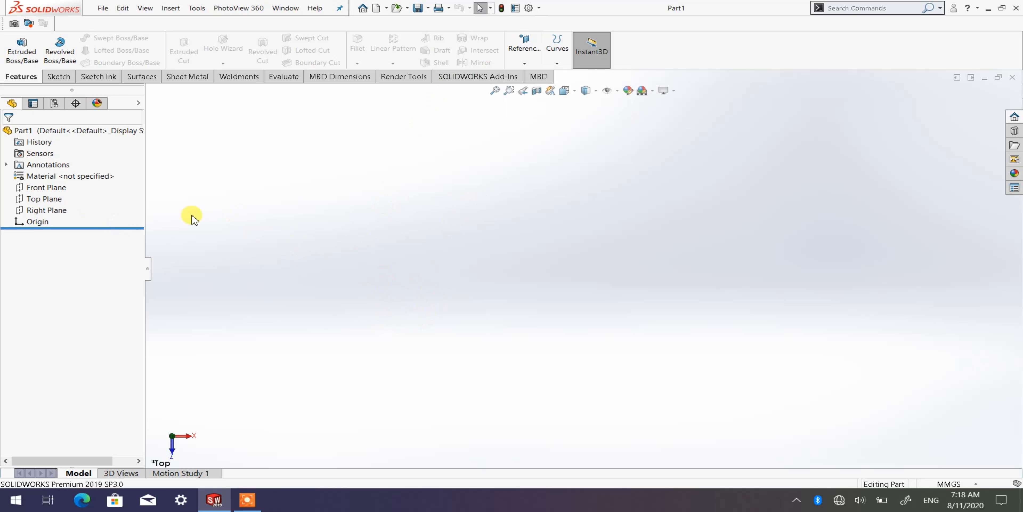
{"action": "left_click", "coordinate": [51, 200]}
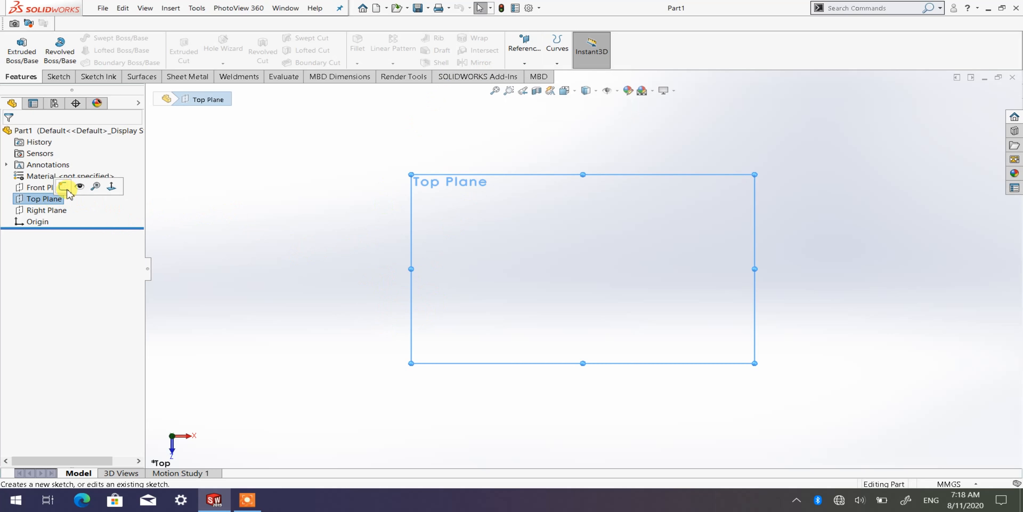
{"action": "left_click", "coordinate": [70, 190]}
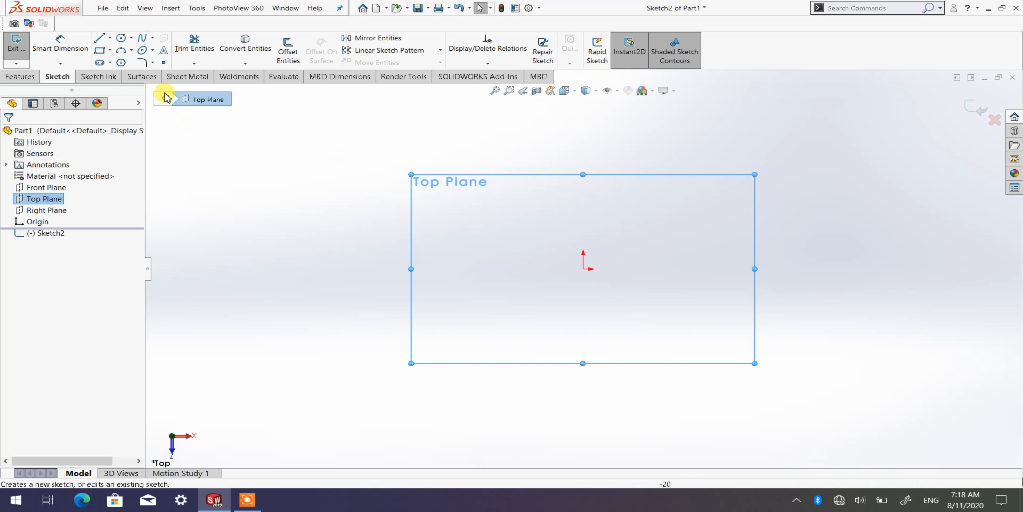
{"action": "left_click", "coordinate": [111, 50]}
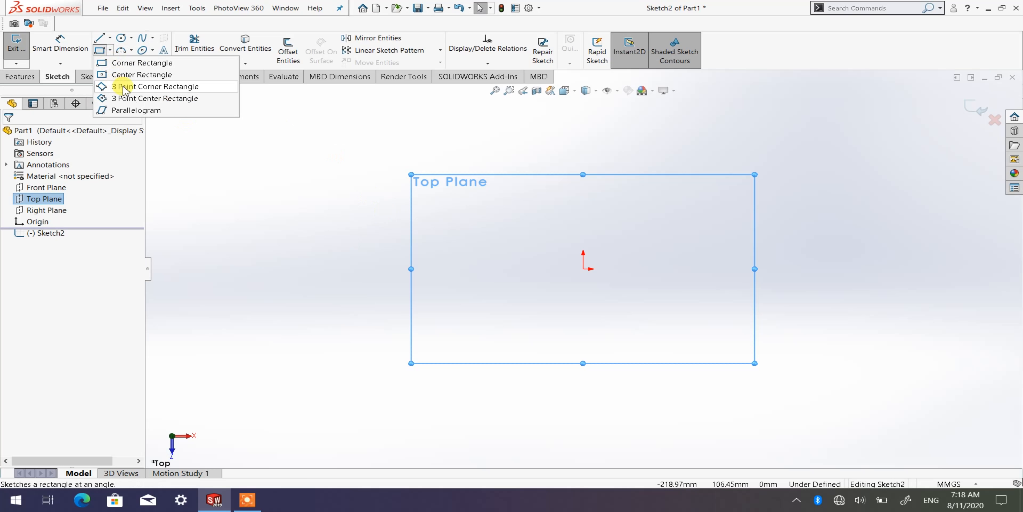
{"action": "left_click", "coordinate": [137, 74]}
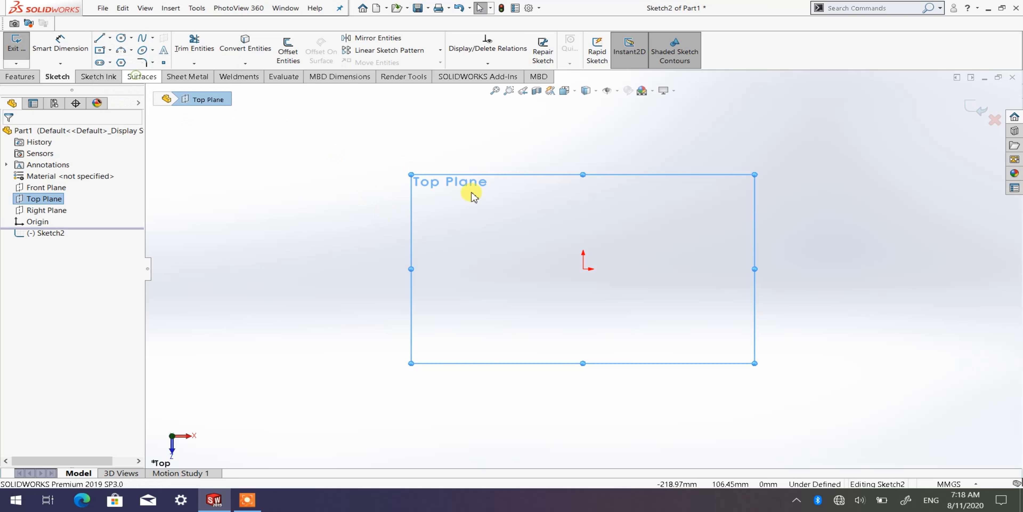
{"action": "left_click", "coordinate": [583, 268]}
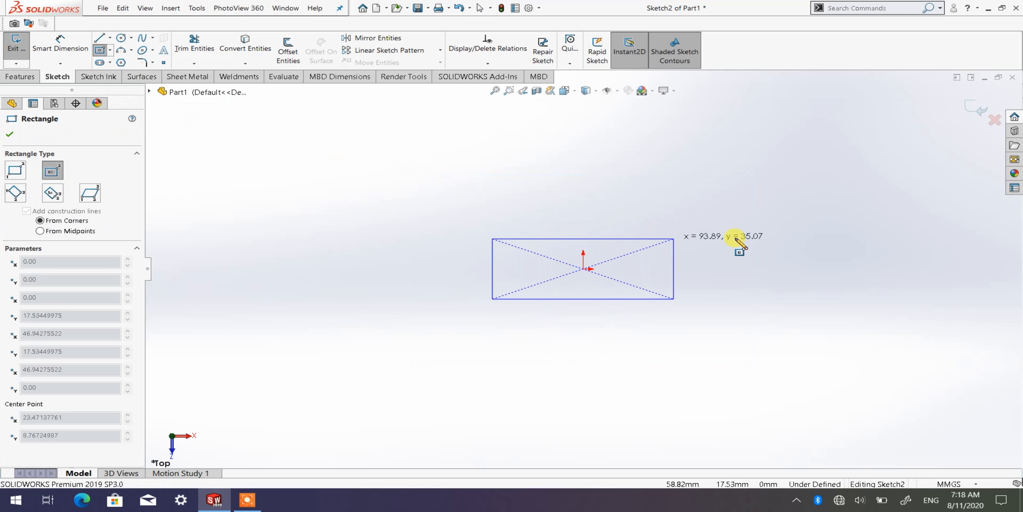
{"action": "left_click", "coordinate": [748, 208]}
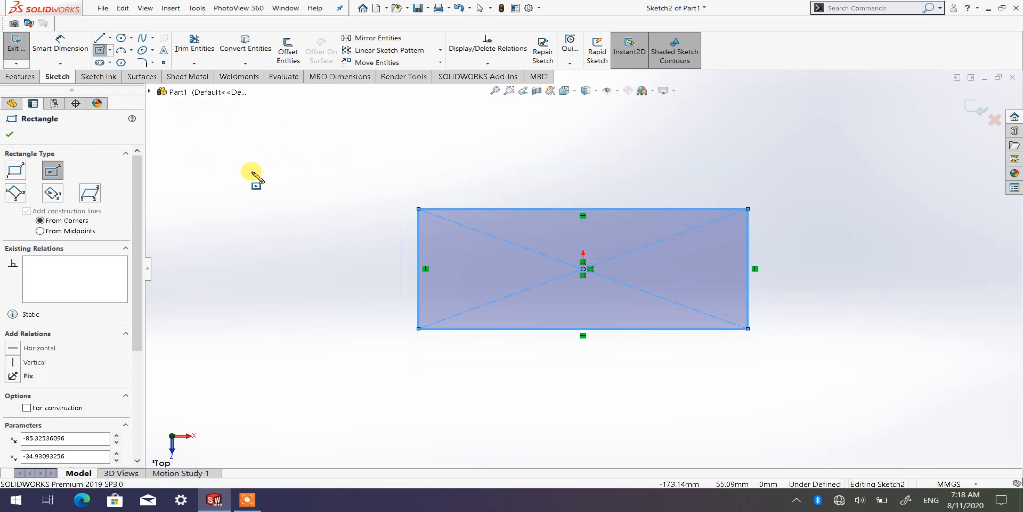
{"action": "left_click", "coordinate": [10, 135]}
Dimension the rectangle's horizontal side to 200 mm and its vertical side to 100 mm.
{"action": "left_click", "coordinate": [60, 45]}
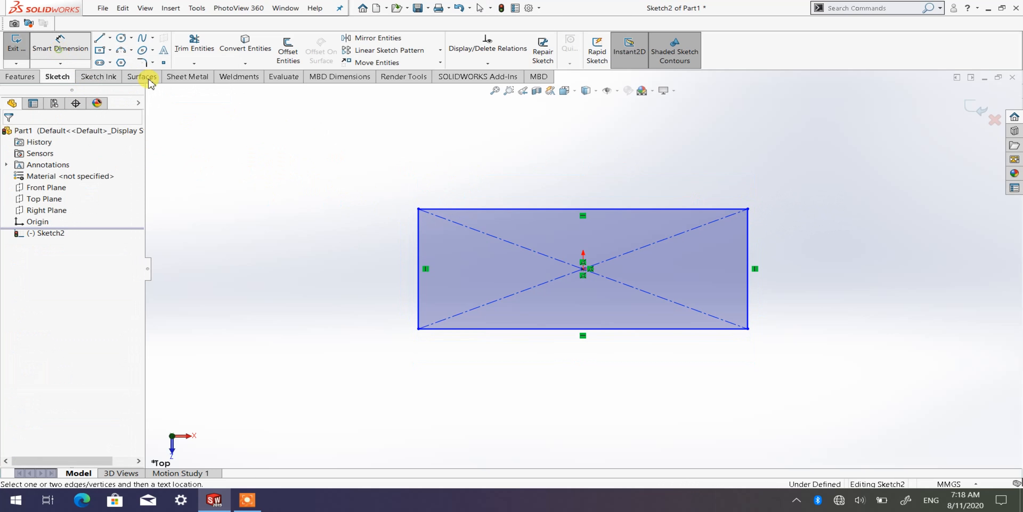
{"action": "left_click", "coordinate": [557, 210]}
{"action": "left_click", "coordinate": [587, 157]}
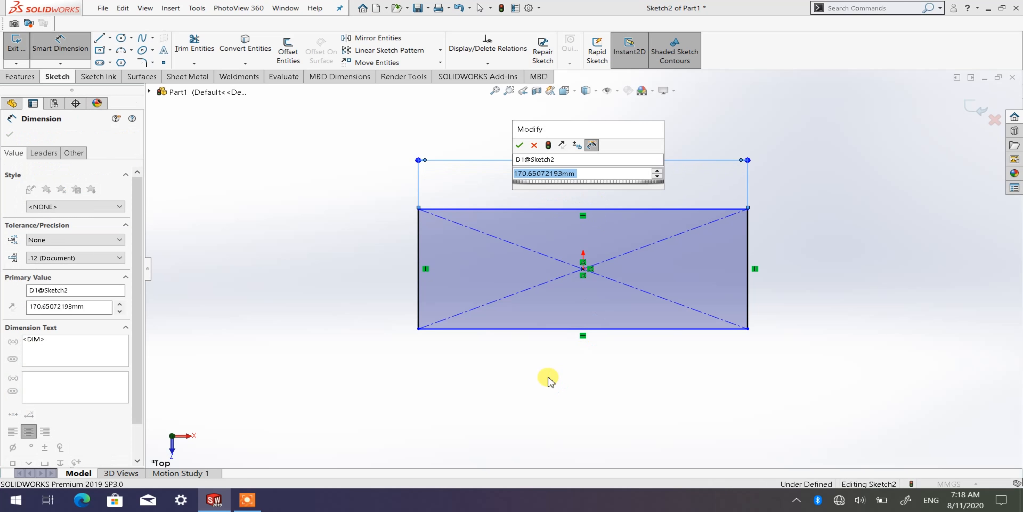
{"action": "type", "text": "200"}
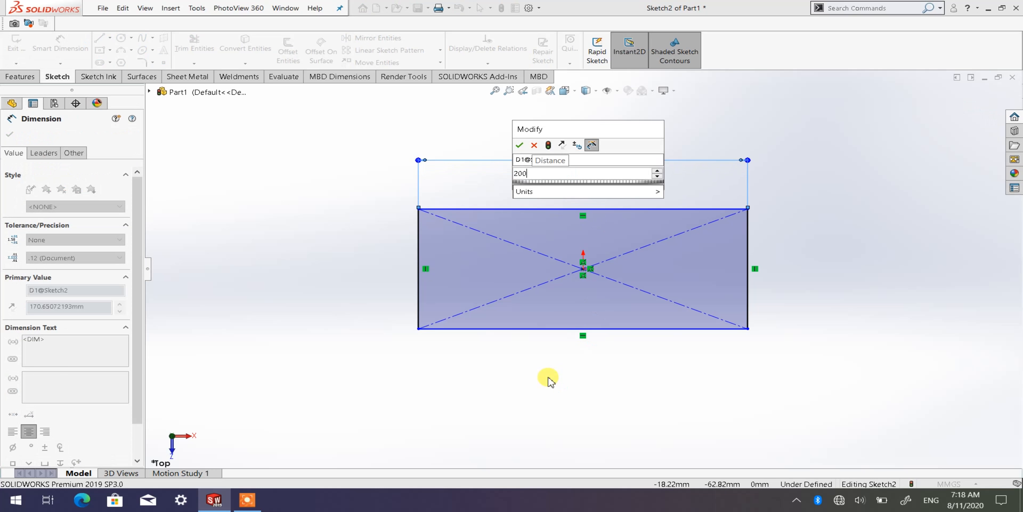
{"action": "key", "text": "Return"}
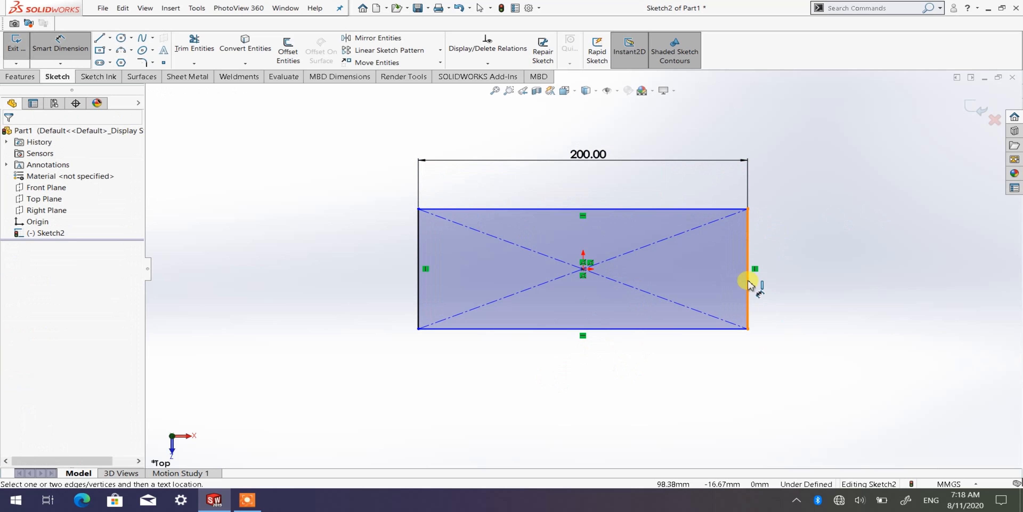
{"action": "left_click", "coordinate": [748, 296]}
{"action": "left_click", "coordinate": [812, 294]}
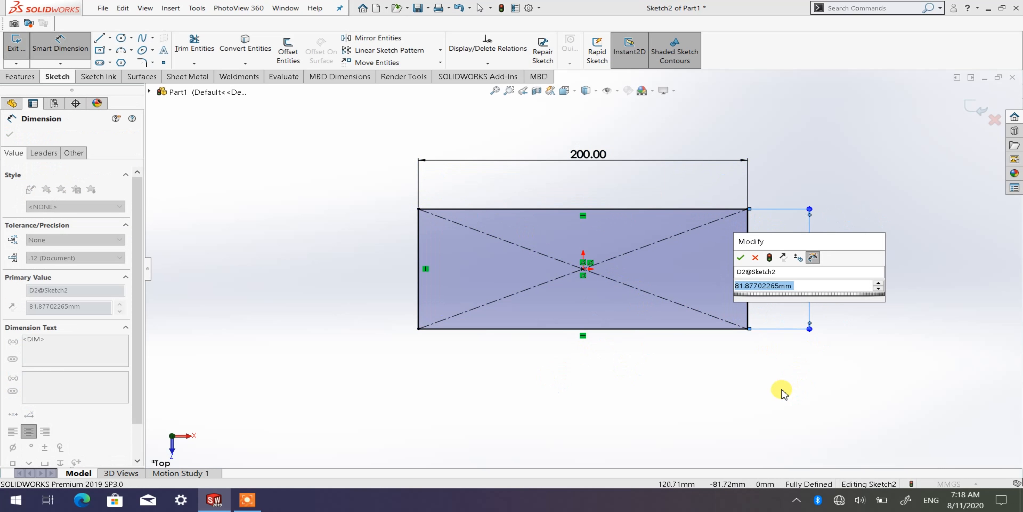
{"action": "type", "text": "100"}
{"action": "key", "text": "Return"}
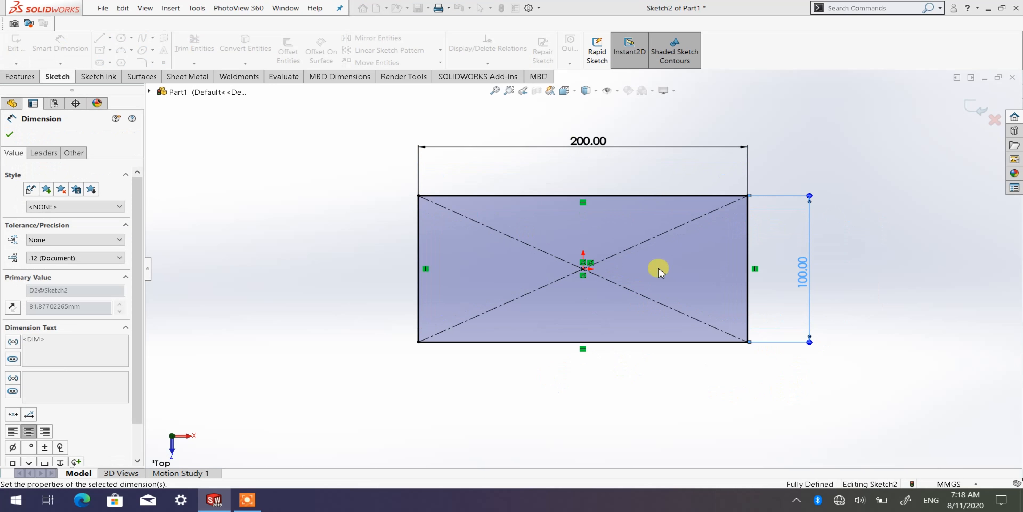
{"action": "left_click", "coordinate": [13, 129]}
Extrude the rectangle sketch as a blind boss with a depth of 30 mm.
{"action": "left_click", "coordinate": [565, 90]}
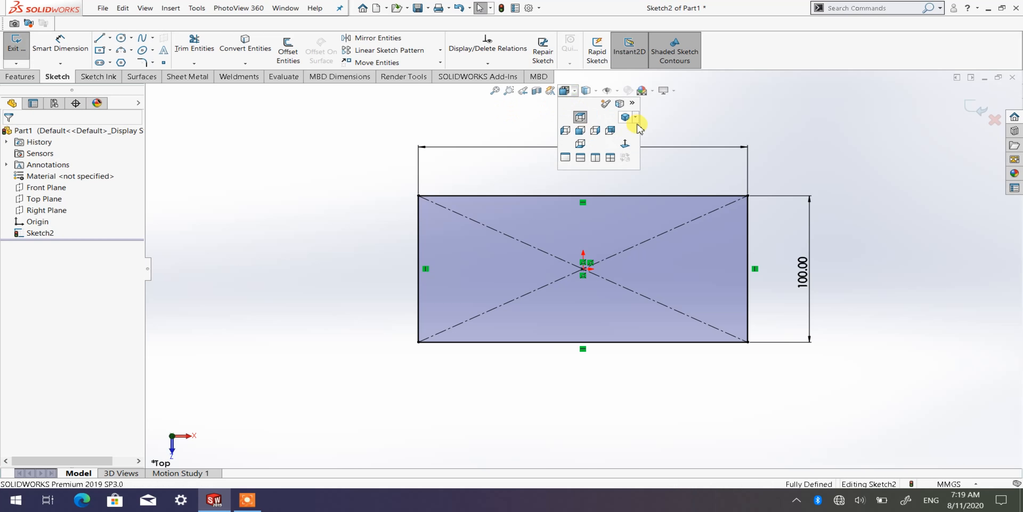
{"action": "left_click", "coordinate": [636, 117]}
{"action": "left_click", "coordinate": [643, 126]}
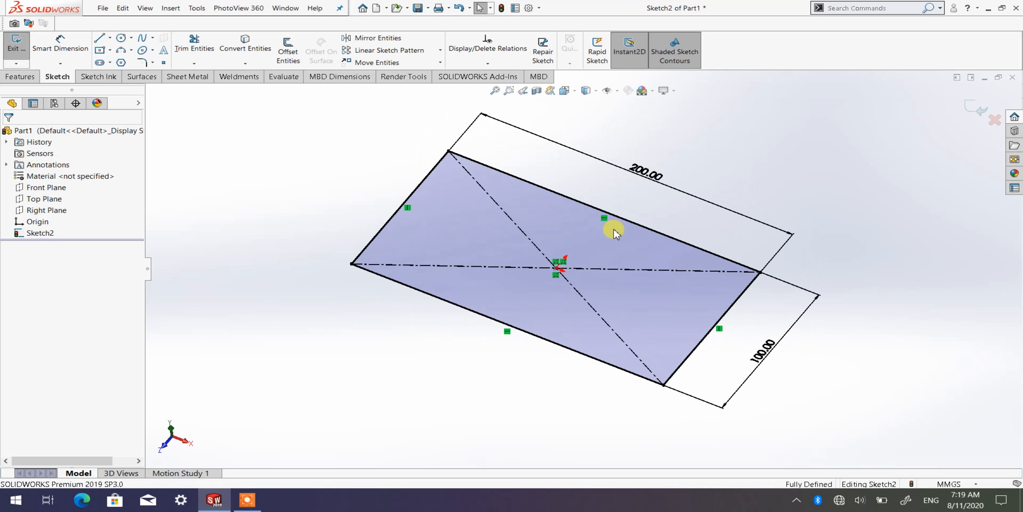
{"action": "scroll", "coordinate": [570, 236], "scroll_direction": "down", "scroll_amount": 2}
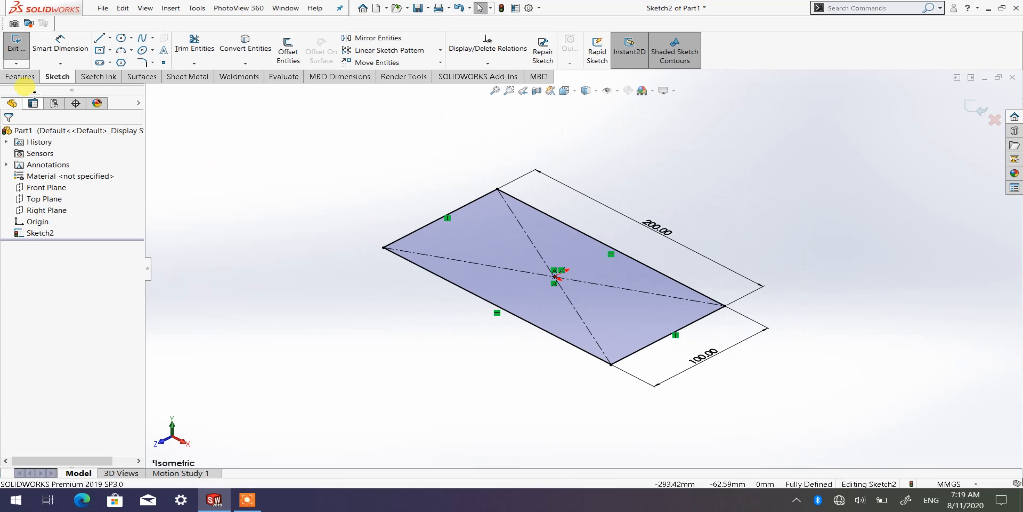
{"action": "left_click", "coordinate": [20, 76]}
{"action": "left_click", "coordinate": [22, 51]}
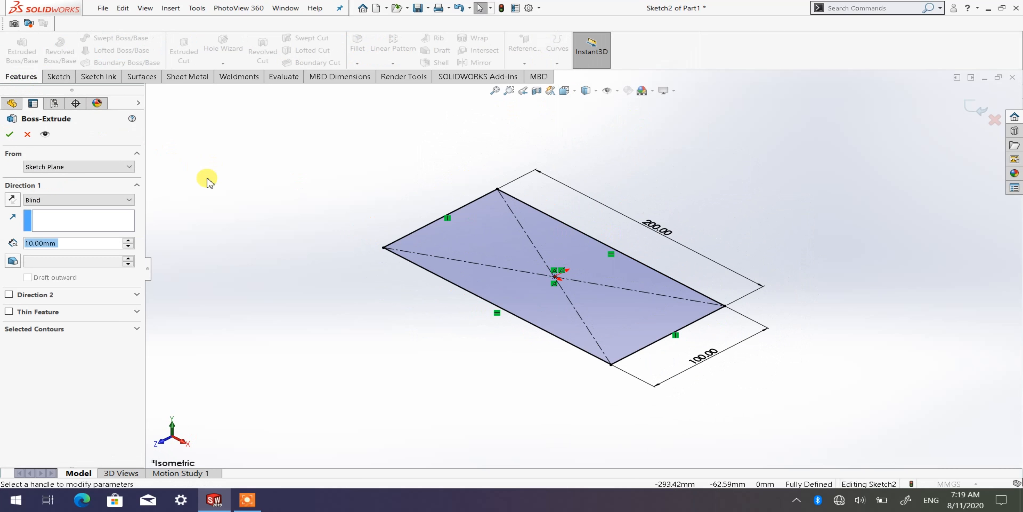
{"action": "left_click", "coordinate": [128, 239]}
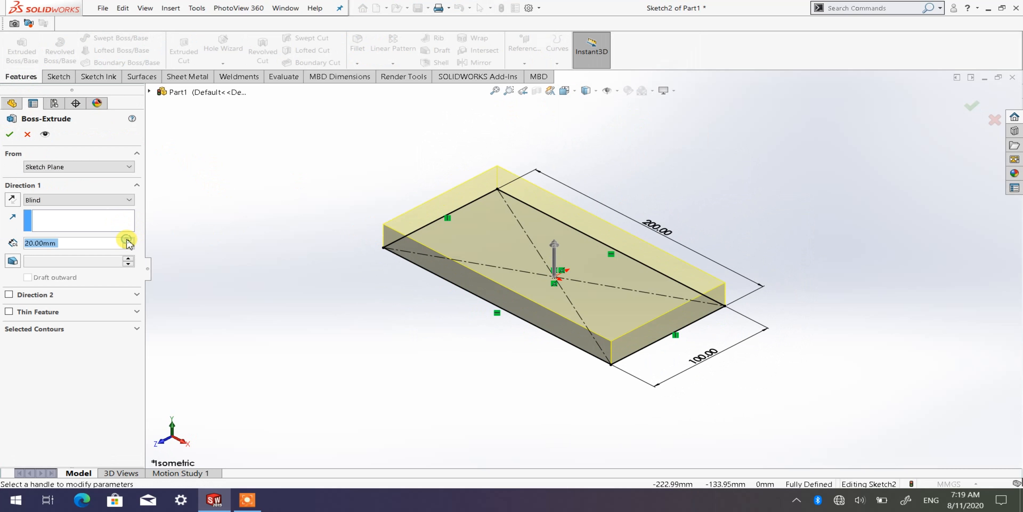
{"action": "left_click", "coordinate": [127, 239]}
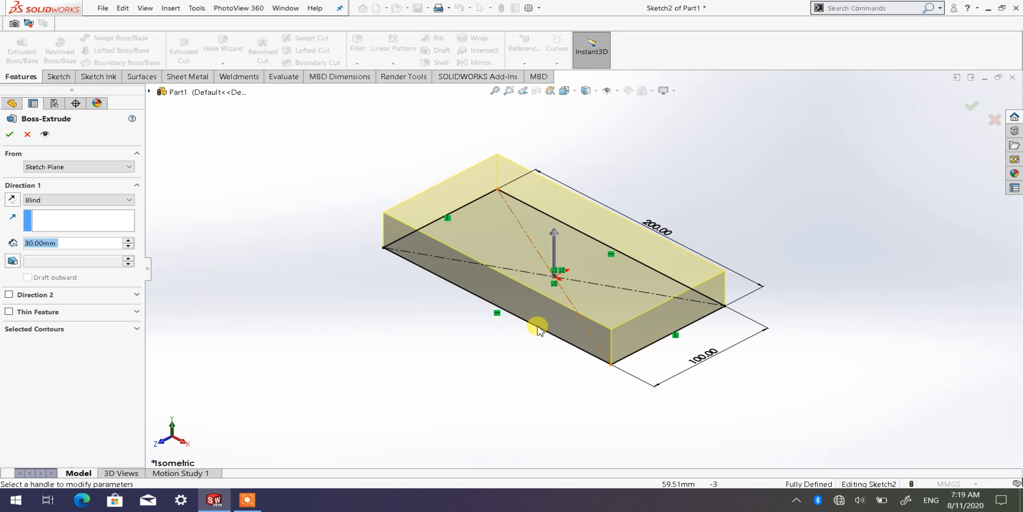
{"action": "left_click", "coordinate": [12, 135]}
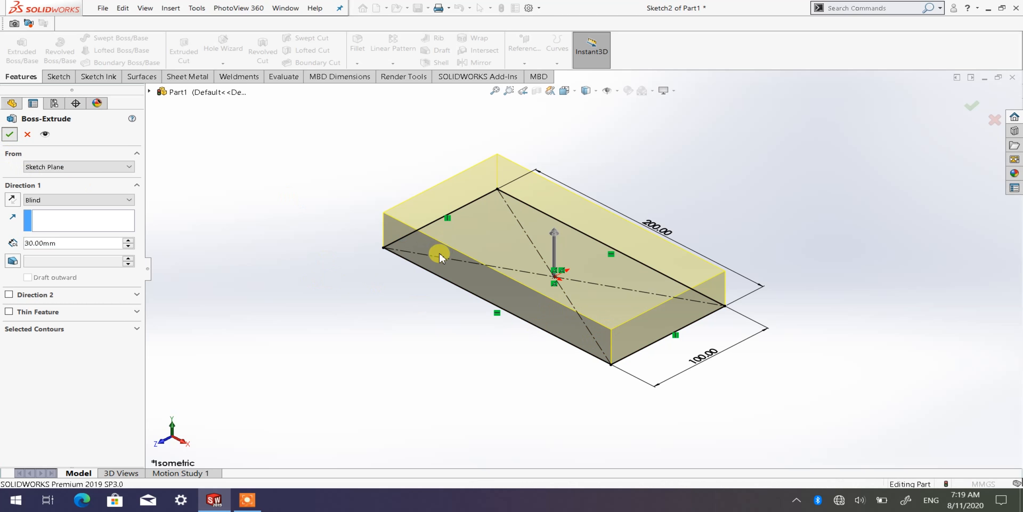
Start a new sketch on the large upper face of the extruded block.
{"action": "mouse_move", "coordinate": [555, 276]}
{"action": "middle_mouse_down"}
{"action": "mouse_move", "coordinate": [591, 183]}
{"action": "mouse_move", "coordinate": [539, 292]}
{"action": "mouse_move", "coordinate": [575, 292]}
{"action": "mouse_move", "coordinate": [619, 235]}
{"action": "mouse_move", "coordinate": [556, 275]}
{"action": "mouse_move", "coordinate": [581, 271]}
{"action": "mouse_move", "coordinate": [352, 340]}
{"action": "mouse_move", "coordinate": [436, 265]}
{"action": "mouse_move", "coordinate": [416, 265]}
{"action": "mouse_move", "coordinate": [658, 165]}
{"action": "middle_mouse_up"}
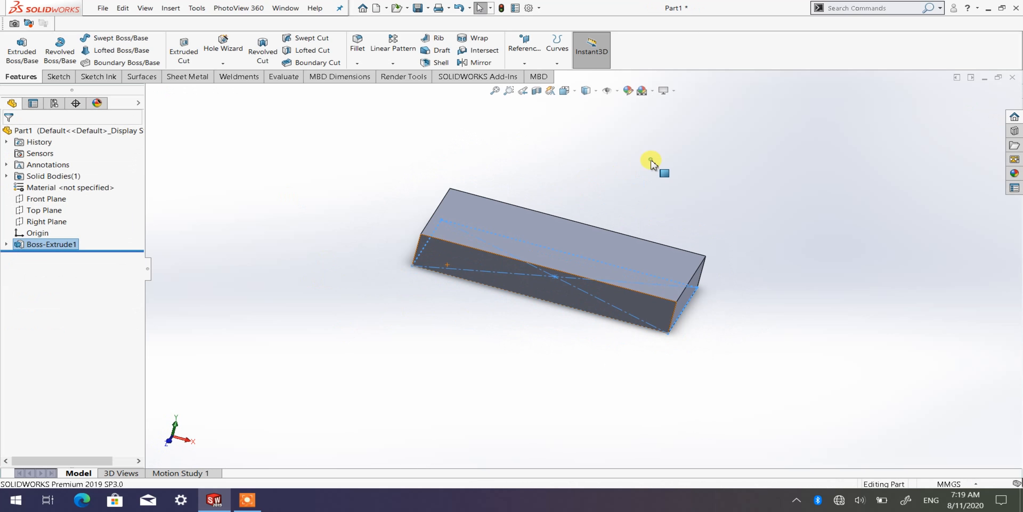
{"action": "left_click", "coordinate": [655, 167]}
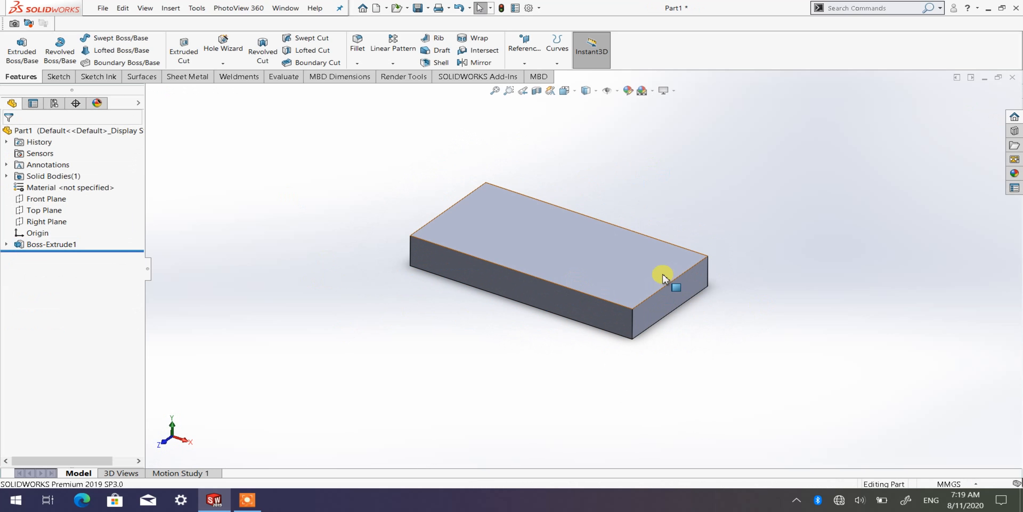
{"action": "scroll", "coordinate": [589, 258], "scroll_direction": "down", "scroll_amount": 2}
{"action": "scroll", "coordinate": [507, 254], "scroll_direction": "down", "scroll_amount": 1}
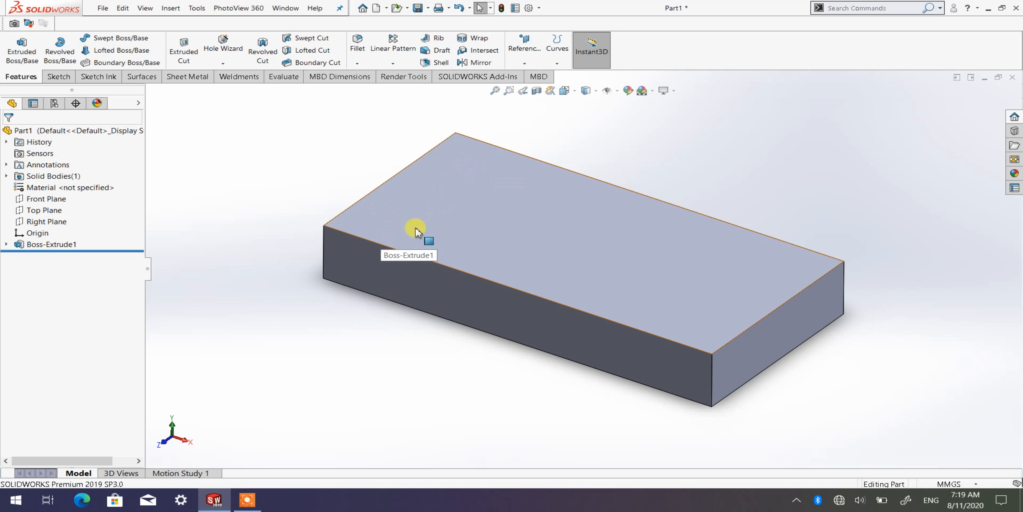
{"action": "left_click", "coordinate": [575, 247]}
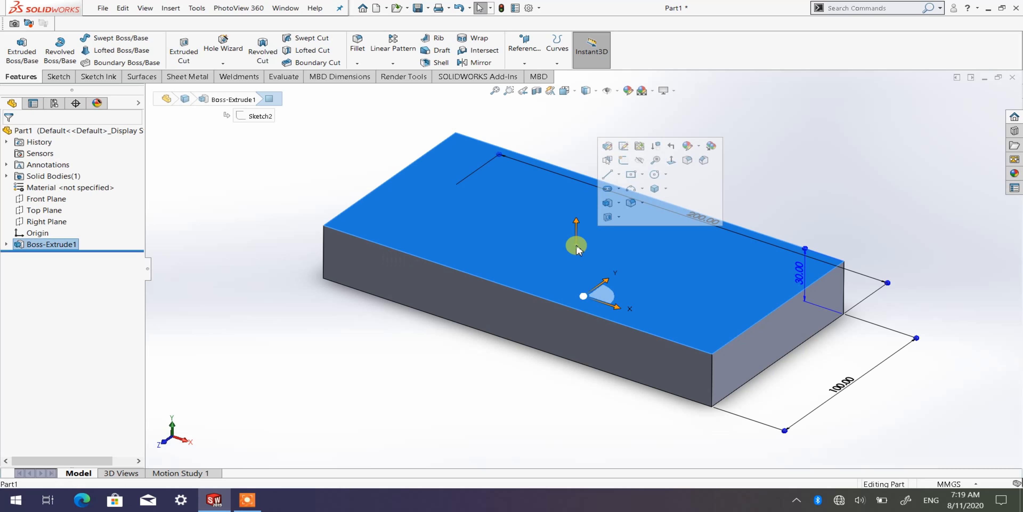
{"action": "left_click", "coordinate": [60, 77]}
{"action": "left_click", "coordinate": [16, 46]}
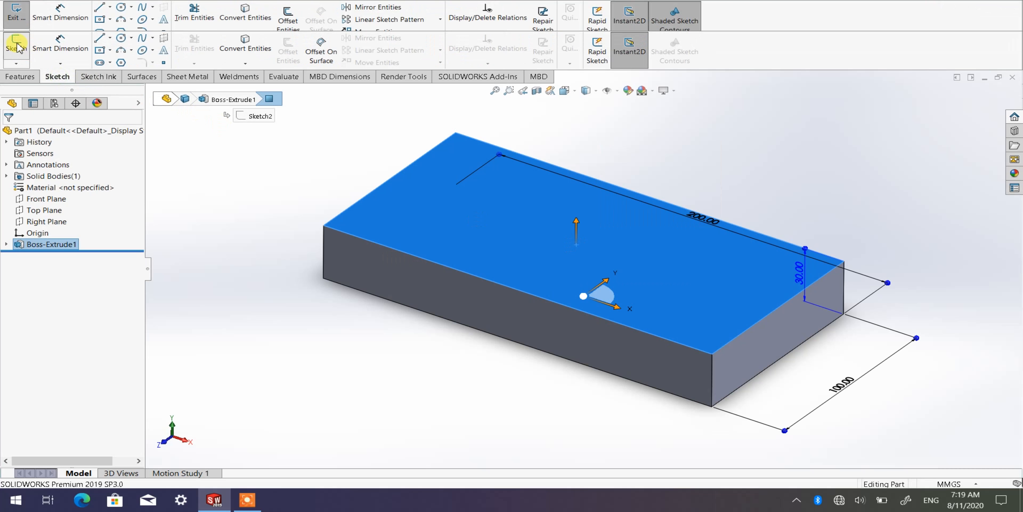
{"action": "left_click", "coordinate": [571, 90]}
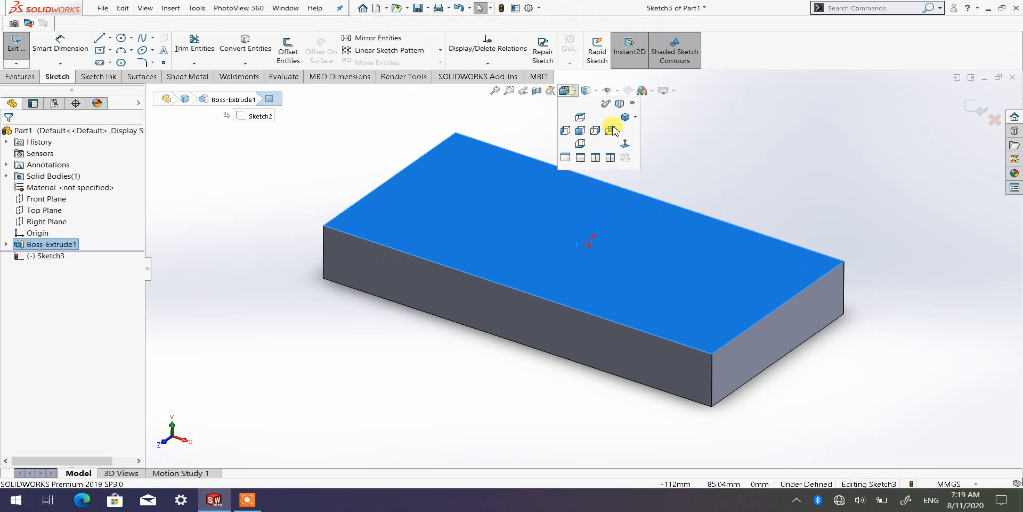
{"action": "left_click", "coordinate": [625, 144]}
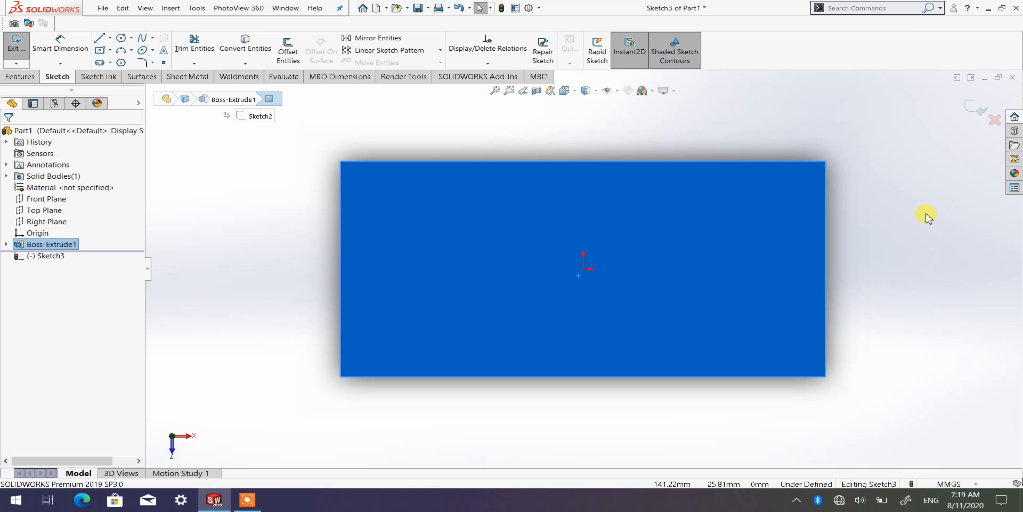
{"action": "left_click", "coordinate": [946, 233]}
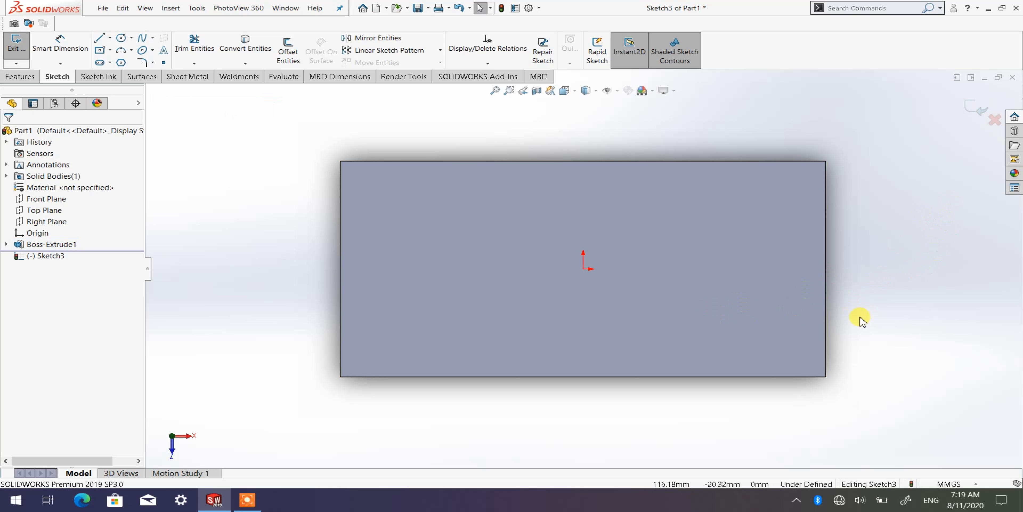
Sketch two circles, about 13.4 mm and 14.9 mm in diameter, one above the other near the face's left short edge.
{"action": "left_click", "coordinate": [123, 39]}
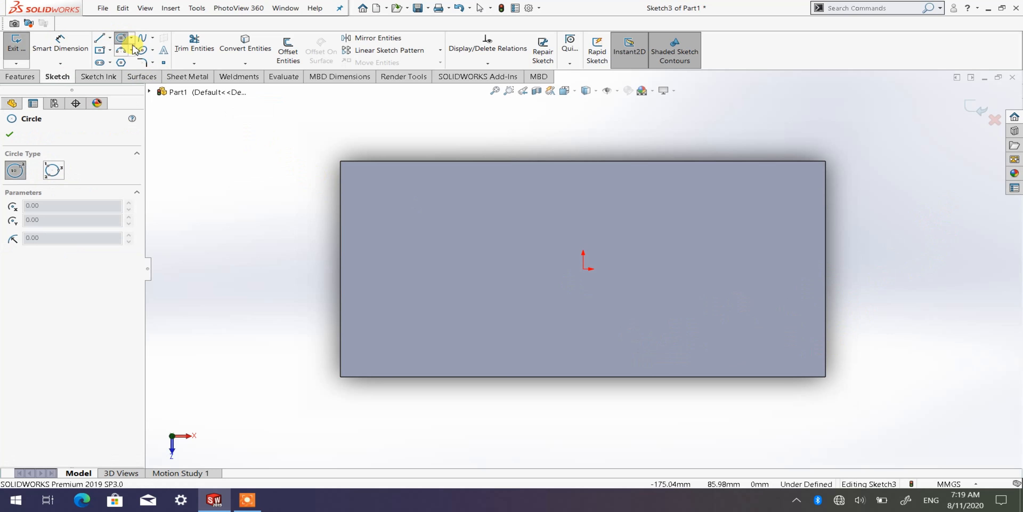
{"action": "left_click", "coordinate": [391, 206]}
{"action": "left_click", "coordinate": [402, 194]}
{"action": "left_click", "coordinate": [391, 329]}
{"action": "left_click", "coordinate": [403, 318]}
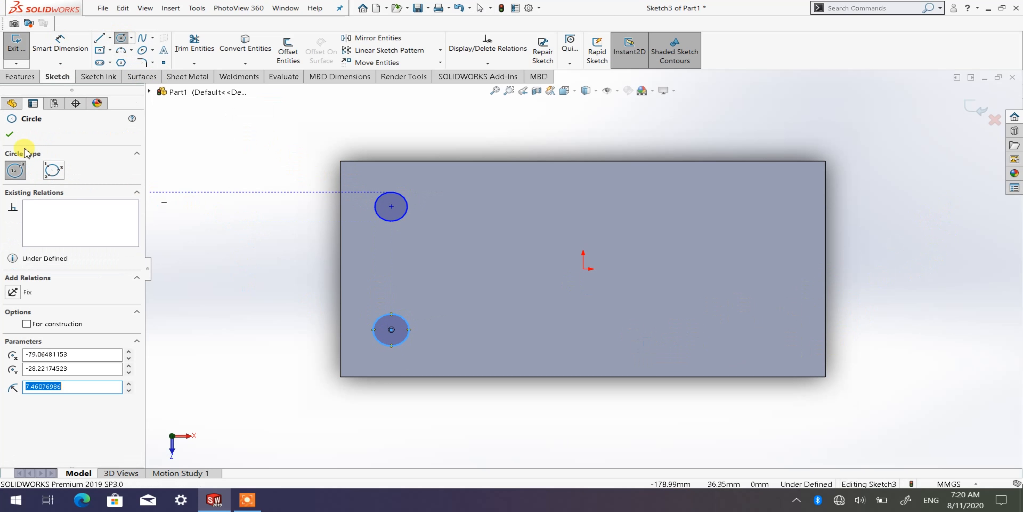
{"action": "left_click", "coordinate": [10, 134]}
{"action": "right_click", "coordinate": [276, 182]}
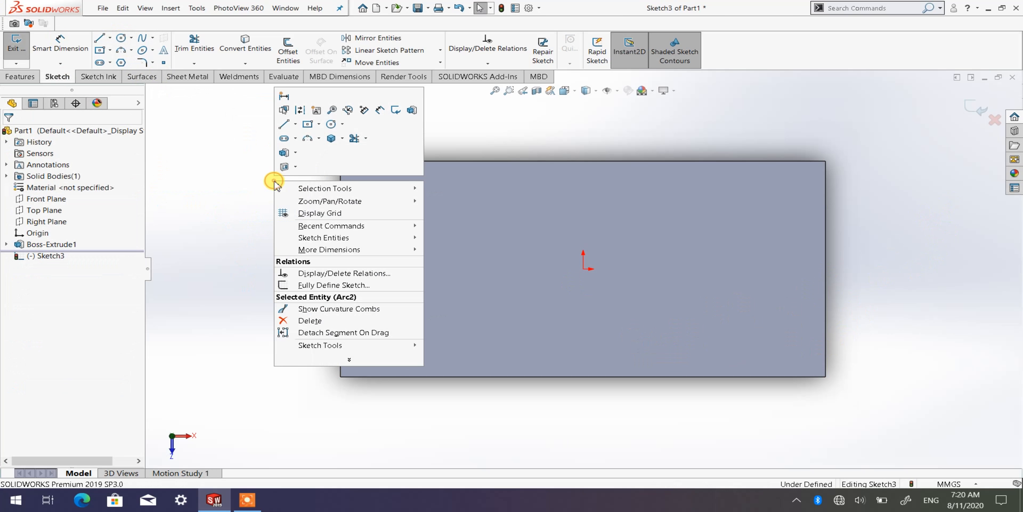
Dimension the upper circle near the face's left short edge to a diameter of 15 mm.
{"action": "left_click", "coordinate": [71, 49]}
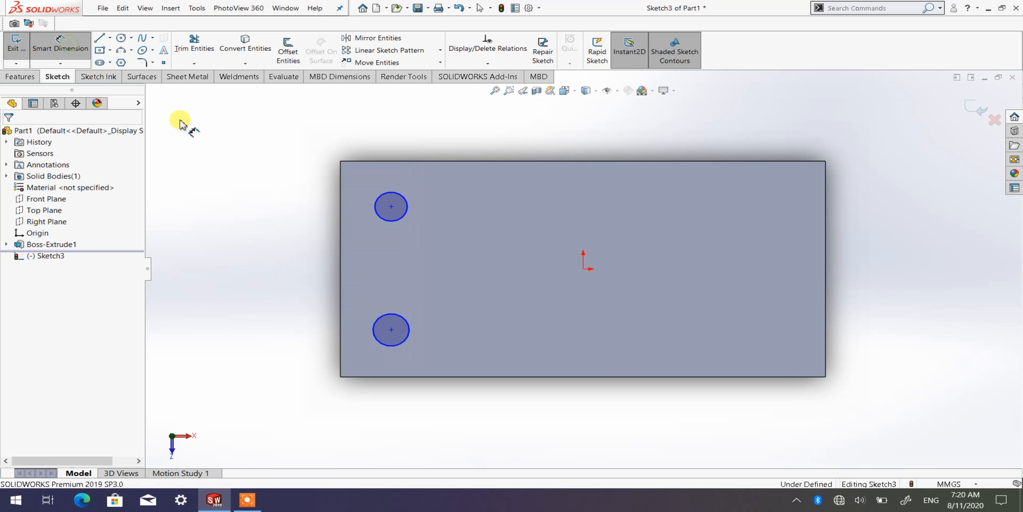
{"action": "left_click", "coordinate": [379, 204]}
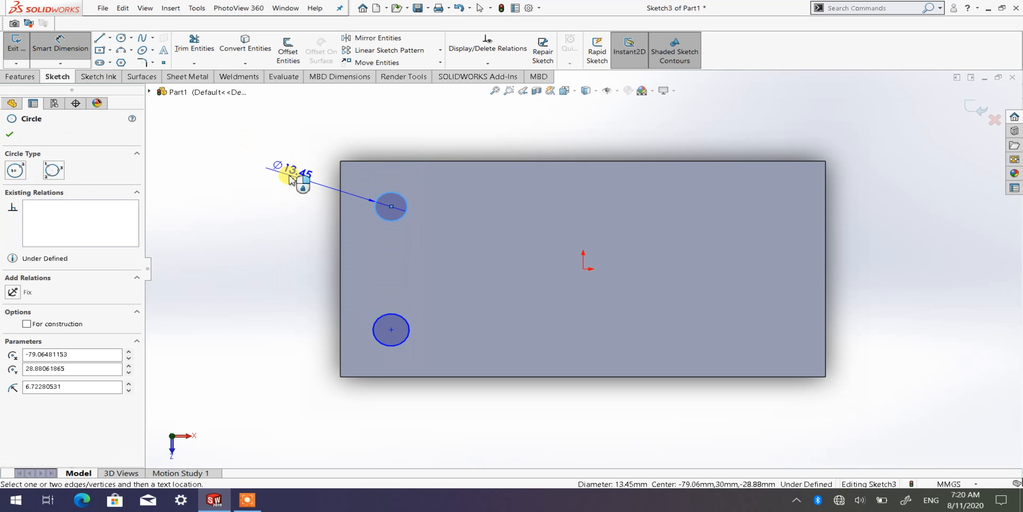
{"action": "left_click", "coordinate": [296, 238]}
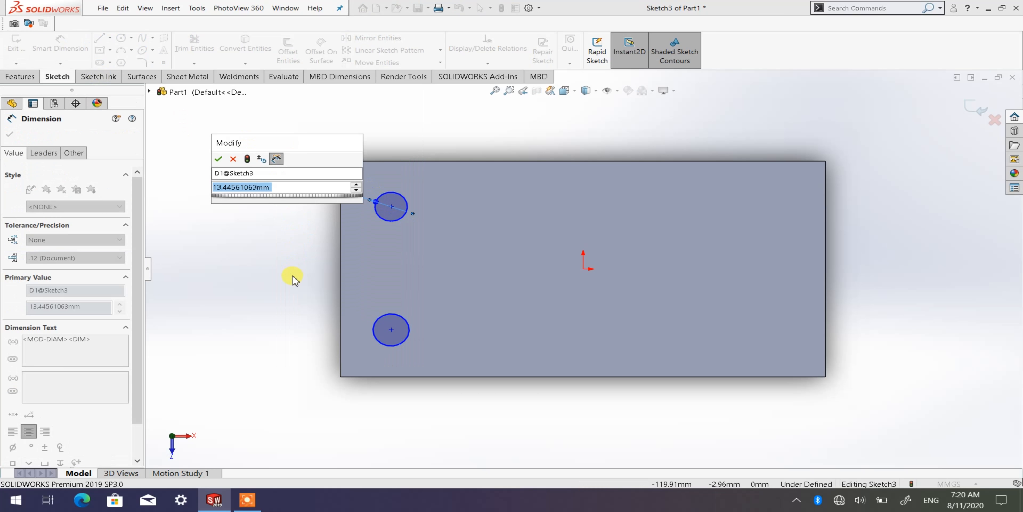
{"action": "type", "text": "15"}
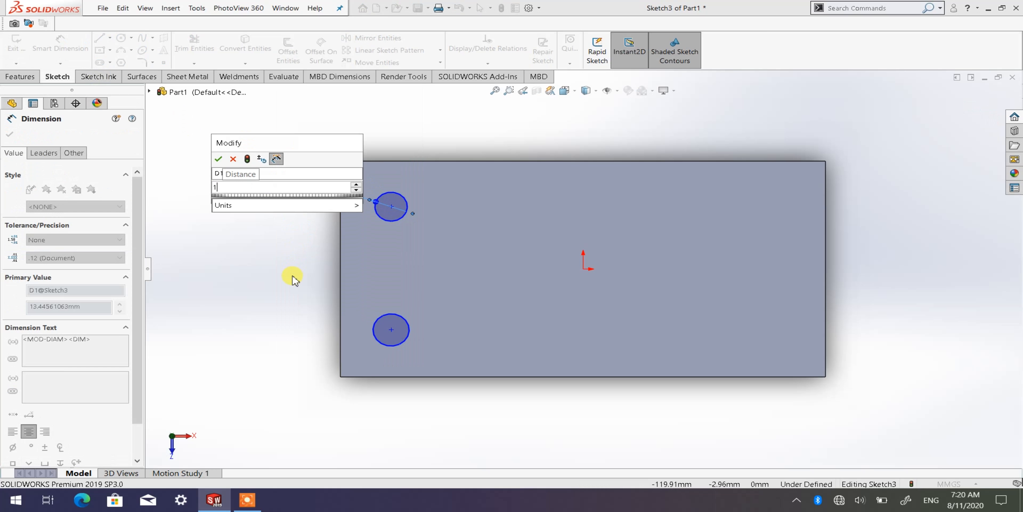
{"action": "left_click", "coordinate": [218, 159]}
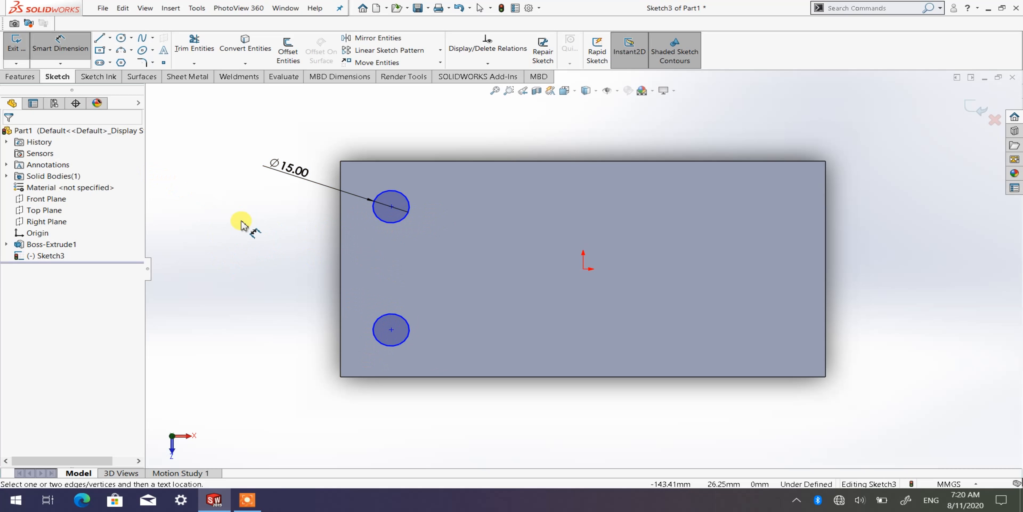
{"action": "left_click", "coordinate": [59, 51]}
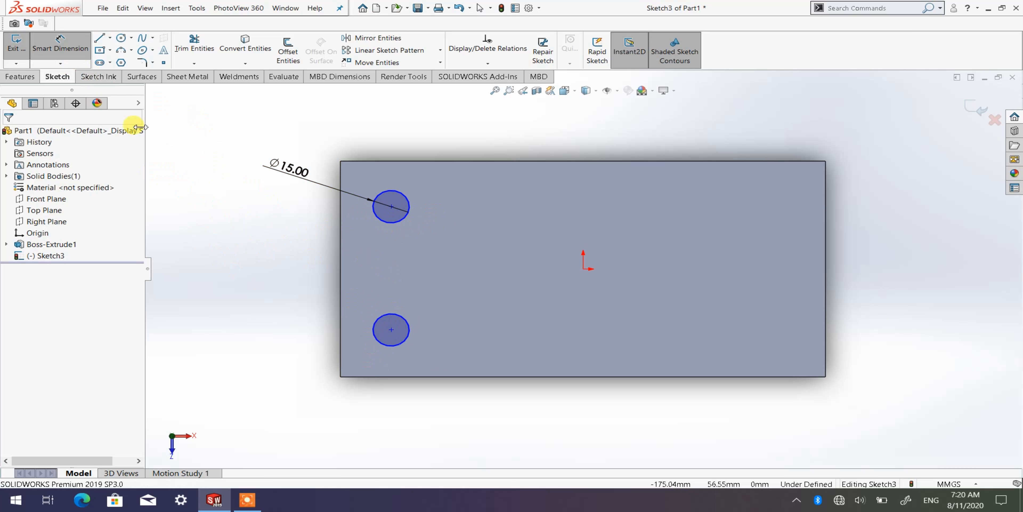
{"action": "left_click", "coordinate": [66, 51]}
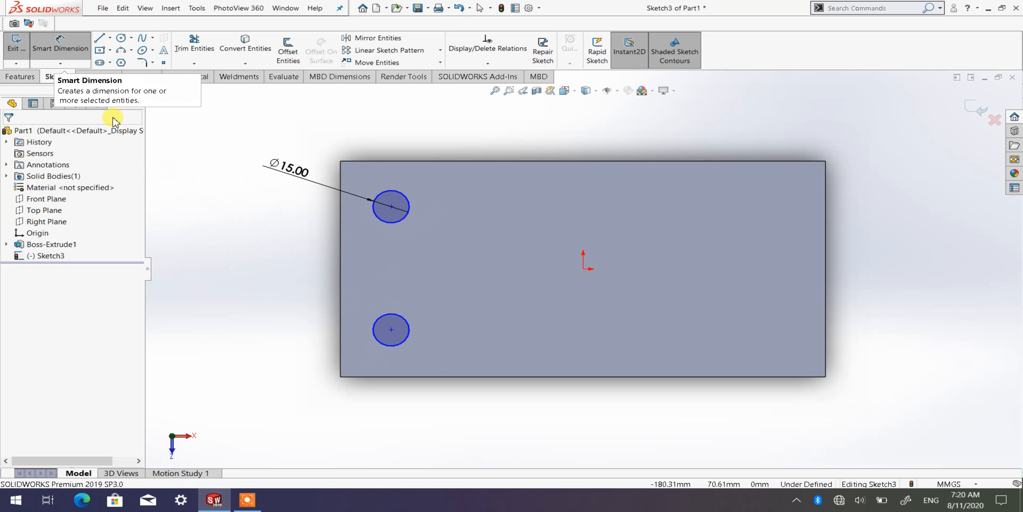
{"action": "right_click", "coordinate": [227, 213]}
{"action": "left_click", "coordinate": [262, 242]}
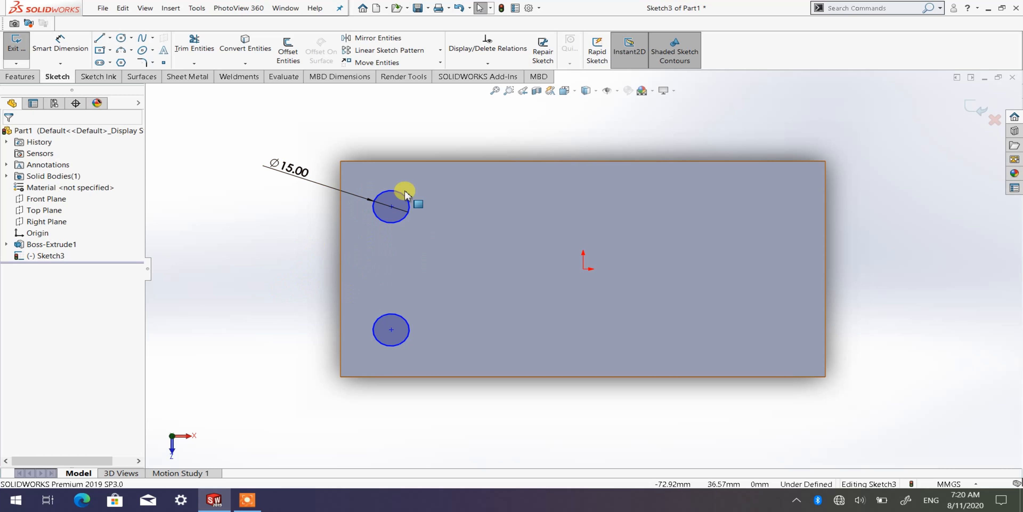
{"action": "left_click", "coordinate": [60, 44]}
{"action": "left_click", "coordinate": [382, 341]}
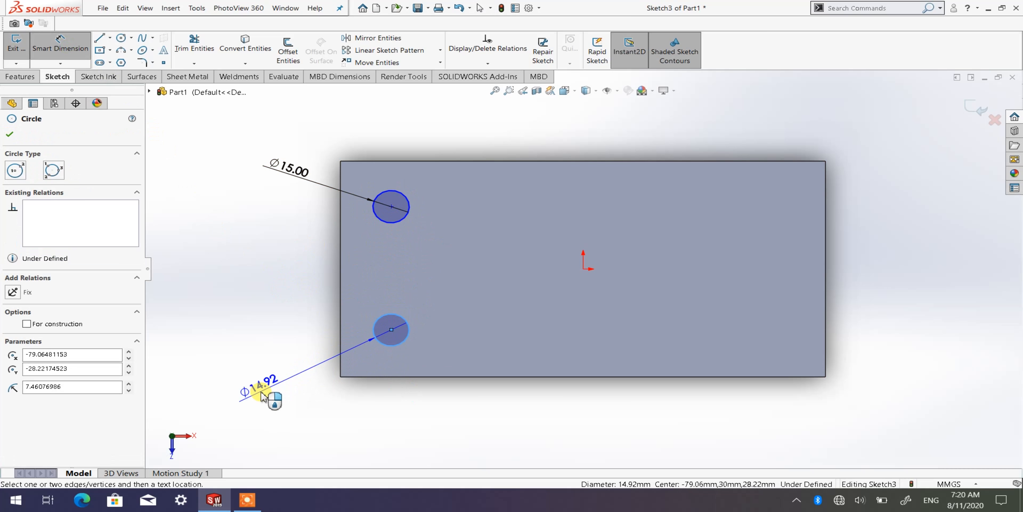
{"action": "key", "text": "Escape"}
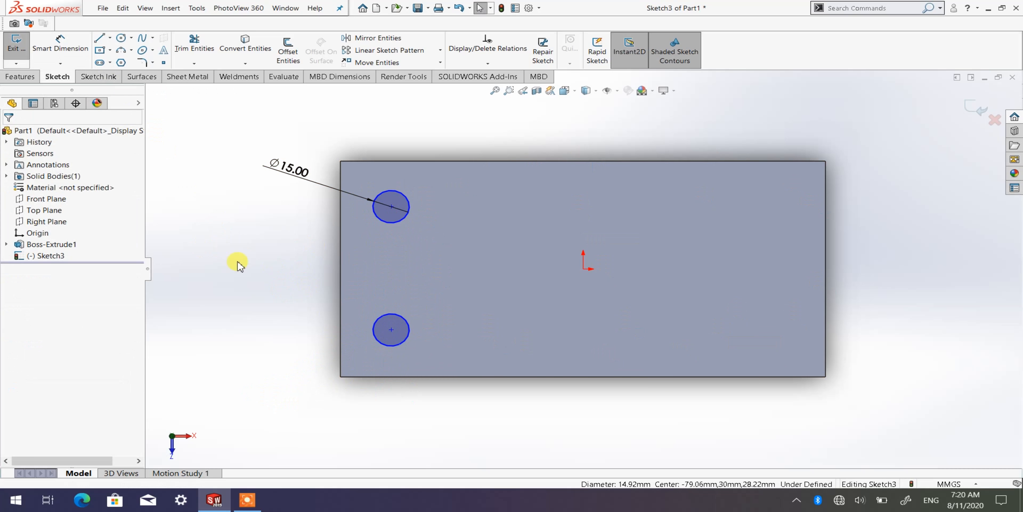
Add a diameter dimension to the lower circle near the left short edge, keeping its drawn size.
{"action": "left_click", "coordinate": [50, 49]}
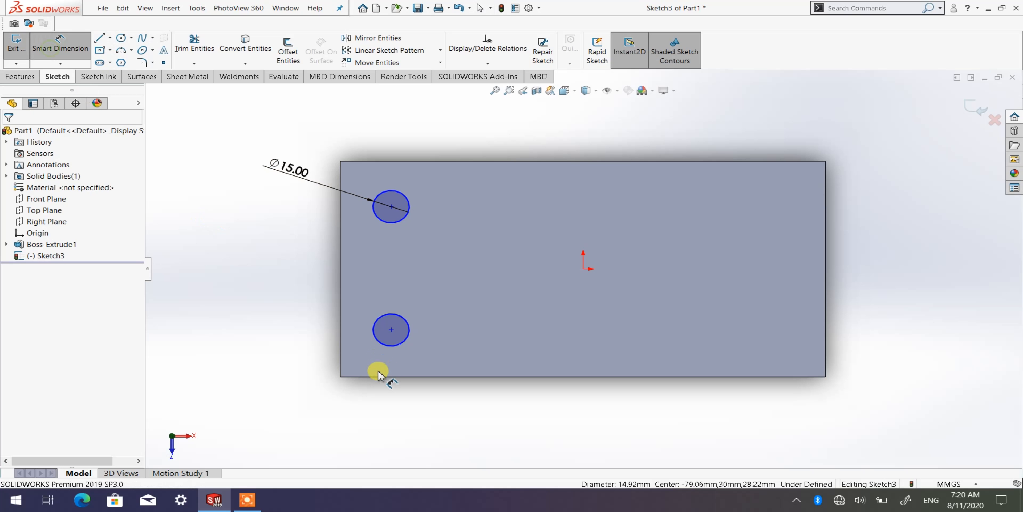
{"action": "left_click", "coordinate": [373, 342]}
{"action": "left_click", "coordinate": [298, 370]}
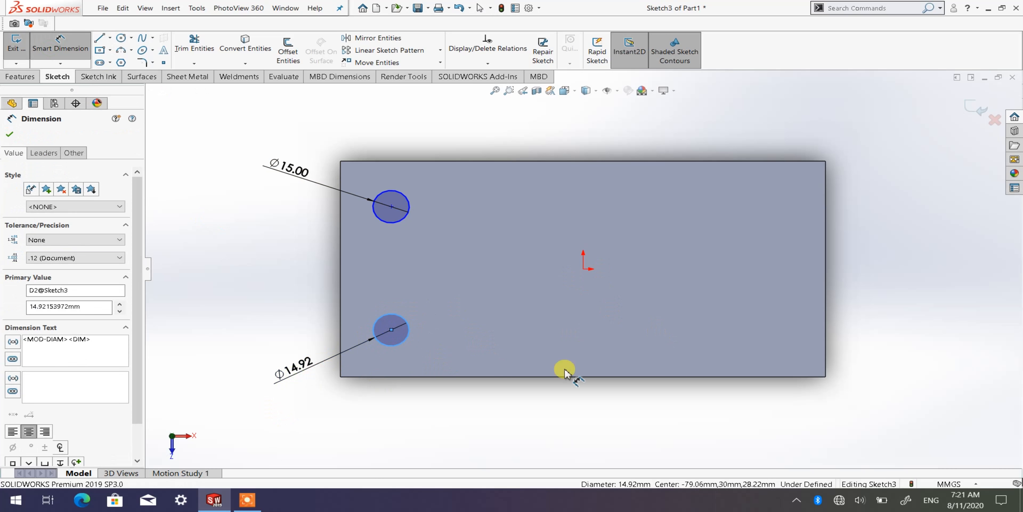
{"action": "key", "text": "Return"}
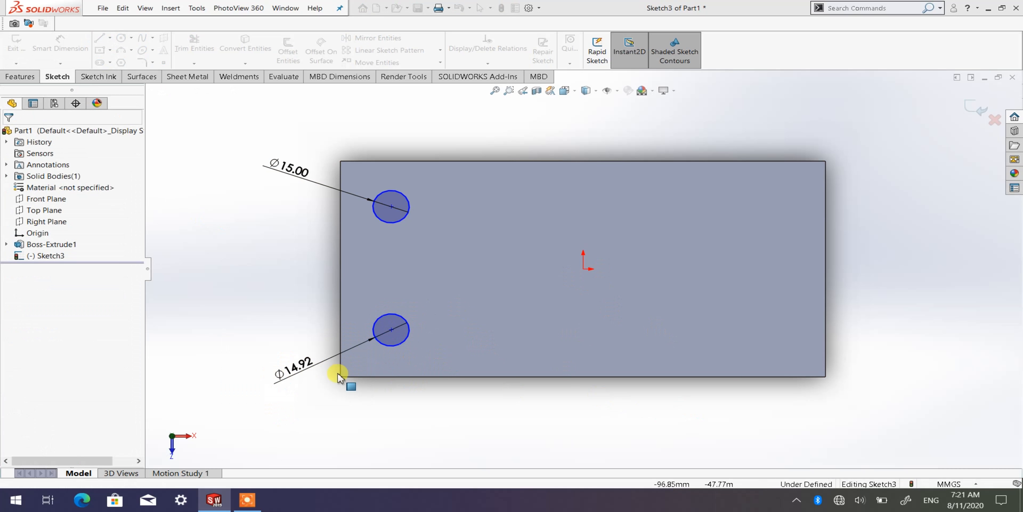
{"action": "key", "text": "Escape"}
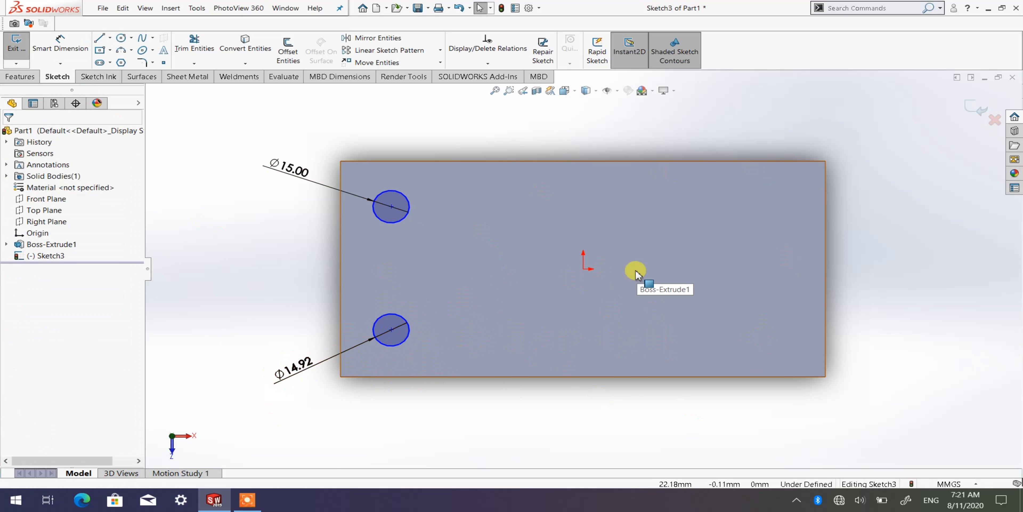
Delete the lower circle's diameter dimension.
{"action": "left_click", "coordinate": [303, 372]}
{"action": "right_click", "coordinate": [304, 373]}
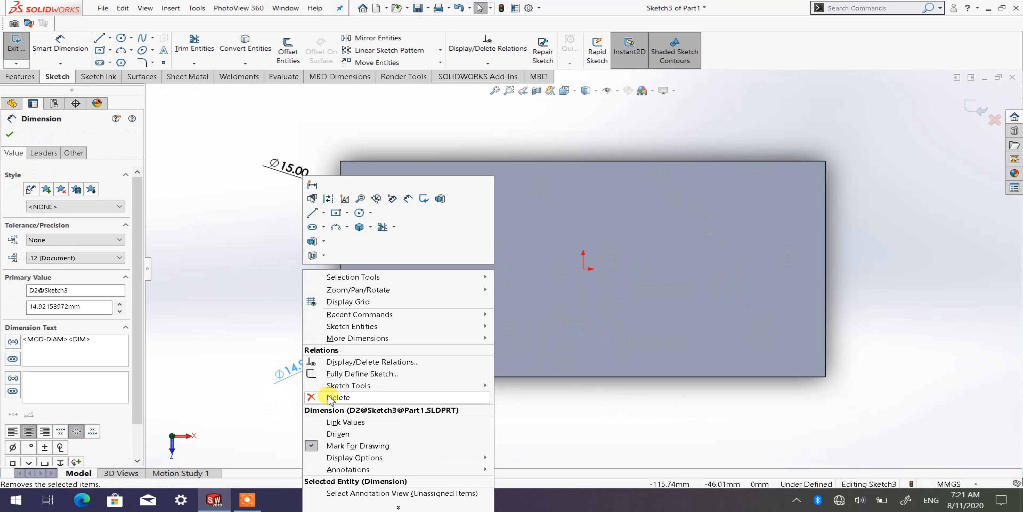
{"action": "left_click", "coordinate": [338, 398]}
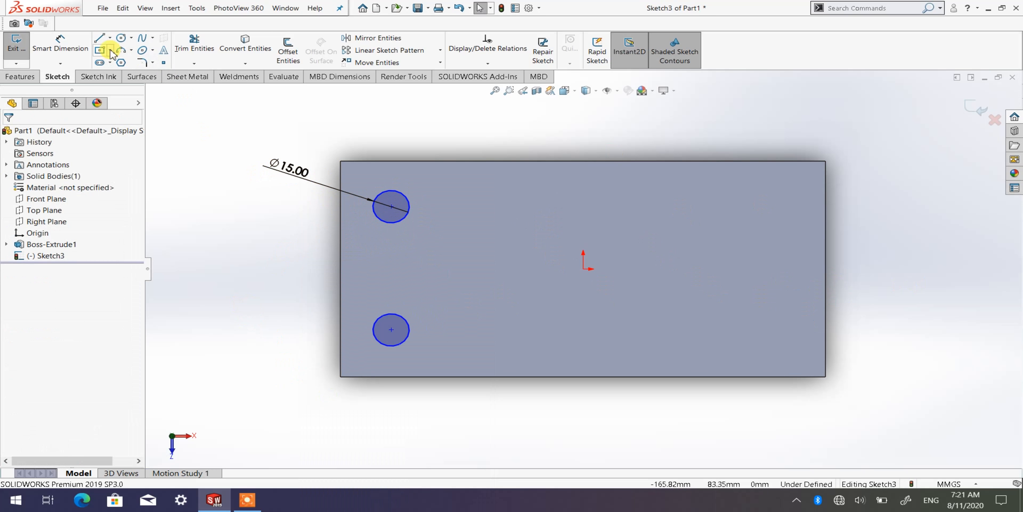
Sketch six more circles of different sizes across the rest of the face, including ones about 13, 17 and 19 mm in diameter.
{"action": "left_click", "coordinate": [502, 266]}
{"action": "left_click", "coordinate": [510, 251]}
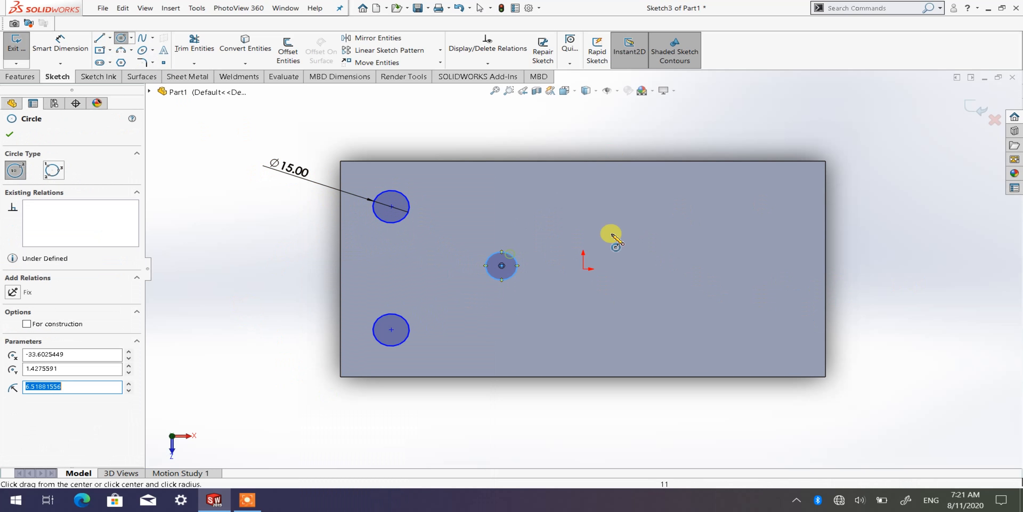
{"action": "left_click", "coordinate": [612, 219]}
{"action": "left_click", "coordinate": [641, 200]}
{"action": "left_click", "coordinate": [694, 292]}
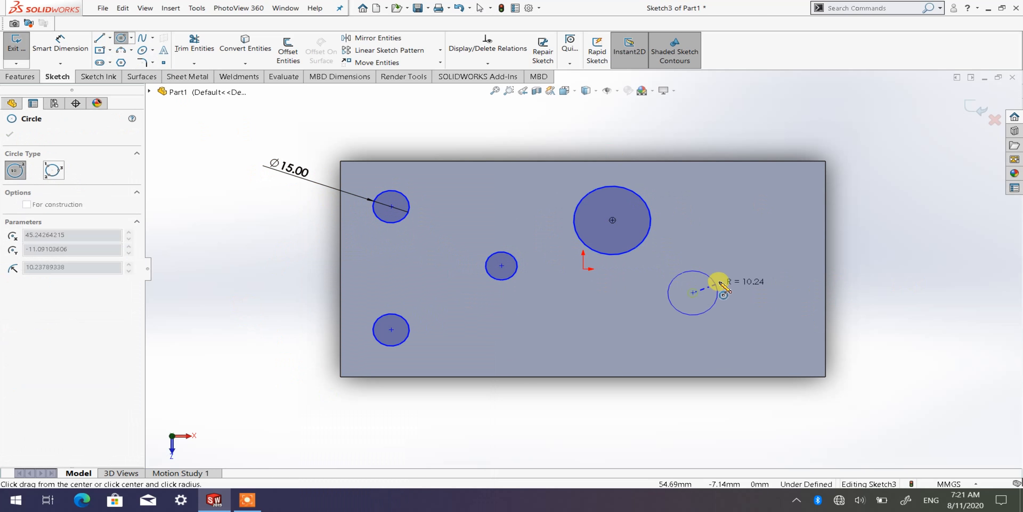
{"action": "left_click", "coordinate": [719, 281]}
{"action": "left_click", "coordinate": [623, 332]}
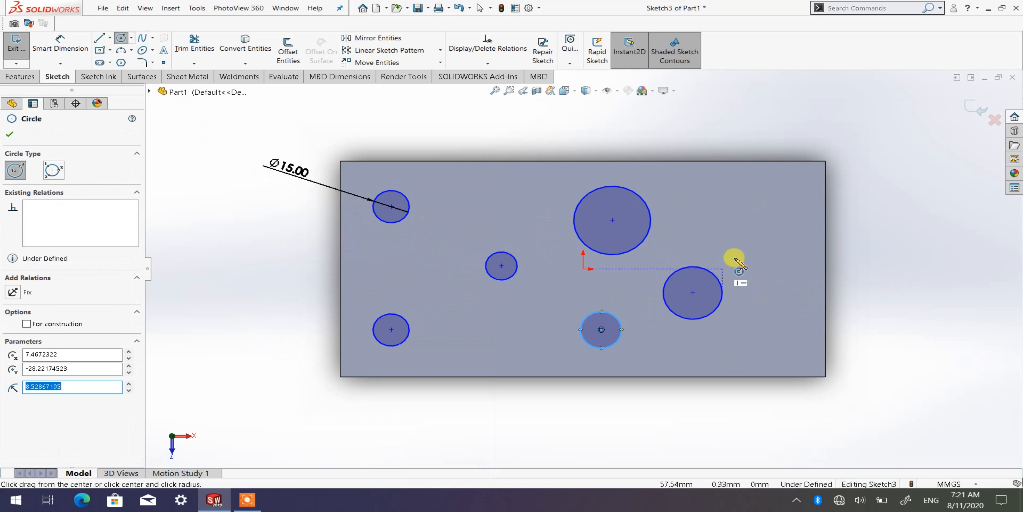
{"action": "left_click", "coordinate": [769, 220]}
{"action": "left_click", "coordinate": [779, 211]}
{"action": "left_click", "coordinate": [777, 329]}
{"action": "left_click", "coordinate": [788, 308]}
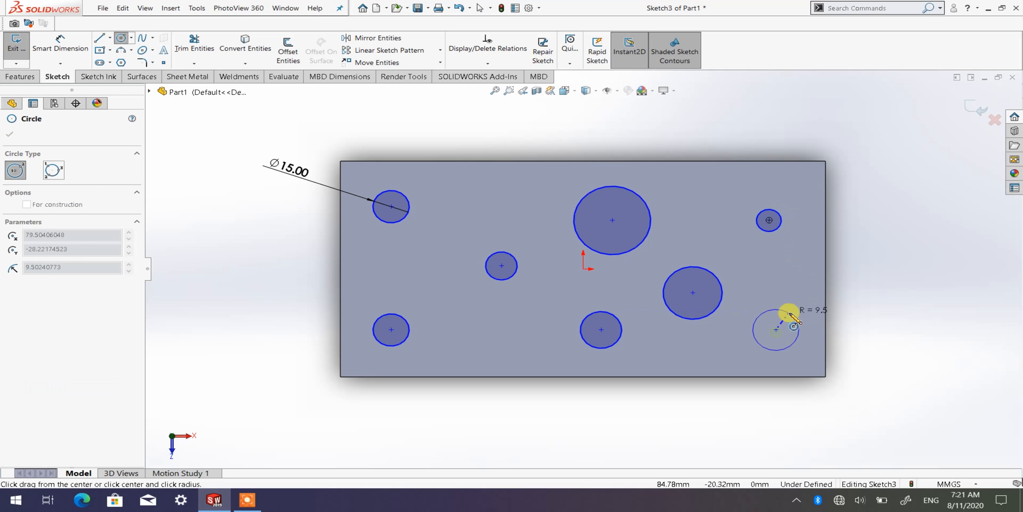
{"action": "left_click", "coordinate": [9, 134]}
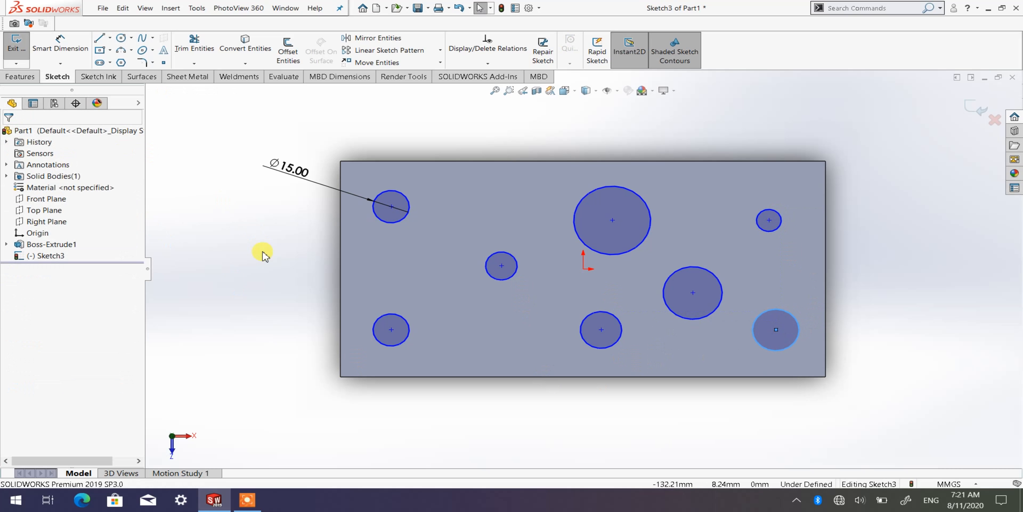
{"action": "left_click", "coordinate": [63, 57]}
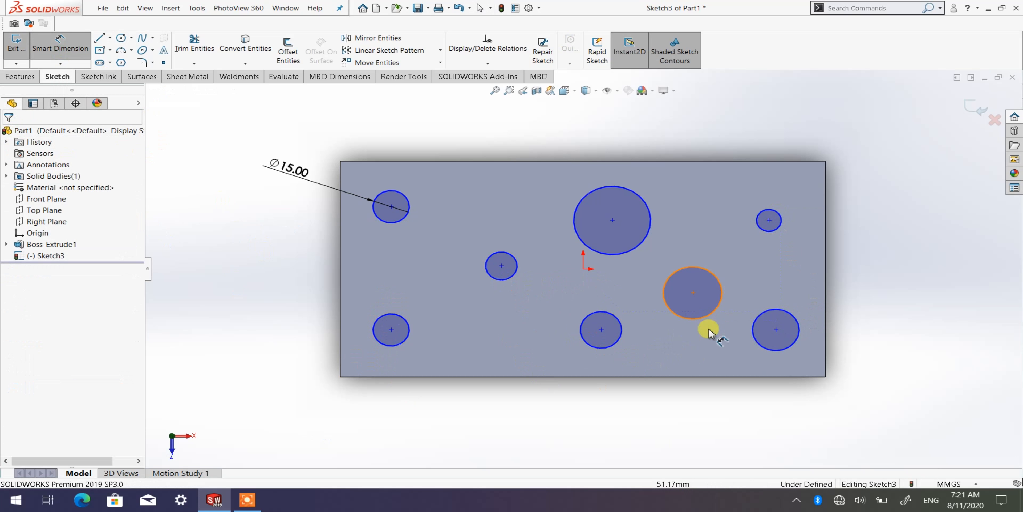
{"action": "key", "text": "Escape"}
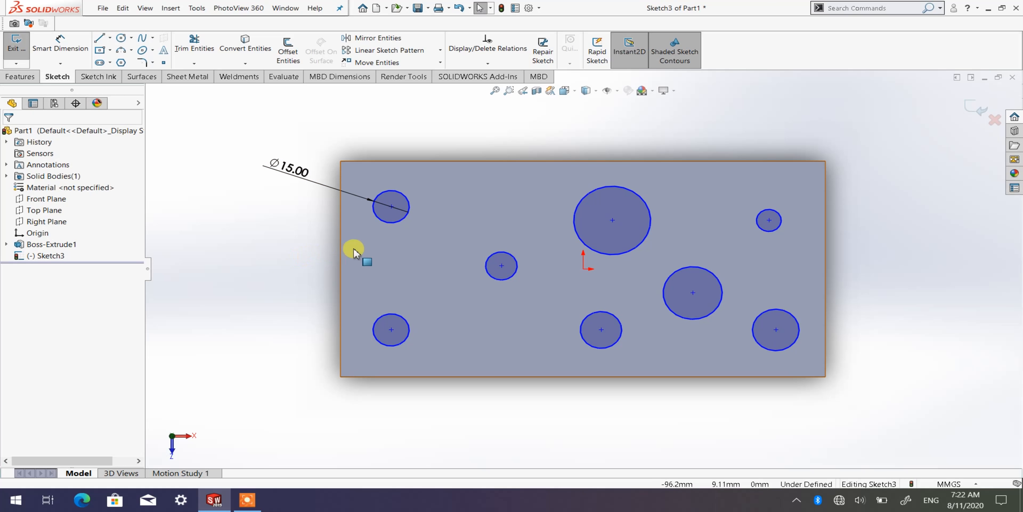
{"action": "left_click", "coordinate": [389, 224]}
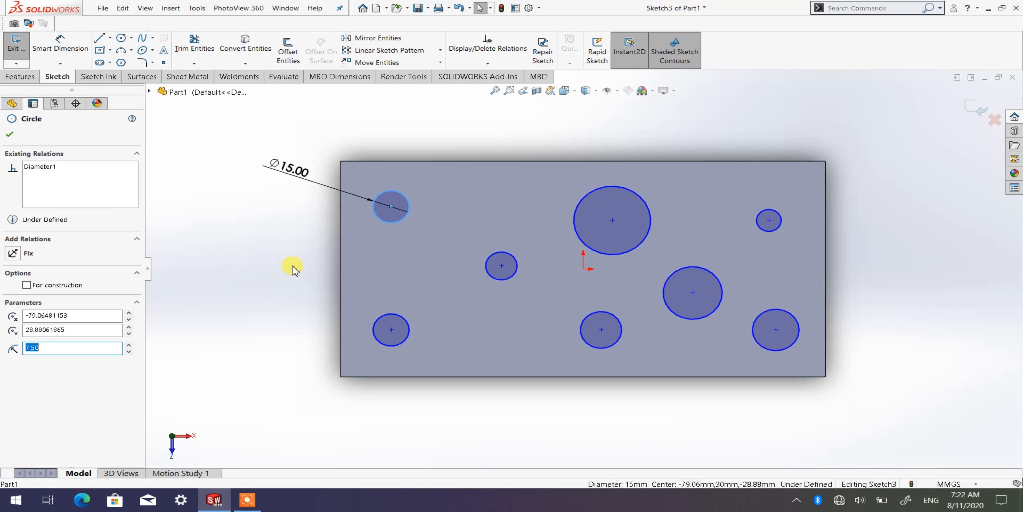
{"action": "left_click", "coordinate": [209, 252]}
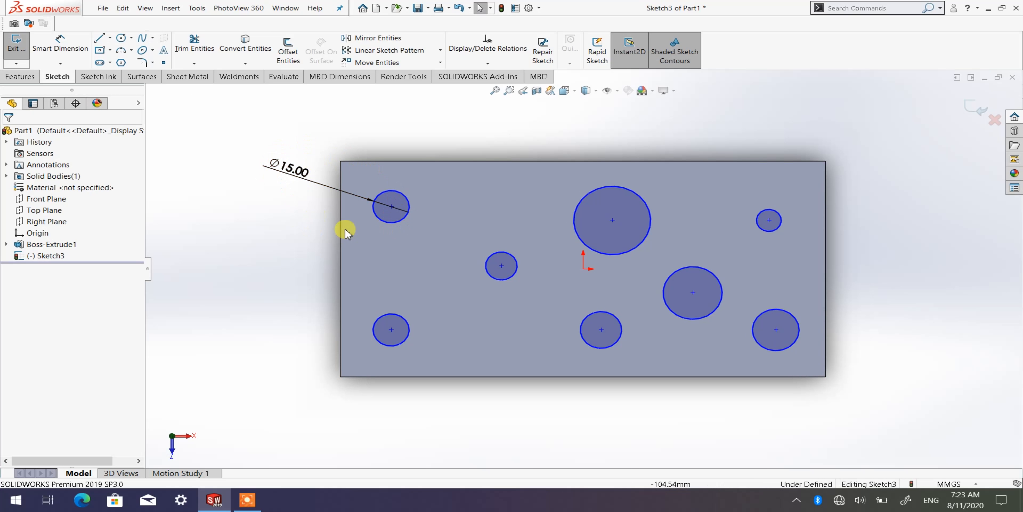
Apply an Equal relation to all eight circles on the face, including the dimensioned 15 mm circle.
{"action": "left_click", "coordinate": [386, 224]}
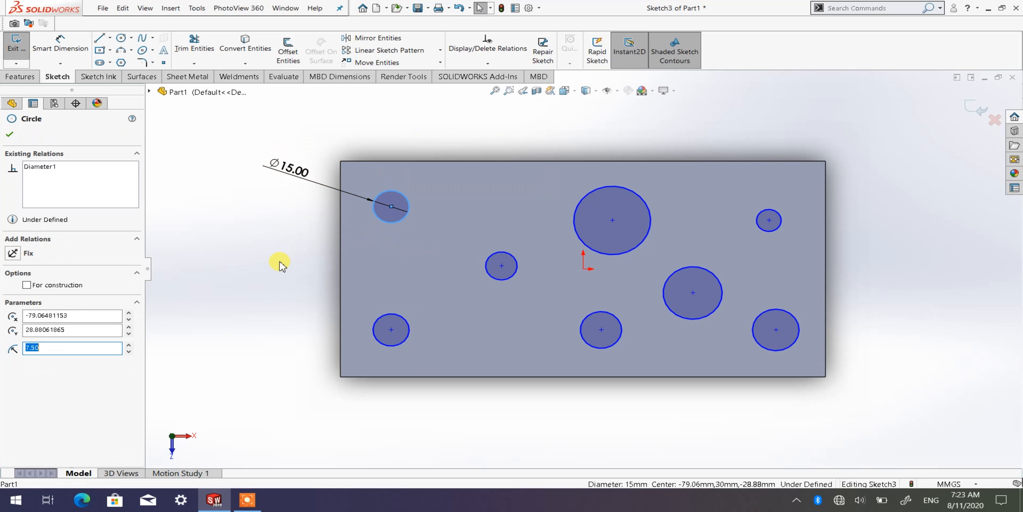
{"action": "left_click", "coordinate": [398, 313], "text": "ctrl"}
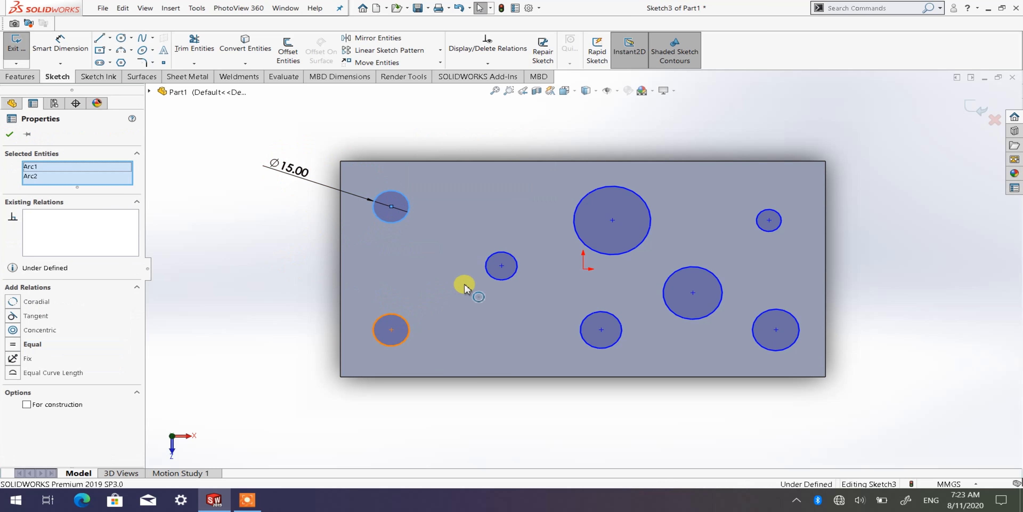
{"action": "left_click", "coordinate": [492, 279], "text": "ctrl"}
{"action": "left_click", "coordinate": [631, 258], "text": "ctrl"}
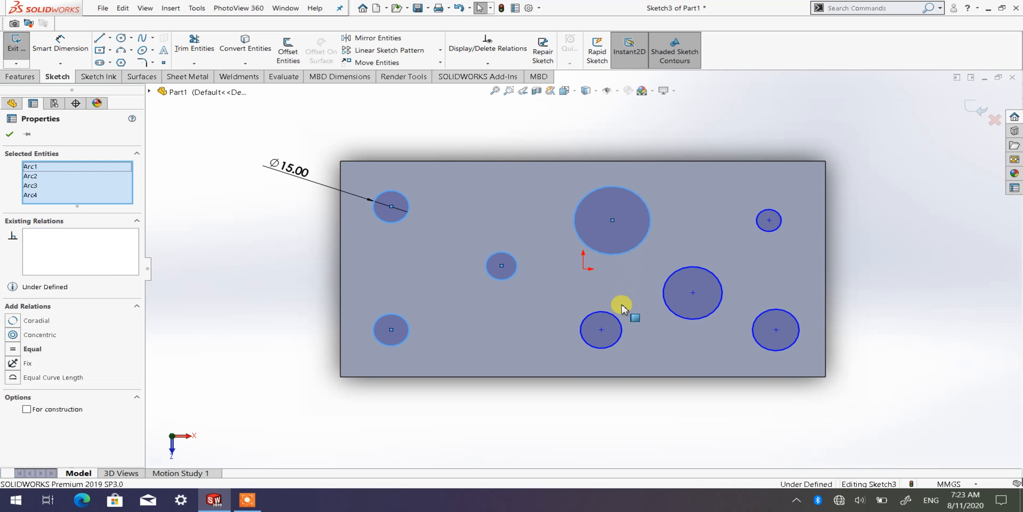
{"action": "left_click", "coordinate": [608, 312], "text": "ctrl"}
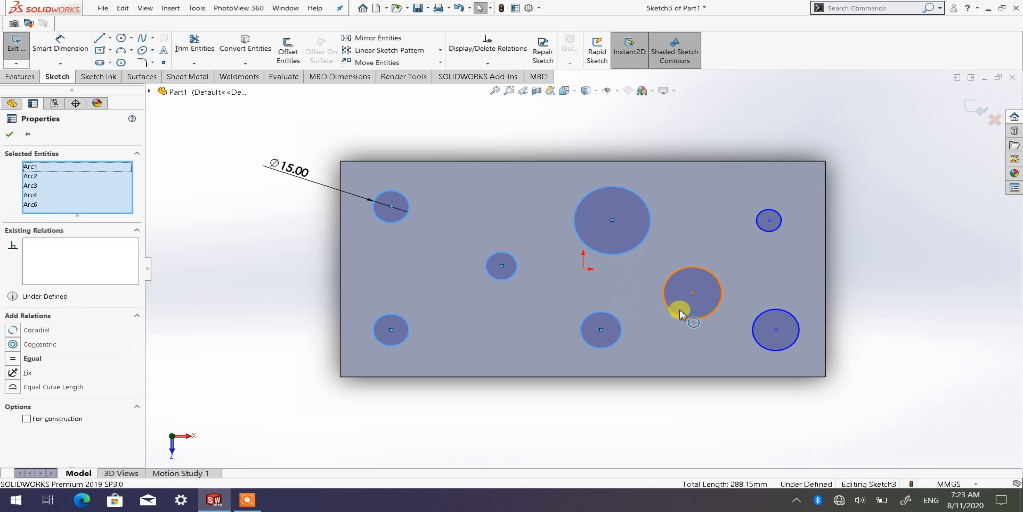
{"action": "left_click", "coordinate": [680, 314], "text": "ctrl"}
{"action": "left_click", "coordinate": [760, 312], "text": "ctrl"}
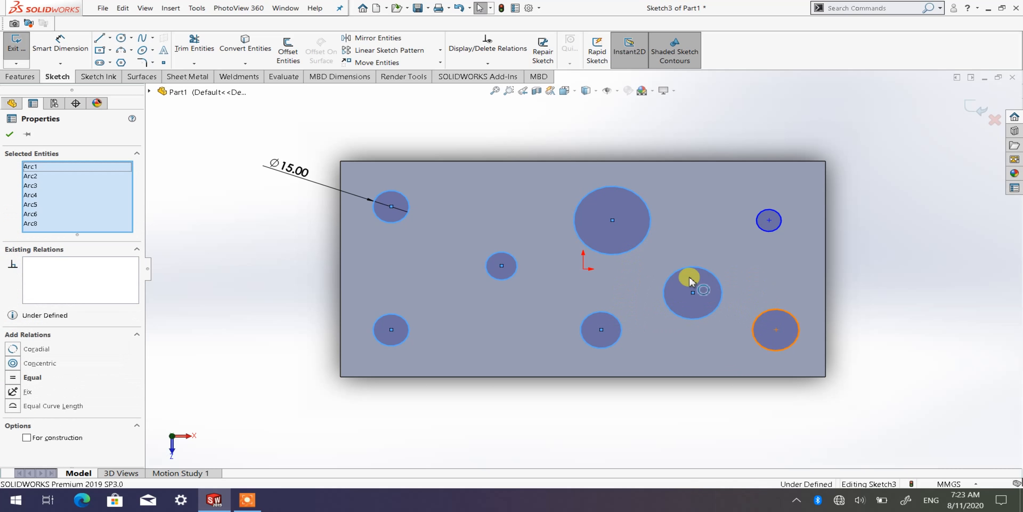
{"action": "left_click", "coordinate": [761, 225], "text": "ctrl"}
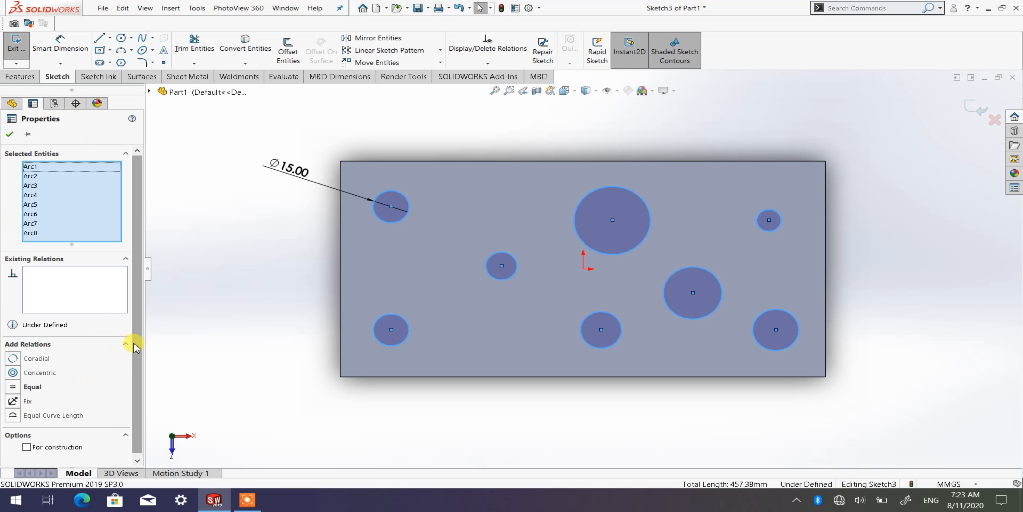
{"action": "scroll", "coordinate": [137, 338], "scroll_direction": "down", "scroll_amount": 1}
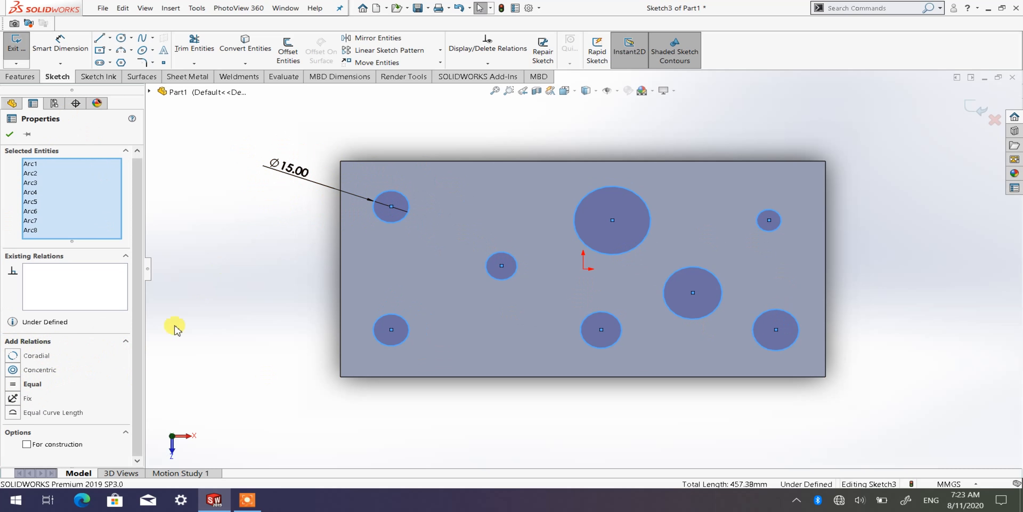
{"action": "left_click", "coordinate": [14, 384]}
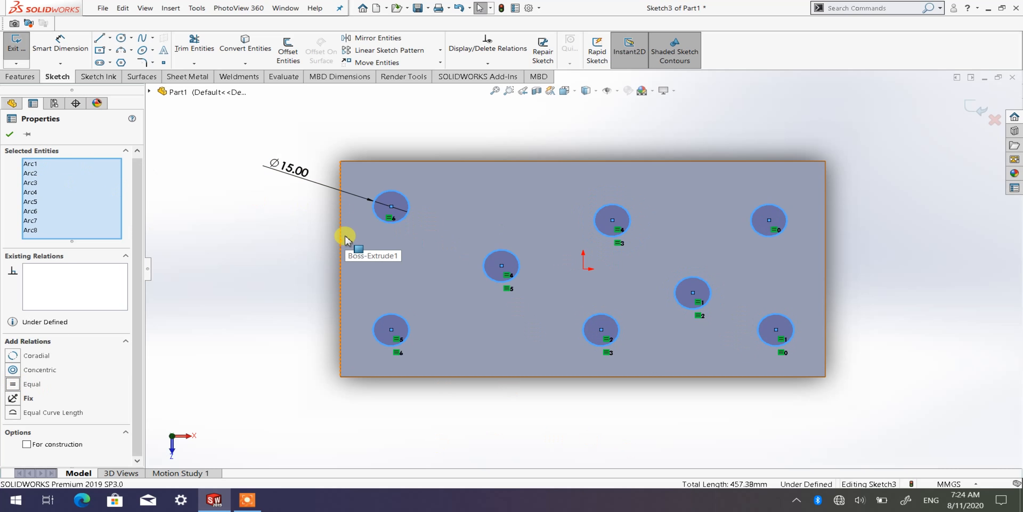
{"action": "left_click", "coordinate": [11, 135]}
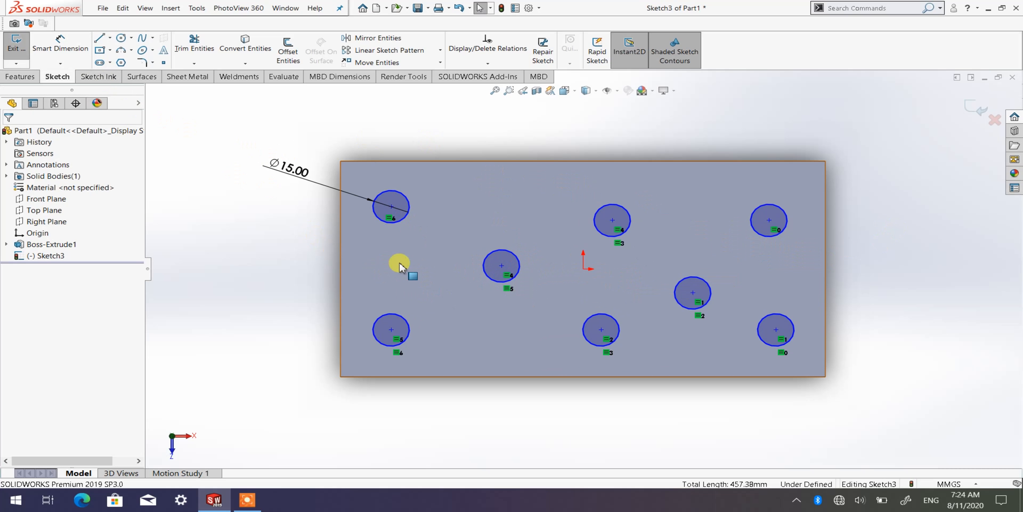
Delete the six circles across the rest of the face, keeping the two circles near the left short edge.
{"action": "left_click_drag", "start_coordinate": [463, 131], "coordinate": [834, 431]}
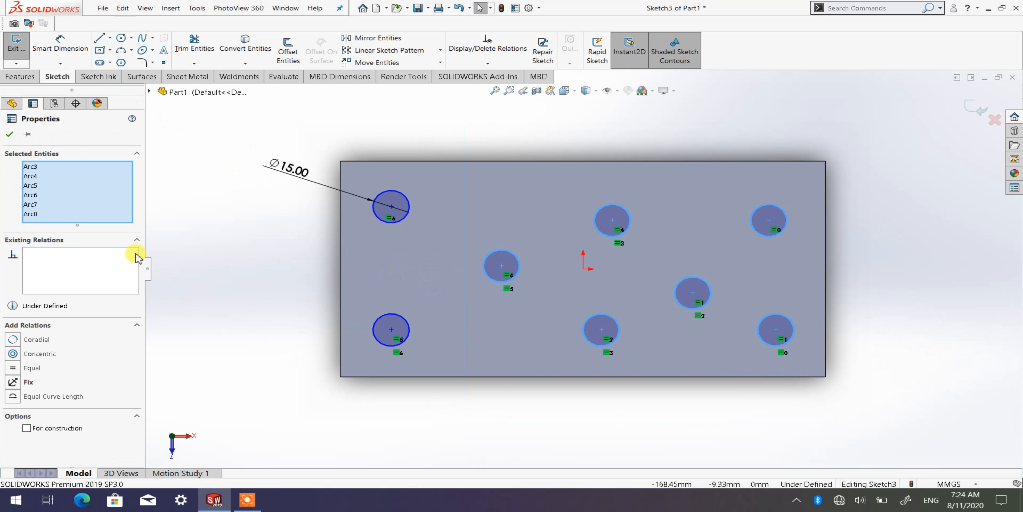
{"action": "key", "text": "Delete"}
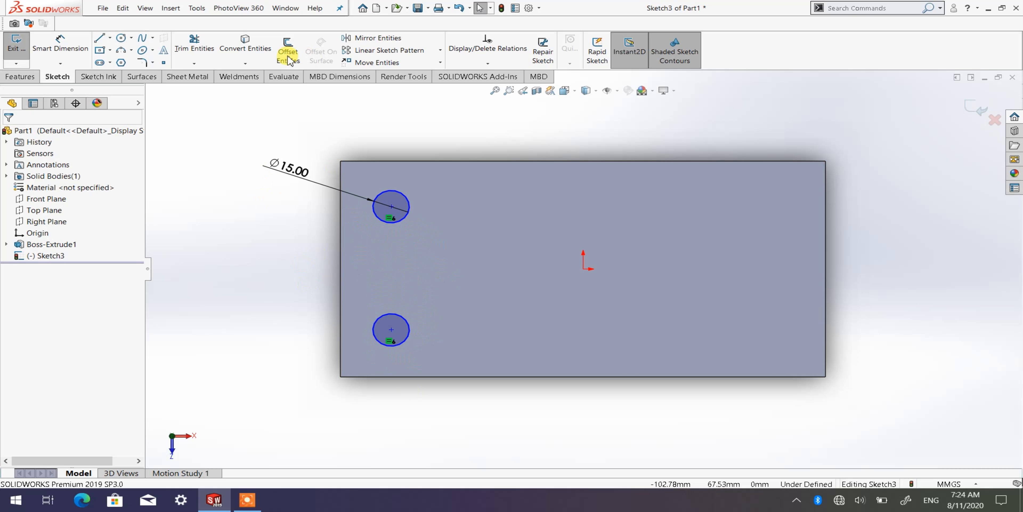
Dimension the upper circle's centre 25 mm from the block's left short edge.
{"action": "left_click", "coordinate": [71, 43]}
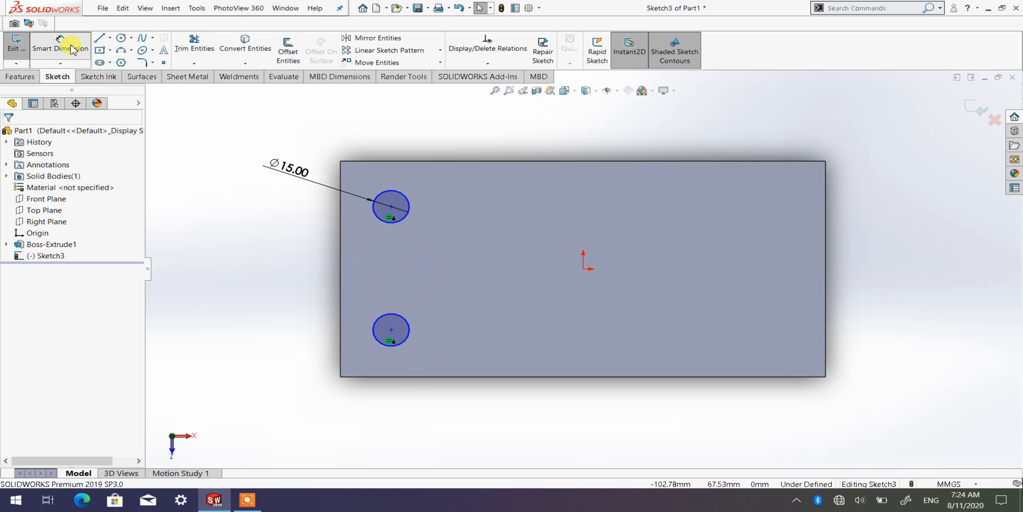
{"action": "left_click", "coordinate": [391, 207]}
{"action": "left_click", "coordinate": [340, 207]}
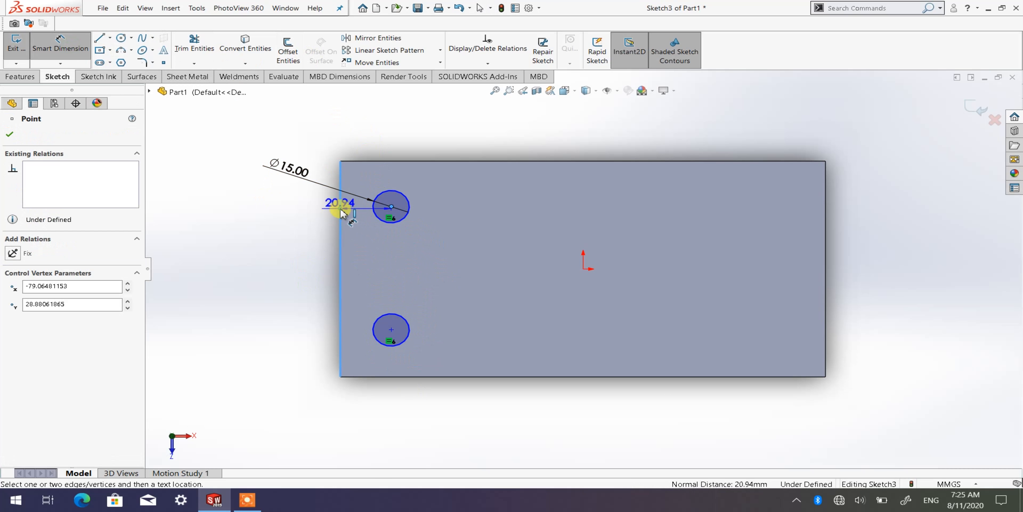
{"action": "left_click", "coordinate": [369, 137]}
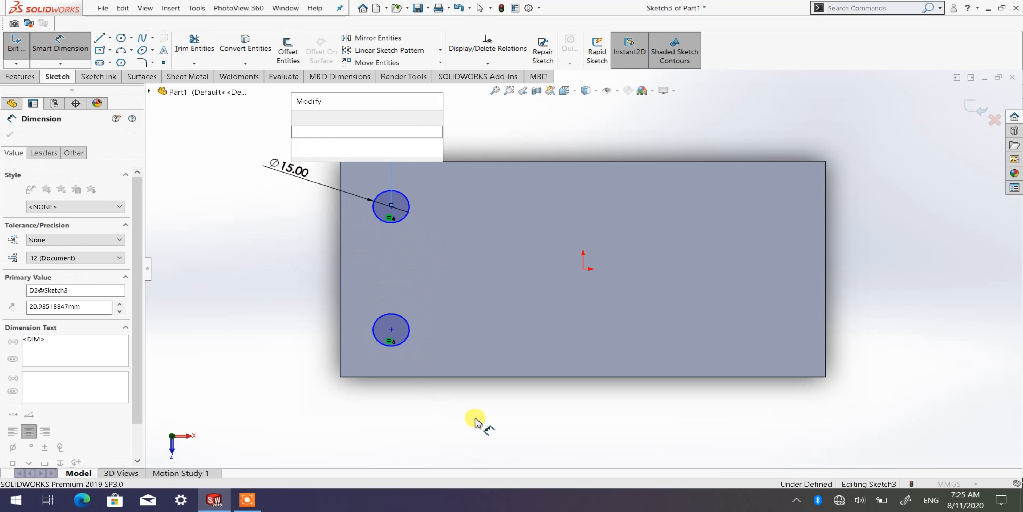
{"action": "type", "text": "25"}
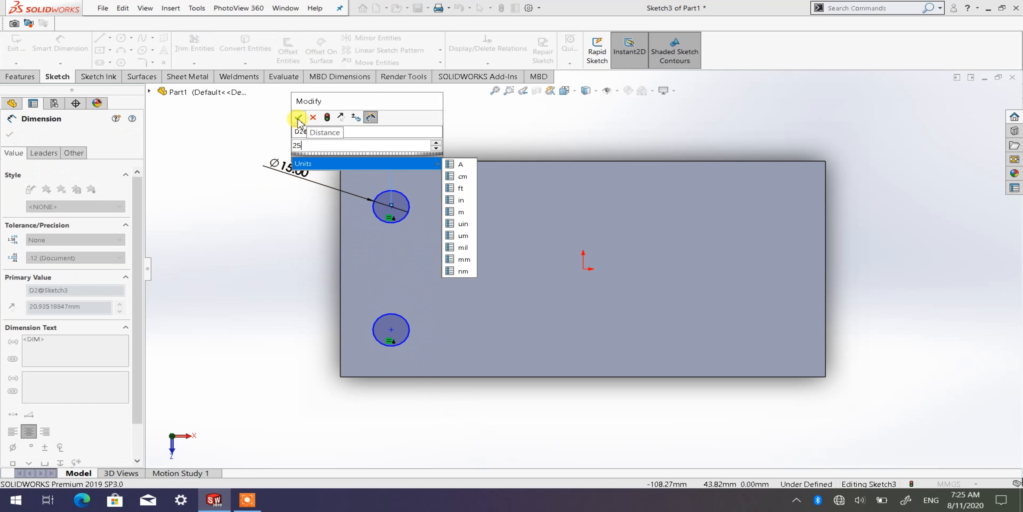
{"action": "left_click", "coordinate": [298, 118]}
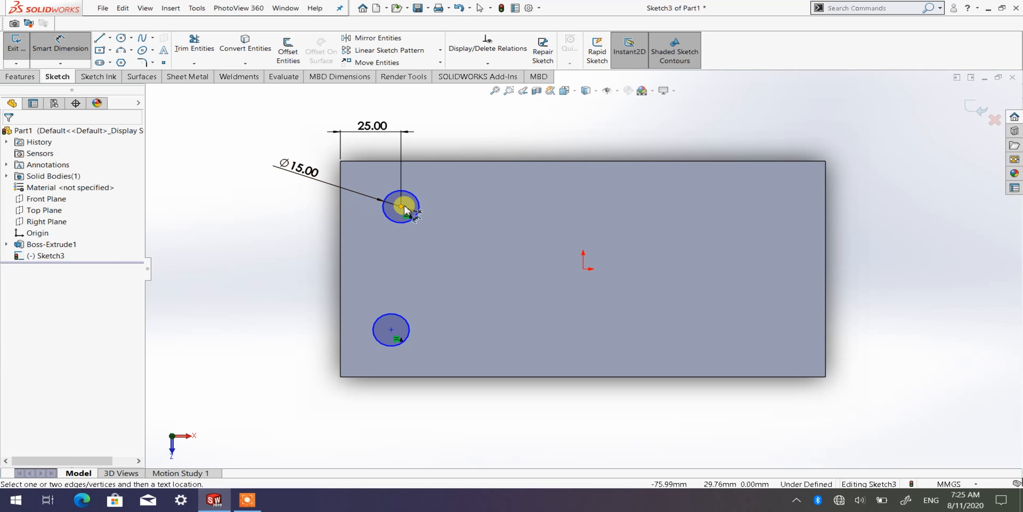
Dimension the upper circle's centre 20 mm from the block's upper long edge.
{"action": "left_click", "coordinate": [404, 209]}
{"action": "left_click", "coordinate": [395, 161]}
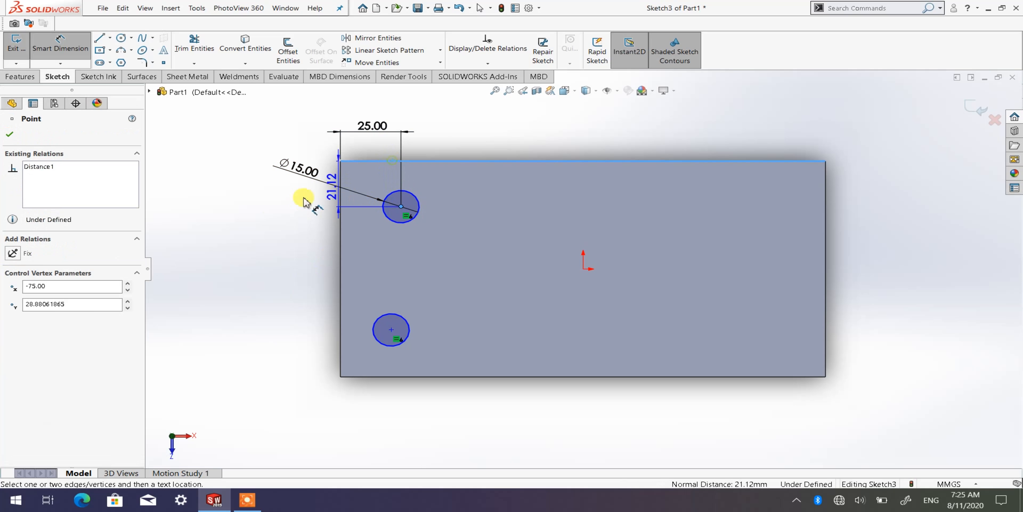
{"action": "left_click", "coordinate": [234, 192]}
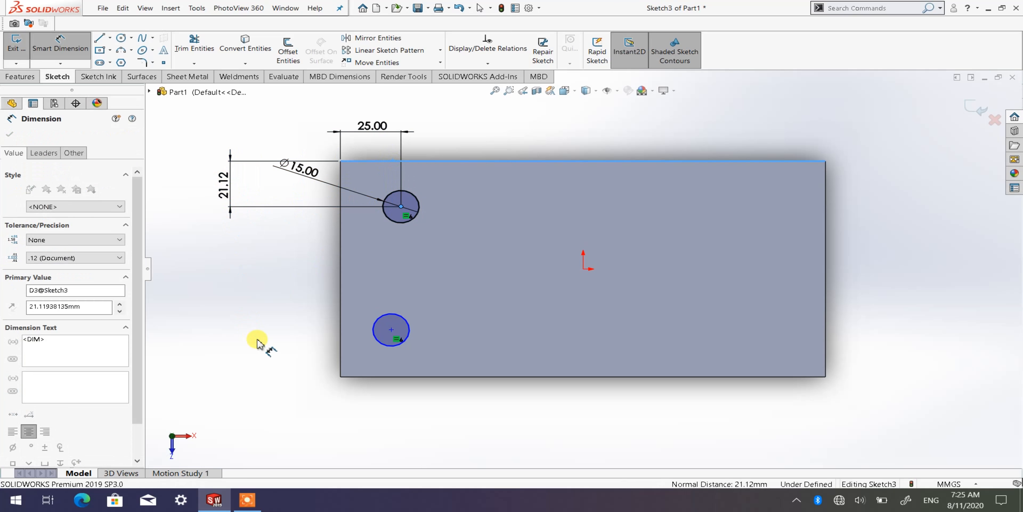
{"action": "type", "text": "20"}
{"action": "key", "text": "Return"}
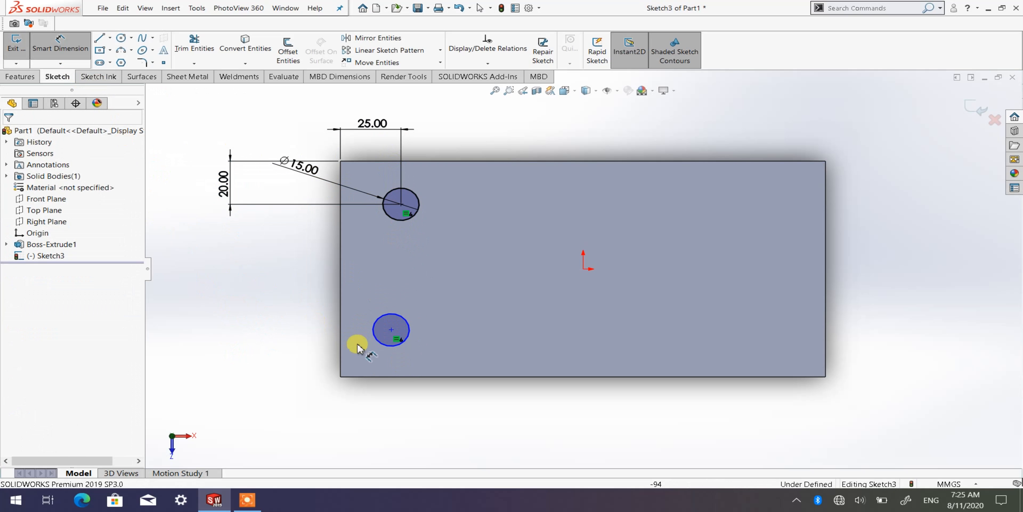
Dimension the lower circle's centre 20 mm from the block's lower long edge.
{"action": "left_click", "coordinate": [391, 331]}
{"action": "left_click", "coordinate": [406, 379]}
{"action": "left_click", "coordinate": [244, 397]}
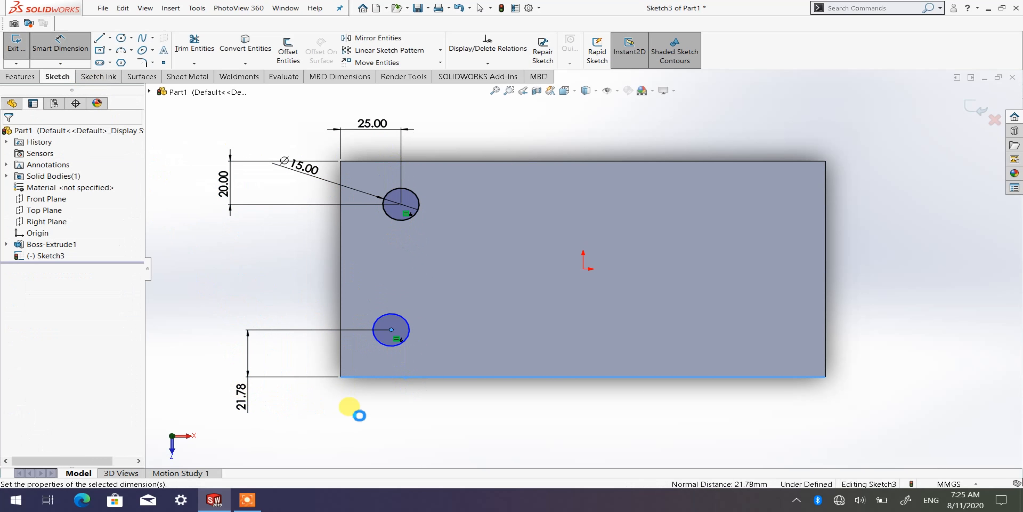
{"action": "type", "text": "20"}
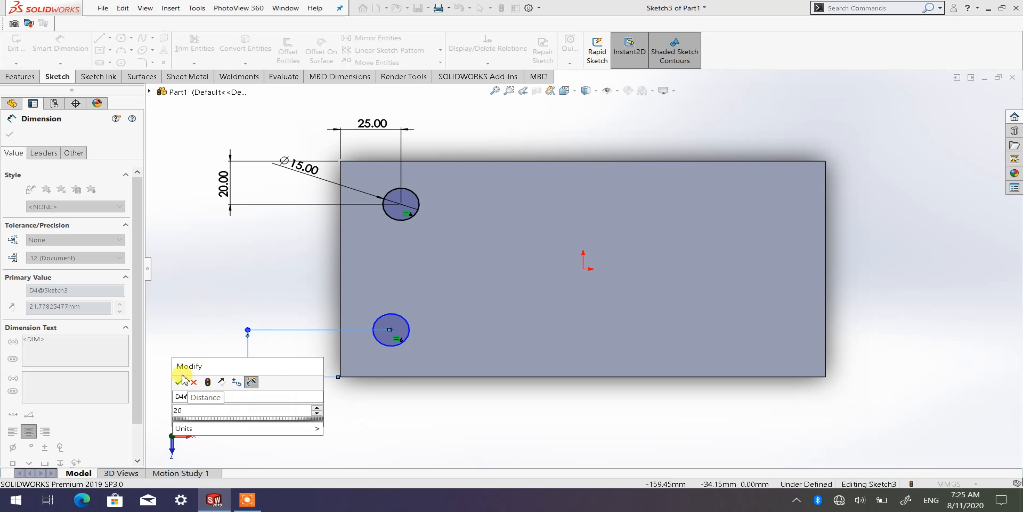
{"action": "left_click", "coordinate": [180, 380]}
{"action": "left_click", "coordinate": [230, 310]}
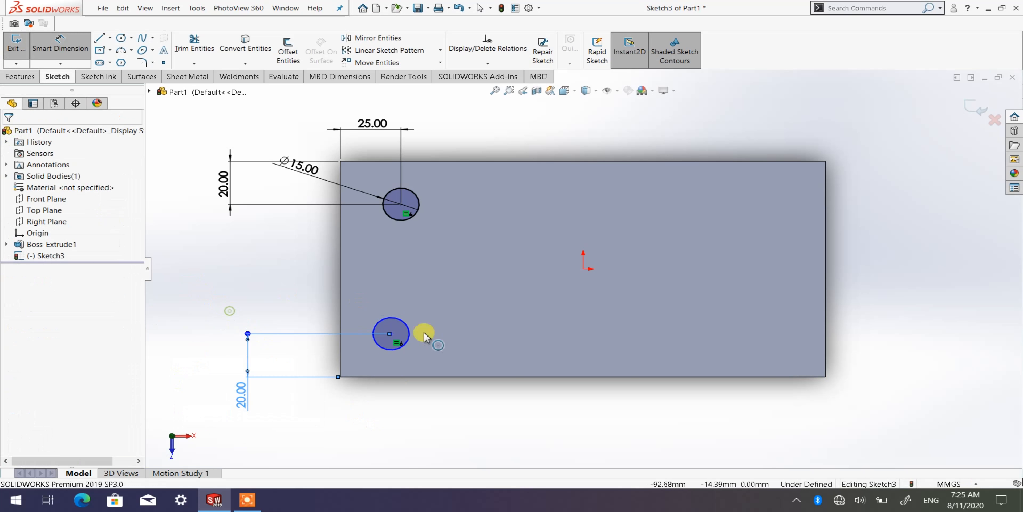
{"action": "key", "text": "Escape"}
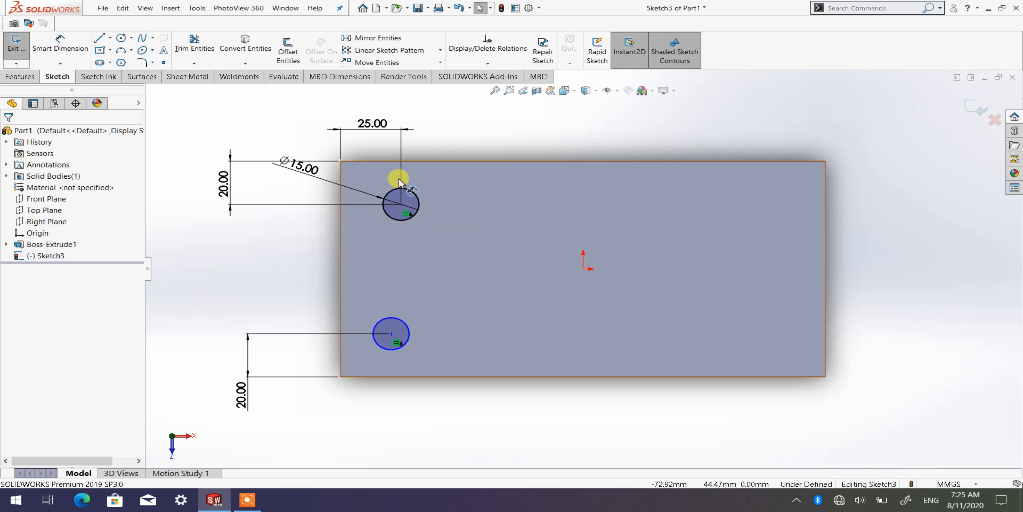
Apply a Vertical relation between the centre points of the two circles.
{"action": "left_click", "coordinate": [400, 204]}
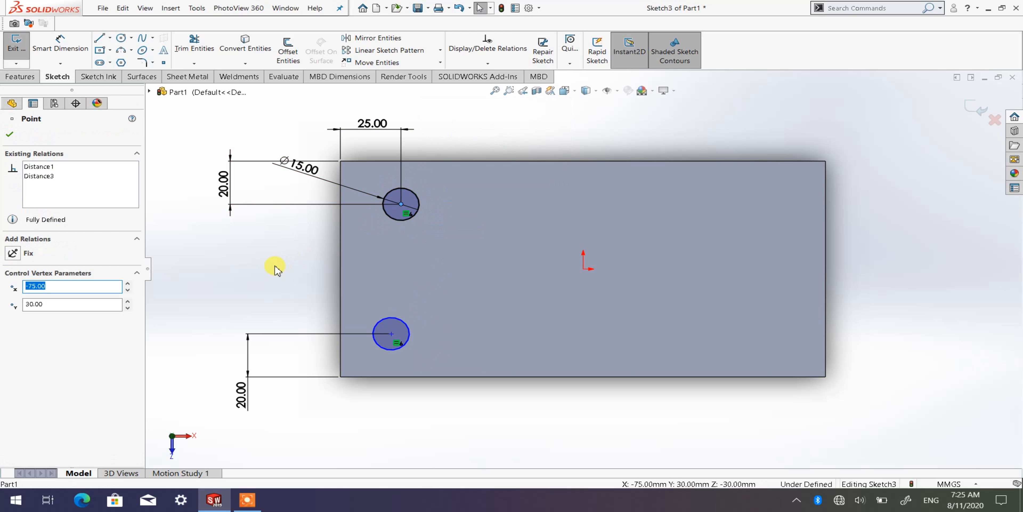
{"action": "left_click", "coordinate": [392, 335], "text": "ctrl"}
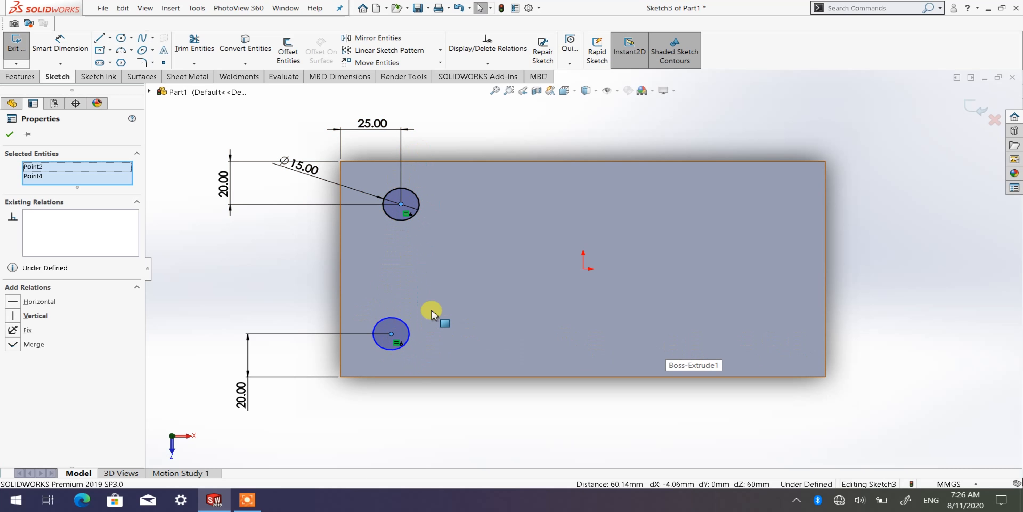
{"action": "left_click", "coordinate": [13, 316]}
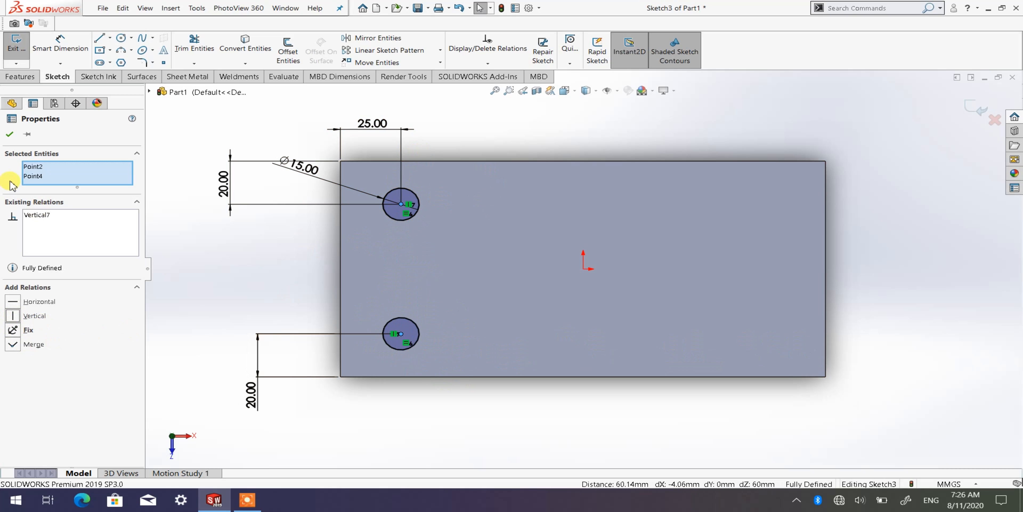
{"action": "left_click", "coordinate": [11, 136]}
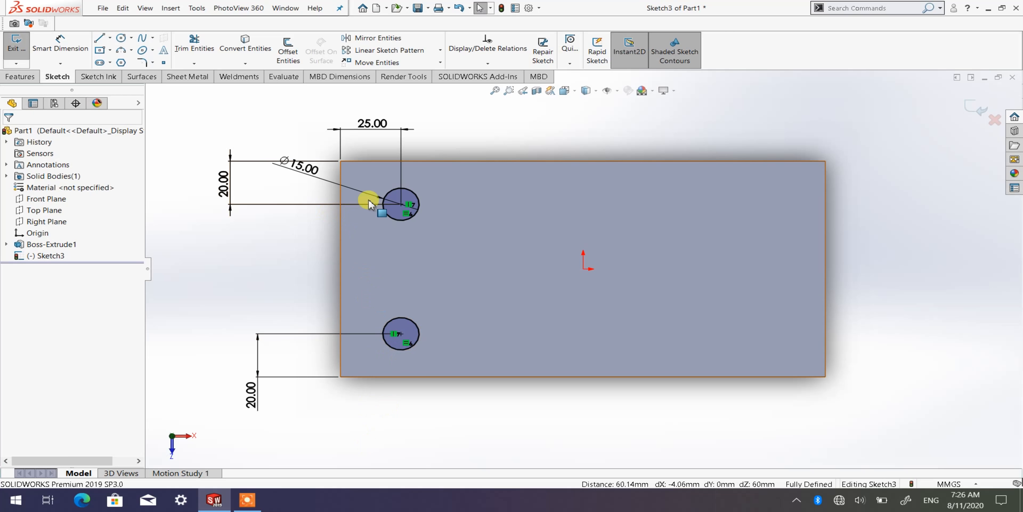
Cut both circles through the block with an Extruded Cut using the Through All end condition.
{"action": "middle_click_drag", "start_coordinate": [441, 276], "coordinate": [402, 202]}
{"action": "left_click", "coordinate": [20, 76]}
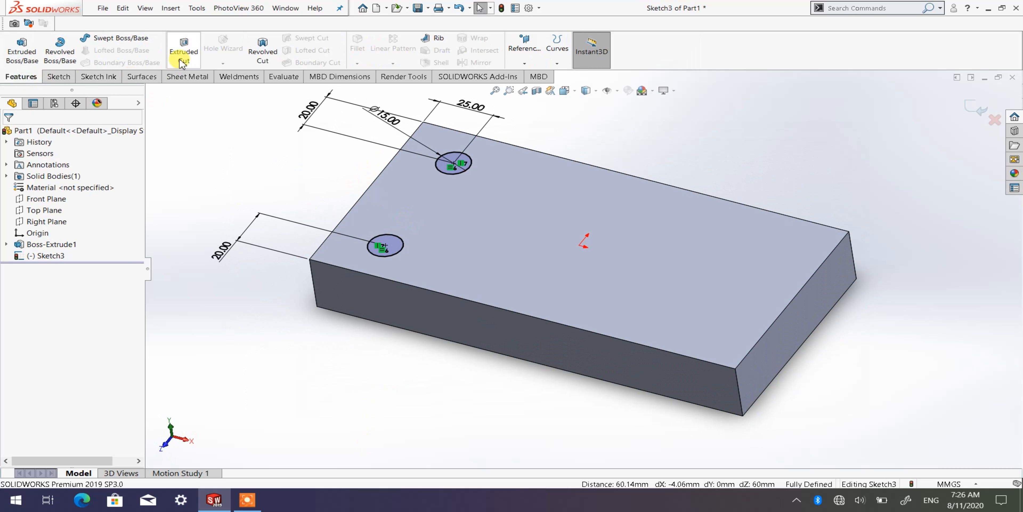
{"action": "left_click", "coordinate": [183, 51]}
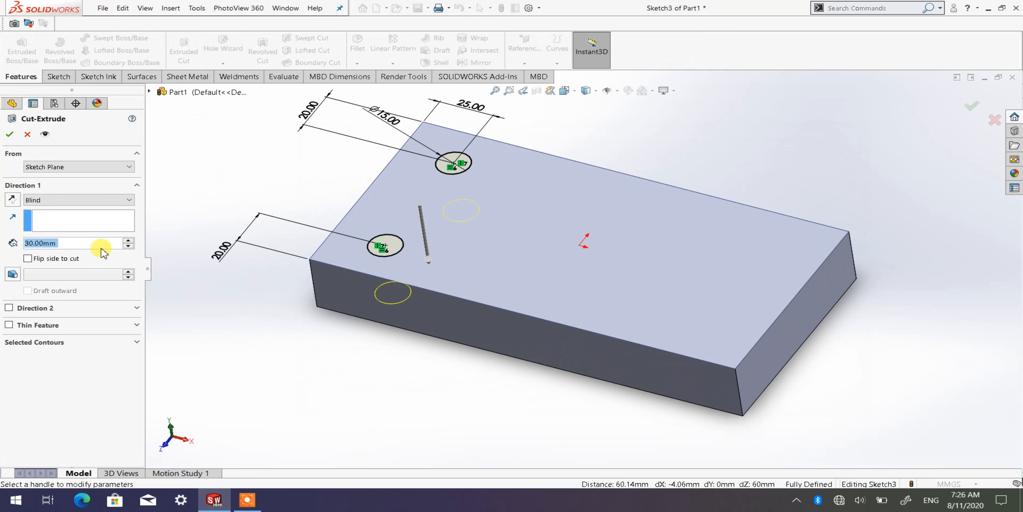
{"action": "left_click", "coordinate": [75, 201]}
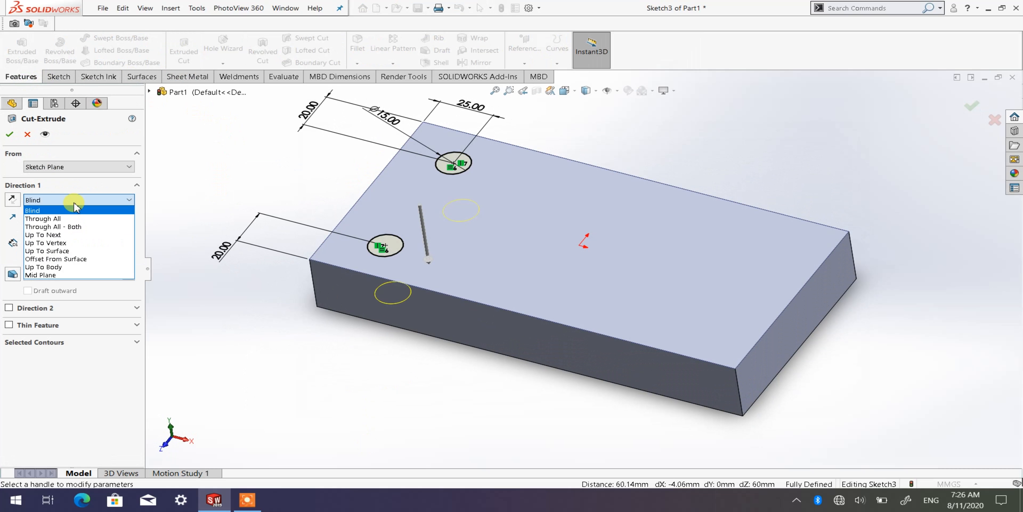
{"action": "left_click", "coordinate": [57, 218]}
{"action": "left_click", "coordinate": [8, 134]}
{"action": "middle_click_drag", "start_coordinate": [385, 284], "coordinate": [422, 304]}
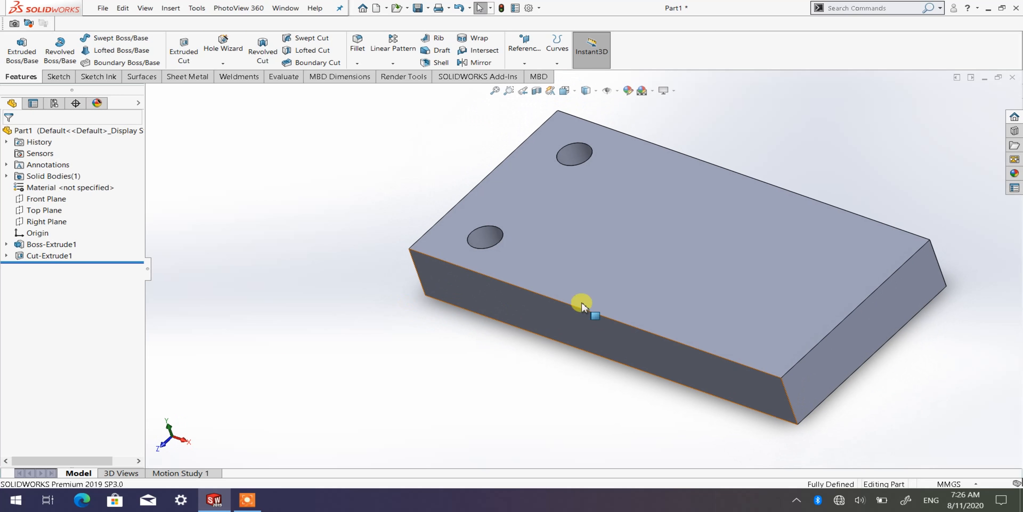
{"action": "middle_click_drag", "start_coordinate": [710, 278], "coordinate": [743, 284]}
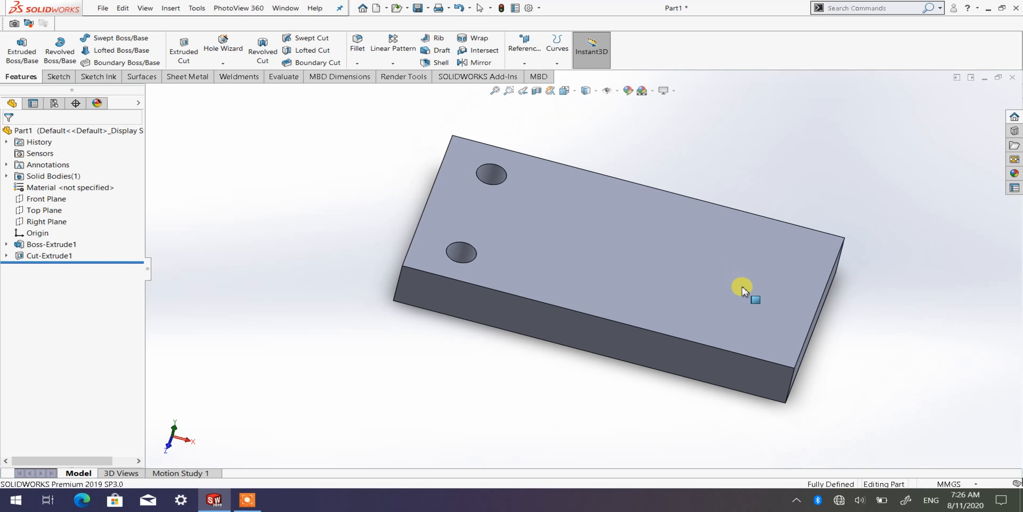
{"action": "middle_click_drag", "start_coordinate": [550, 240], "coordinate": [550, 234]}
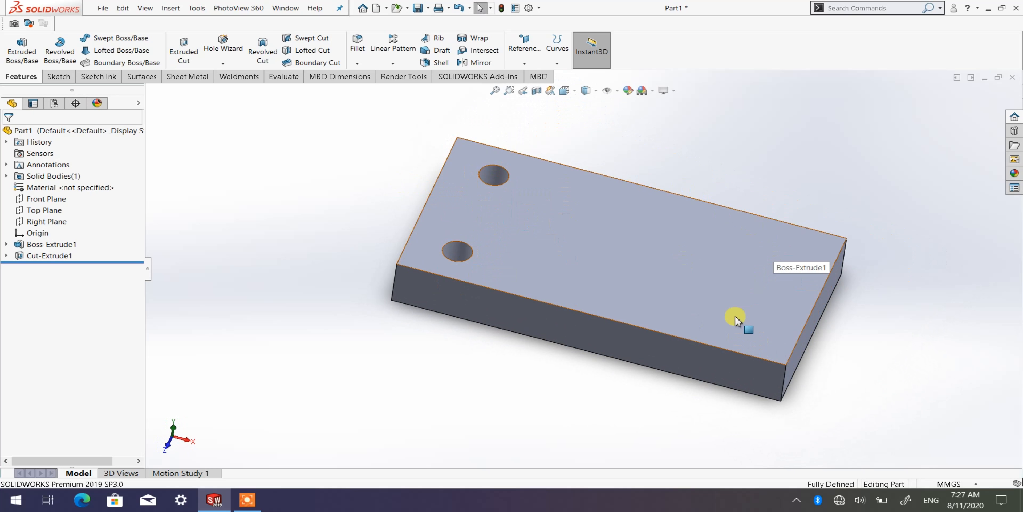
{"action": "middle_click_drag", "start_coordinate": [668, 270], "coordinate": [703, 284]}
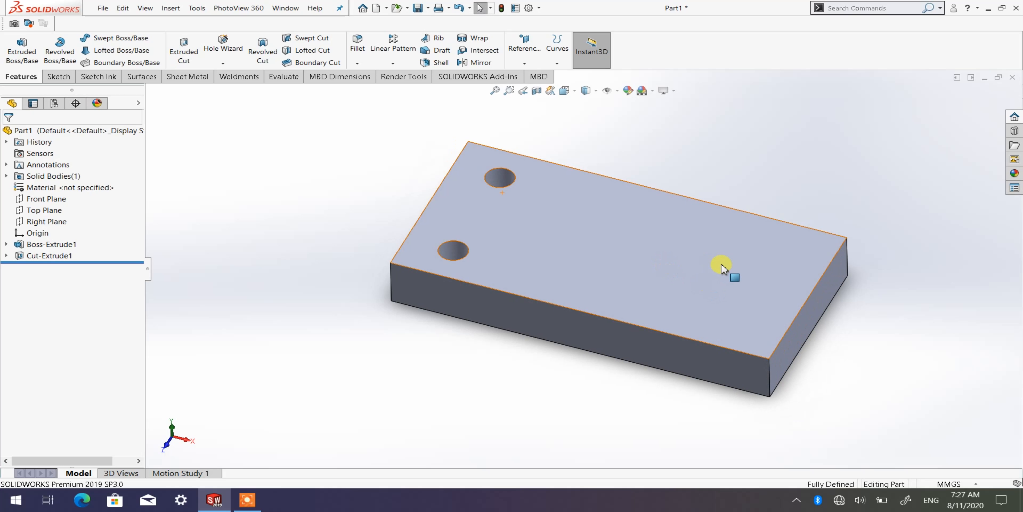
{"action": "middle_click_drag", "start_coordinate": [530, 249], "coordinate": [552, 211]}
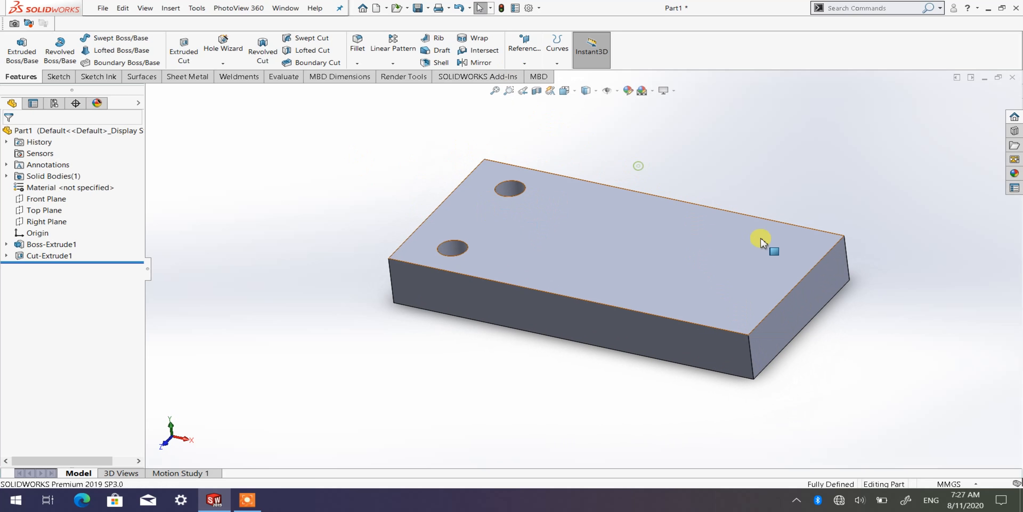
{"action": "scroll", "coordinate": [759, 240], "scroll_direction": "down", "scroll_amount": 1}
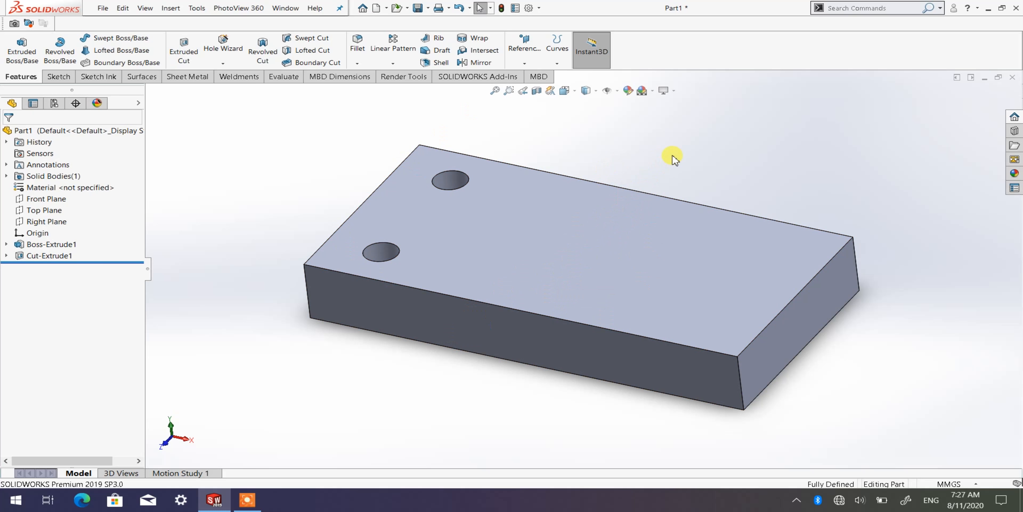
{"action": "left_click", "coordinate": [58, 82]}
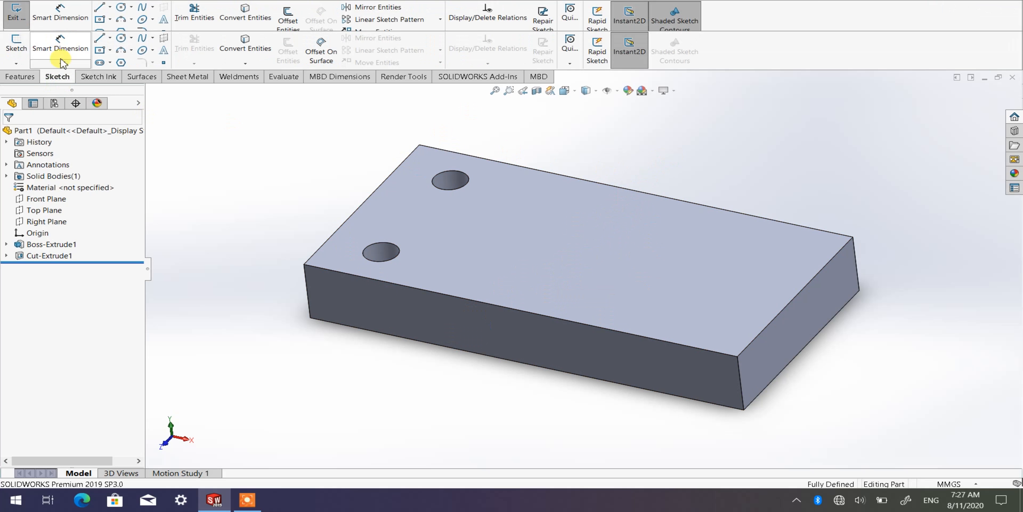
{"action": "left_click", "coordinate": [109, 39]}
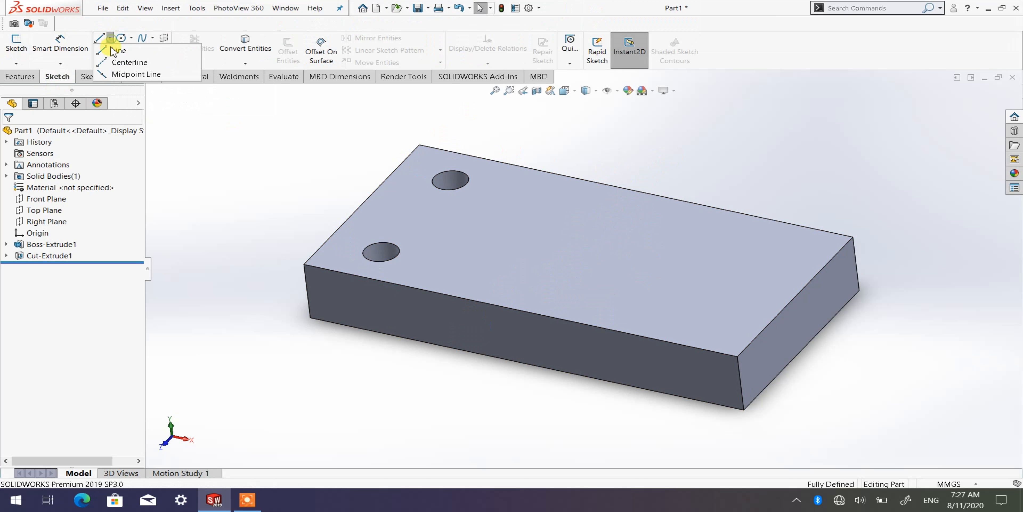
{"action": "left_click", "coordinate": [342, 144]}
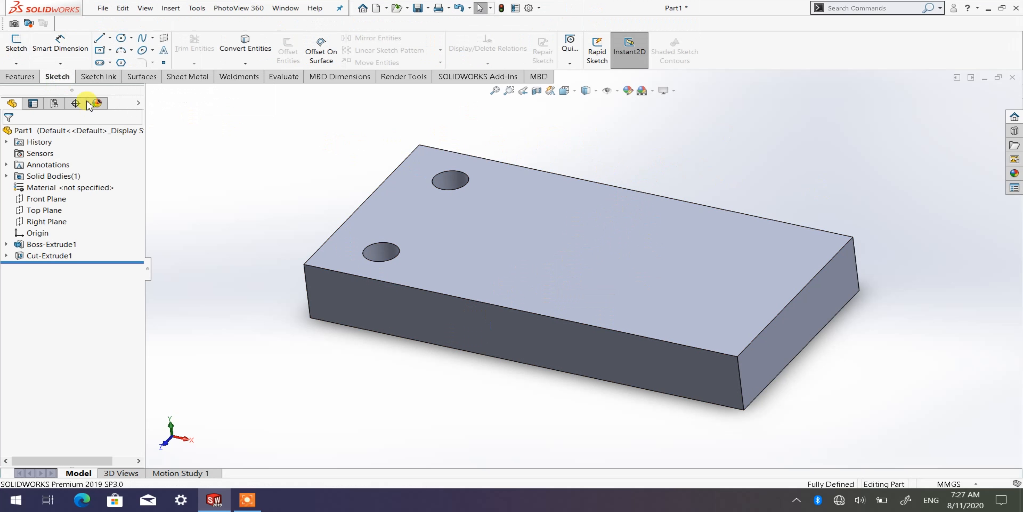
{"action": "left_click", "coordinate": [8, 81]}
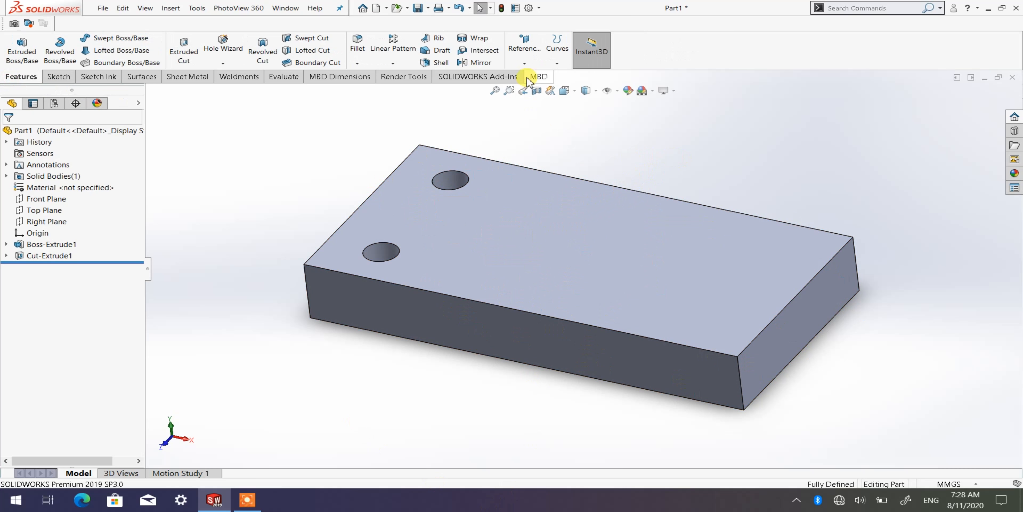
{"action": "left_click", "coordinate": [526, 64]}
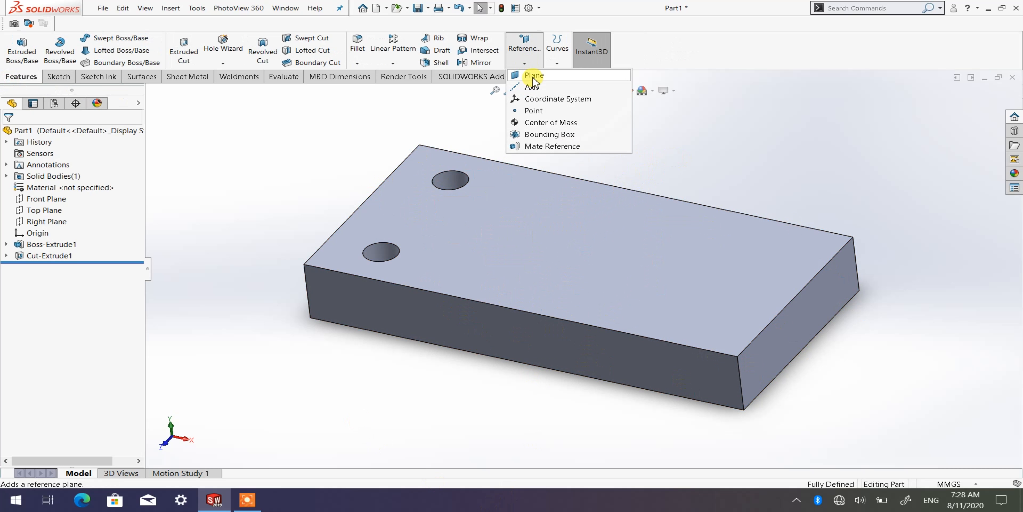
{"action": "left_click", "coordinate": [769, 173]}
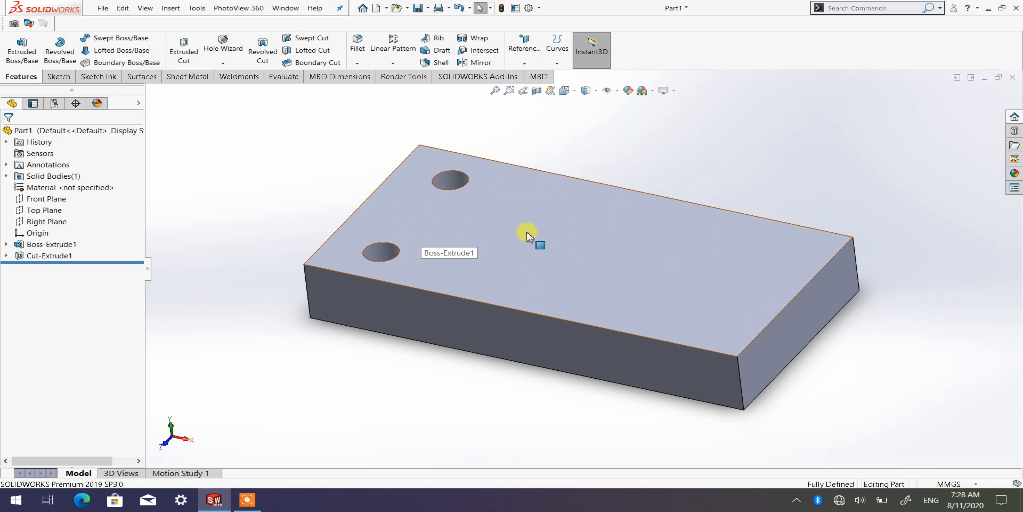
{"action": "middle_click_drag", "start_coordinate": [526, 283], "coordinate": [507, 314]}
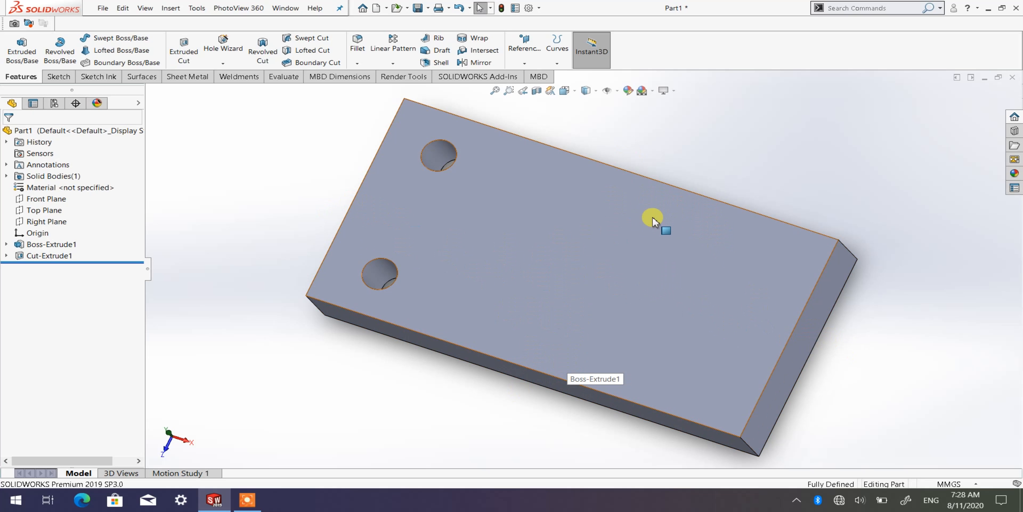
{"action": "middle_click_drag", "start_coordinate": [589, 223], "coordinate": [484, 183]}
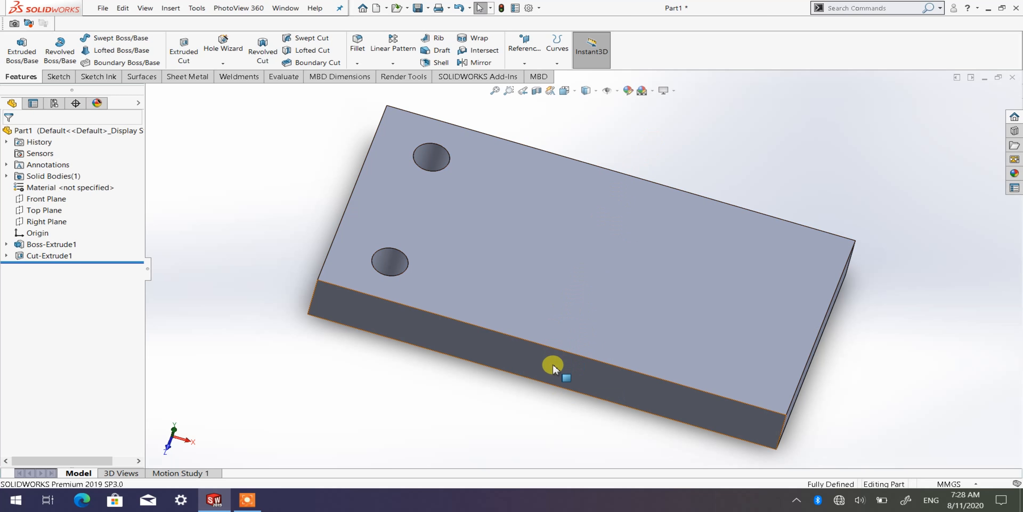
Start a reference plane using the block's short end face farthest from the holes as the first reference.
{"action": "middle_click_drag", "start_coordinate": [640, 159], "coordinate": [589, 146]}
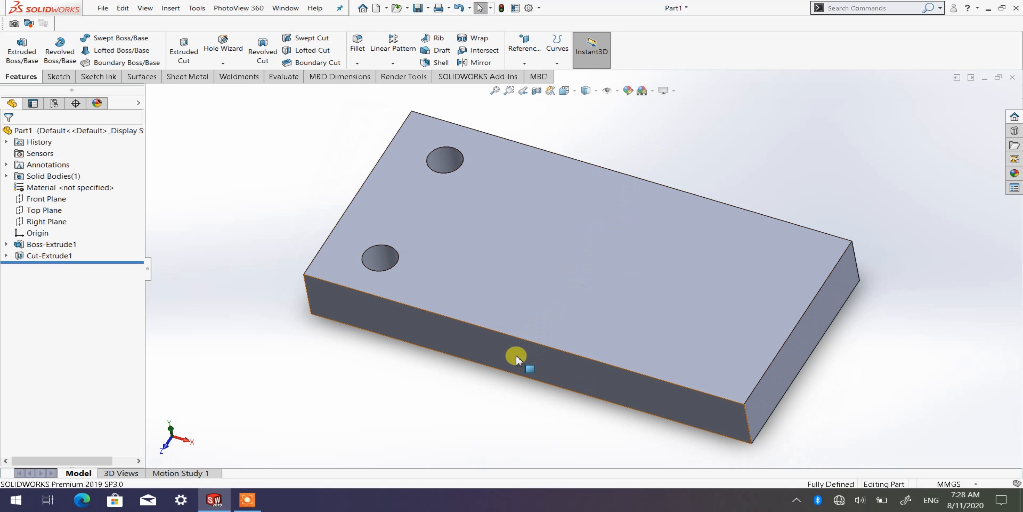
{"action": "middle_click_drag", "start_coordinate": [542, 315], "coordinate": [564, 226]}
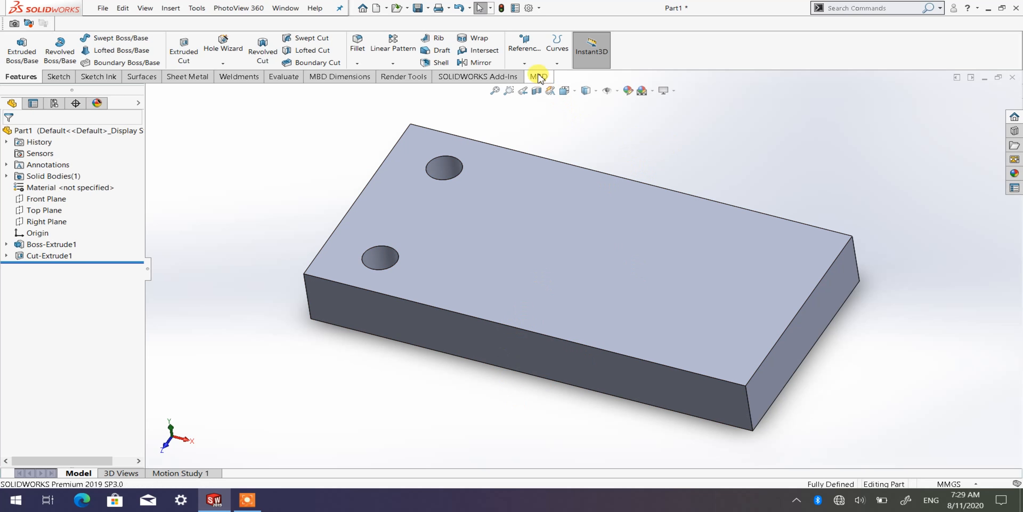
{"action": "left_click", "coordinate": [525, 65]}
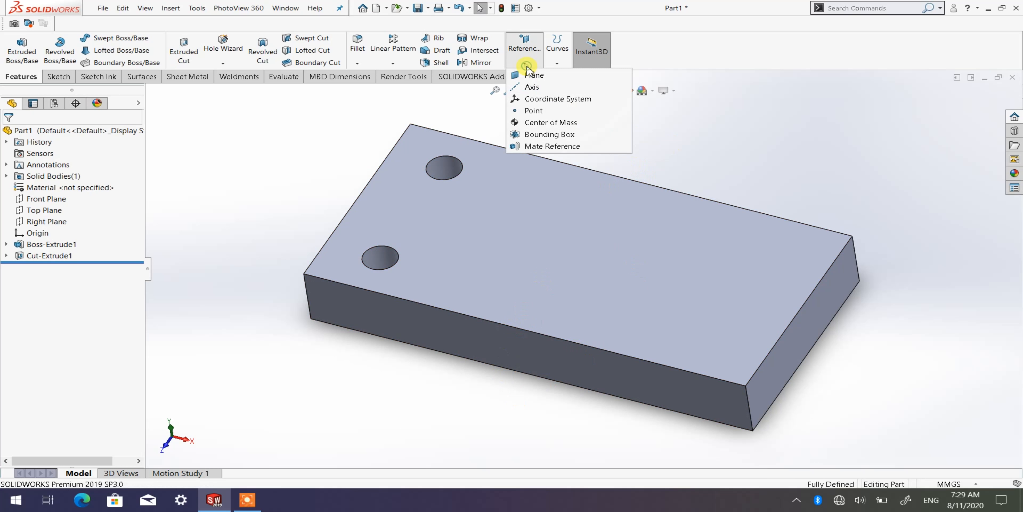
{"action": "left_click", "coordinate": [531, 80]}
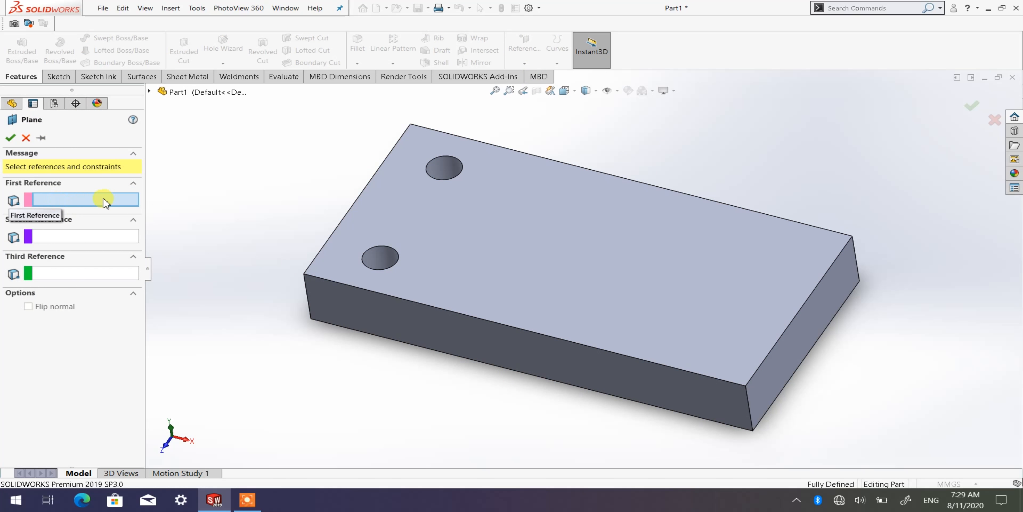
{"action": "middle_click_drag", "start_coordinate": [411, 326], "coordinate": [521, 322]}
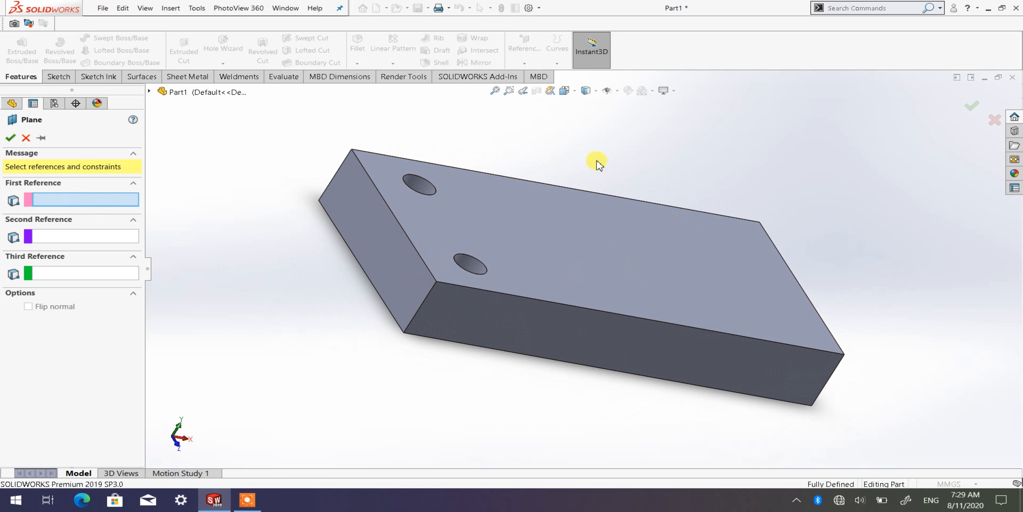
{"action": "middle_click_drag", "start_coordinate": [611, 333], "coordinate": [547, 329]}
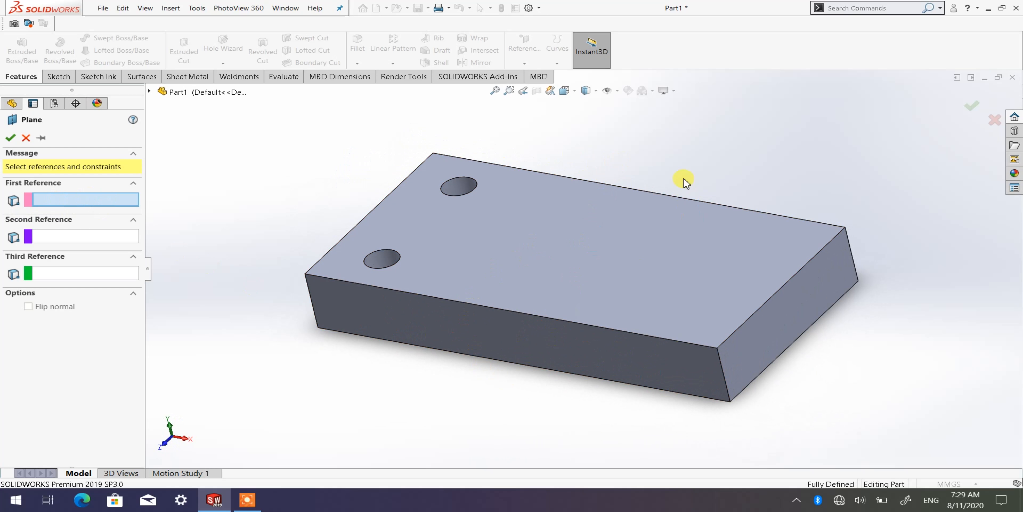
{"action": "middle_click_drag", "start_coordinate": [530, 366], "coordinate": [531, 344]}
{"action": "middle_click", "coordinate": [531, 344]}
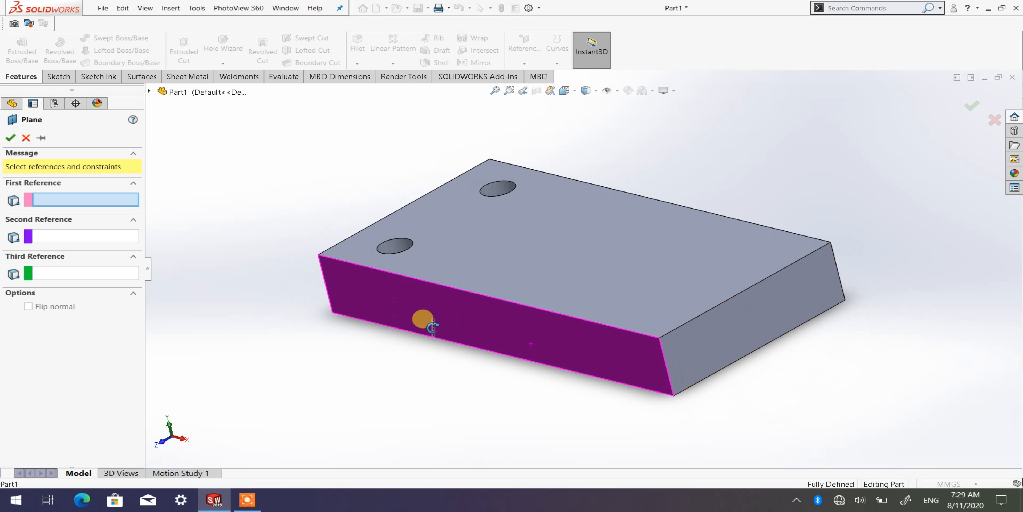
{"action": "right_click", "coordinate": [927, 334]}
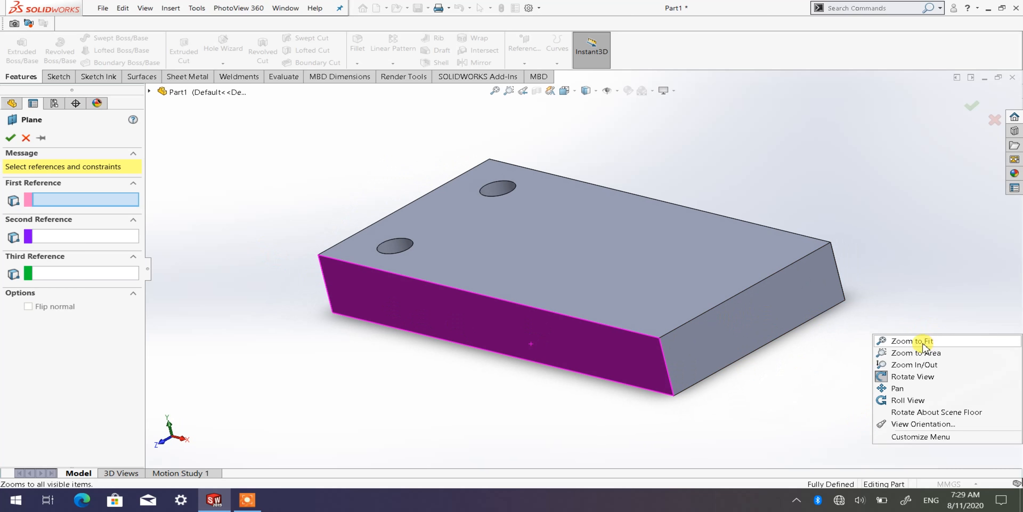
{"action": "left_click", "coordinate": [915, 261]}
{"action": "key", "text": "Escape"}
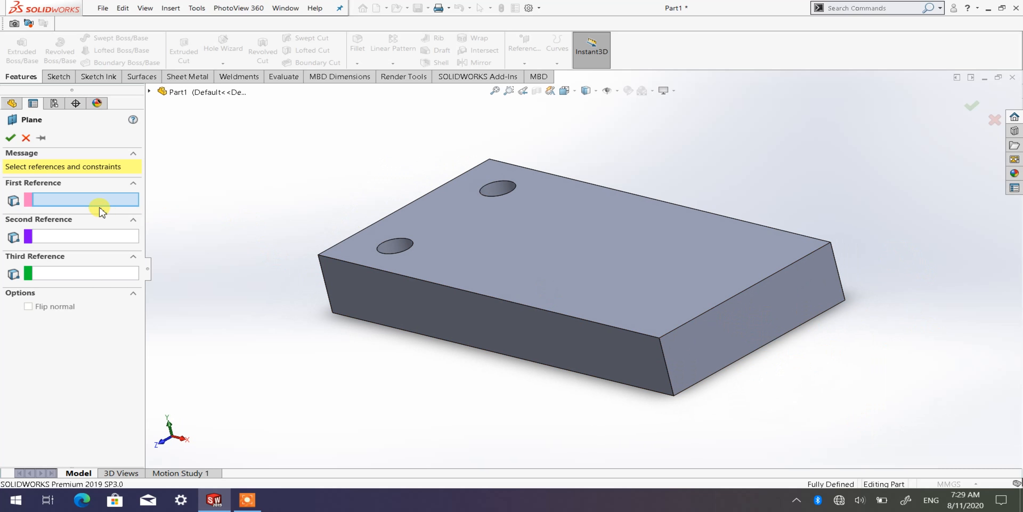
{"action": "middle_click_drag", "start_coordinate": [370, 322], "coordinate": [389, 327]}
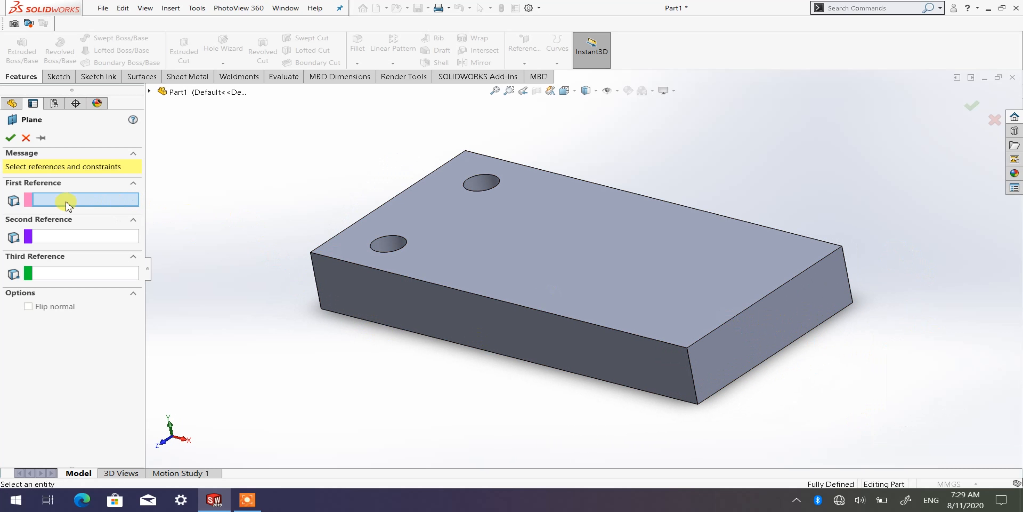
{"action": "left_click", "coordinate": [779, 325]}
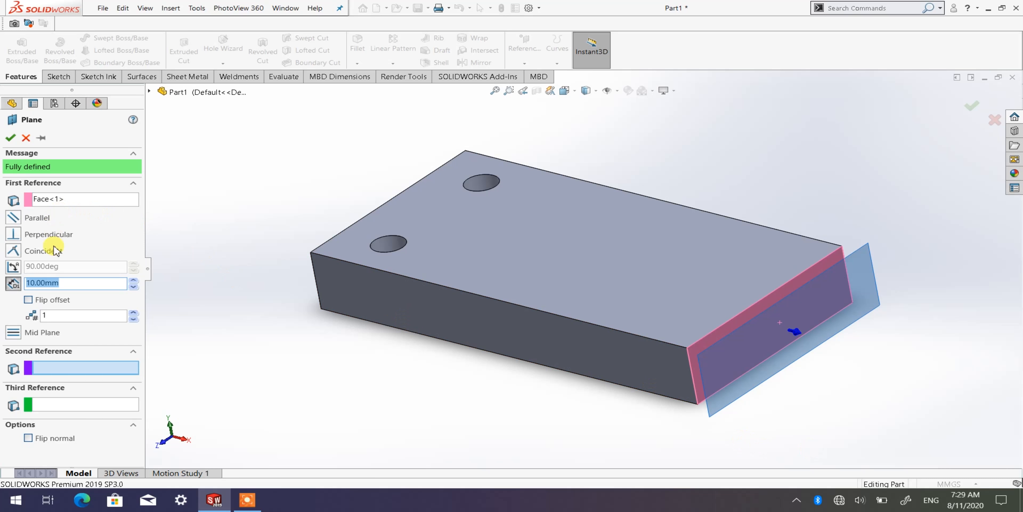
Flip the plane's offset into the block and set the offset distance to 100 mm.
{"action": "middle_click_drag", "start_coordinate": [847, 393], "coordinate": [910, 281]}
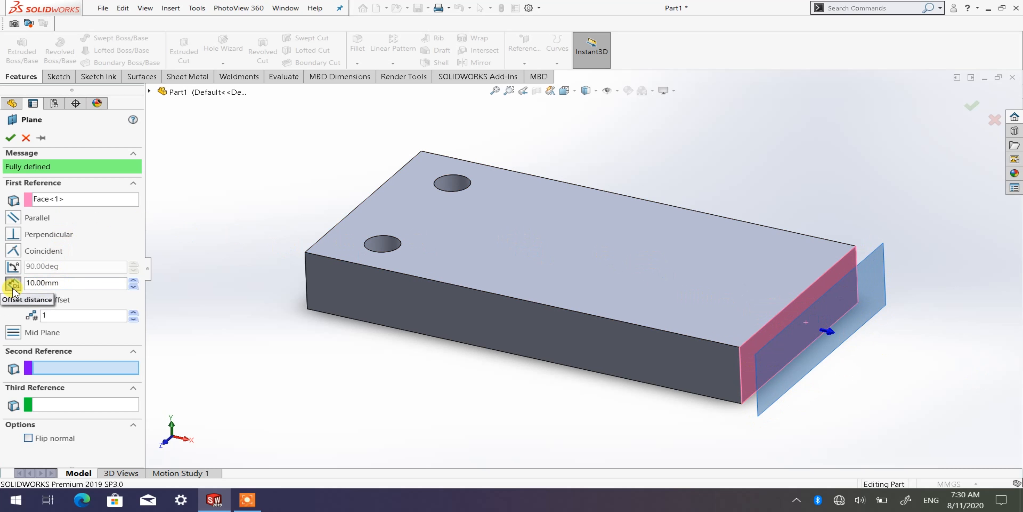
{"action": "middle_click_drag", "start_coordinate": [777, 388], "coordinate": [862, 394]}
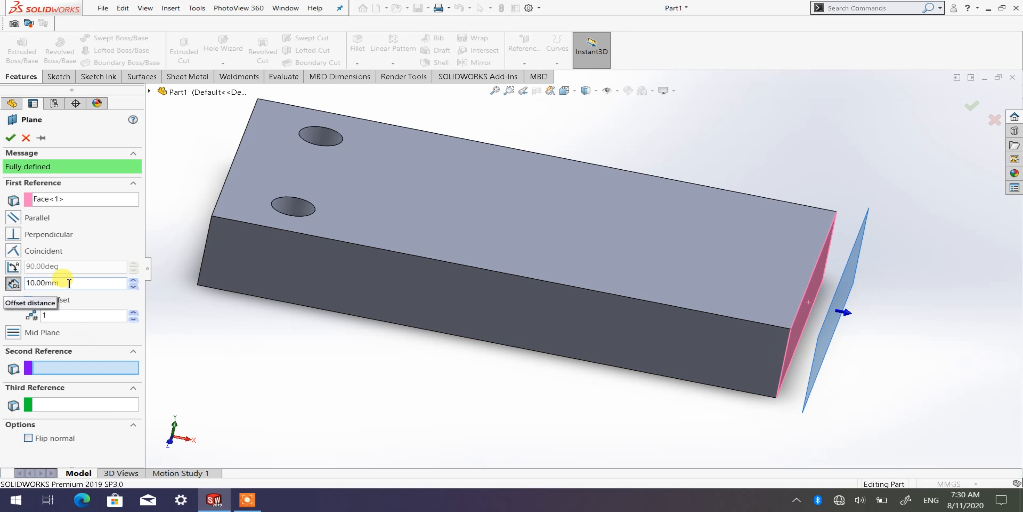
{"action": "middle_click_drag", "start_coordinate": [704, 369], "coordinate": [700, 381]}
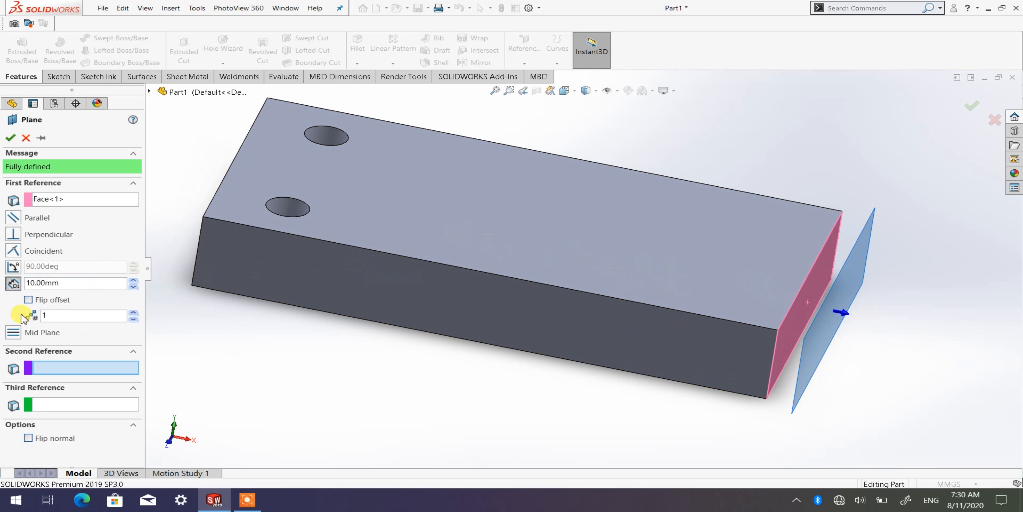
{"action": "left_click", "coordinate": [28, 300]}
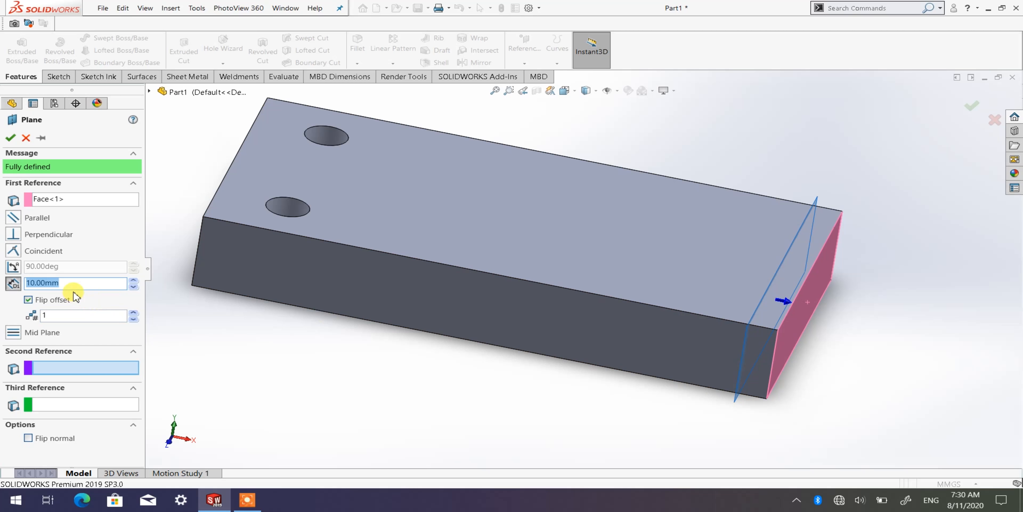
{"action": "key", "text": "Return"}
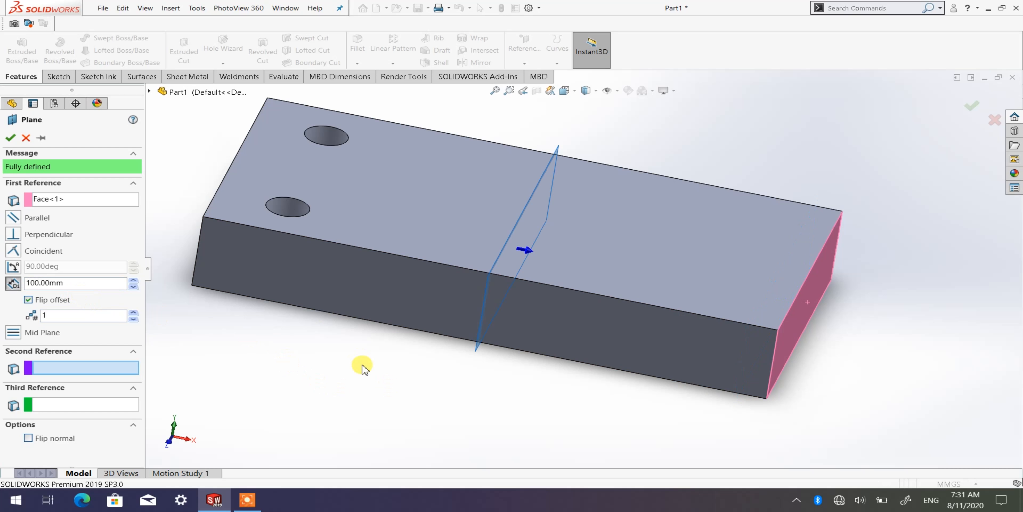
Try raising the number of offset planes to 4, and return it to 1.
{"action": "middle_click_drag", "start_coordinate": [429, 389], "coordinate": [400, 403]}
{"action": "scroll", "coordinate": [397, 398], "scroll_direction": "up", "scroll_amount": 1}
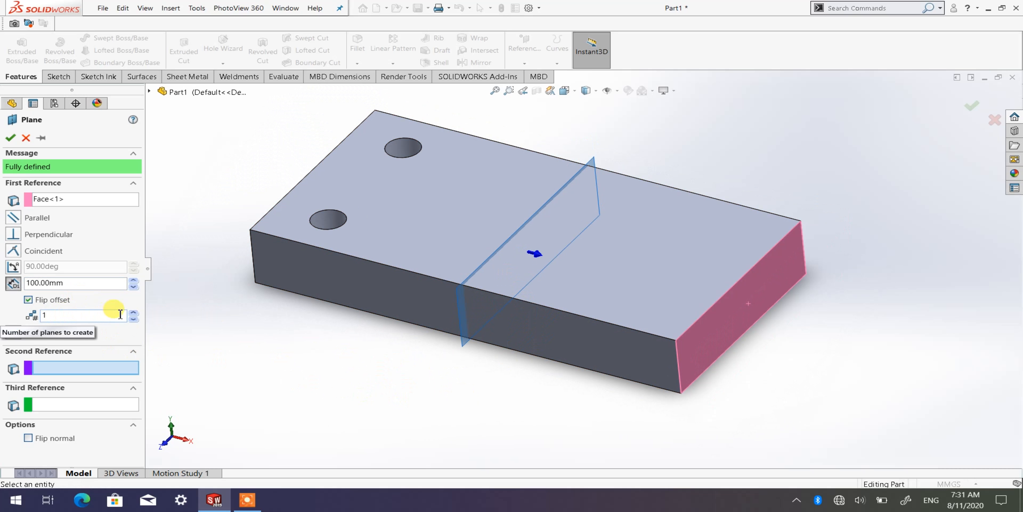
{"action": "left_click", "coordinate": [133, 313]}
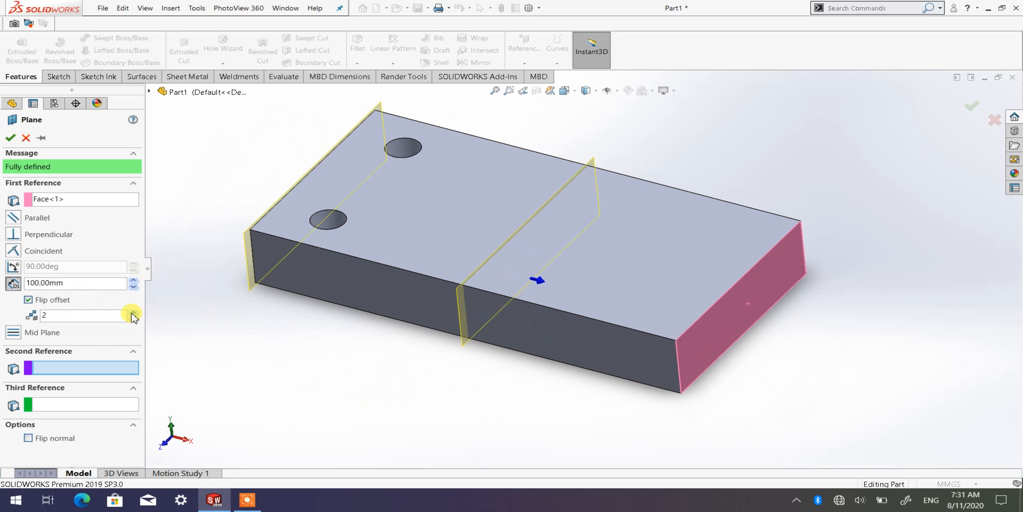
{"action": "left_click", "coordinate": [133, 313]}
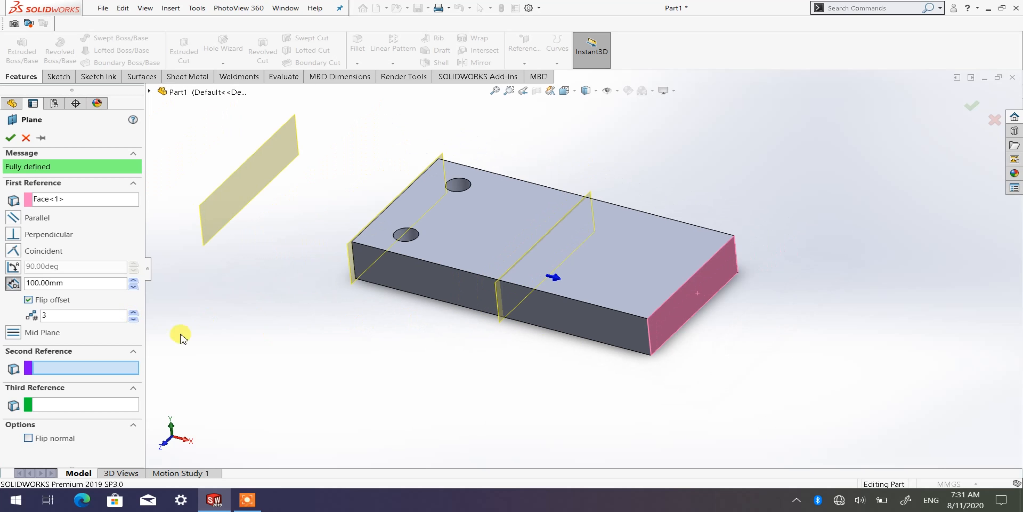
{"action": "left_click", "coordinate": [134, 314]}
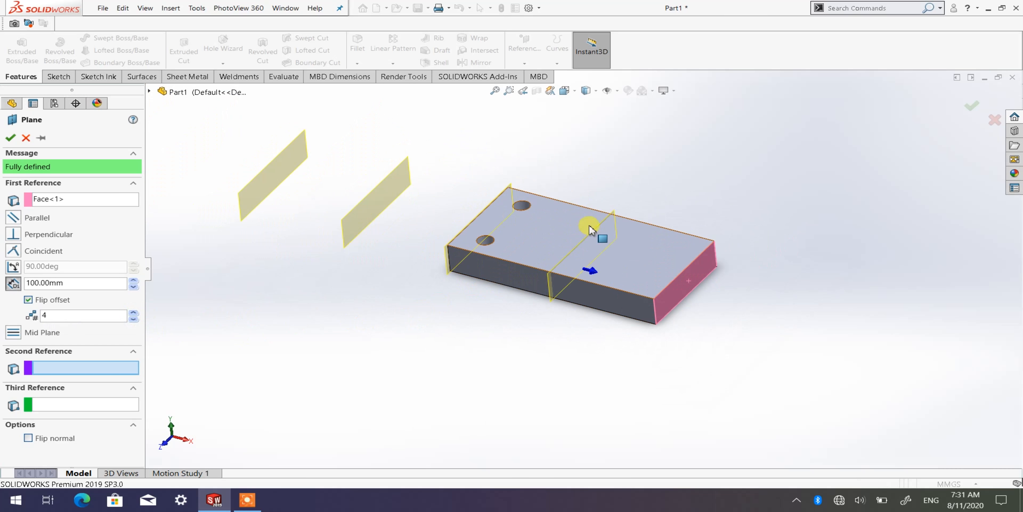
{"action": "left_click", "coordinate": [133, 319]}
{"action": "left_click", "coordinate": [134, 319]}
{"action": "left_click", "coordinate": [134, 319]}
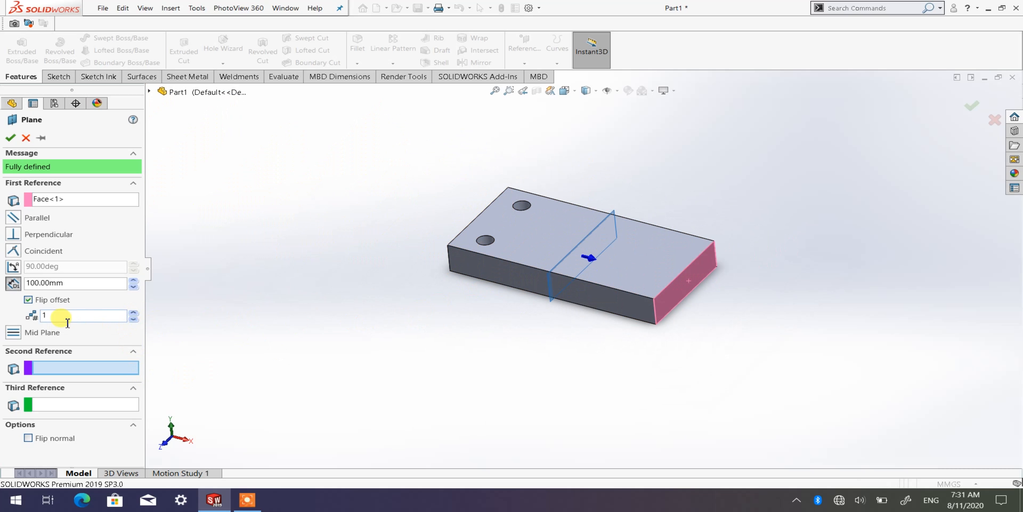
Create the single offset reference plane across the middle of the block and clear its selection.
{"action": "scroll", "coordinate": [572, 290], "scroll_direction": "down", "scroll_amount": 2}
{"action": "scroll", "coordinate": [561, 223], "scroll_direction": "down", "scroll_amount": 2}
{"action": "middle_click_drag", "start_coordinate": [499, 275], "coordinate": [491, 249]}
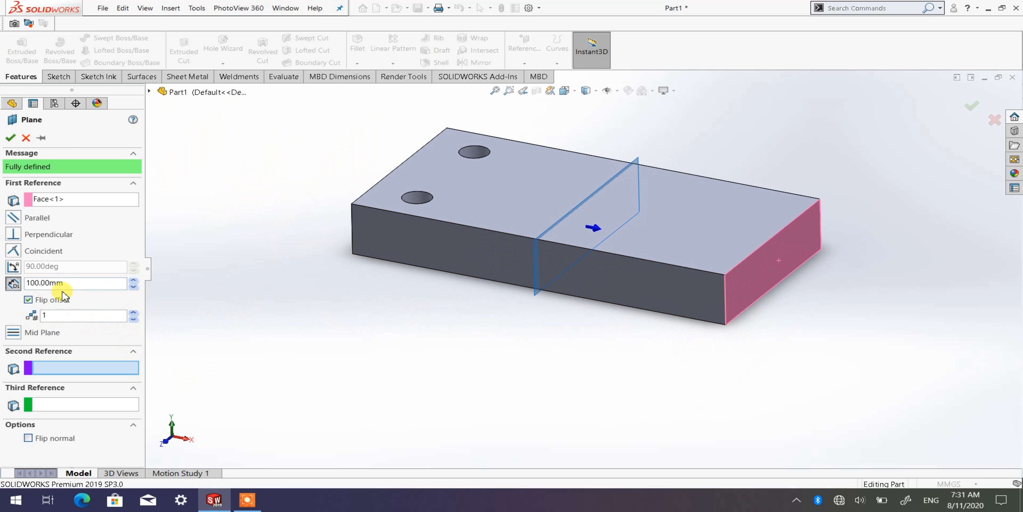
{"action": "scroll", "coordinate": [558, 224], "scroll_direction": "up", "scroll_amount": 2}
{"action": "scroll", "coordinate": [581, 209], "scroll_direction": "down", "scroll_amount": 2}
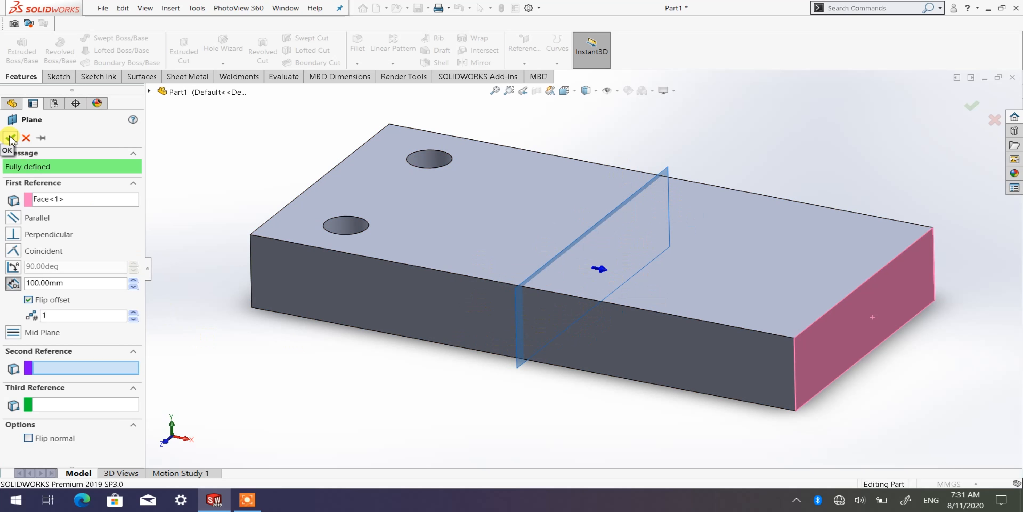
{"action": "left_click", "coordinate": [10, 139]}
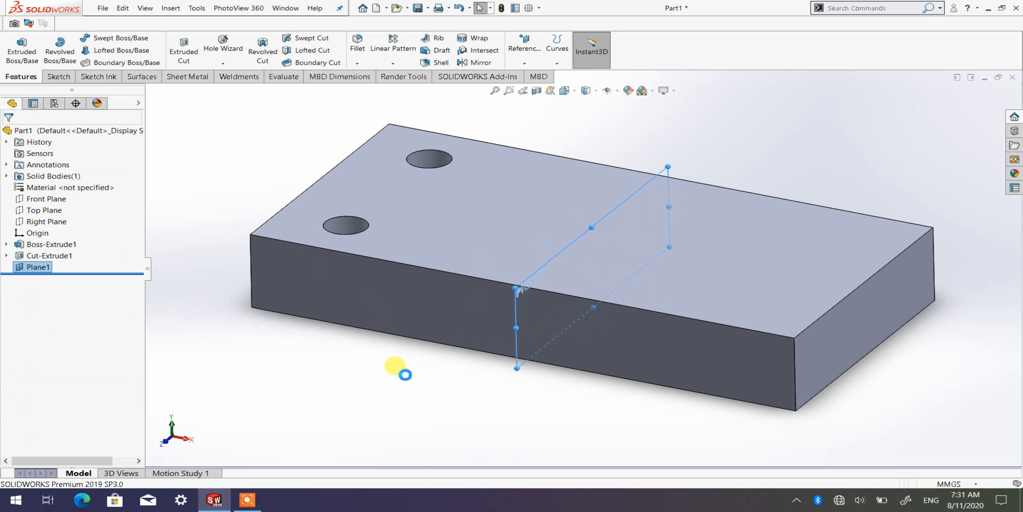
{"action": "scroll", "coordinate": [417, 377], "scroll_direction": "up", "scroll_amount": 1}
{"action": "left_click", "coordinate": [435, 385]}
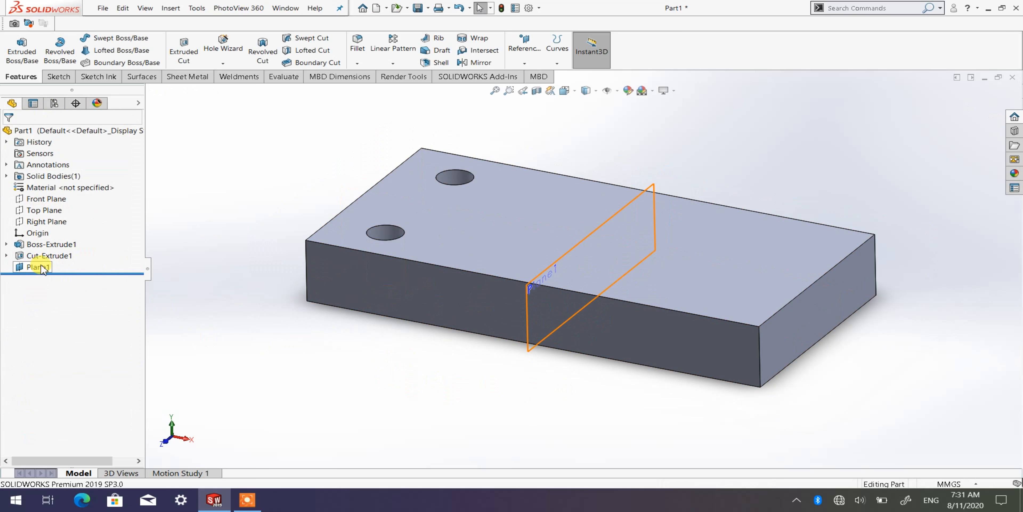
{"action": "middle_click_drag", "start_coordinate": [440, 352], "coordinate": [475, 386]}
{"action": "middle_click_drag", "start_coordinate": [564, 369], "coordinate": [639, 223]}
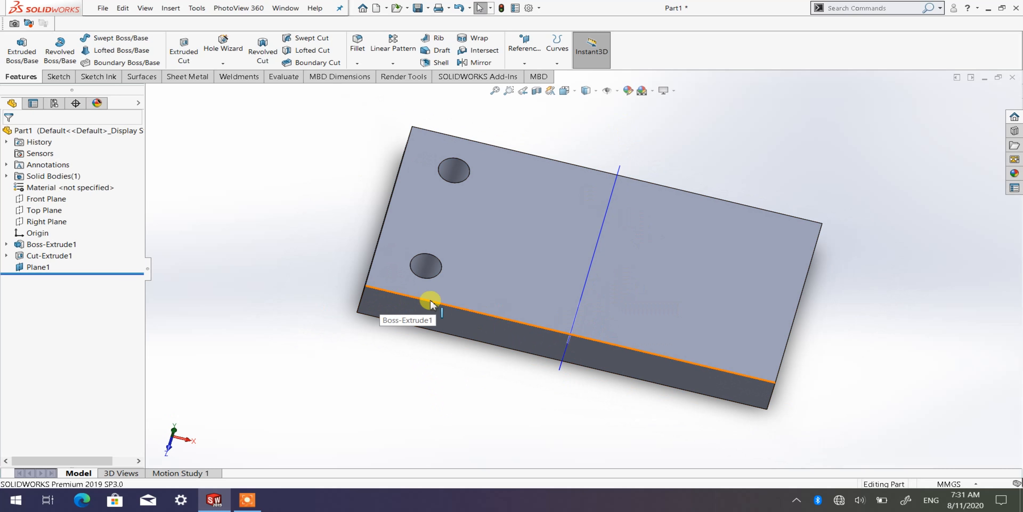
{"action": "middle_click_drag", "start_coordinate": [607, 282], "coordinate": [599, 274]}
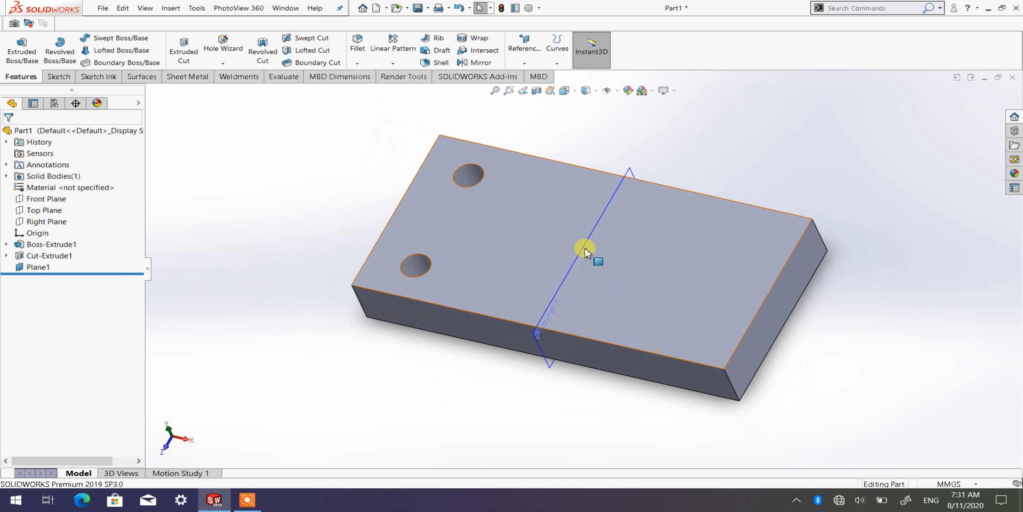
{"action": "middle_click_drag", "start_coordinate": [715, 320], "coordinate": [603, 320]}
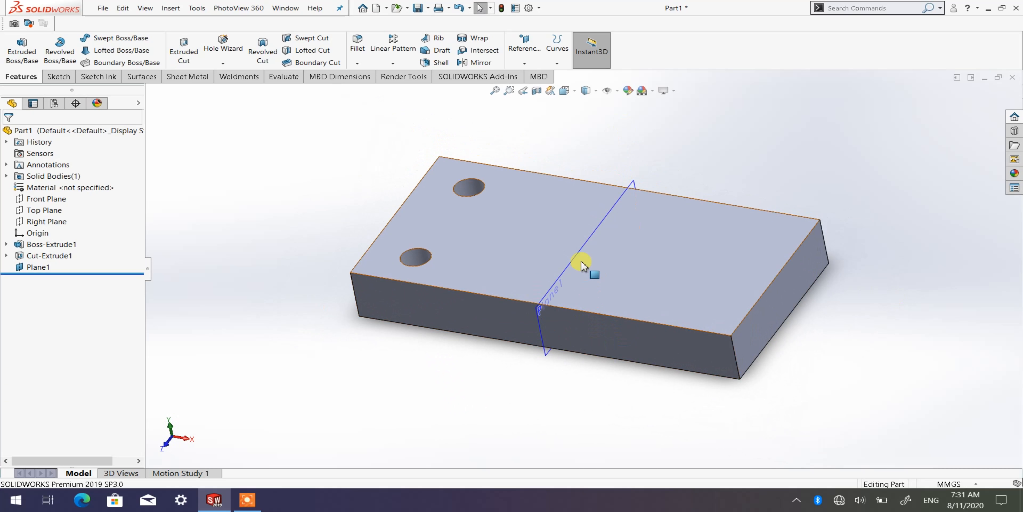
{"action": "scroll", "coordinate": [582, 263], "scroll_direction": "down", "scroll_amount": 2}
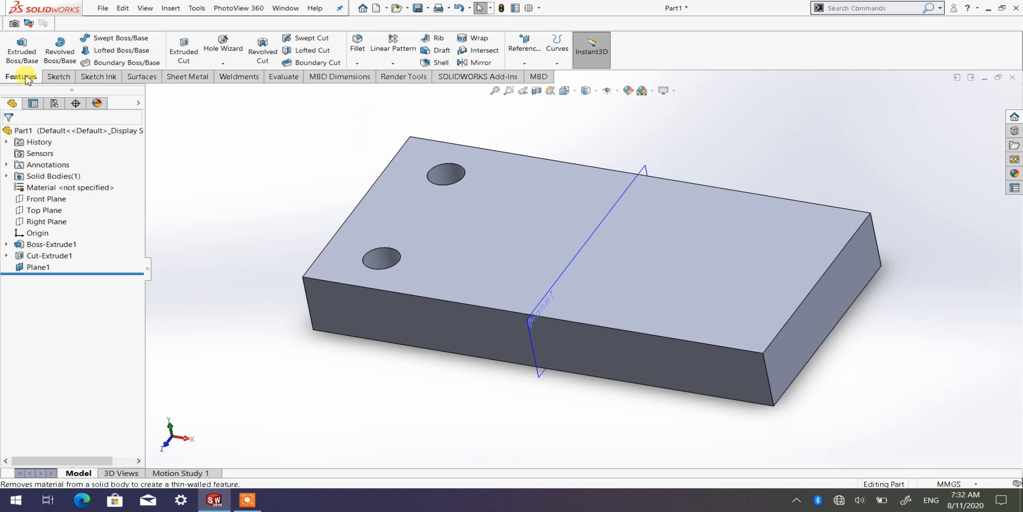
Start a Mirror feature and use the reference plane across the middle of the block as the mirror plane.
{"action": "left_click", "coordinate": [391, 65]}
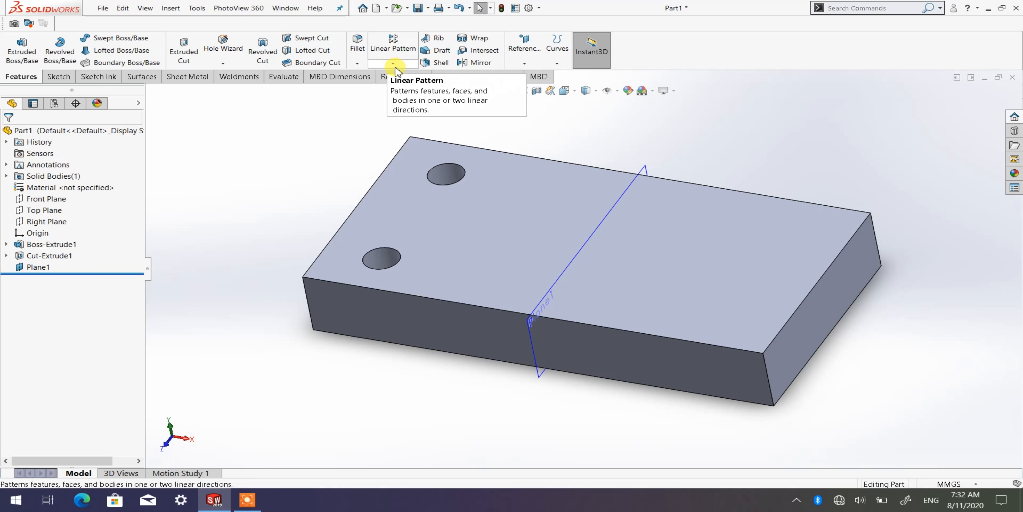
{"action": "left_click", "coordinate": [394, 65]}
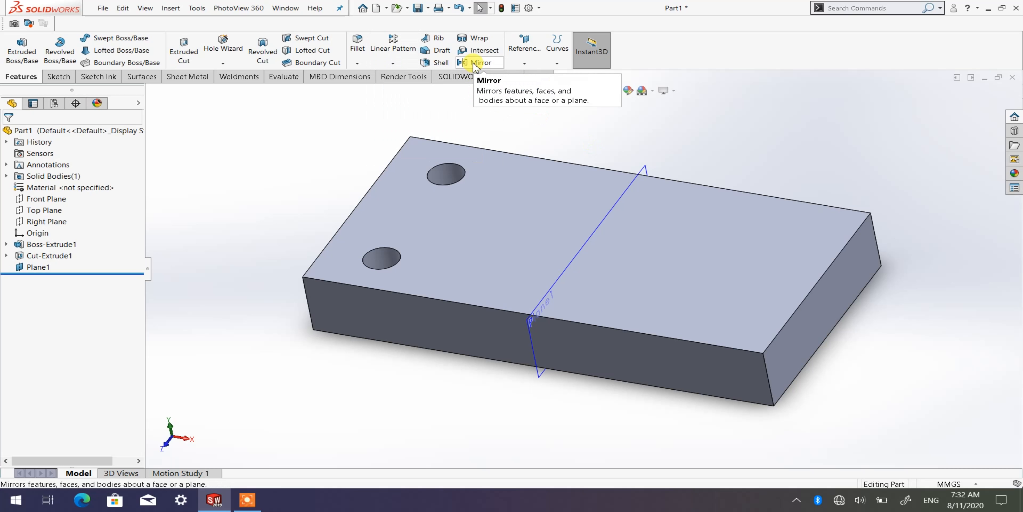
{"action": "left_click", "coordinate": [476, 63]}
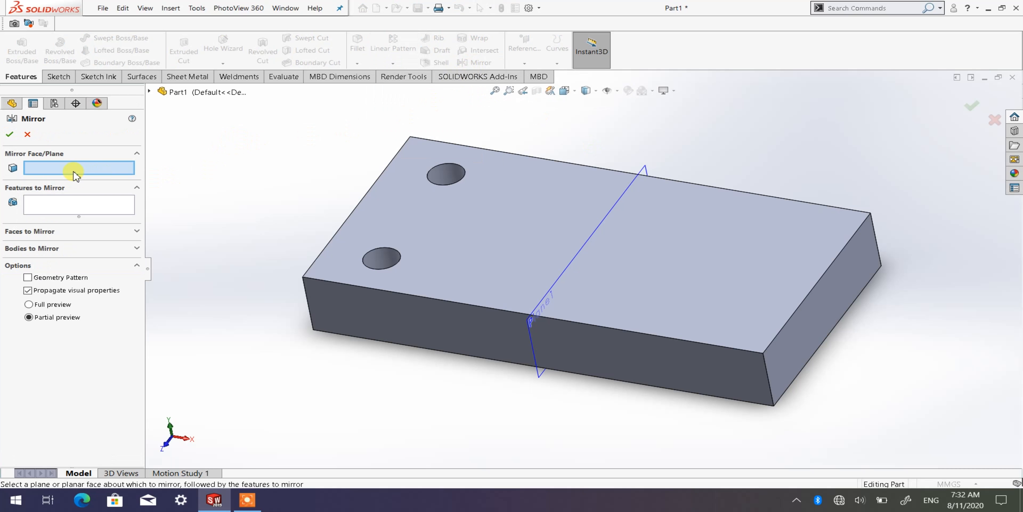
{"action": "left_click", "coordinate": [644, 172]}
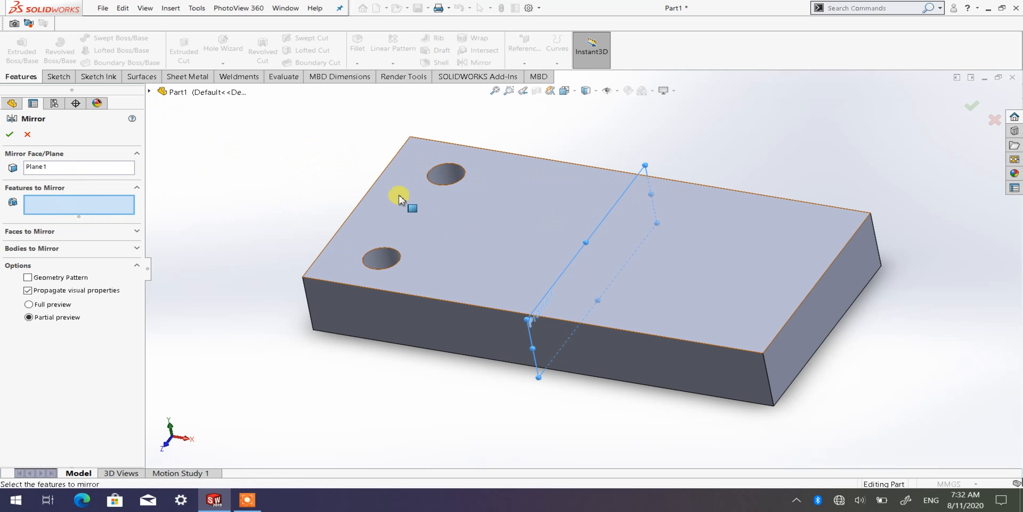
Choose the two-hole extruded cut as the feature to mirror and create the mirrored holes at the block's other end.
{"action": "left_click", "coordinate": [150, 92]}
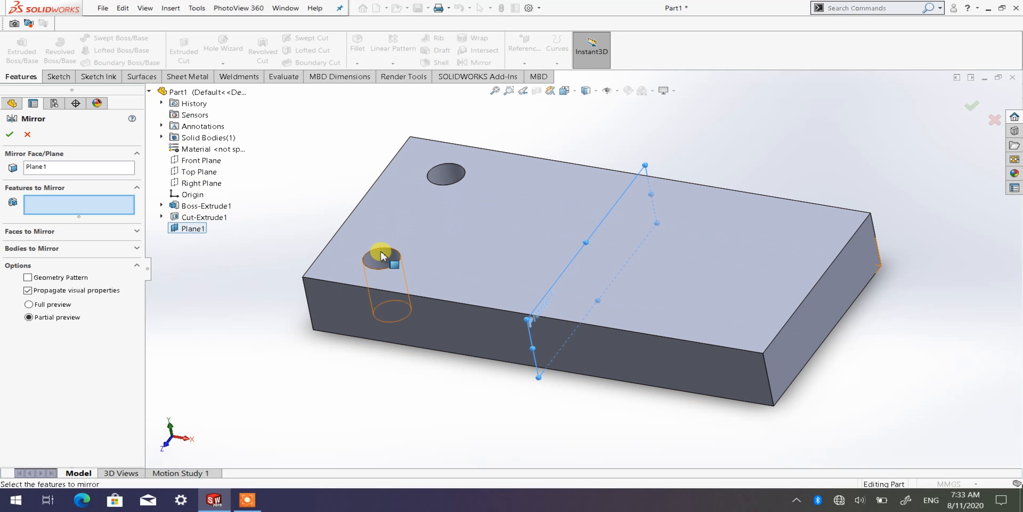
{"action": "left_click", "coordinate": [215, 217]}
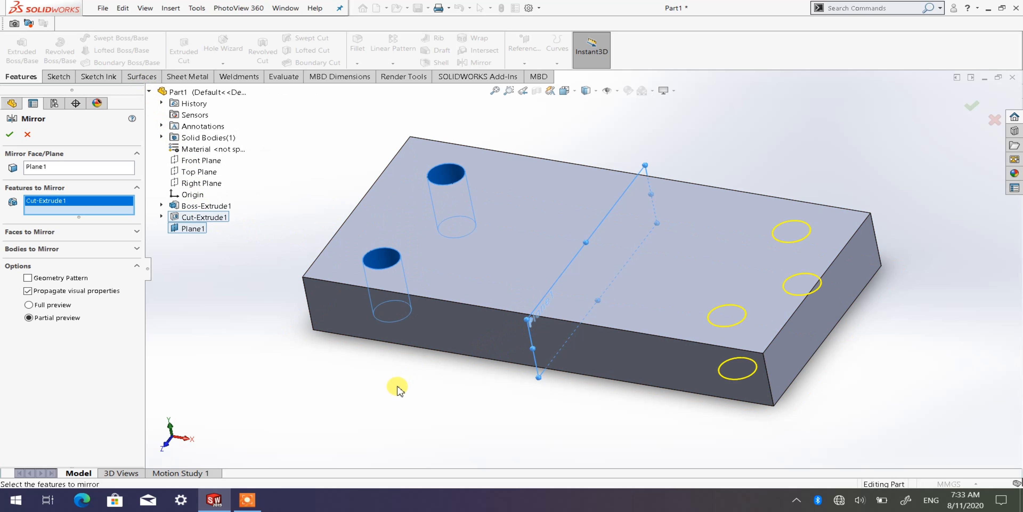
{"action": "middle_click_drag", "start_coordinate": [655, 388], "coordinate": [676, 437]}
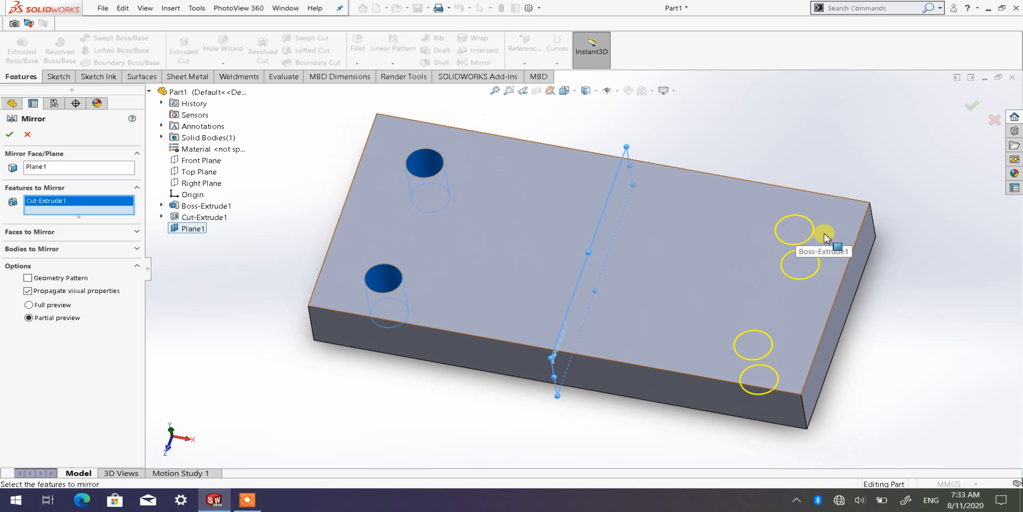
{"action": "left_click", "coordinate": [203, 217]}
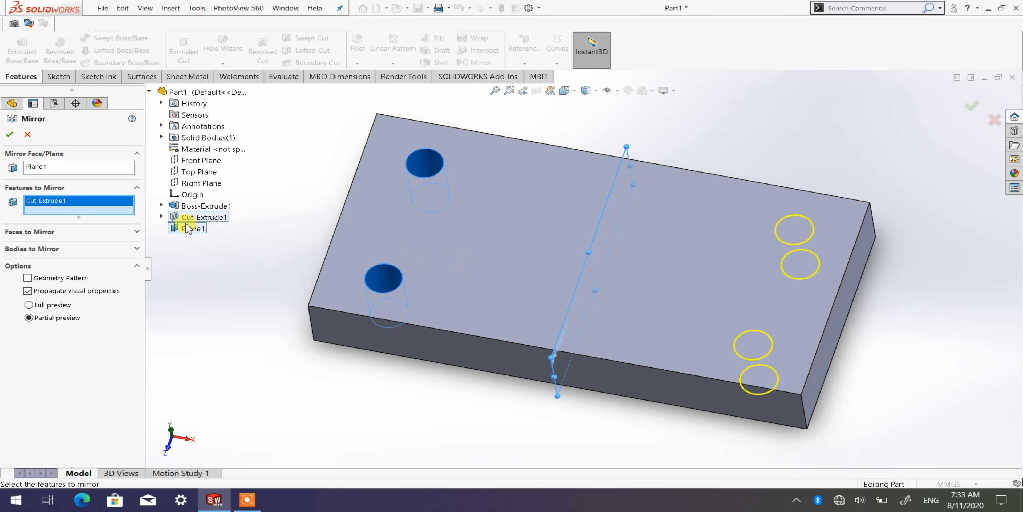
{"action": "left_click", "coordinate": [9, 135]}
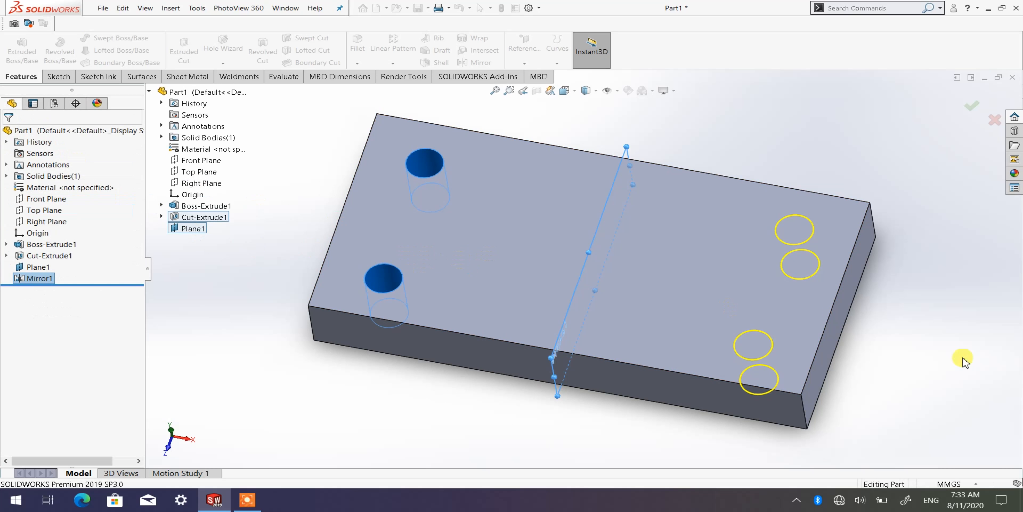
Hide the reference plane across the middle of the block.
{"action": "middle_click_drag", "start_coordinate": [544, 396], "coordinate": [565, 308]}
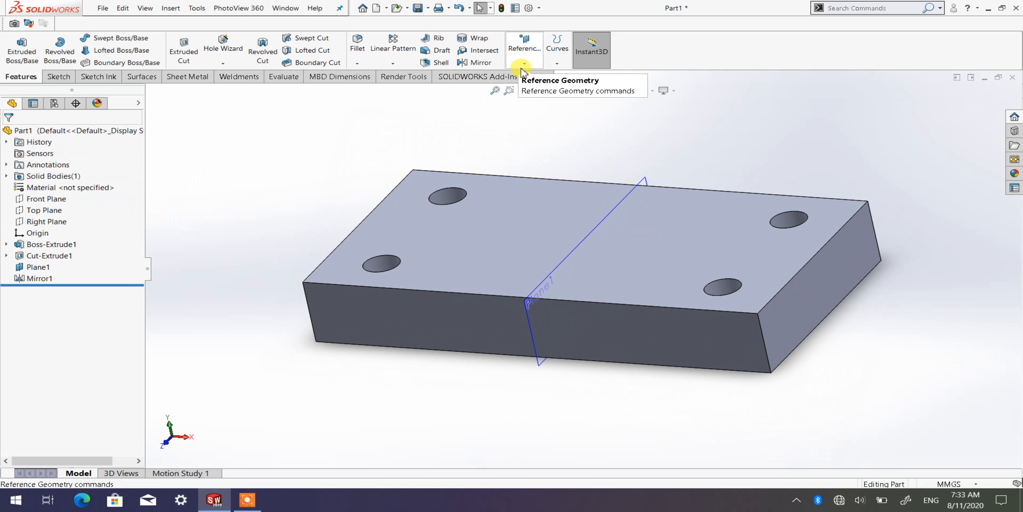
{"action": "middle_click_drag", "start_coordinate": [726, 221], "coordinate": [695, 223]}
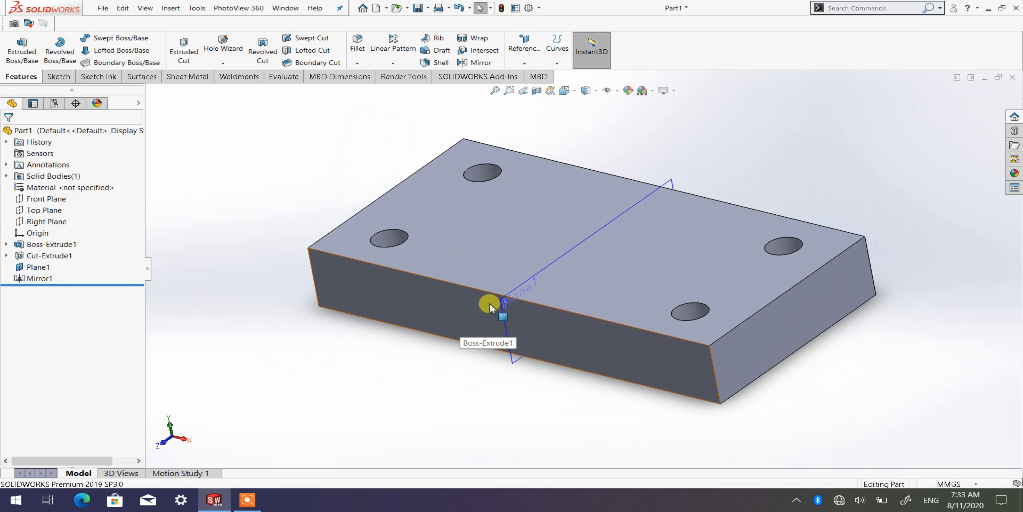
{"action": "mouse_move", "coordinate": [518, 339]}
{"action": "middle_mouse_down"}
{"action": "mouse_move", "coordinate": [554, 358]}
{"action": "mouse_move", "coordinate": [537, 337]}
{"action": "middle_mouse_up"}
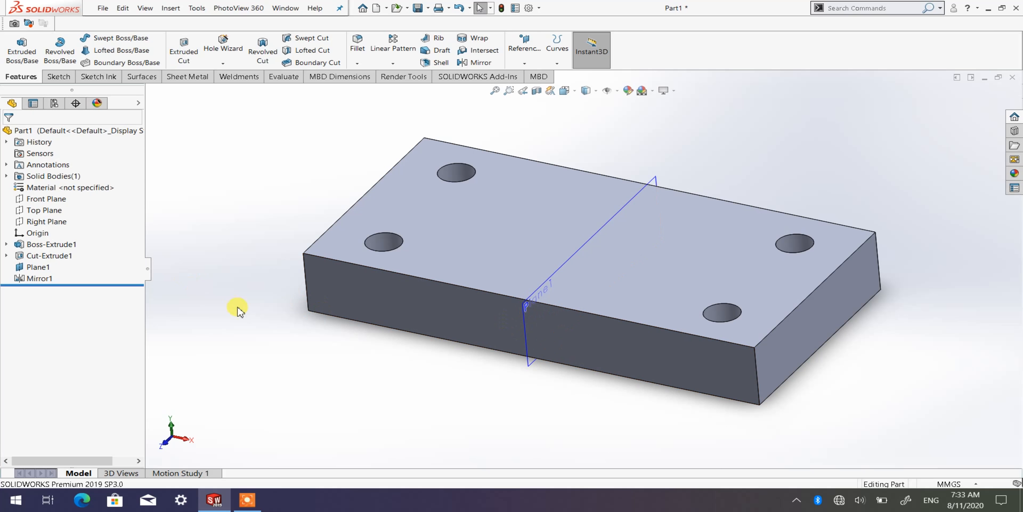
{"action": "right_click", "coordinate": [36, 268]}
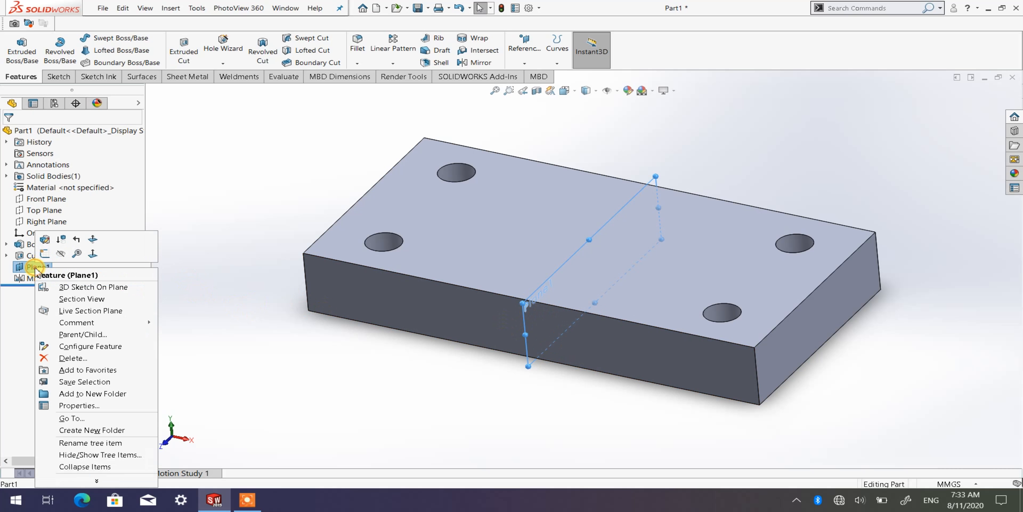
{"action": "left_click", "coordinate": [61, 255]}
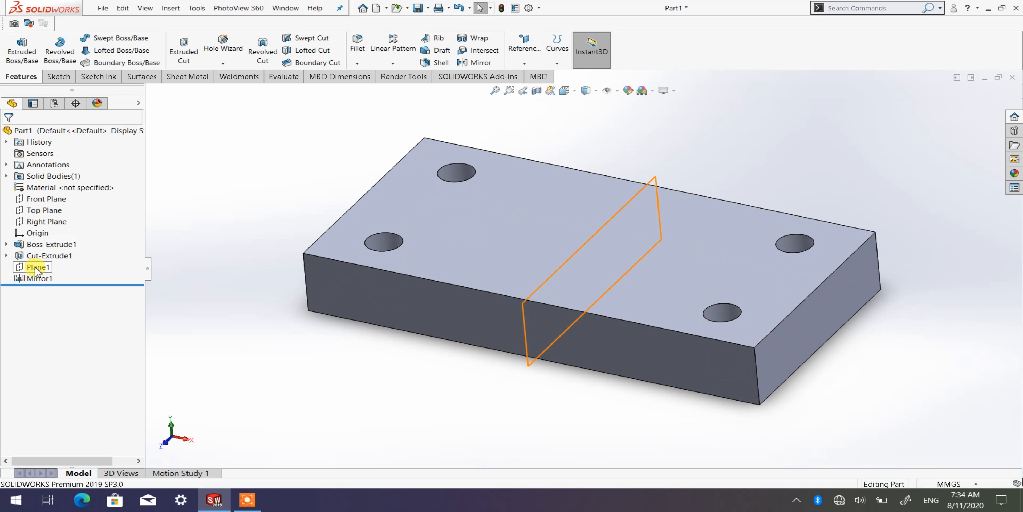
Show the block's middle reference plane again, and hide it once more.
{"action": "right_click", "coordinate": [37, 272]}
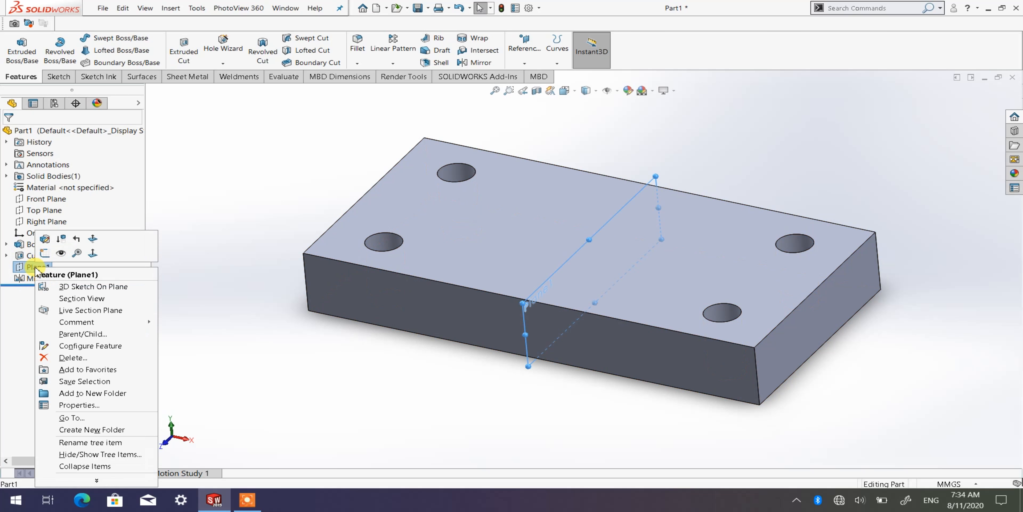
{"action": "left_click", "coordinate": [61, 254]}
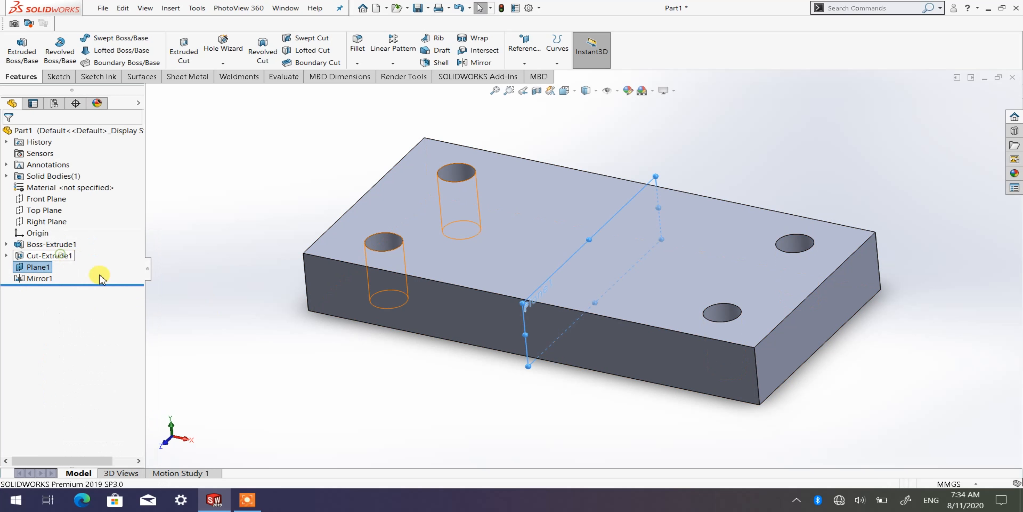
{"action": "right_click", "coordinate": [36, 268]}
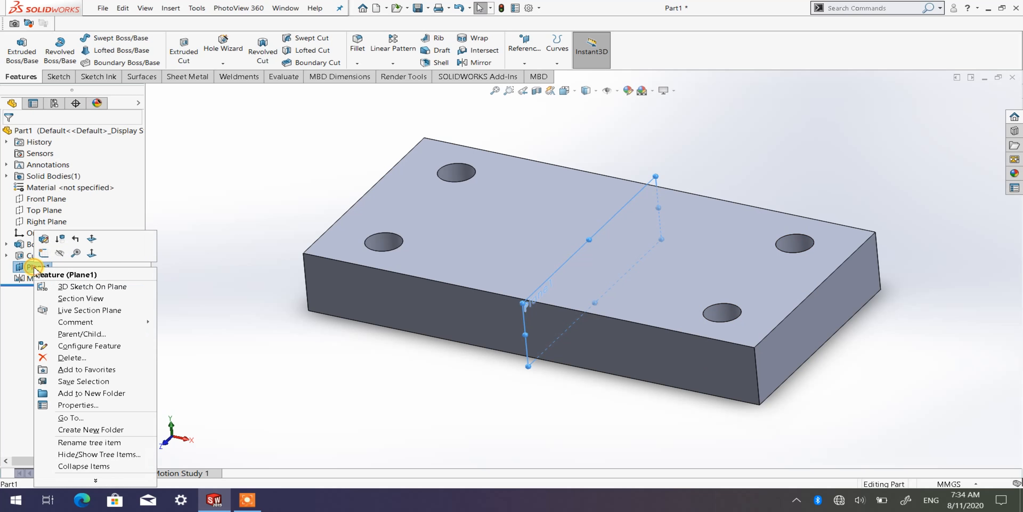
{"action": "left_click", "coordinate": [60, 254]}
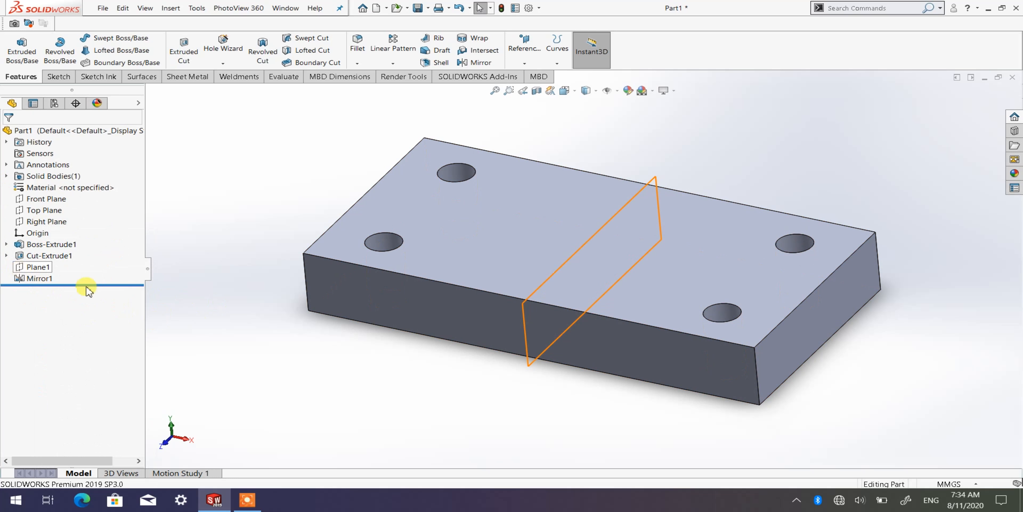
{"action": "key", "text": "z"}
{"action": "middle_click_drag", "start_coordinate": [693, 336], "coordinate": [615, 263]}
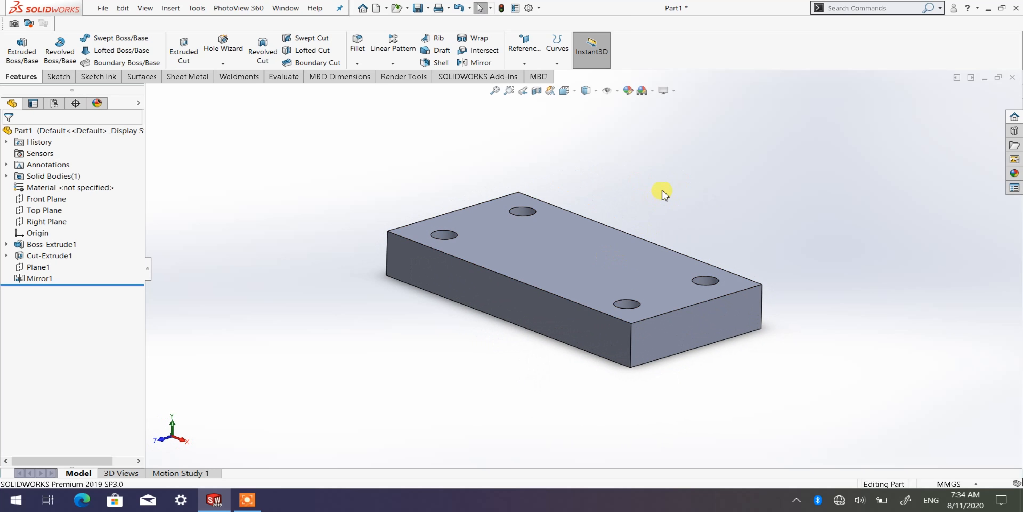
{"action": "left_click", "coordinate": [524, 63]}
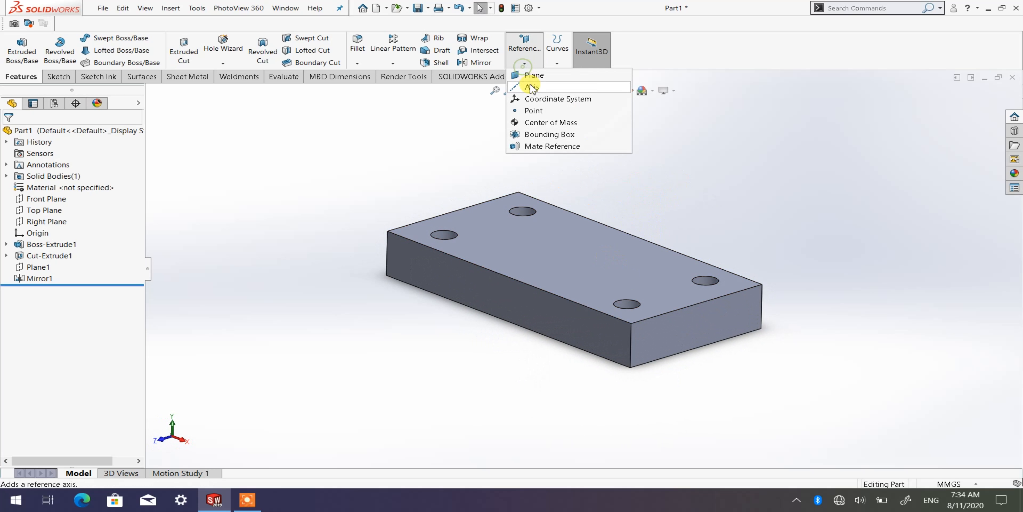
{"action": "left_click", "coordinate": [743, 197]}
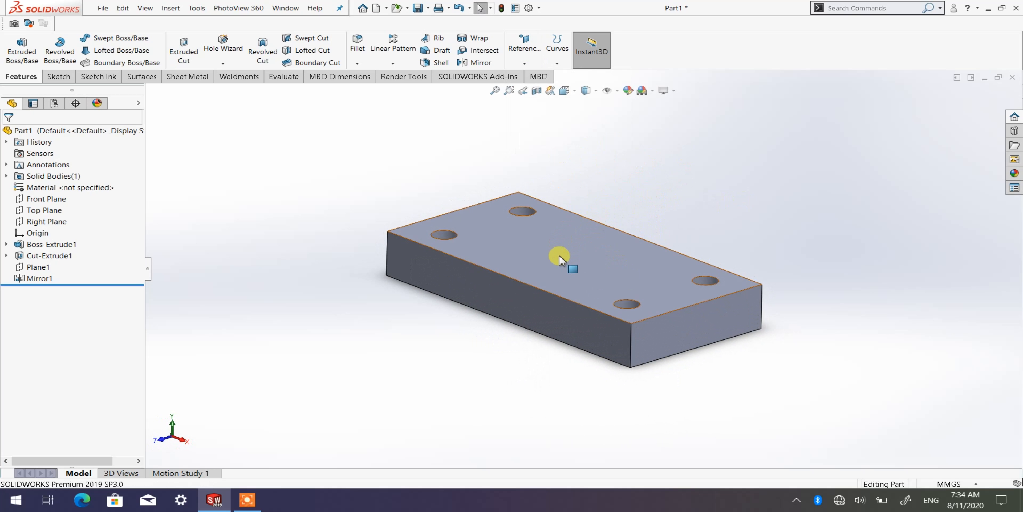
{"action": "scroll", "coordinate": [629, 325], "scroll_direction": "down", "scroll_amount": 2}
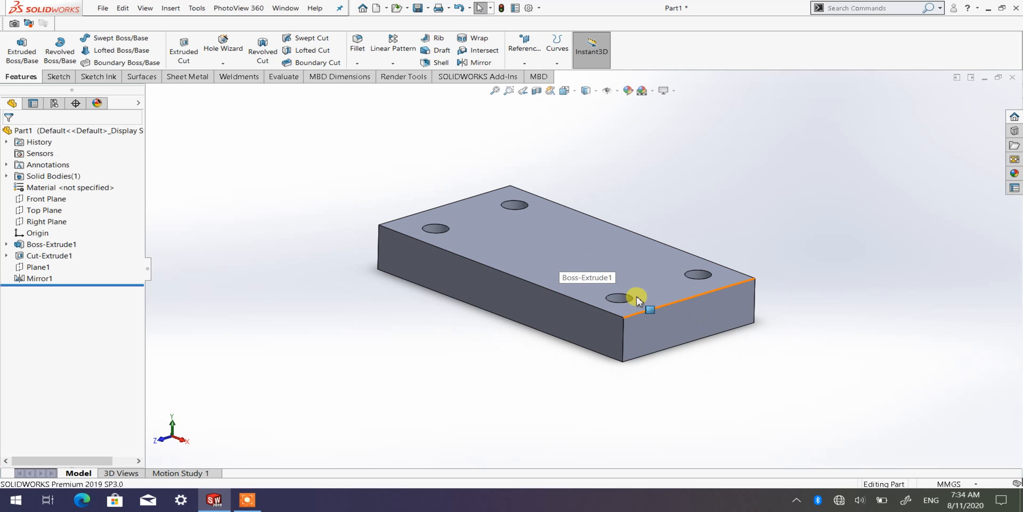
{"action": "scroll", "coordinate": [659, 307], "scroll_direction": "down", "scroll_amount": 2}
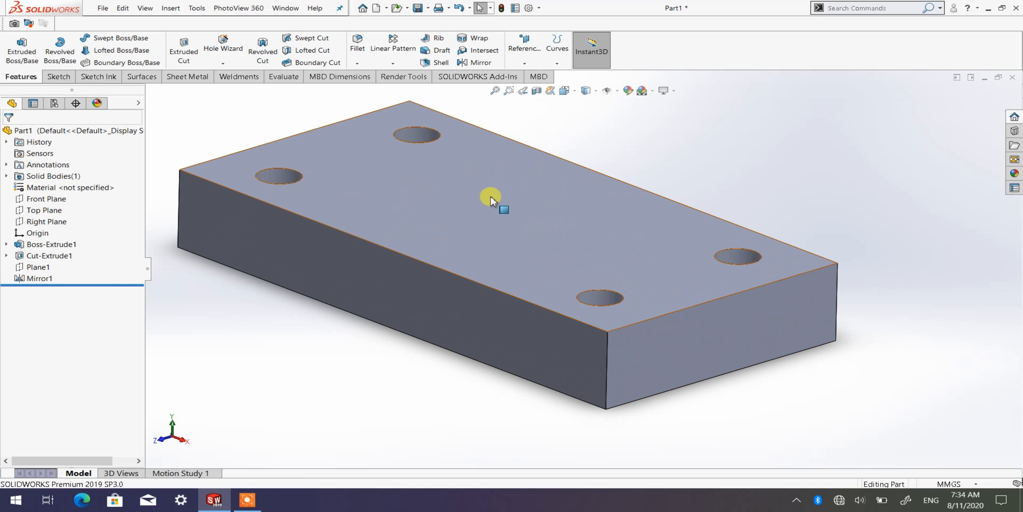
{"action": "middle_click_drag", "start_coordinate": [475, 219], "coordinate": [460, 229]}
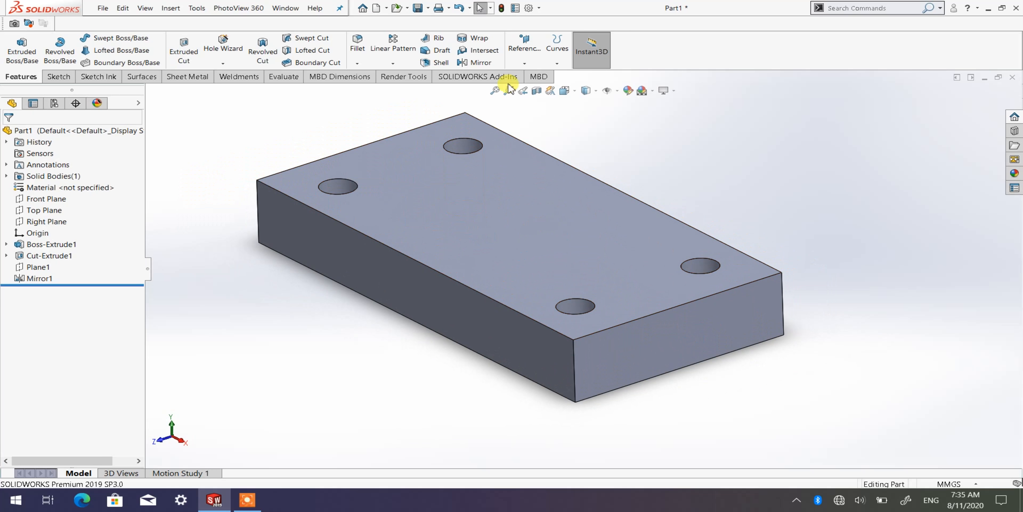
Start a new reference plane using the block's top face as the first reference.
{"action": "left_click", "coordinate": [519, 63]}
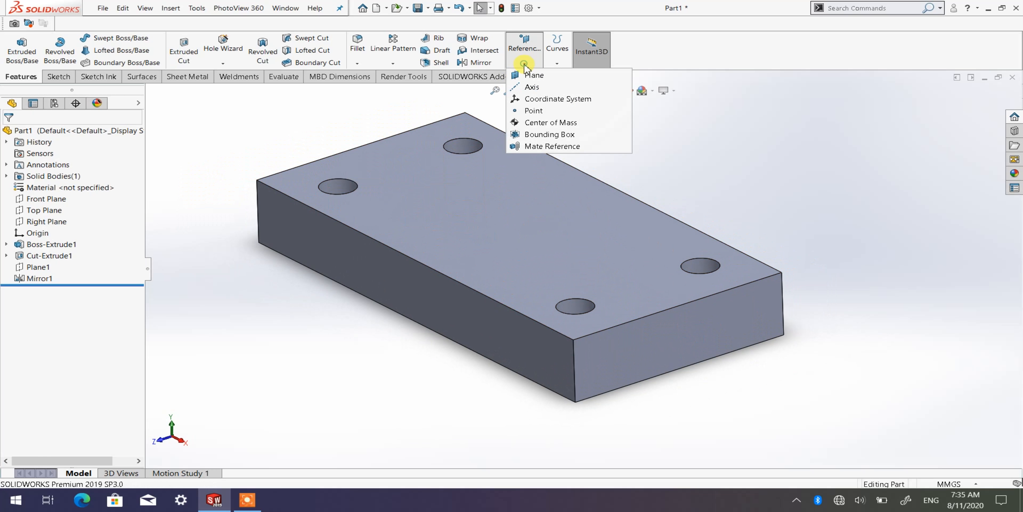
{"action": "left_click", "coordinate": [533, 75]}
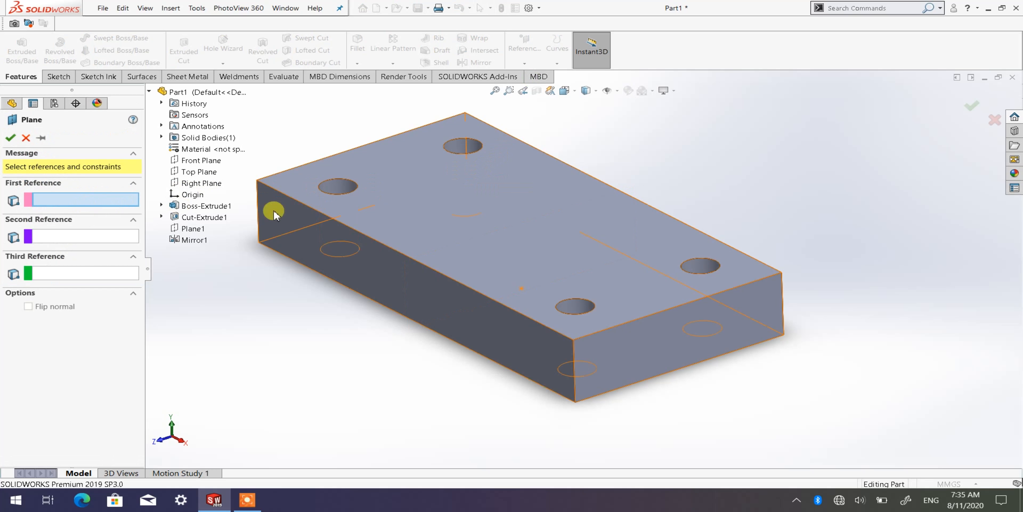
{"action": "left_click", "coordinate": [535, 193]}
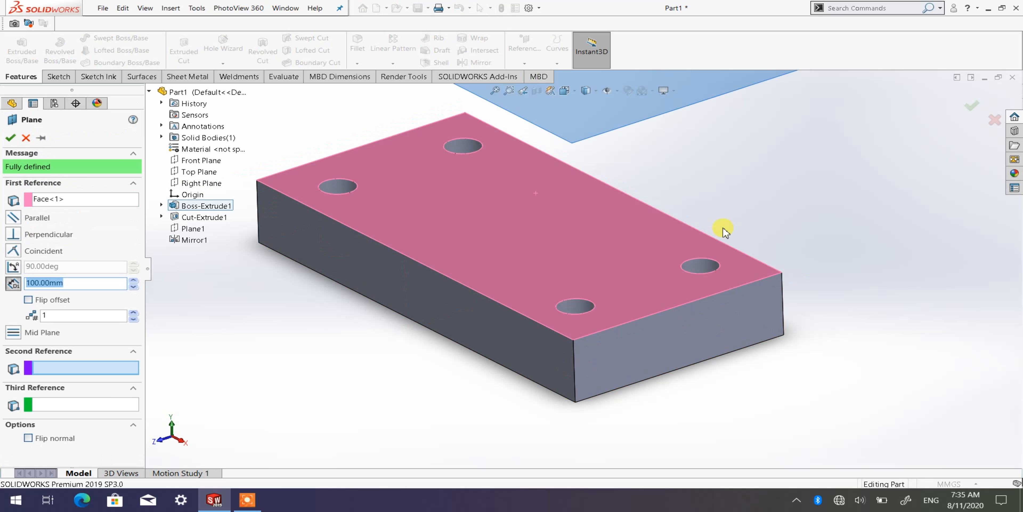
Set the plane's offset distance from the top face to 5 mm and flip the offset into the block.
{"action": "key", "text": "z"}
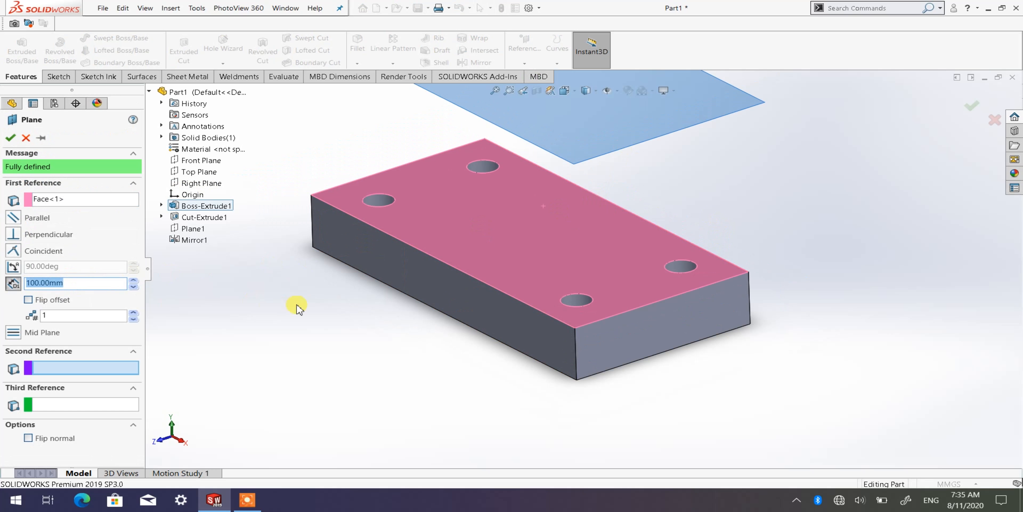
{"action": "type", "text": "5"}
{"action": "key", "text": "Return"}
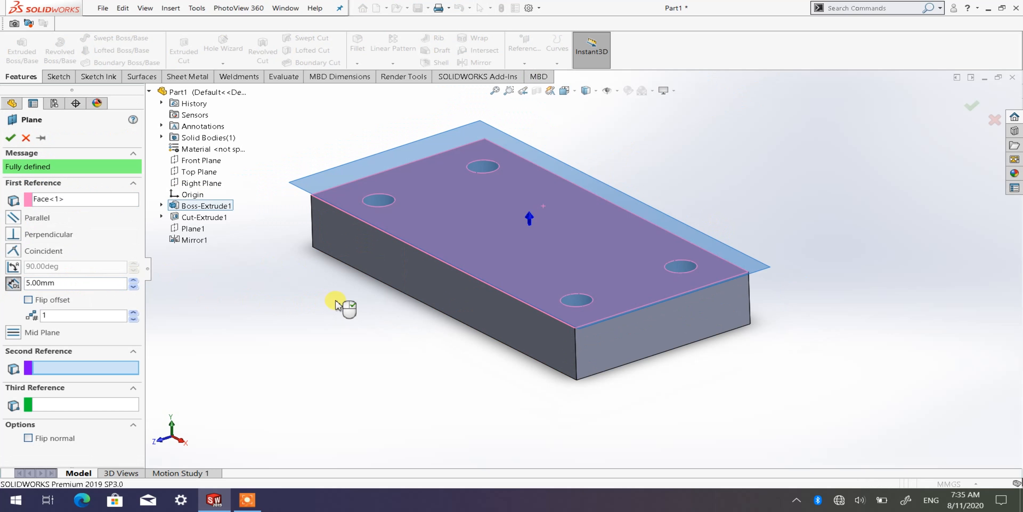
{"action": "middle_click_drag", "start_coordinate": [635, 405], "coordinate": [673, 308]}
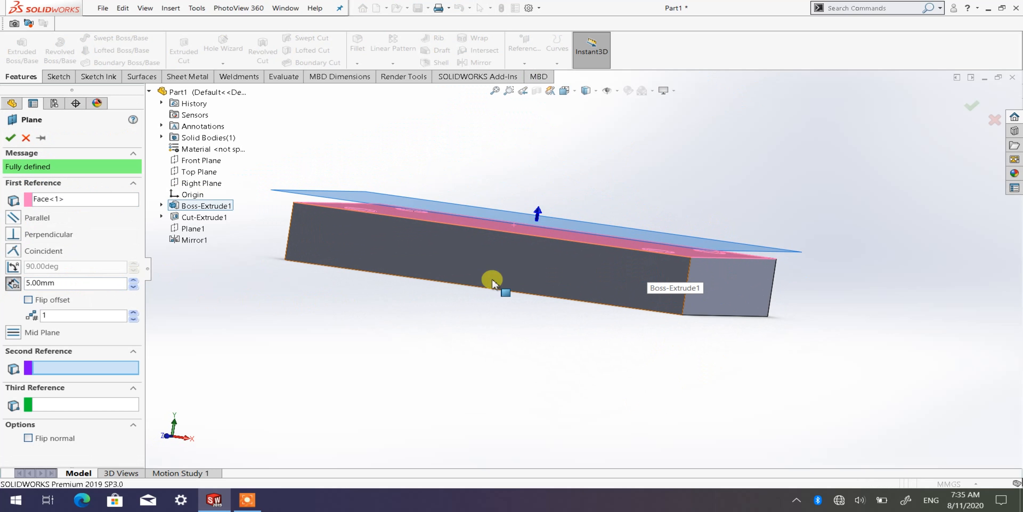
{"action": "left_click", "coordinate": [28, 299]}
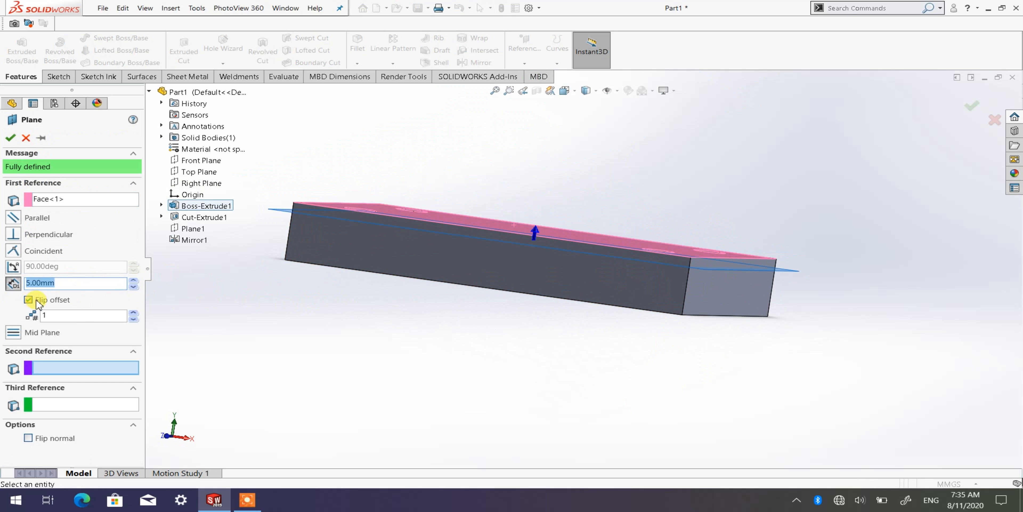
Create the offset reference plane and check its position inside the block from several angles.
{"action": "left_click", "coordinate": [13, 140]}
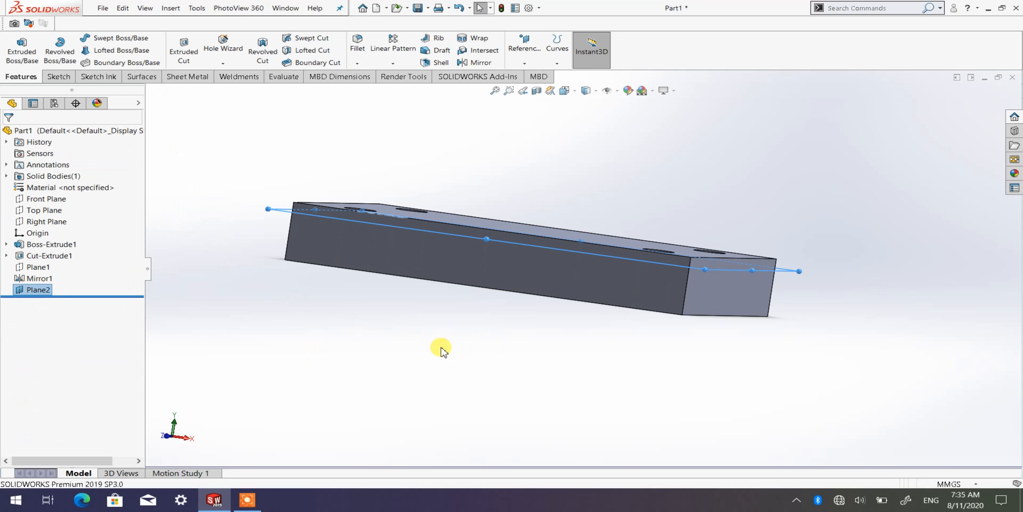
{"action": "key", "text": "ctrl+7"}
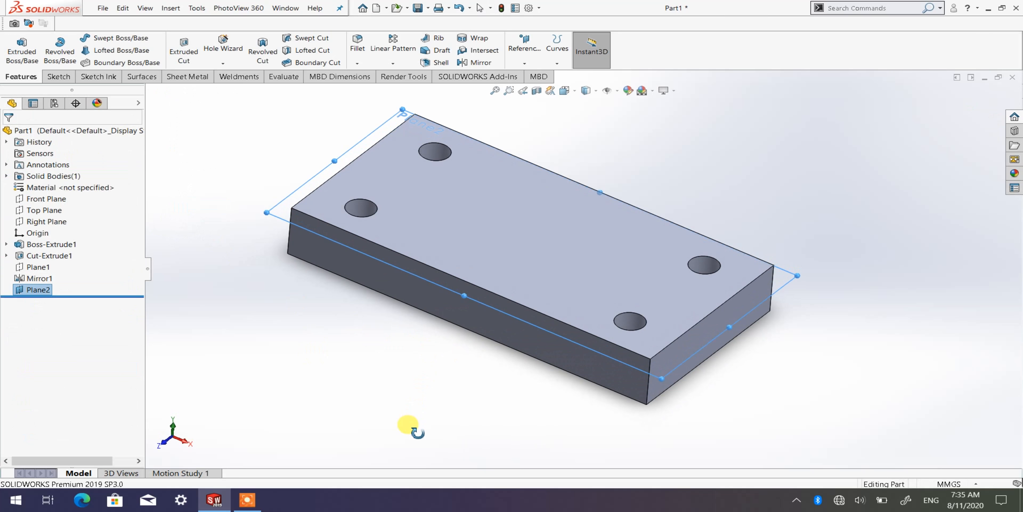
{"action": "left_click", "coordinate": [872, 380]}
{"action": "middle_click_drag", "start_coordinate": [710, 351], "coordinate": [169, 318]}
{"action": "left_click", "coordinate": [43, 290]}
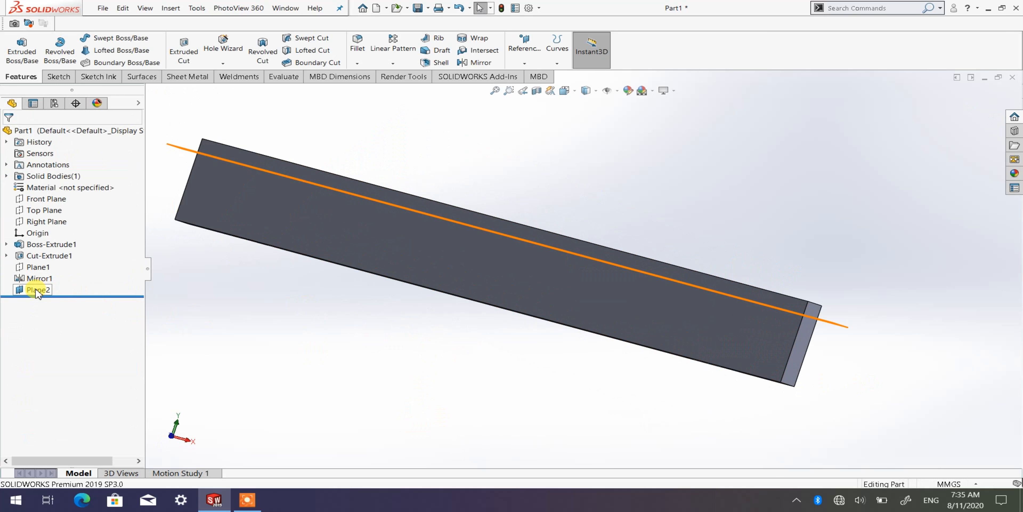
{"action": "middle_click_drag", "start_coordinate": [389, 284], "coordinate": [330, 307]}
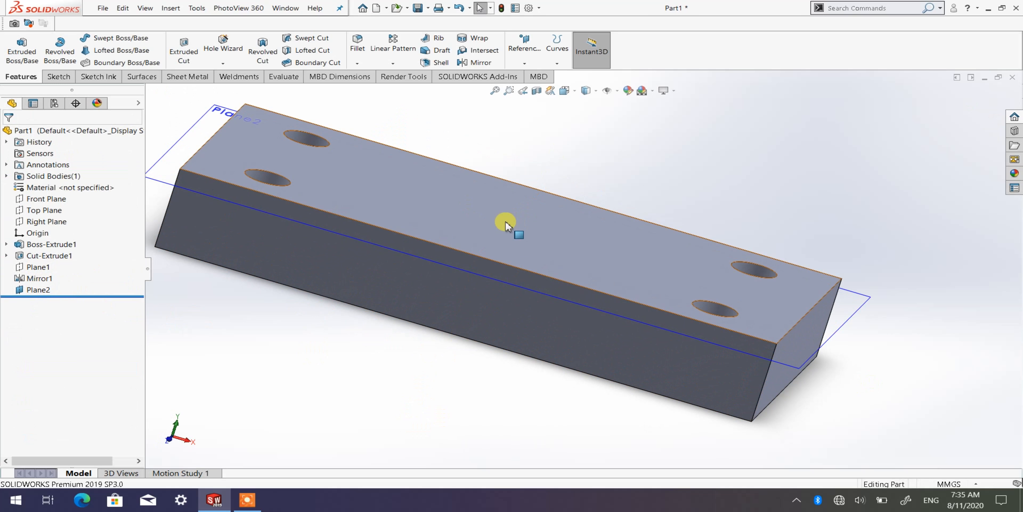
Reopen the offset plane's definition, review its reference face, offset distance and flip setting, and close it.
{"action": "right_click", "coordinate": [42, 292]}
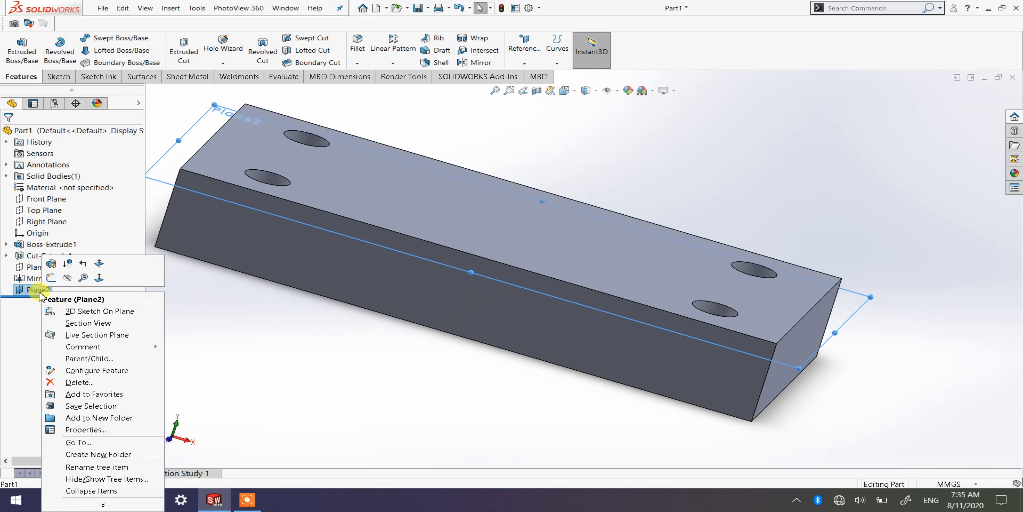
{"action": "left_click", "coordinate": [51, 264]}
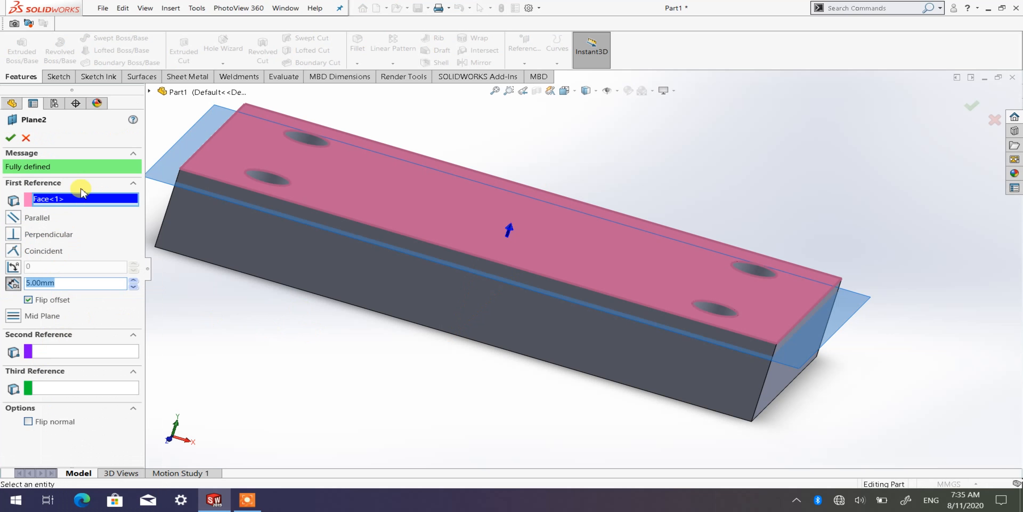
{"action": "scroll", "coordinate": [413, 365], "scroll_direction": "down", "scroll_amount": 5}
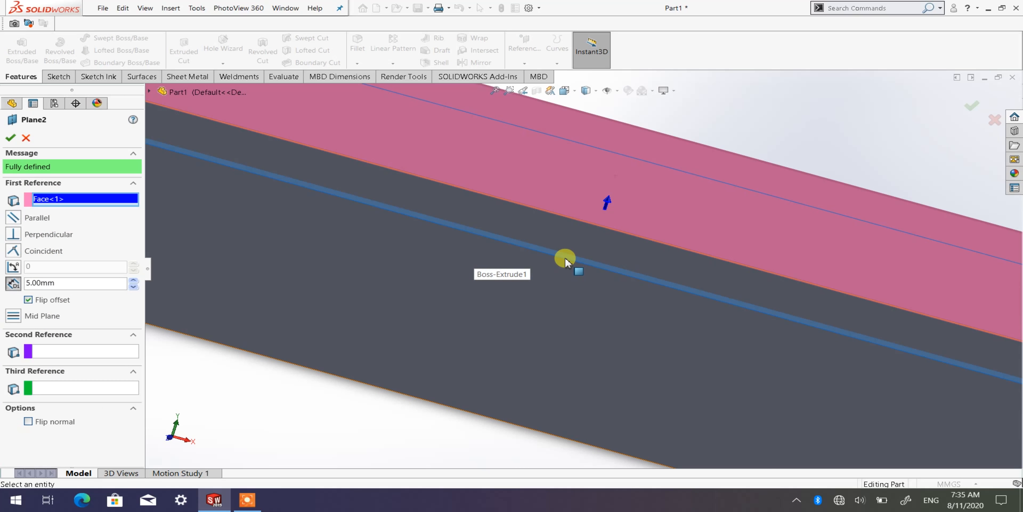
{"action": "left_click_drag", "start_coordinate": [79, 286], "coordinate": [1, 288]}
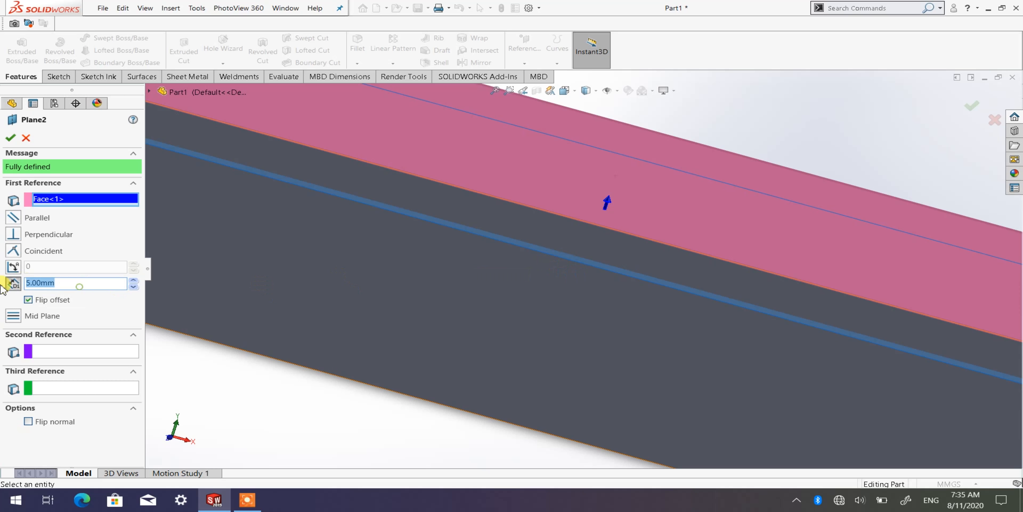
{"action": "left_click", "coordinate": [10, 137]}
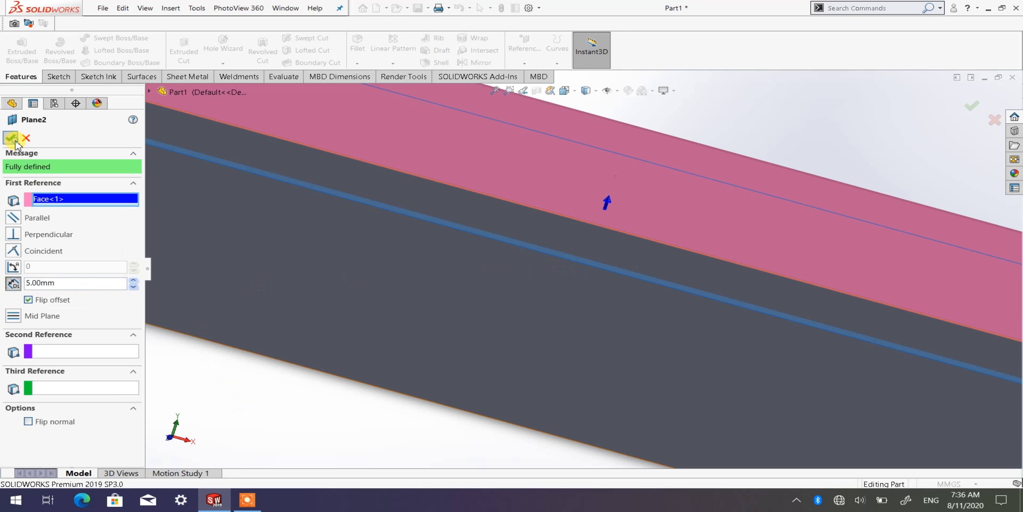
{"action": "scroll", "coordinate": [464, 354], "scroll_direction": "up", "scroll_amount": 5}
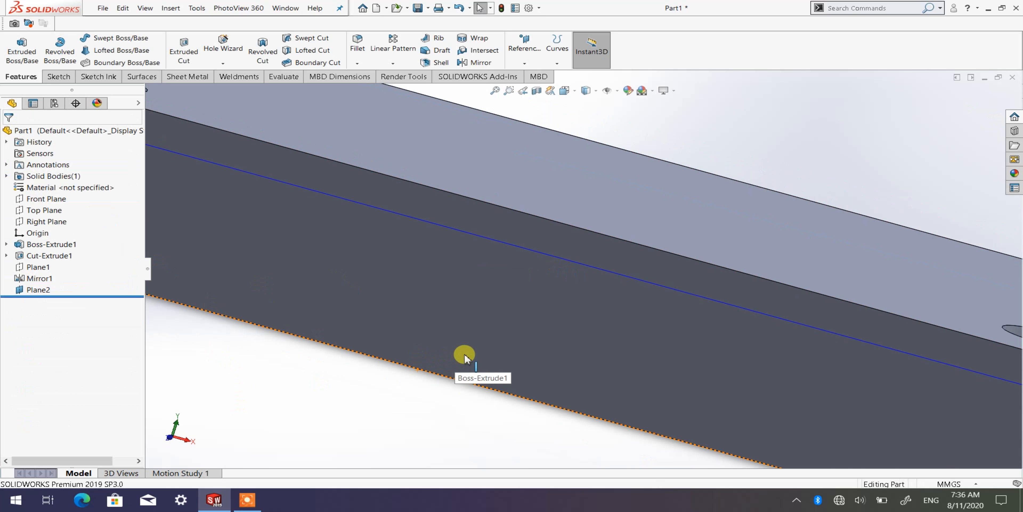
{"action": "middle_click_drag", "start_coordinate": [530, 353], "coordinate": [468, 384]}
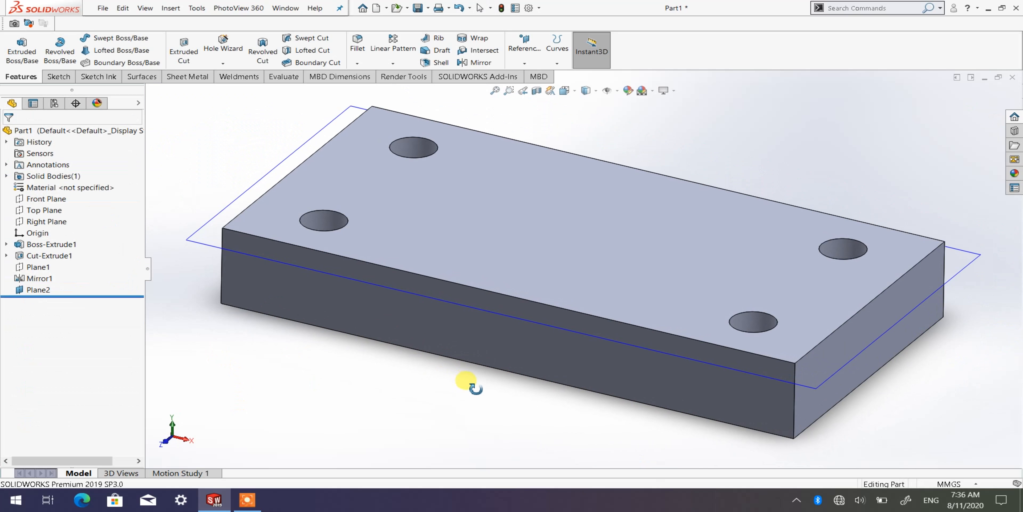
Start a new sketch on the offset plane near the block's top face, viewed straight from above.
{"action": "left_click", "coordinate": [273, 175]}
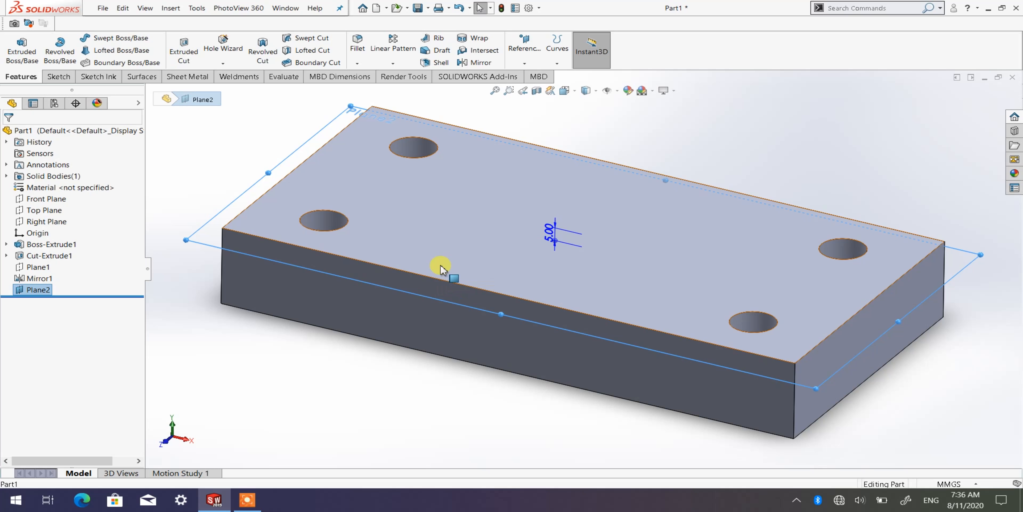
{"action": "left_click", "coordinate": [229, 156]}
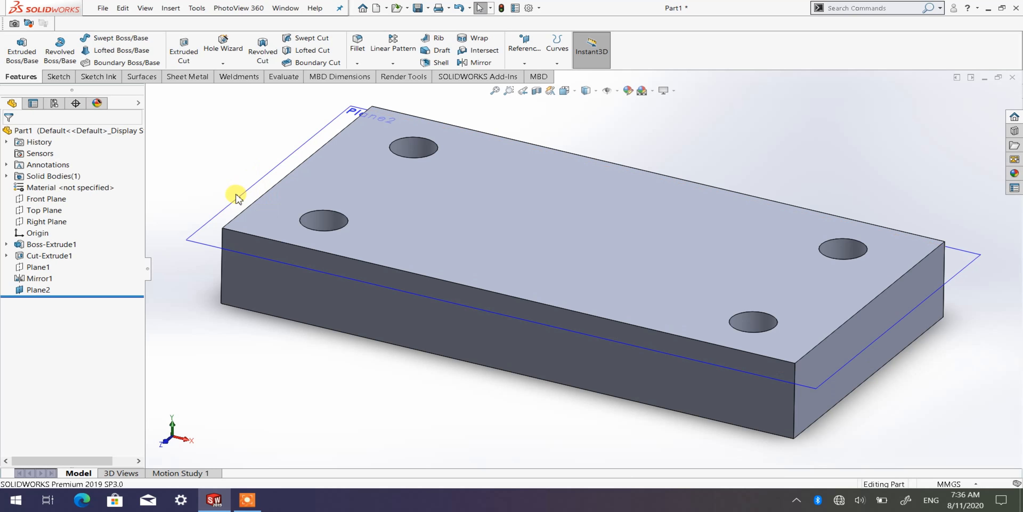
{"action": "left_click", "coordinate": [253, 191]}
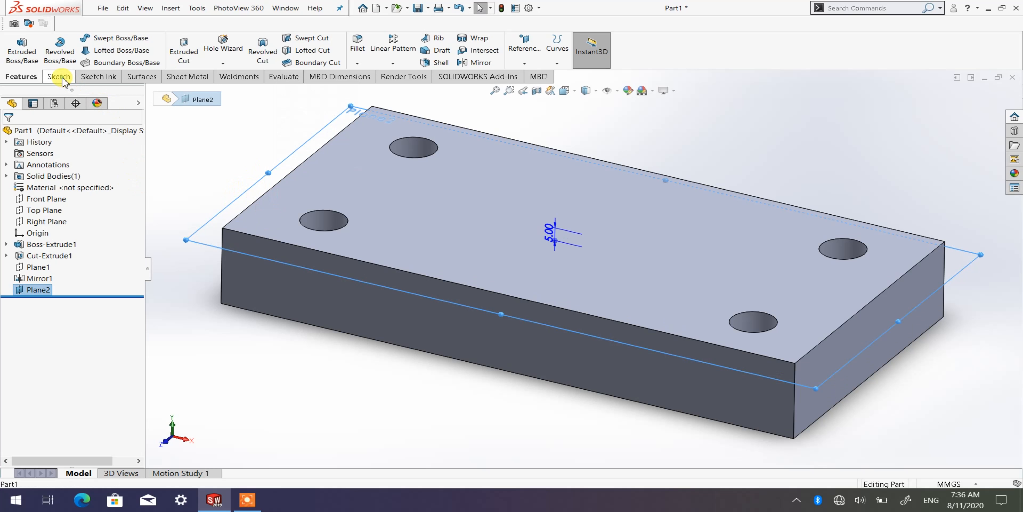
{"action": "left_click", "coordinate": [60, 77]}
{"action": "left_click", "coordinate": [16, 43]}
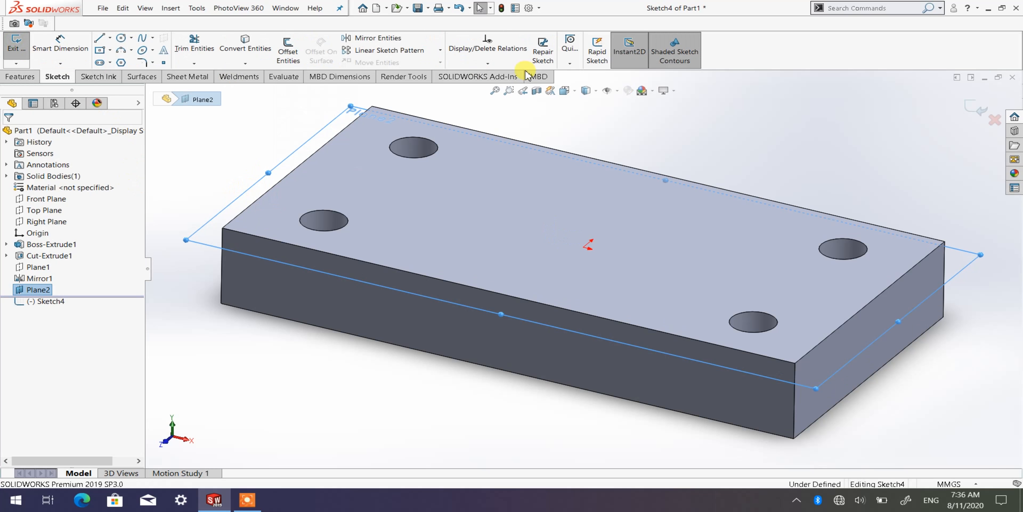
{"action": "left_click", "coordinate": [575, 91]}
{"action": "left_click", "coordinate": [626, 144]}
{"action": "left_click", "coordinate": [884, 242]}
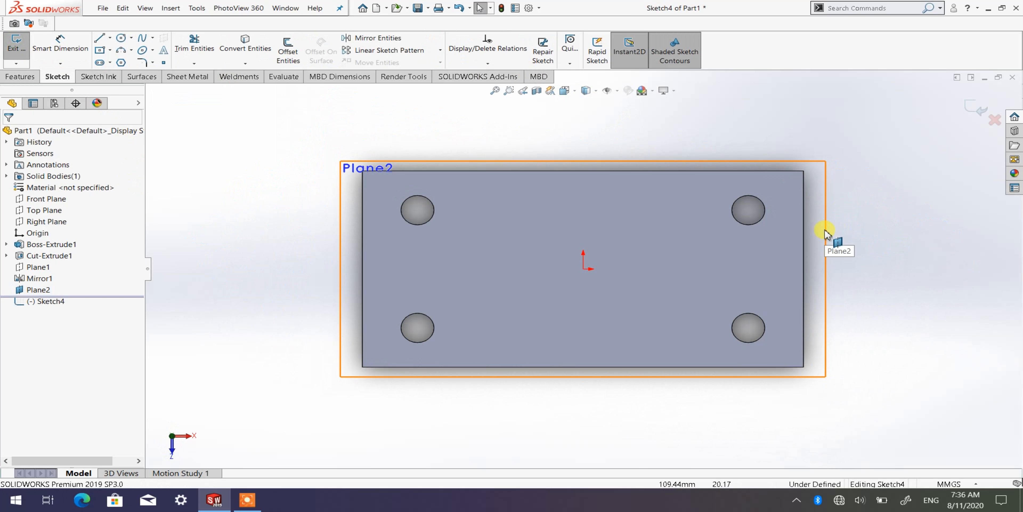
Enlarge the displayed border of the offset plane well beyond the block on all sides.
{"action": "left_click", "coordinate": [828, 237]}
{"action": "left_click_drag", "start_coordinate": [338, 161], "coordinate": [218, 111]}
{"action": "left_click_drag", "start_coordinate": [825, 376], "coordinate": [954, 451]}
{"action": "left_click_drag", "start_coordinate": [585, 110], "coordinate": [587, 96]}
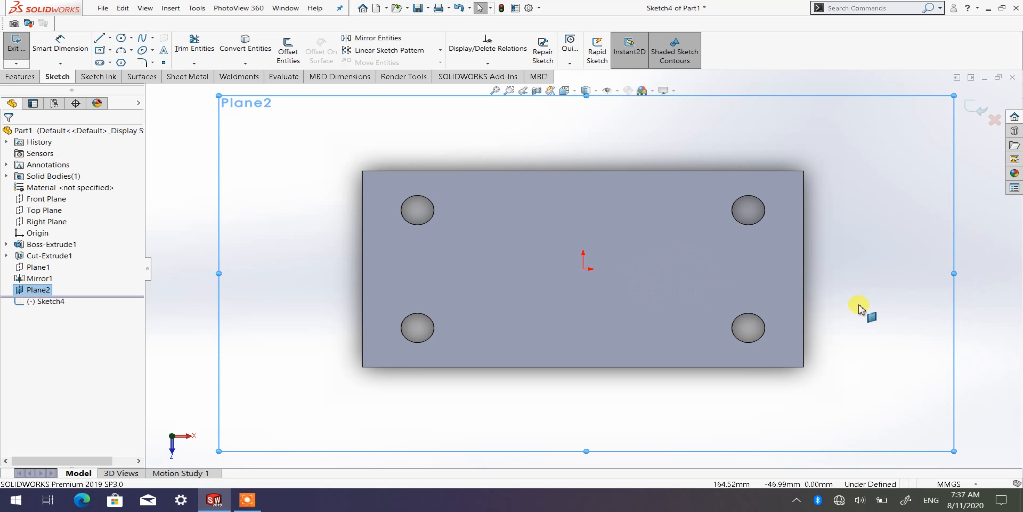
{"action": "left_click", "coordinate": [985, 298]}
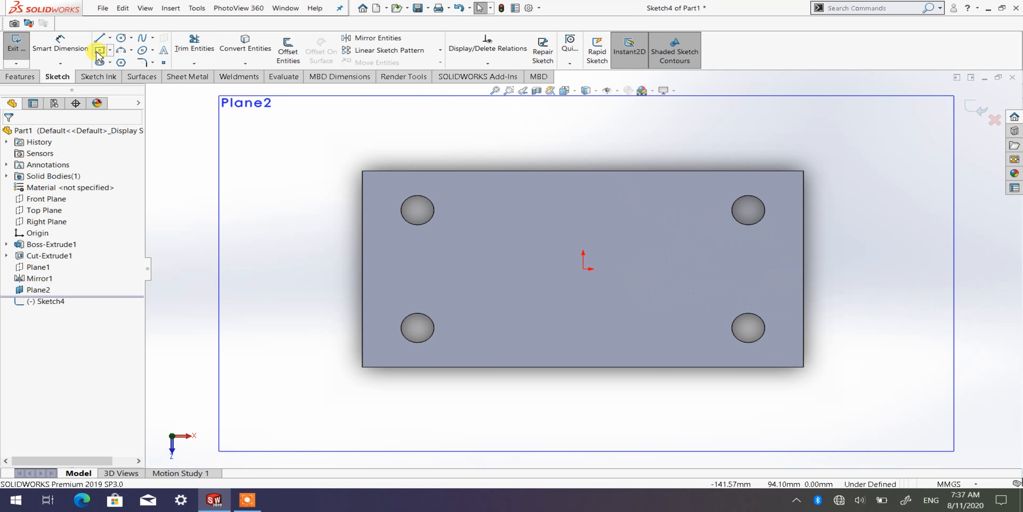
Sketch a center rectangle from the origin, about 219 by 123 mm, extending past the block's edges.
{"action": "left_click", "coordinate": [584, 270]}
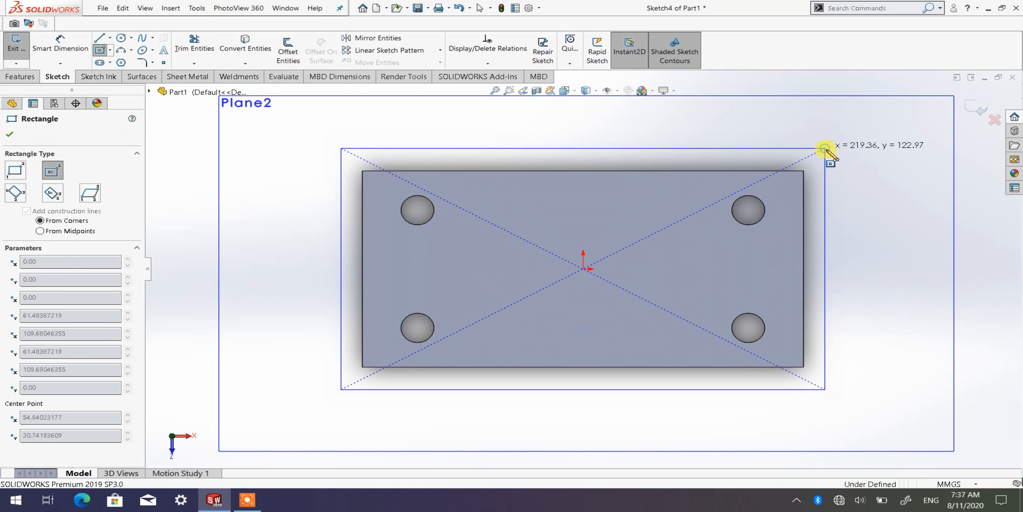
{"action": "left_click", "coordinate": [825, 148]}
{"action": "left_click", "coordinate": [10, 134]}
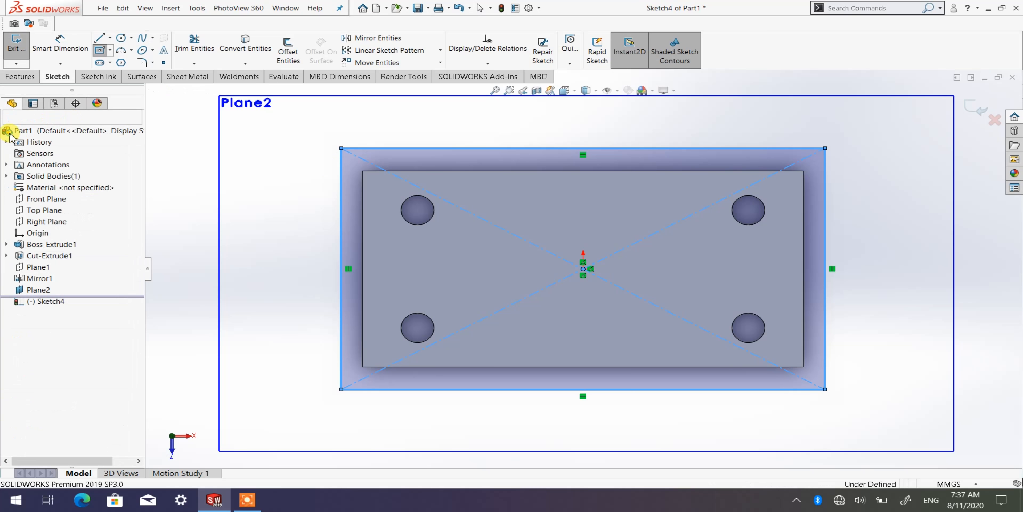
Dimension the rectangle's long horizontal edge and set its length to 220 mm.
{"action": "scroll", "coordinate": [486, 149], "scroll_direction": "up", "scroll_amount": 2}
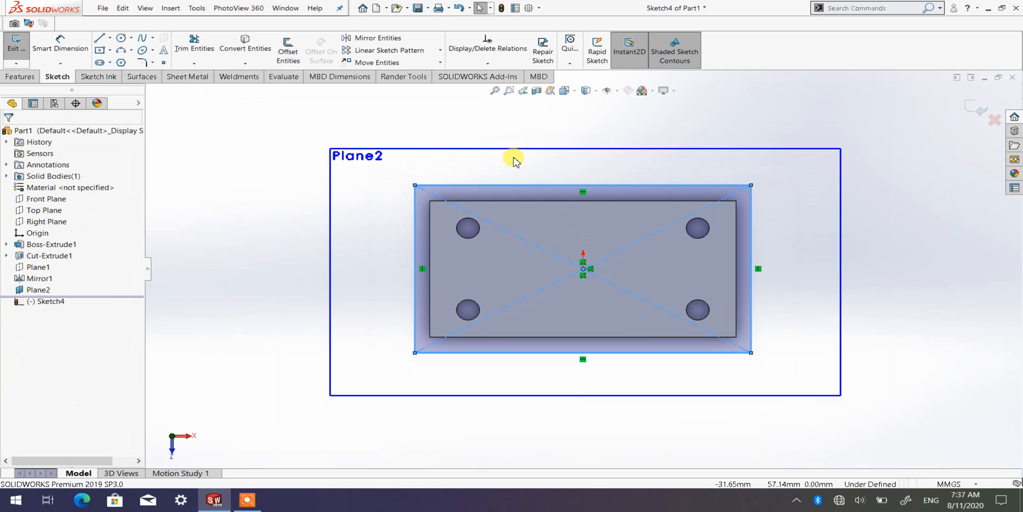
{"action": "left_click", "coordinate": [60, 44]}
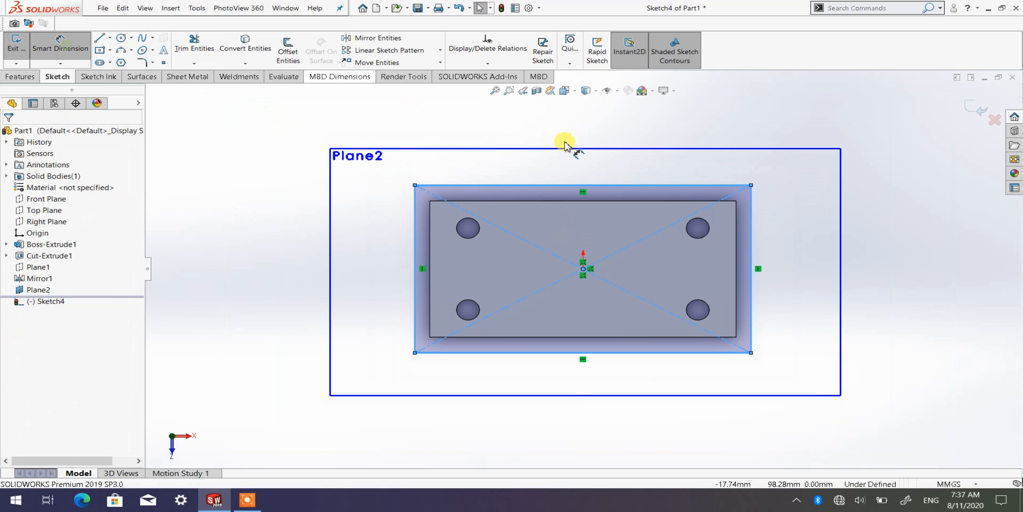
{"action": "left_click", "coordinate": [584, 186]}
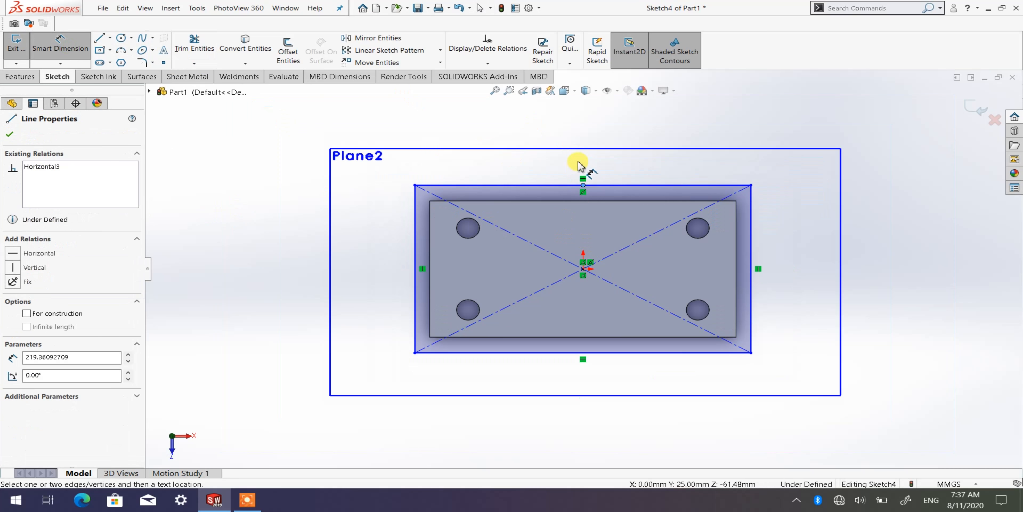
{"action": "left_click", "coordinate": [615, 185]}
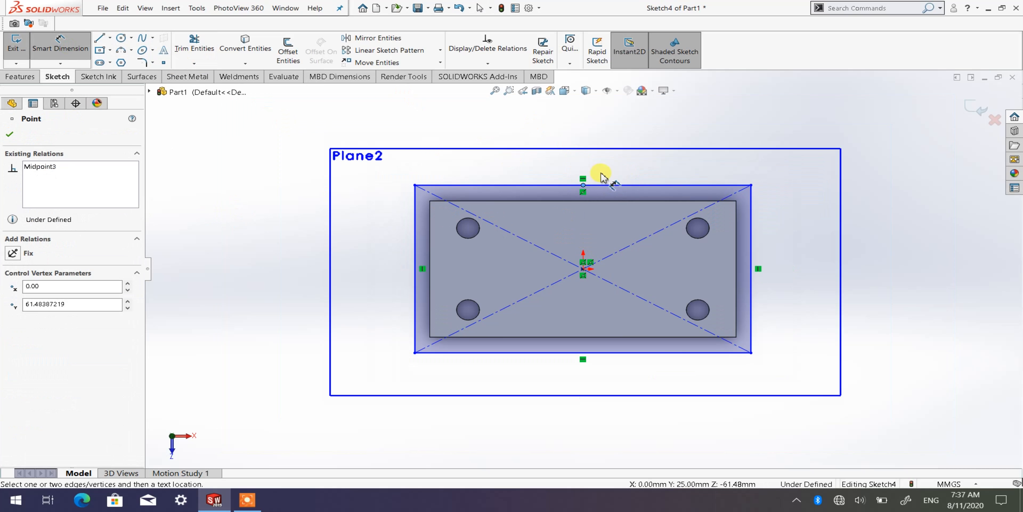
{"action": "left_click", "coordinate": [610, 185]}
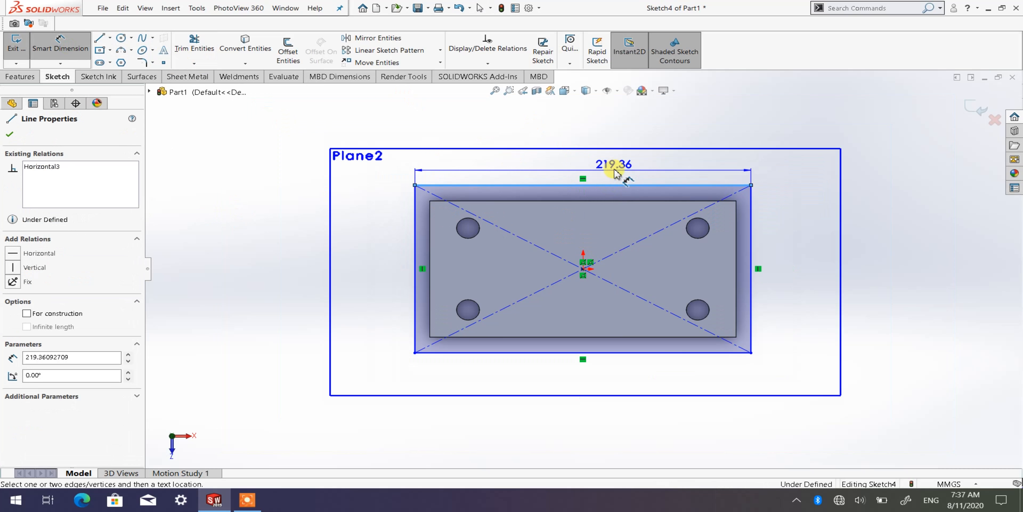
{"action": "left_click", "coordinate": [580, 133]}
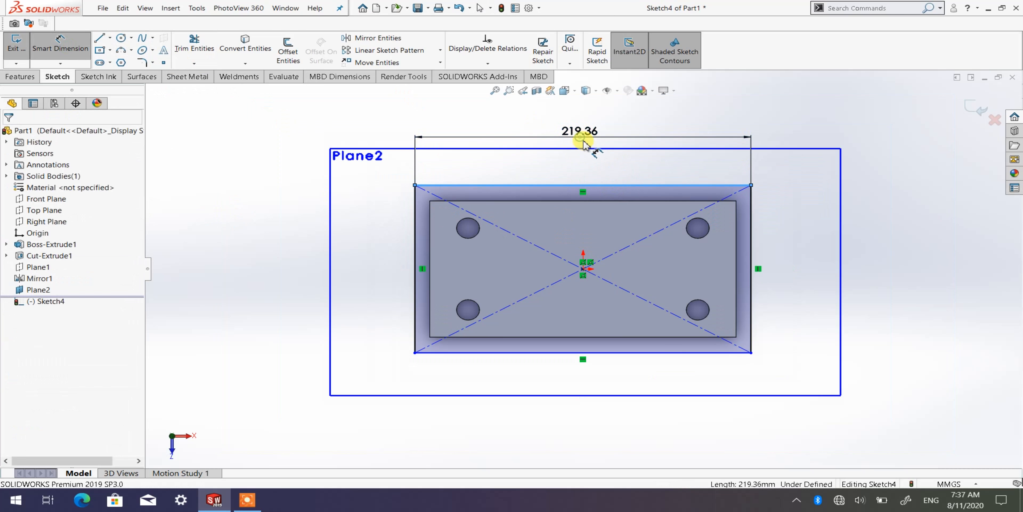
{"action": "type", "text": "220"}
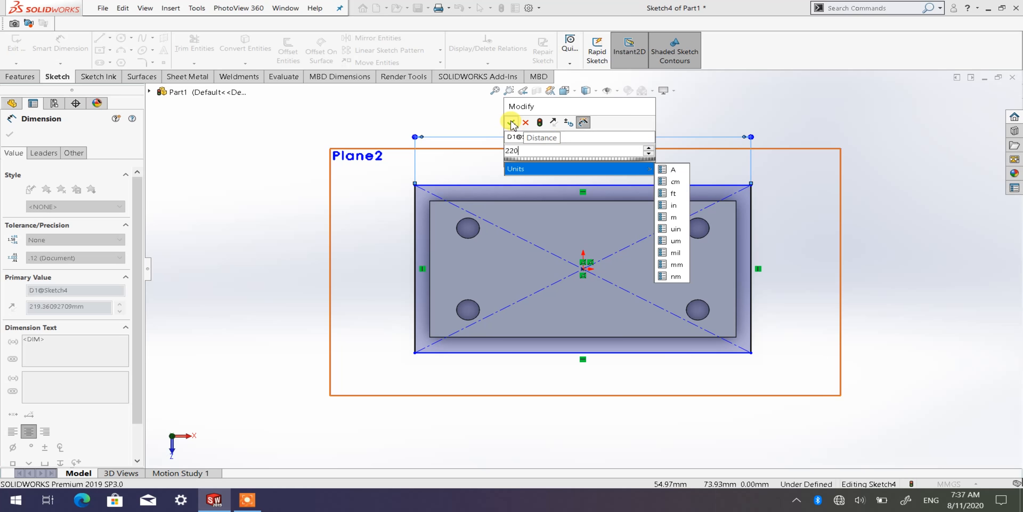
{"action": "left_click", "coordinate": [512, 123]}
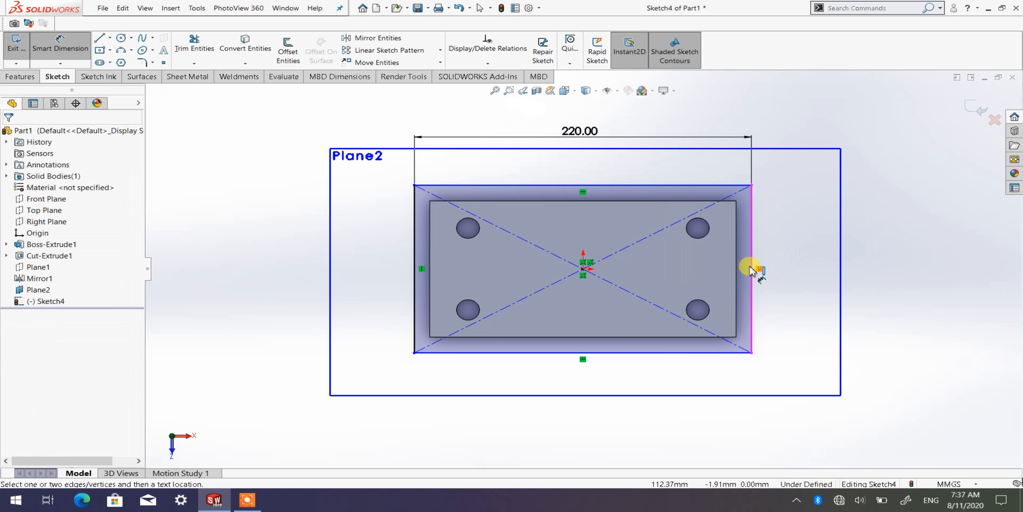
Dimension the rectangle's short vertical edge at 120 mm and end the Smart Dimension command.
{"action": "left_click", "coordinate": [752, 286]}
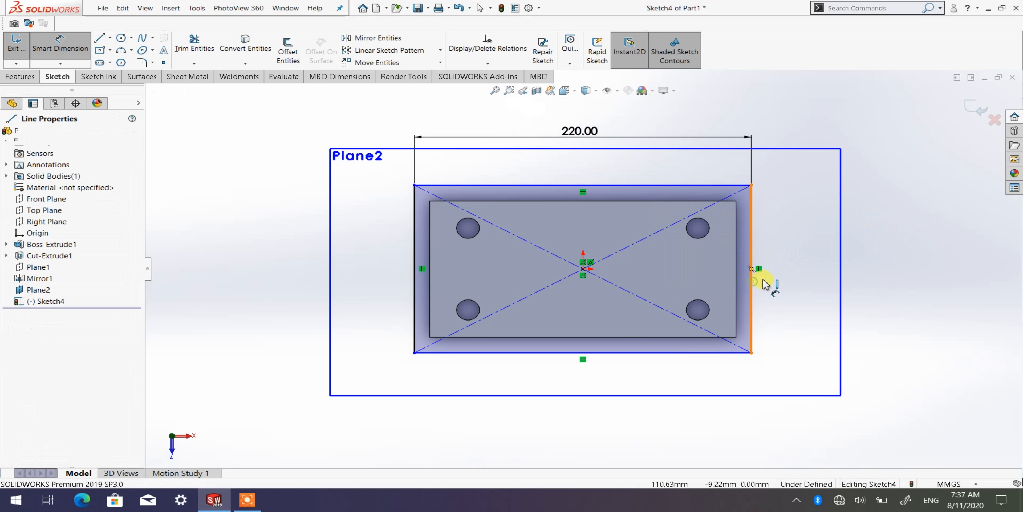
{"action": "left_click", "coordinate": [786, 278]}
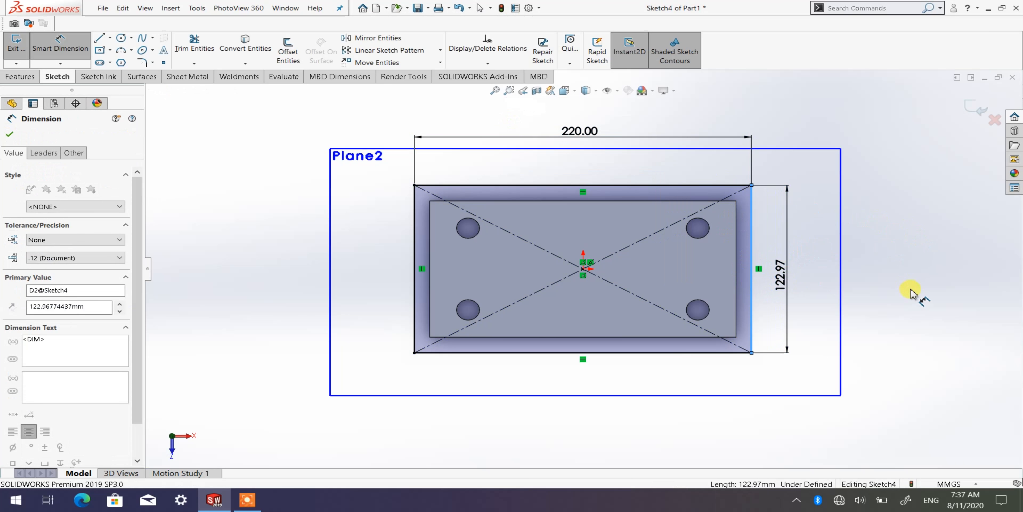
{"action": "type", "text": "120"}
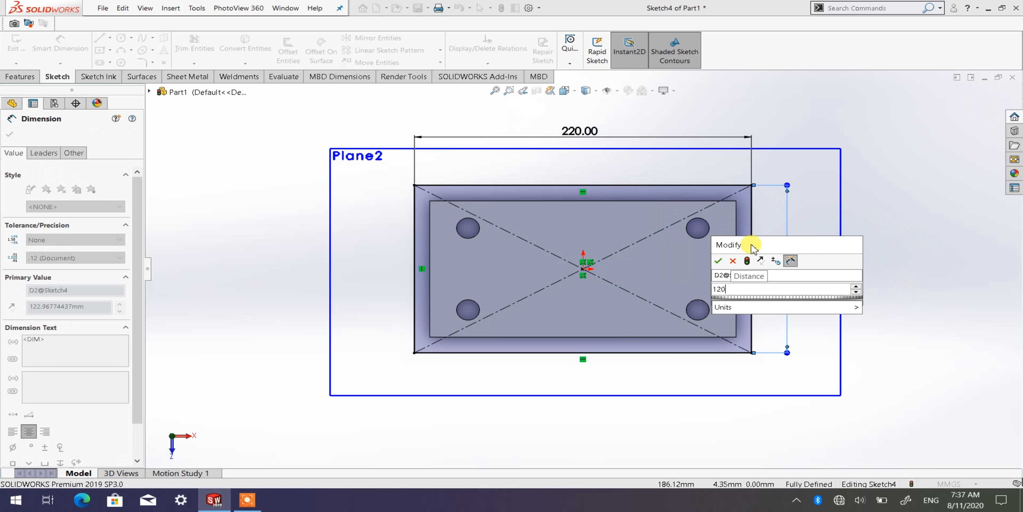
{"action": "left_click", "coordinate": [717, 260]}
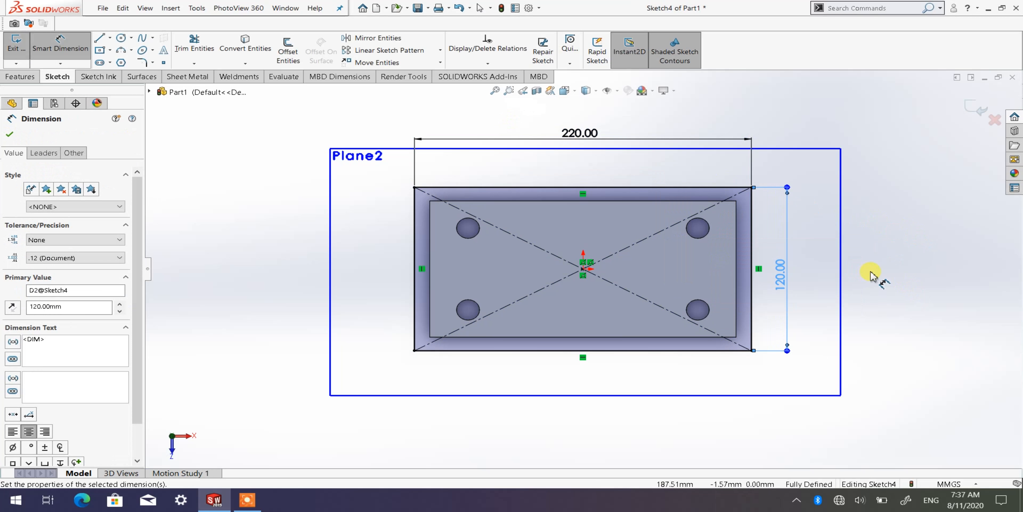
{"action": "left_click", "coordinate": [870, 275]}
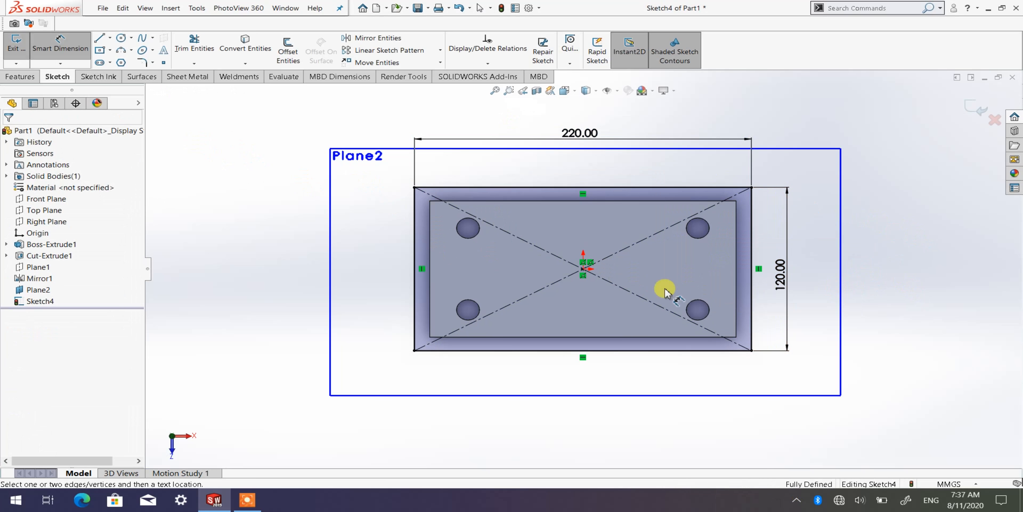
{"action": "left_click", "coordinate": [75, 52]}
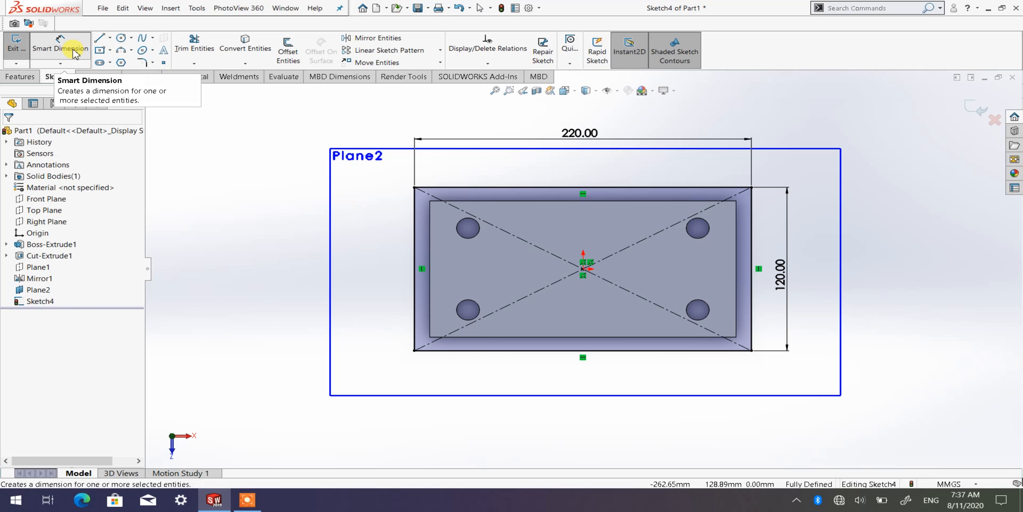
{"action": "scroll", "coordinate": [632, 307], "scroll_direction": "down", "scroll_amount": 1}
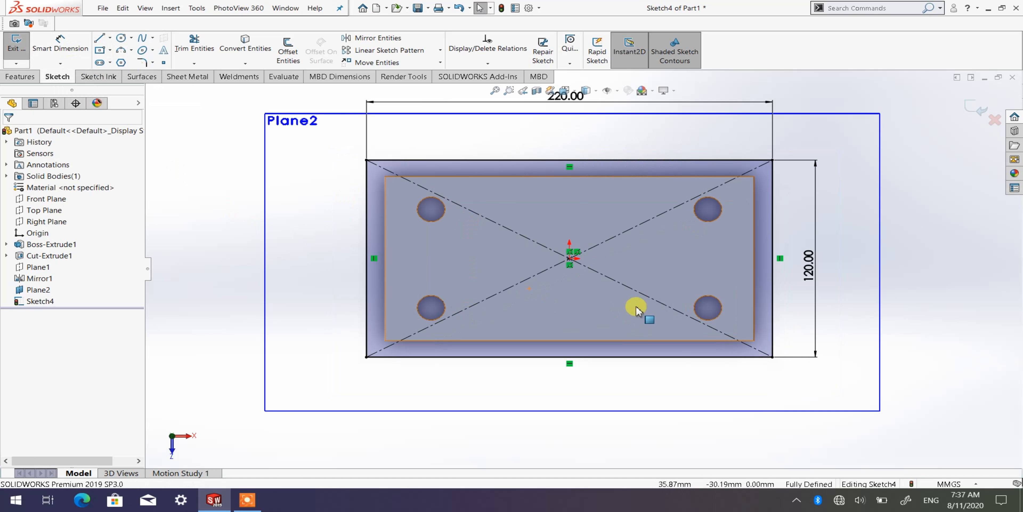
Examine how the rectangle sketch on the offset plane extends past the block's edges, from an angle and face-on.
{"action": "middle_click_drag", "start_coordinate": [551, 311], "coordinate": [554, 171]}
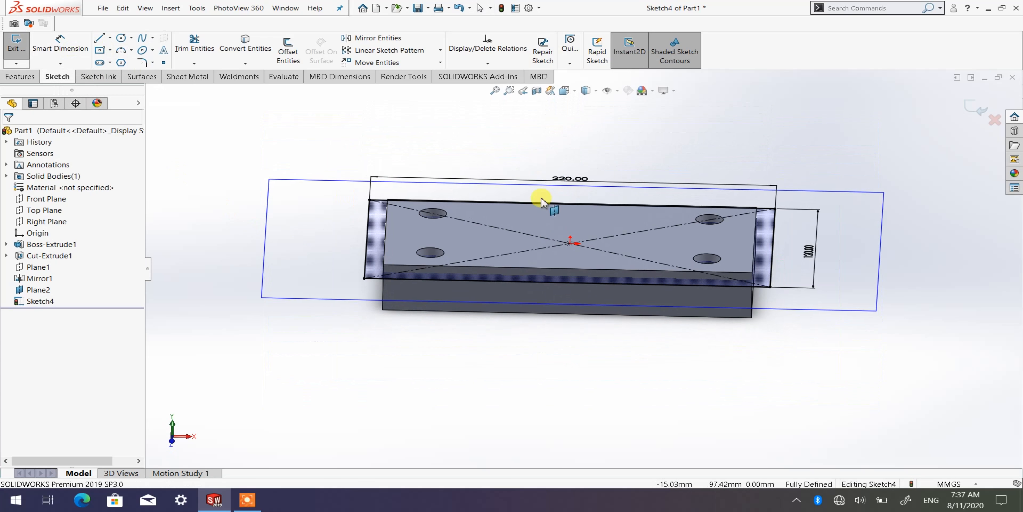
{"action": "scroll", "coordinate": [524, 231], "scroll_direction": "down", "scroll_amount": 1}
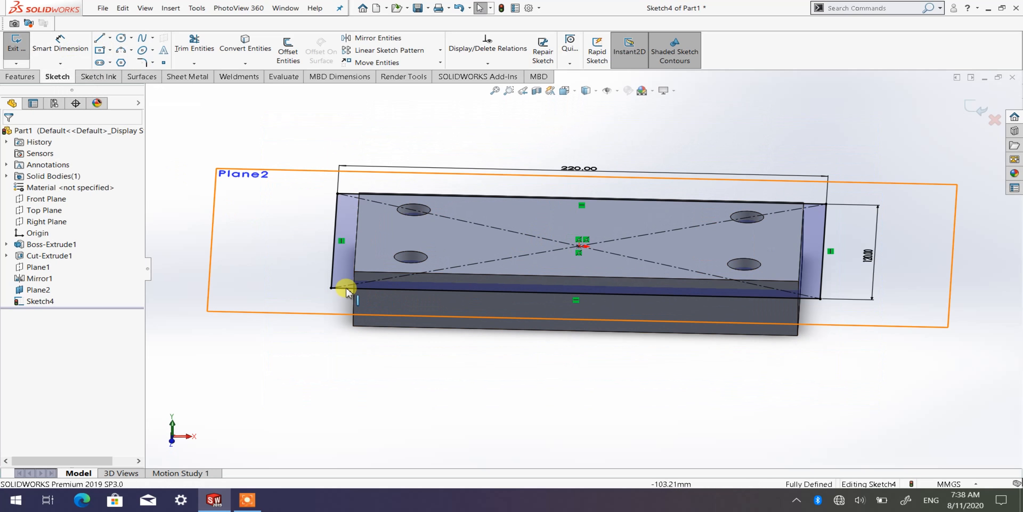
{"action": "scroll", "coordinate": [342, 296], "scroll_direction": "down", "scroll_amount": 3}
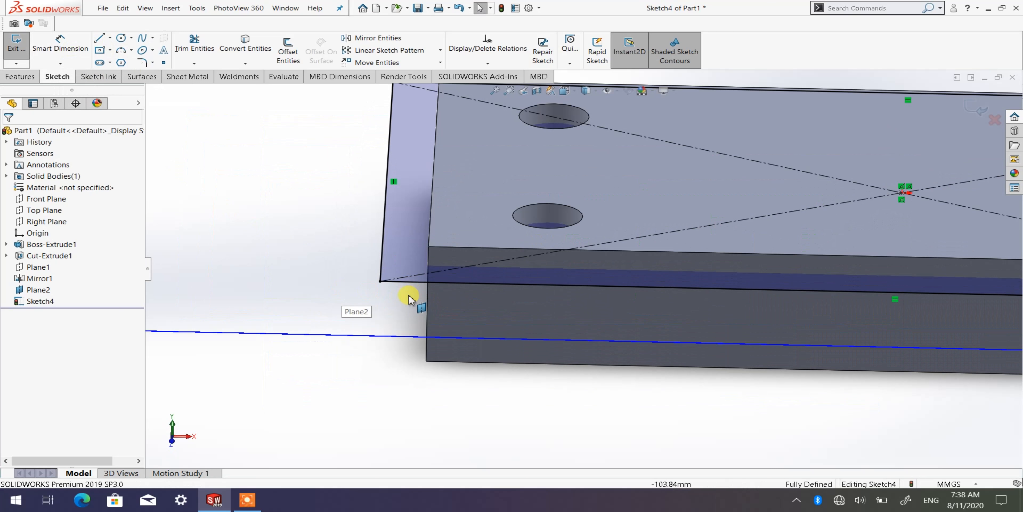
{"action": "scroll", "coordinate": [572, 277], "scroll_direction": "up", "scroll_amount": 3}
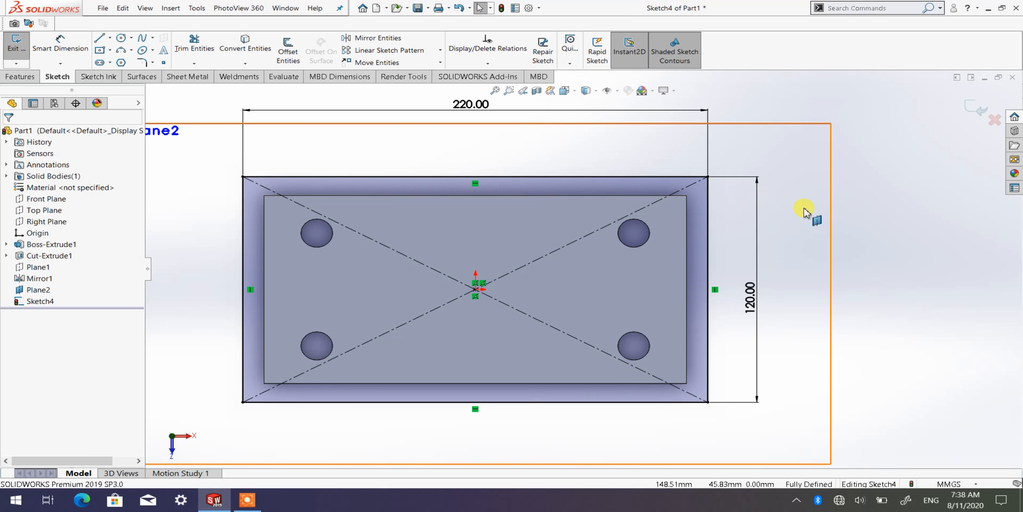
{"action": "key", "text": "z"}
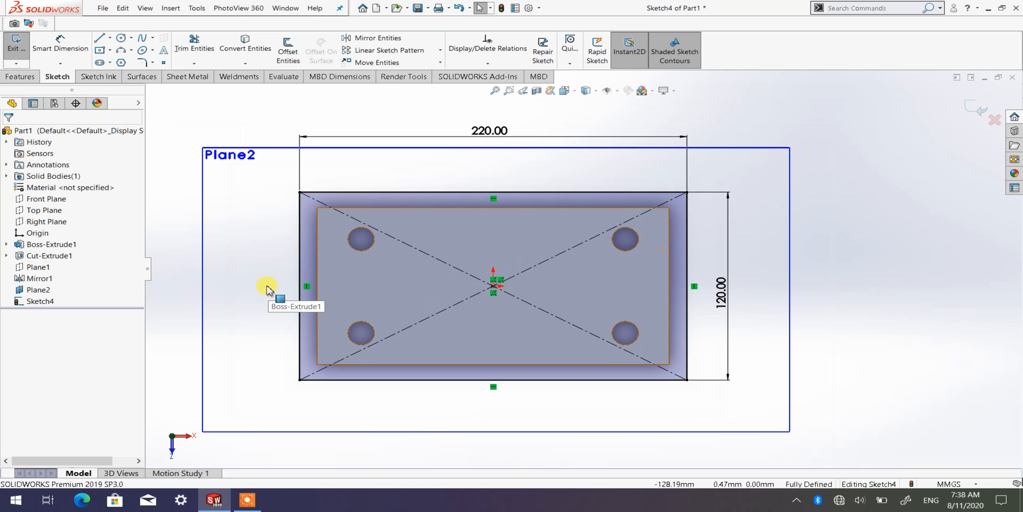
{"action": "scroll", "coordinate": [241, 285], "scroll_direction": "up", "scroll_amount": 1}
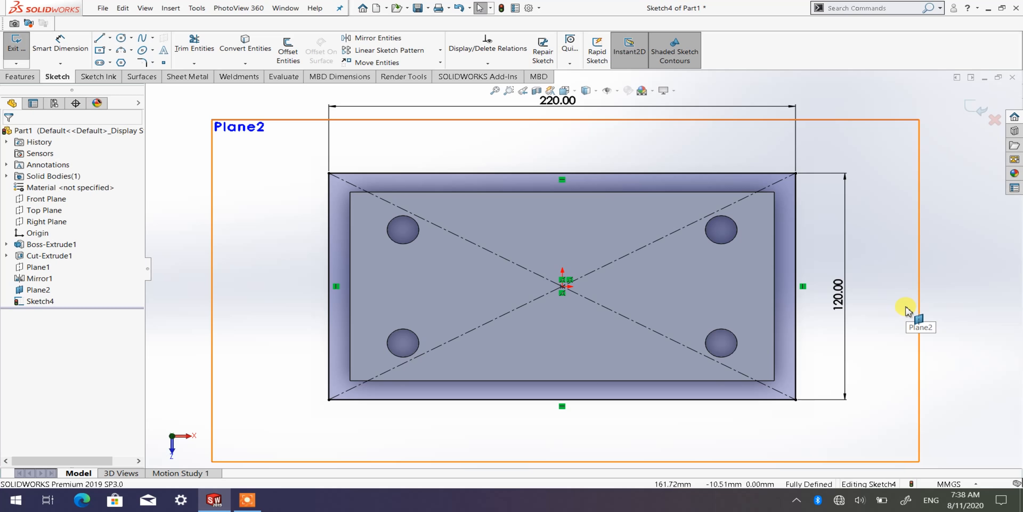
Select the block's four top outline edges one by one for Convert Entities, and clear the selection.
{"action": "left_click", "coordinate": [861, 279]}
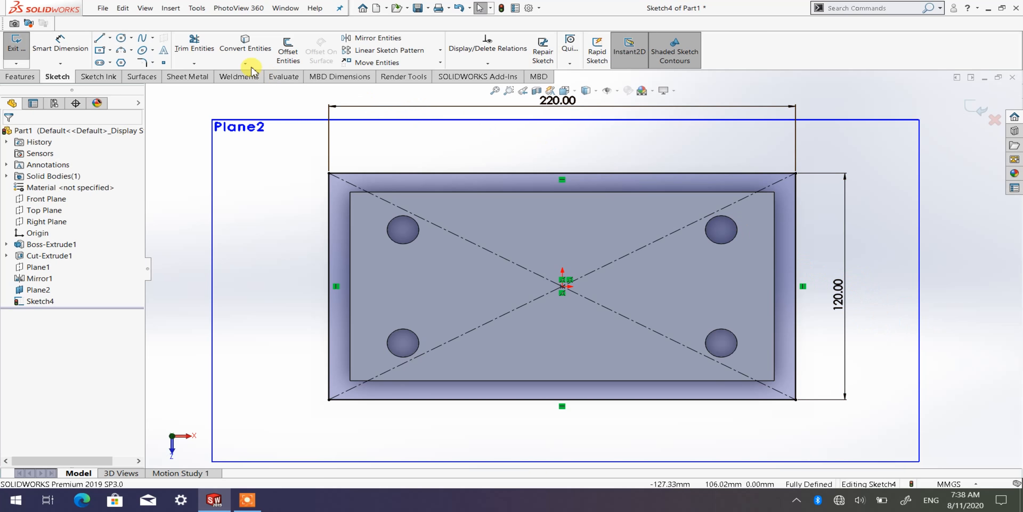
{"action": "left_click", "coordinate": [245, 50]}
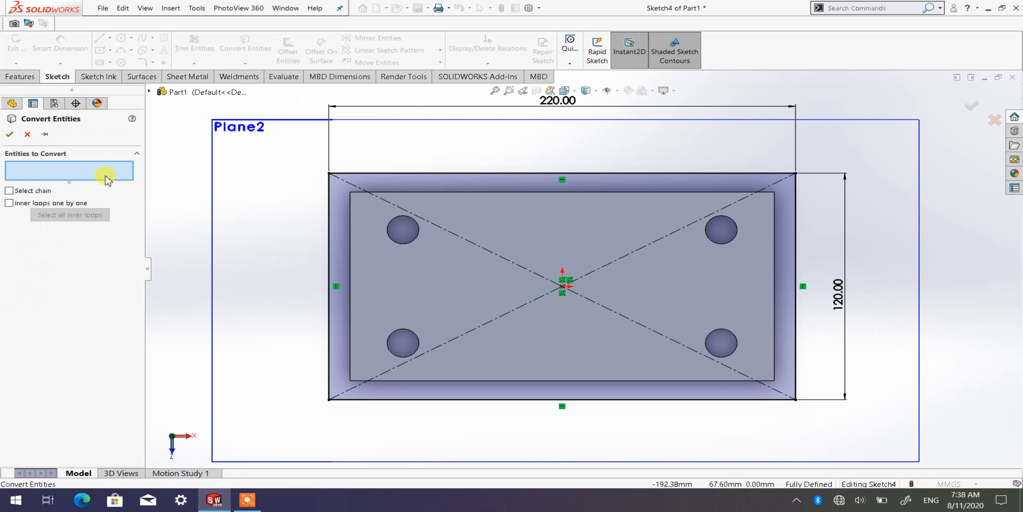
{"action": "left_click", "coordinate": [57, 170]}
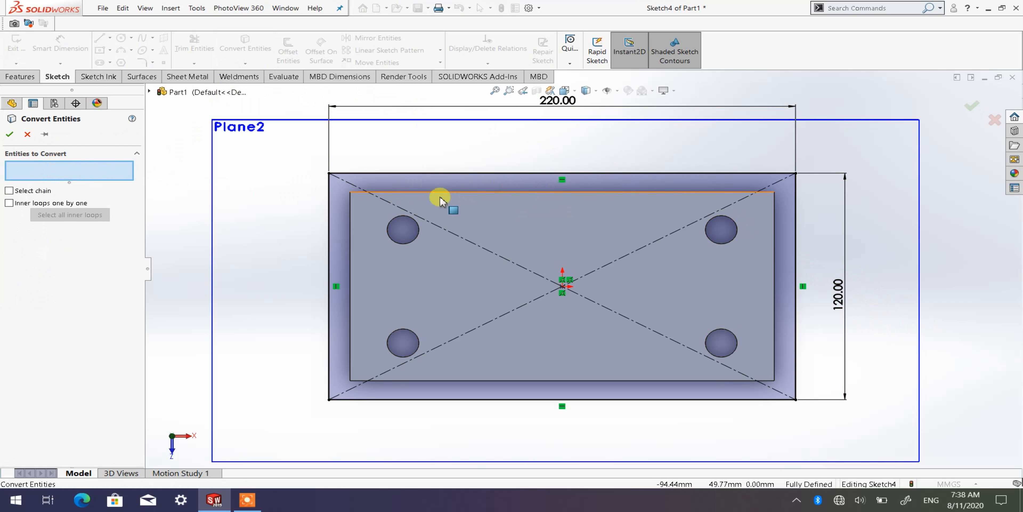
{"action": "left_click", "coordinate": [566, 193]}
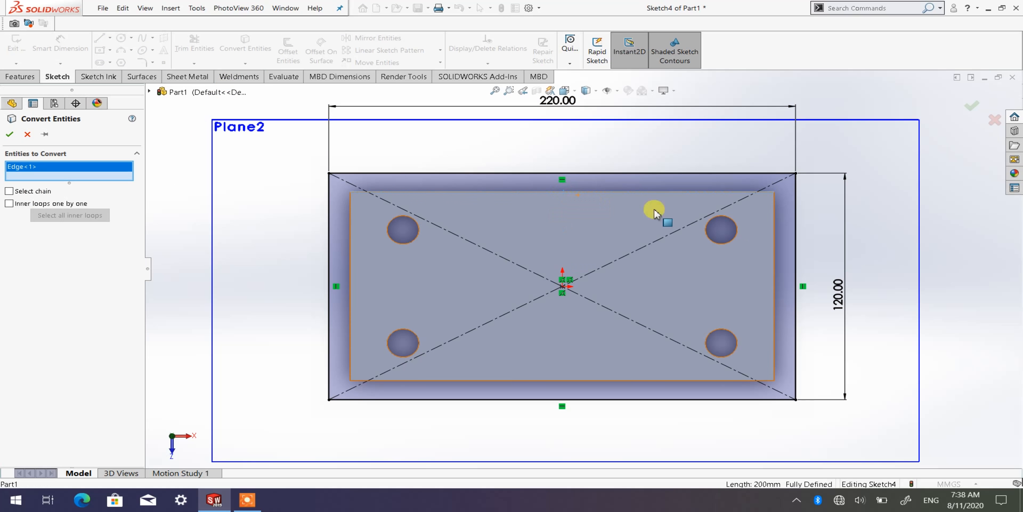
{"action": "left_click", "coordinate": [776, 274]}
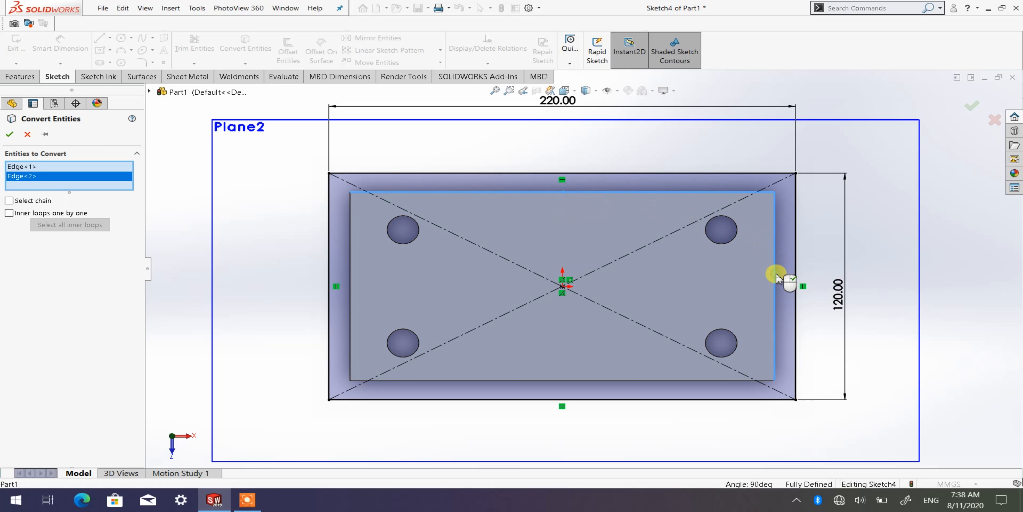
{"action": "left_click", "coordinate": [612, 381]}
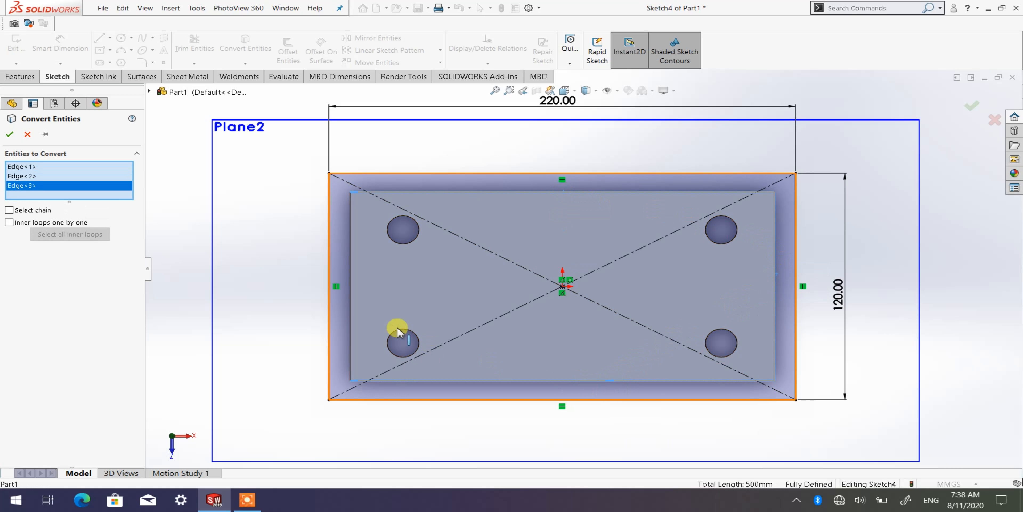
{"action": "left_click", "coordinate": [350, 296]}
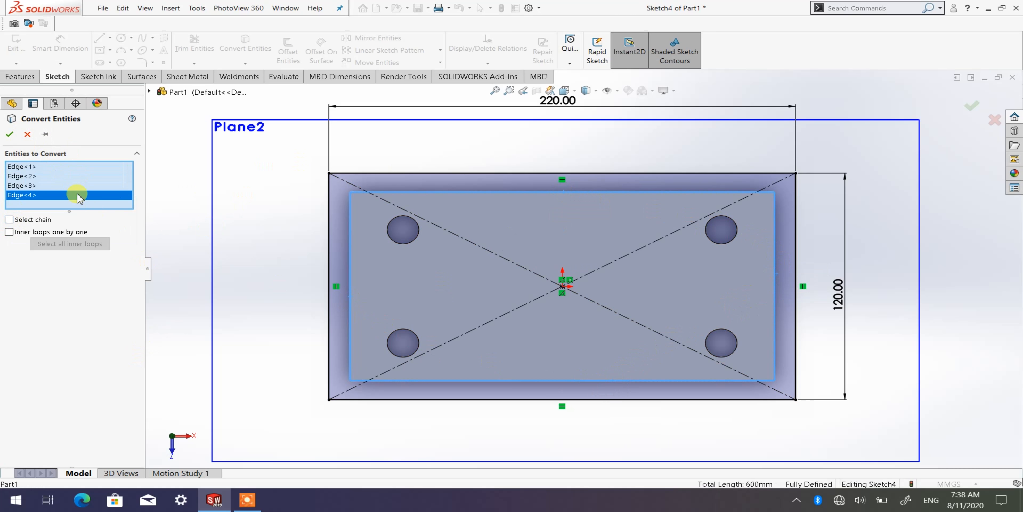
{"action": "right_click", "coordinate": [65, 186]}
{"action": "left_click", "coordinate": [93, 196]}
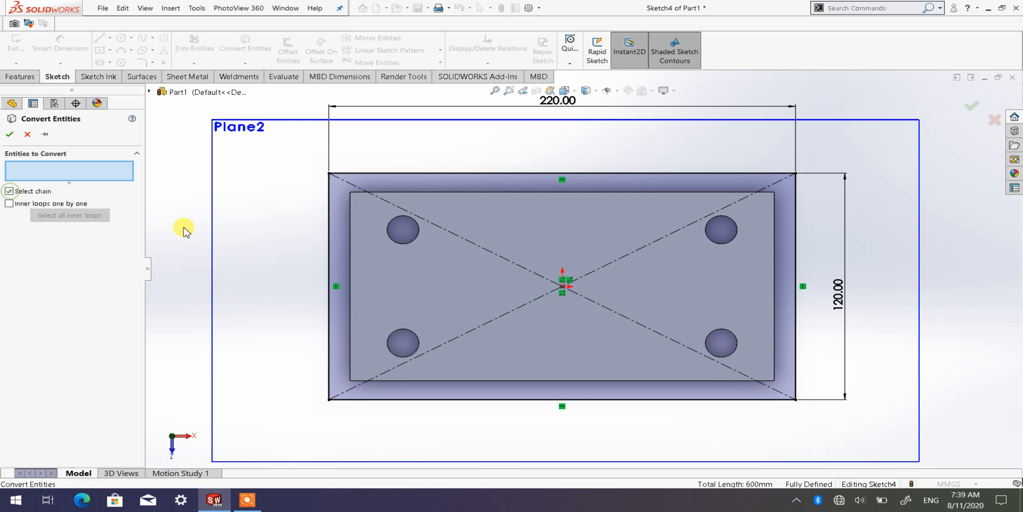
Convert the block's four top outline edges into the sketch with Select chain enabled.
{"action": "left_click", "coordinate": [533, 195]}
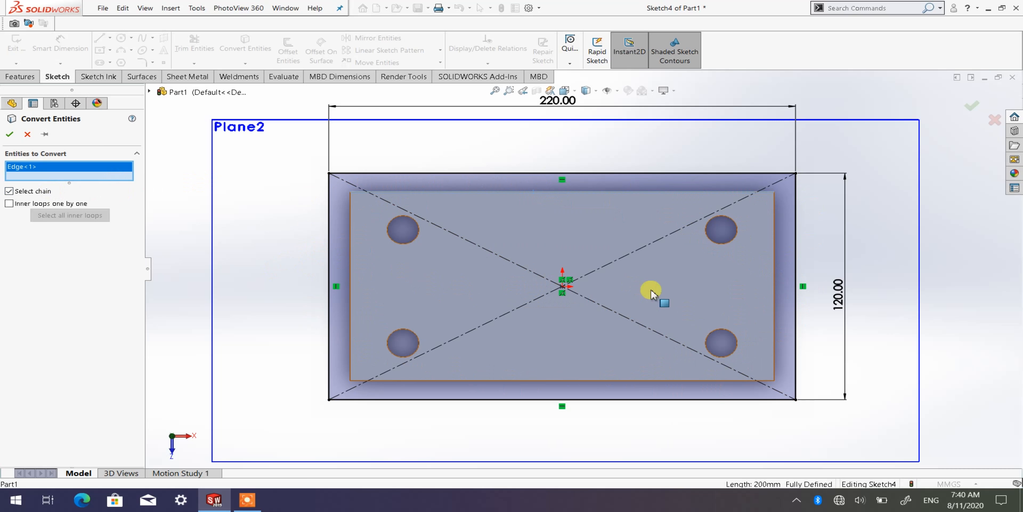
{"action": "left_click", "coordinate": [773, 290]}
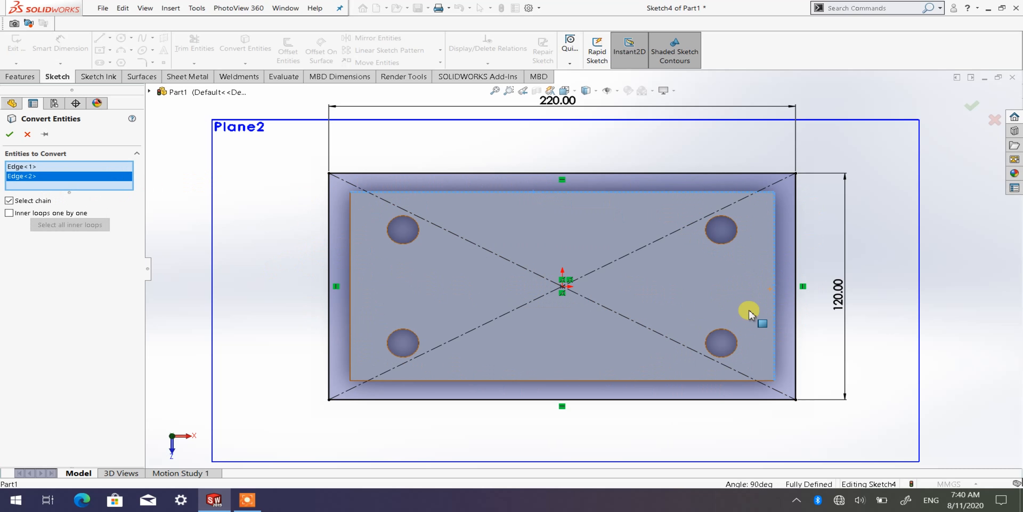
{"action": "left_click", "coordinate": [568, 381]}
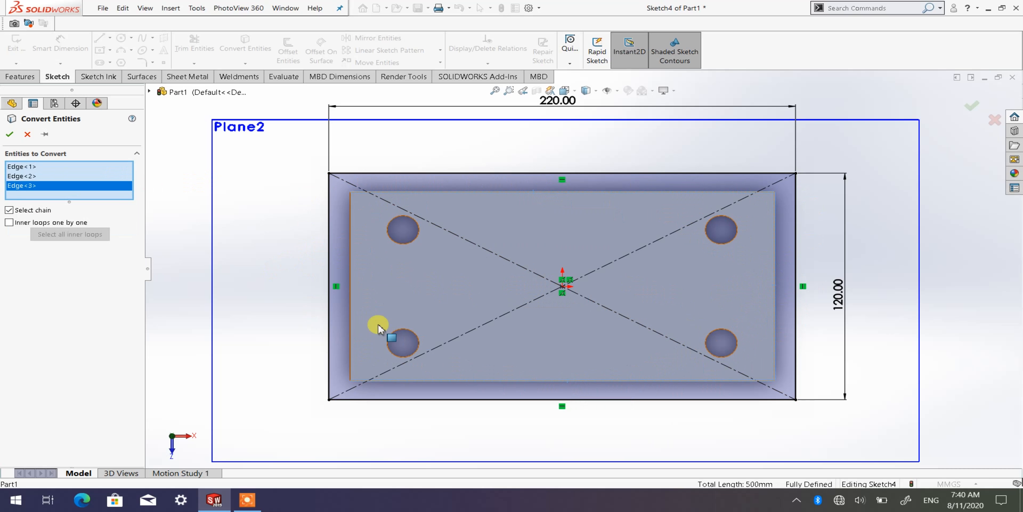
{"action": "left_click", "coordinate": [351, 296]}
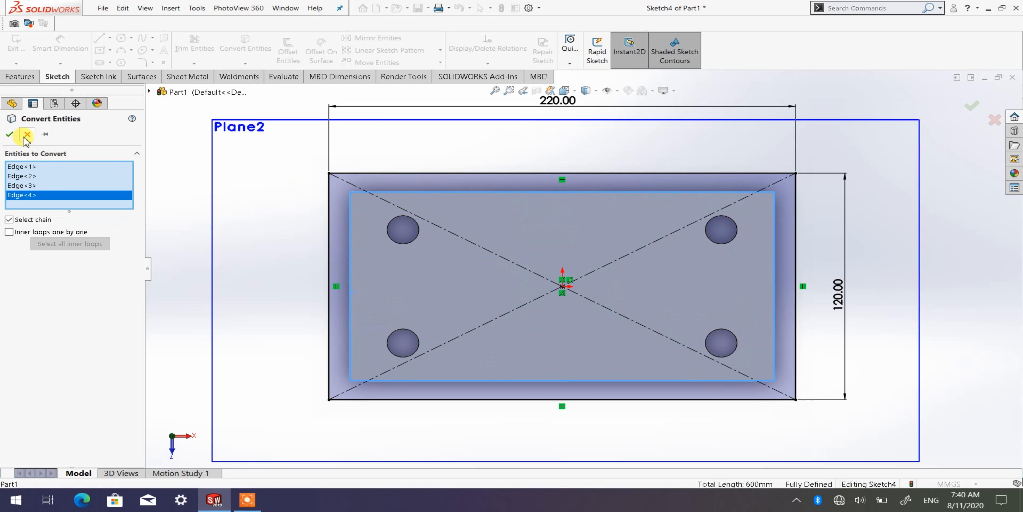
{"action": "left_click", "coordinate": [10, 135]}
Start a blind boss extrusion of the frame profile between the two rectangles and reverse its direction to run down along the block.
{"action": "mouse_move", "coordinate": [689, 413]}
{"action": "middle_mouse_down"}
{"action": "mouse_move", "coordinate": [703, 281]}
{"action": "mouse_move", "coordinate": [694, 293]}
{"action": "middle_mouse_up"}
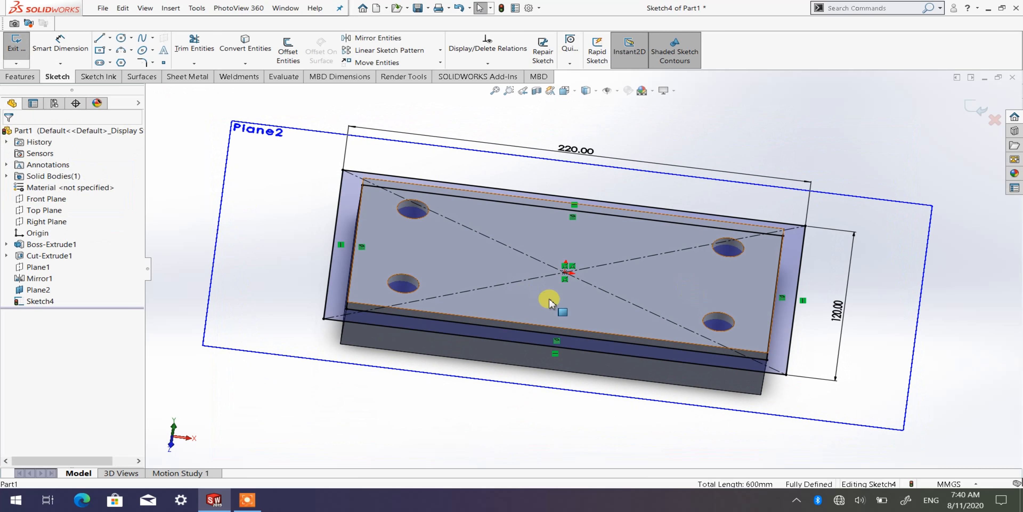
{"action": "middle_click_drag", "start_coordinate": [477, 288], "coordinate": [547, 298]}
{"action": "scroll", "coordinate": [546, 297], "scroll_direction": "up", "scroll_amount": 1}
{"action": "middle_click_drag", "start_coordinate": [754, 335], "coordinate": [735, 303]}
{"action": "scroll", "coordinate": [759, 313], "scroll_direction": "down", "scroll_amount": 3}
{"action": "scroll", "coordinate": [556, 290], "scroll_direction": "up", "scroll_amount": 2}
{"action": "left_click", "coordinate": [12, 78]}
{"action": "left_click", "coordinate": [22, 49]}
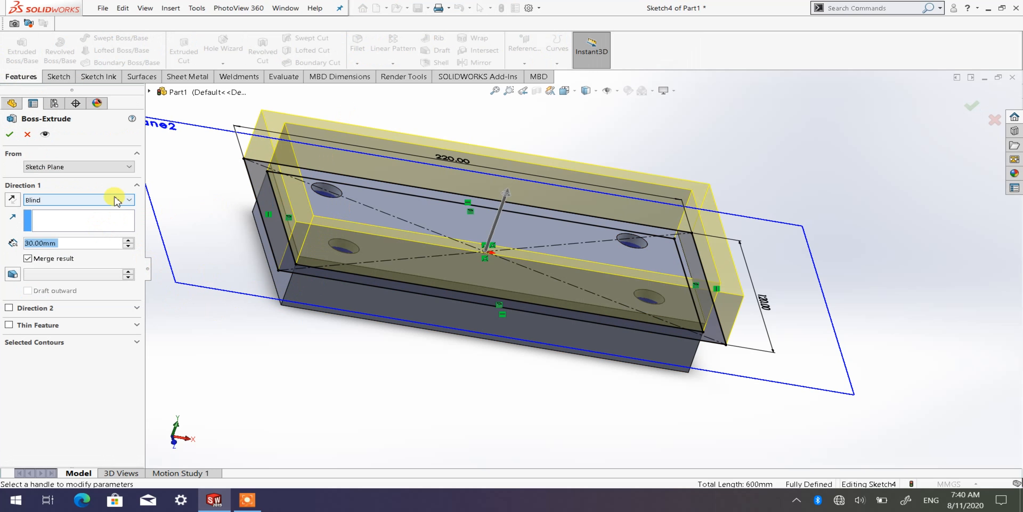
{"action": "left_click", "coordinate": [12, 198]}
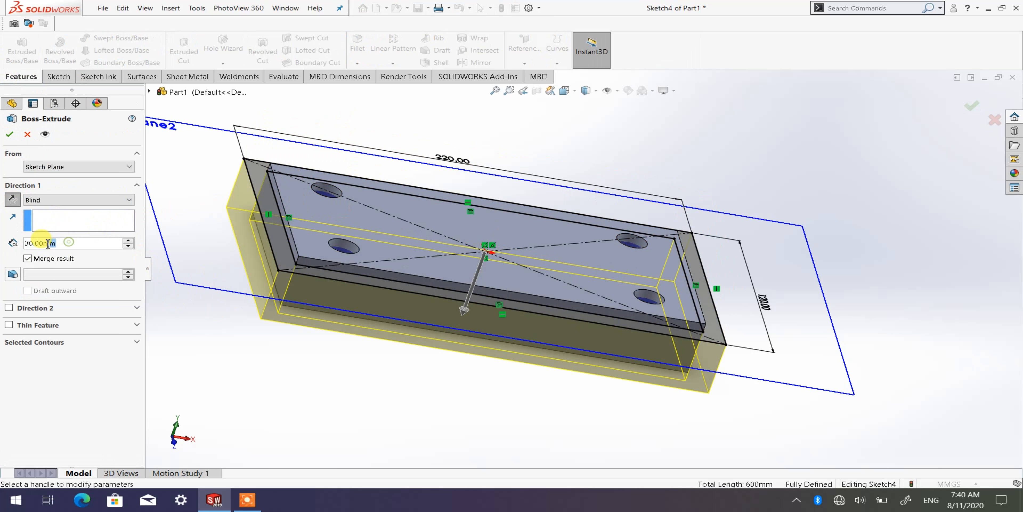
Set the frame extrusion's blind depth to 10 mm and accept the feature with Merge result on.
{"action": "middle_click_drag", "start_coordinate": [345, 368], "coordinate": [354, 311]}
{"action": "mouse_move", "coordinate": [775, 371]}
{"action": "middle_mouse_down"}
{"action": "mouse_move", "coordinate": [746, 348]}
{"action": "mouse_move", "coordinate": [762, 328]}
{"action": "middle_mouse_up"}
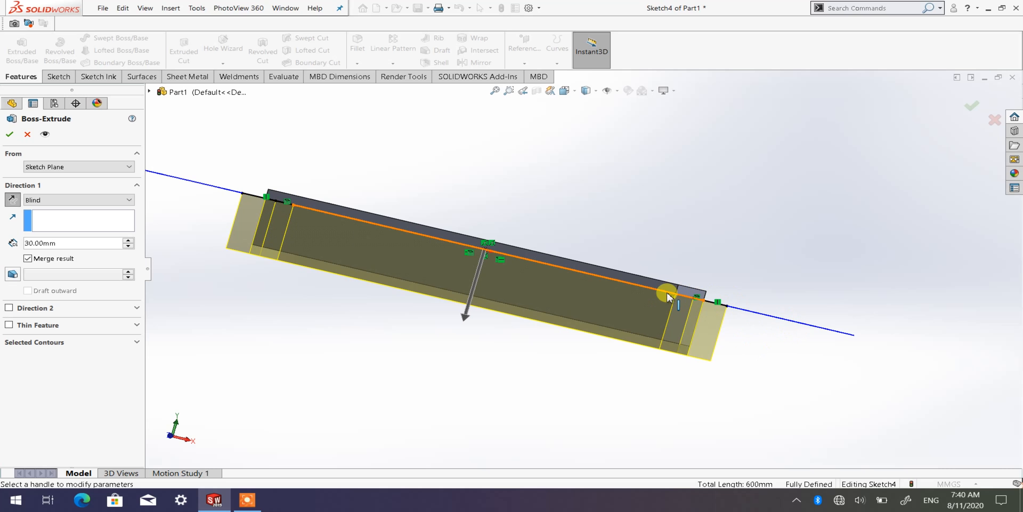
{"action": "middle_click_drag", "start_coordinate": [664, 279], "coordinate": [683, 292]}
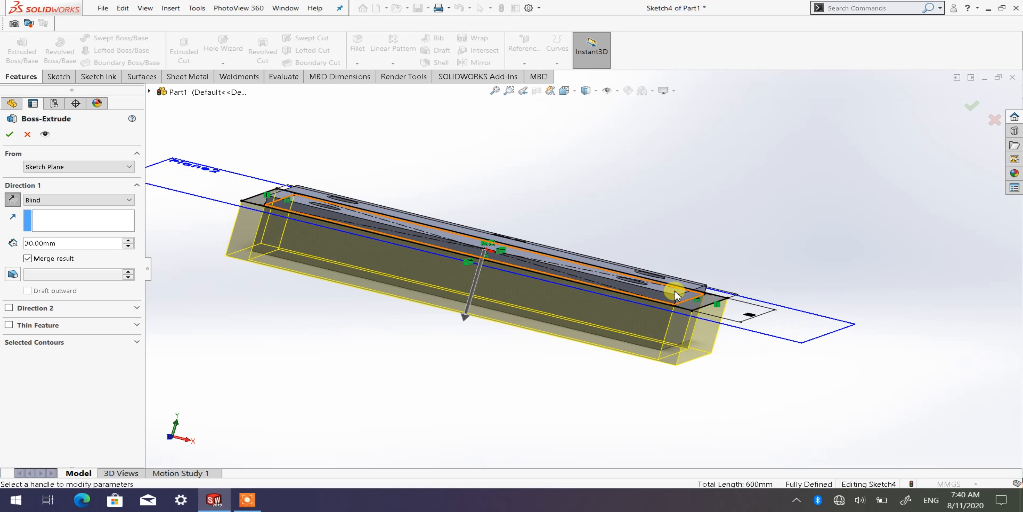
{"action": "middle_click_drag", "start_coordinate": [680, 289], "coordinate": [582, 286]}
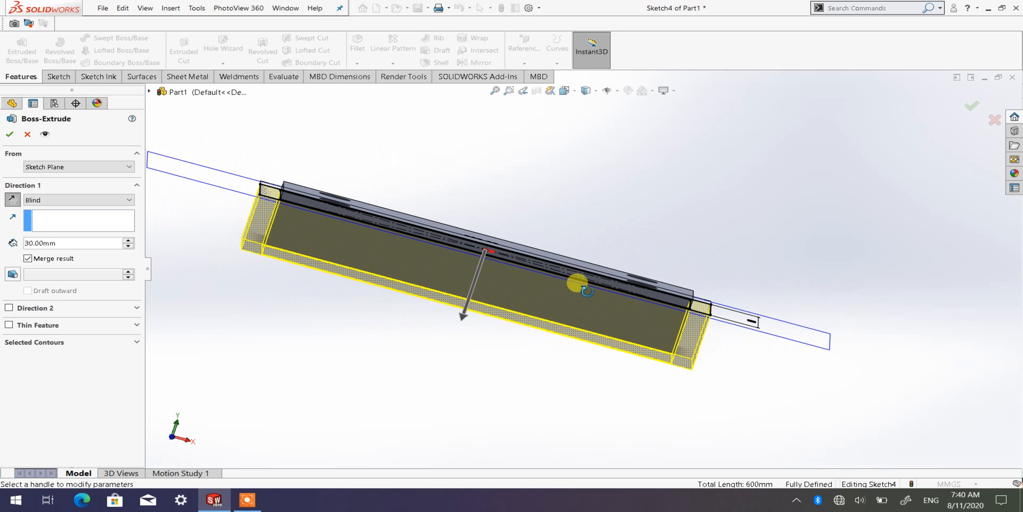
{"action": "double_click", "coordinate": [77, 242]}
{"action": "type", "text": "10"}
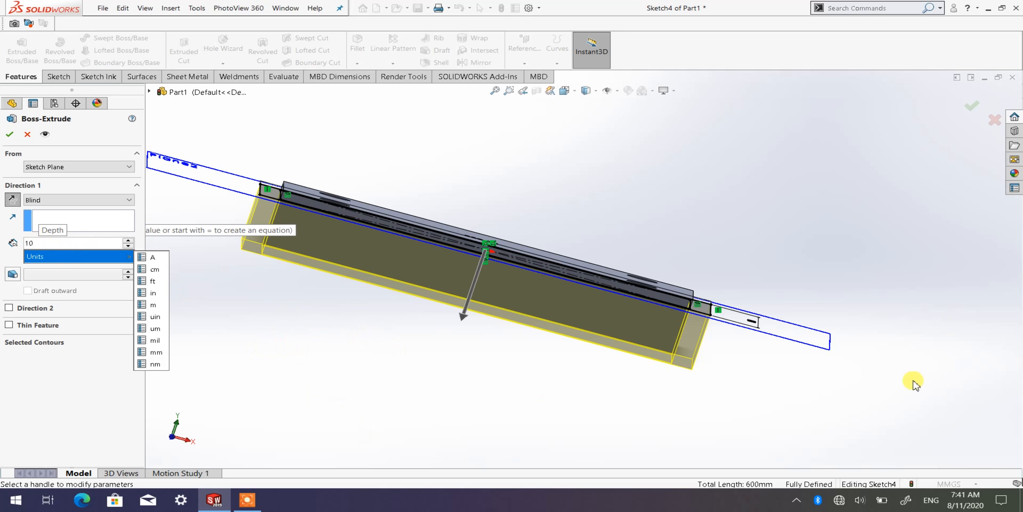
{"action": "left_click", "coordinate": [756, 191]}
{"action": "middle_click_drag", "start_coordinate": [619, 339], "coordinate": [587, 405]}
{"action": "middle_click_drag", "start_coordinate": [338, 299], "coordinate": [304, 327]}
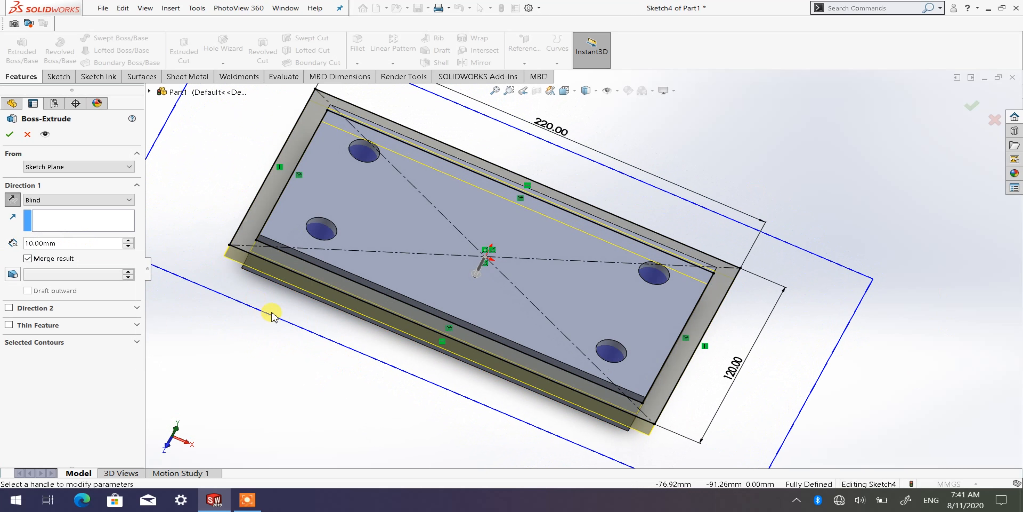
{"action": "left_click", "coordinate": [10, 134]}
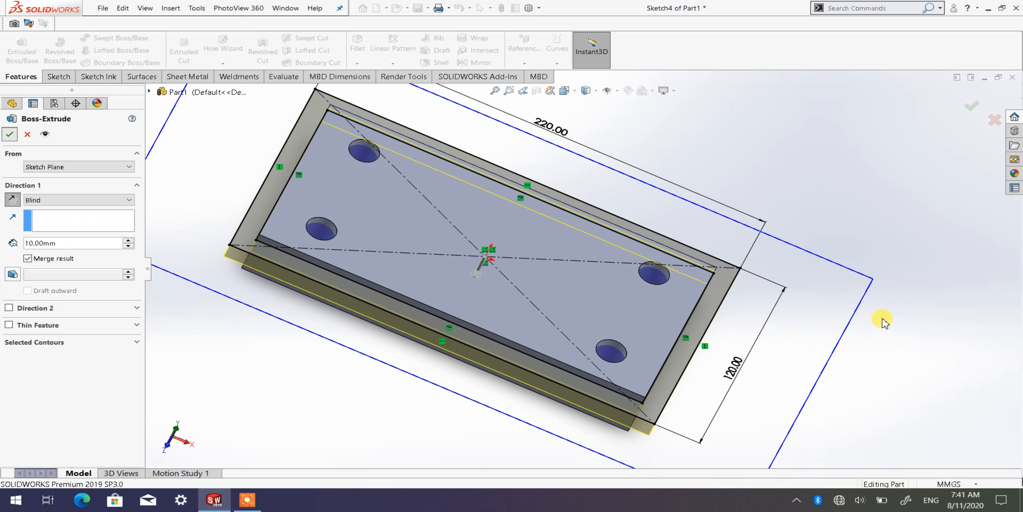
Bring up the available commands for Plane2, the offset plane around the block.
{"action": "middle_click_drag", "start_coordinate": [713, 366], "coordinate": [686, 347]}
{"action": "scroll", "coordinate": [635, 368], "scroll_direction": "up", "scroll_amount": 3}
{"action": "middle_click_drag", "start_coordinate": [635, 365], "coordinate": [632, 342]}
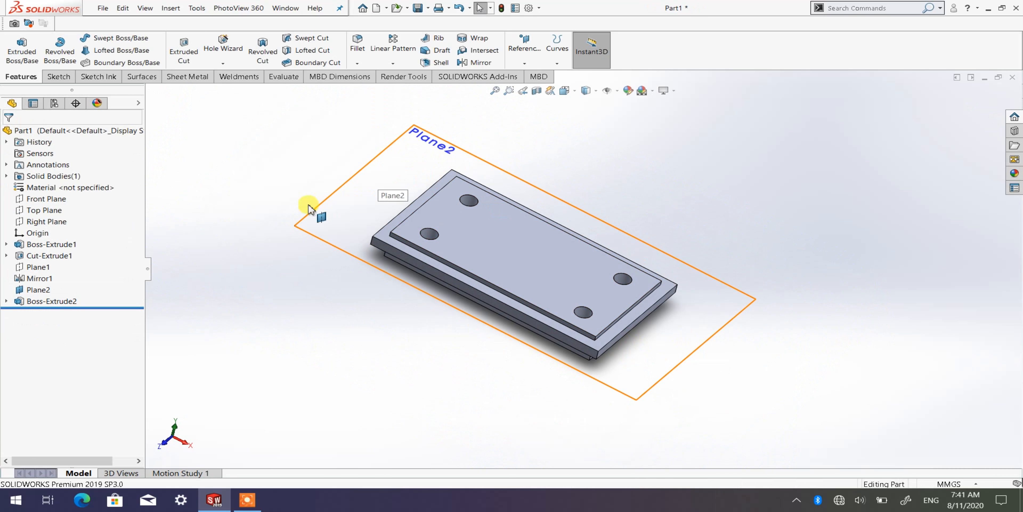
{"action": "right_click", "coordinate": [35, 293]}
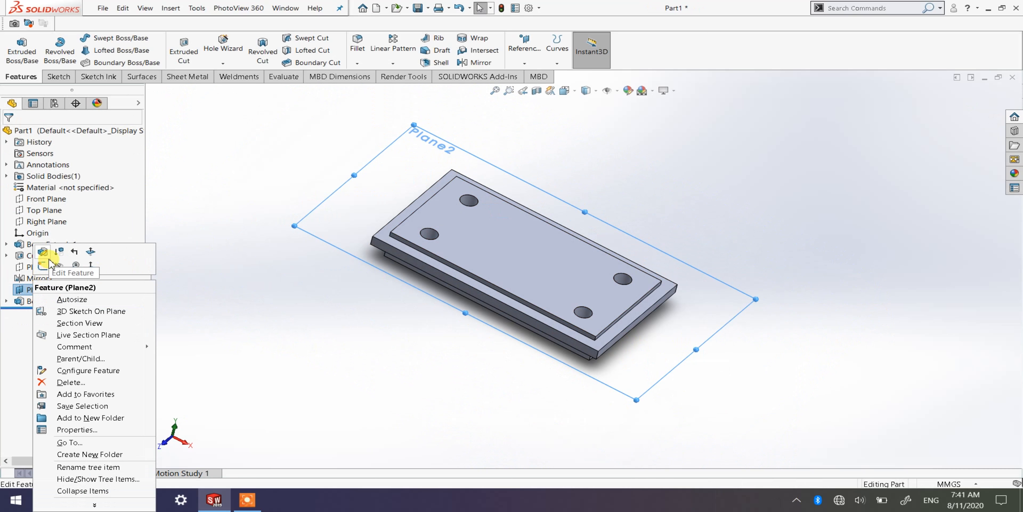
Hide Plane2 so that only the solid plate is displayed.
{"action": "left_click", "coordinate": [58, 270]}
{"action": "scroll", "coordinate": [543, 223], "scroll_direction": "down", "scroll_amount": 3}
{"action": "middle_click_drag", "start_coordinate": [526, 228], "coordinate": [633, 268]}
{"action": "mouse_move", "coordinate": [584, 164]}
{"action": "middle_mouse_down"}
{"action": "mouse_move", "coordinate": [594, 196]}
{"action": "mouse_move", "coordinate": [591, 175]}
{"action": "middle_mouse_up"}
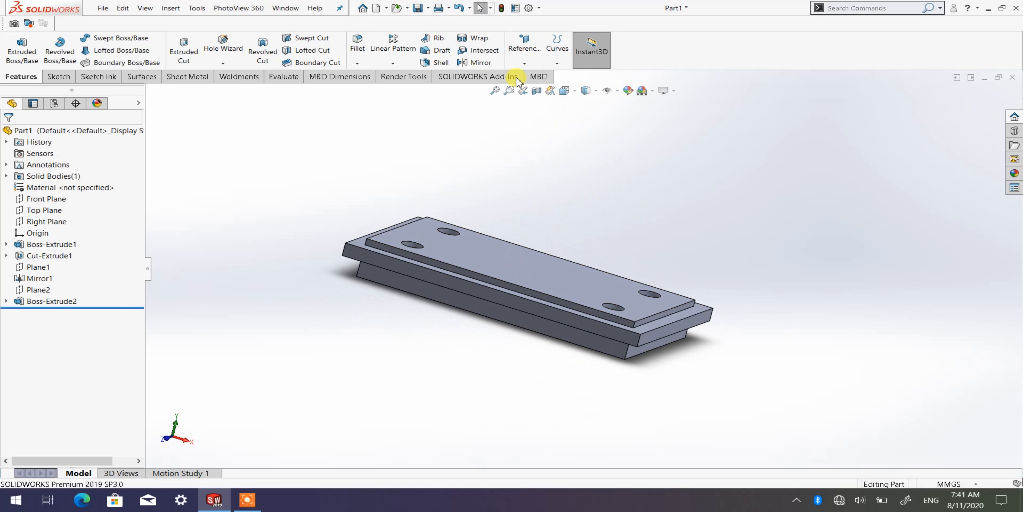
{"action": "scroll", "coordinate": [564, 174], "scroll_direction": "down", "scroll_amount": 2}
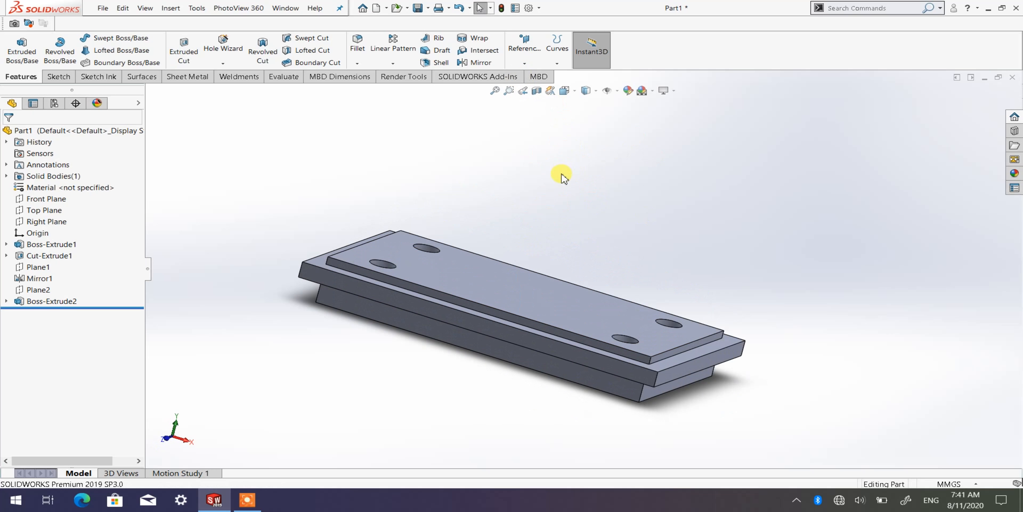
Create a reference plane offset 40 mm above the plate's raised top face.
{"action": "left_click", "coordinate": [524, 63]}
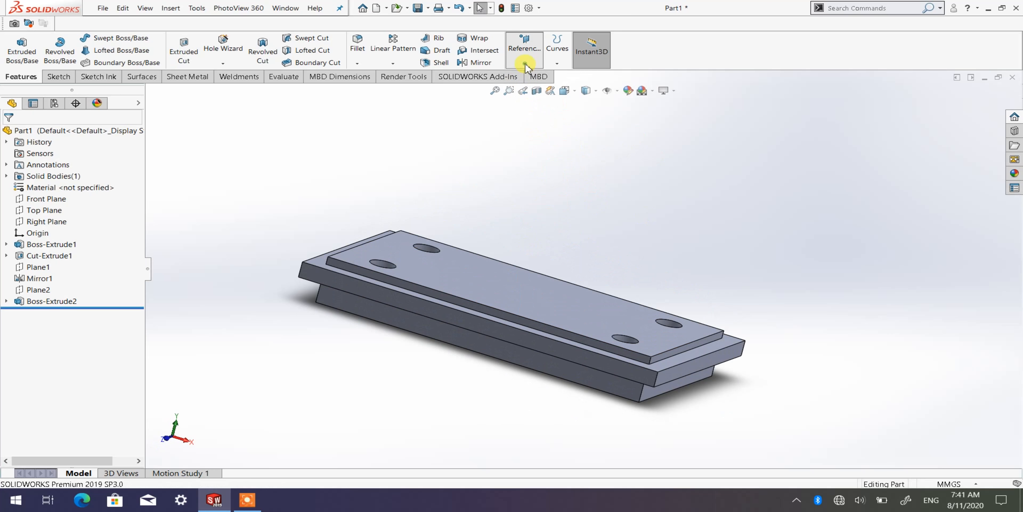
{"action": "left_click", "coordinate": [533, 75]}
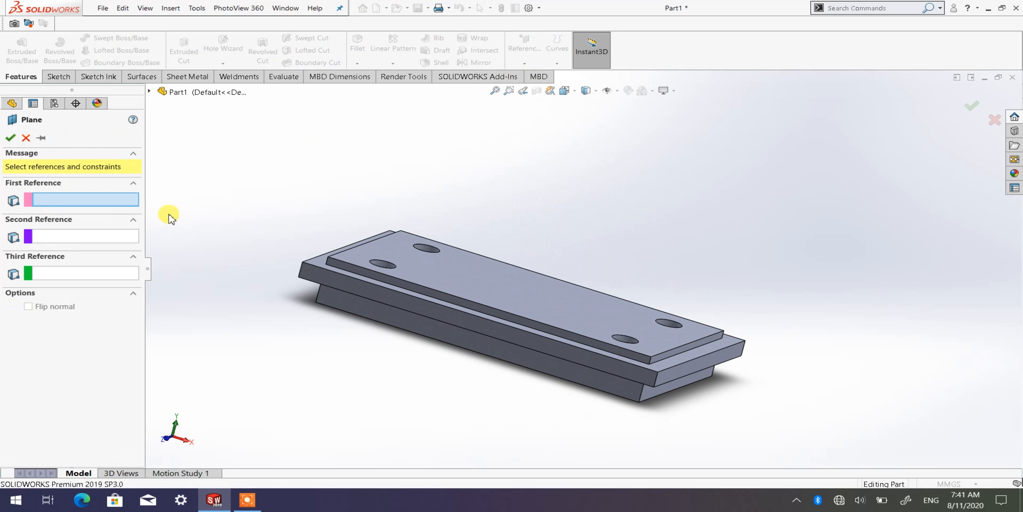
{"action": "middle_click_drag", "start_coordinate": [287, 213], "coordinate": [276, 226]}
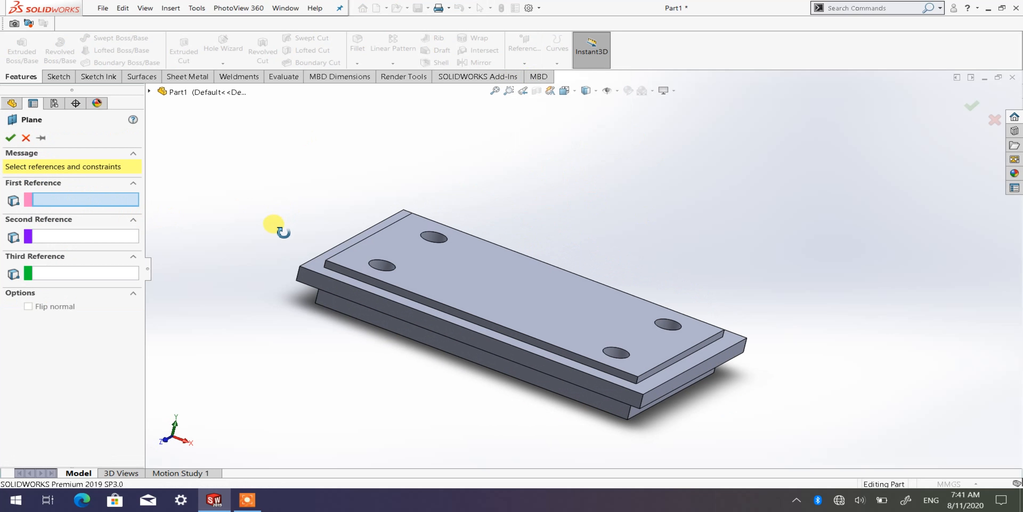
{"action": "left_click", "coordinate": [486, 280]}
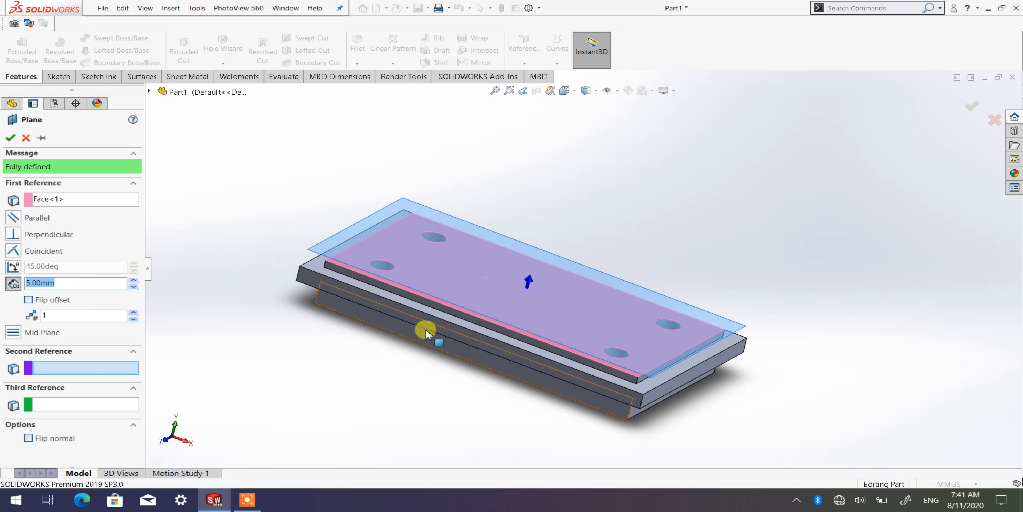
{"action": "scroll", "coordinate": [455, 294], "scroll_direction": "down", "scroll_amount": 3}
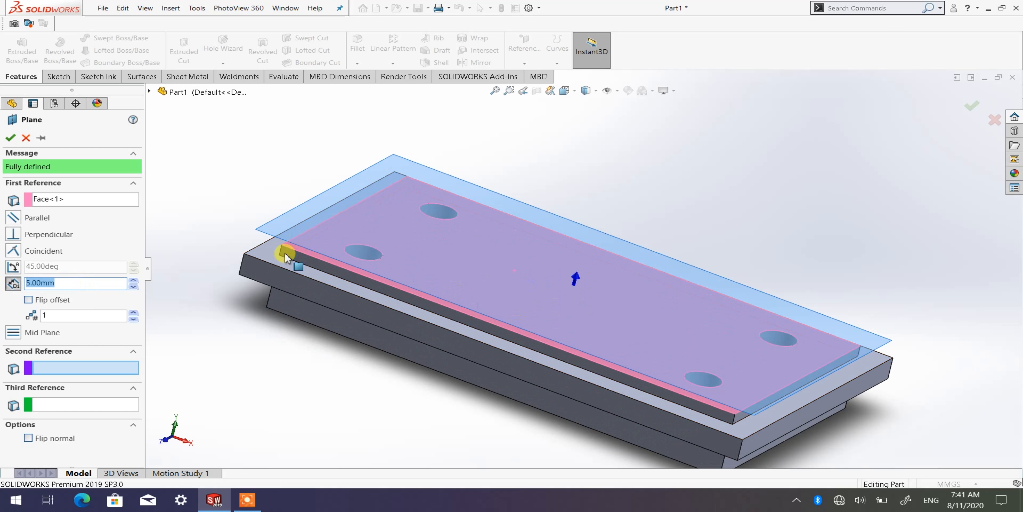
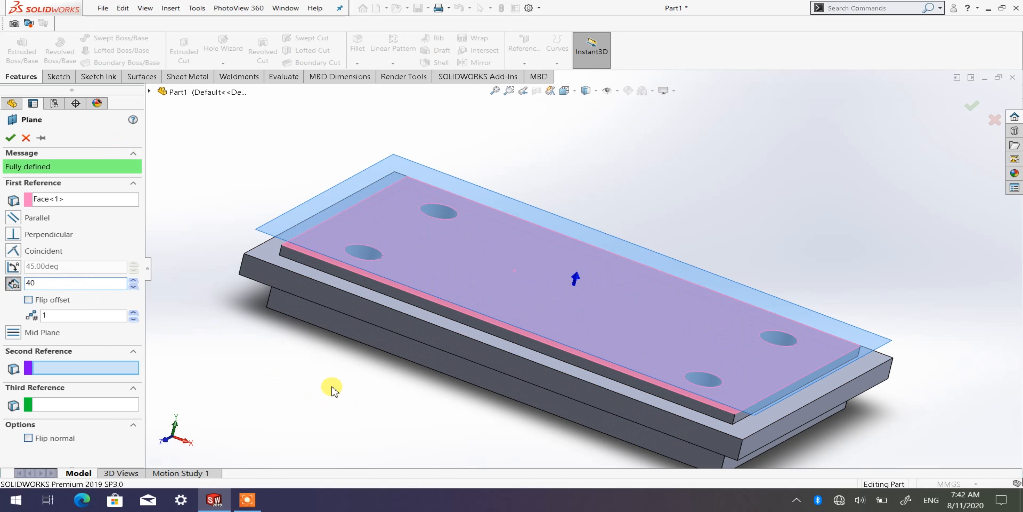
{"action": "key", "text": "Return"}
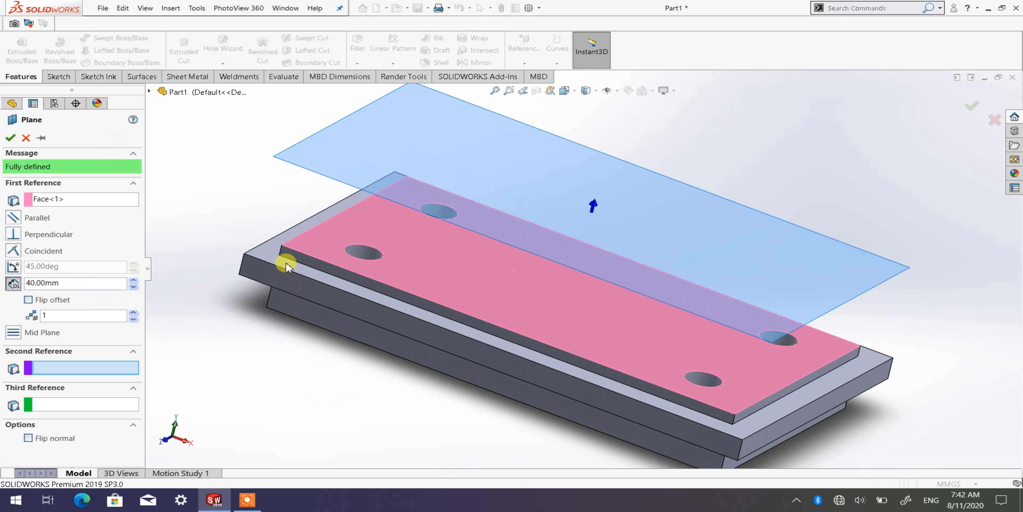
{"action": "middle_click_drag", "start_coordinate": [427, 407], "coordinate": [407, 401]}
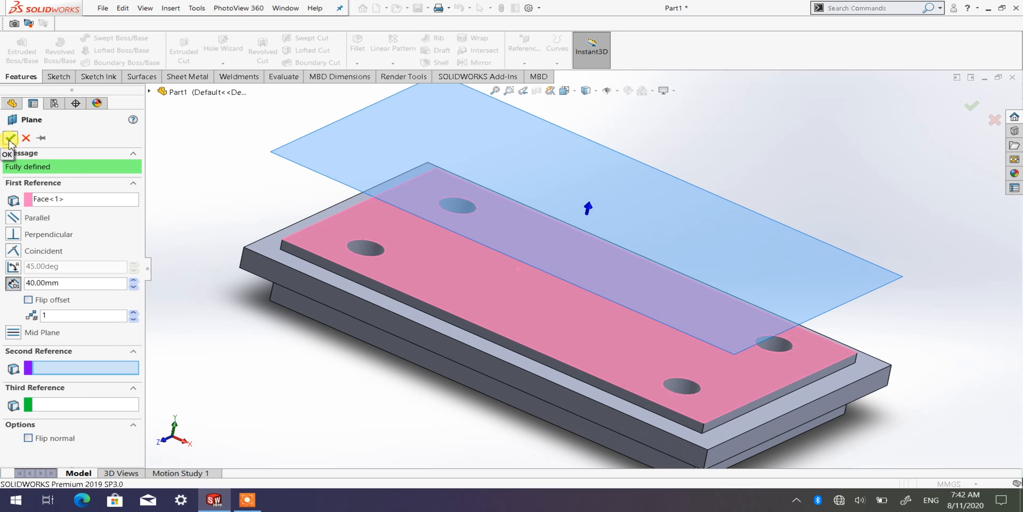
{"action": "left_click", "coordinate": [10, 139]}
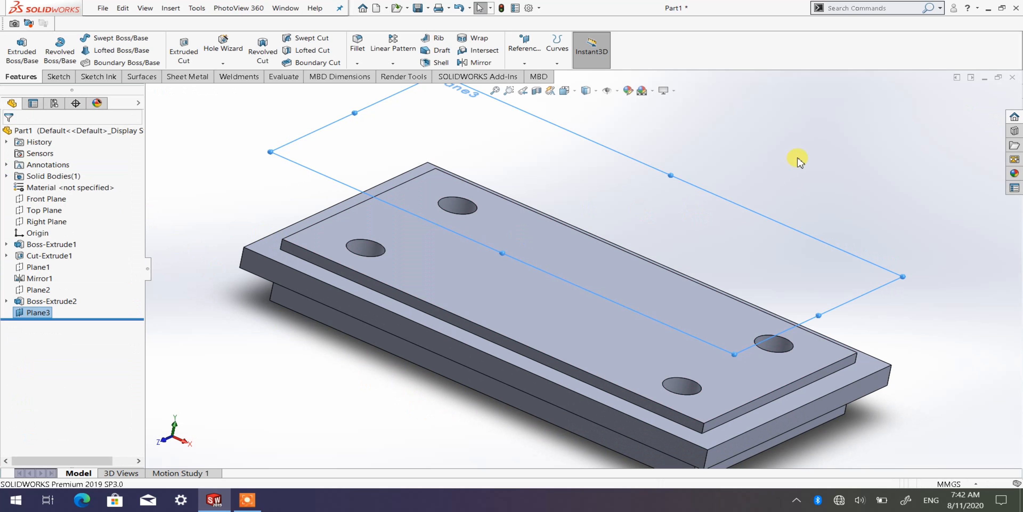
{"action": "left_click", "coordinate": [798, 158]}
Start a sketch on the offset plane above the plate and orient the view normal to it.
{"action": "scroll", "coordinate": [773, 173], "scroll_direction": "up", "scroll_amount": 4}
{"action": "middle_click_drag", "start_coordinate": [562, 254], "coordinate": [658, 229]}
{"action": "scroll", "coordinate": [580, 215], "scroll_direction": "down", "scroll_amount": 2}
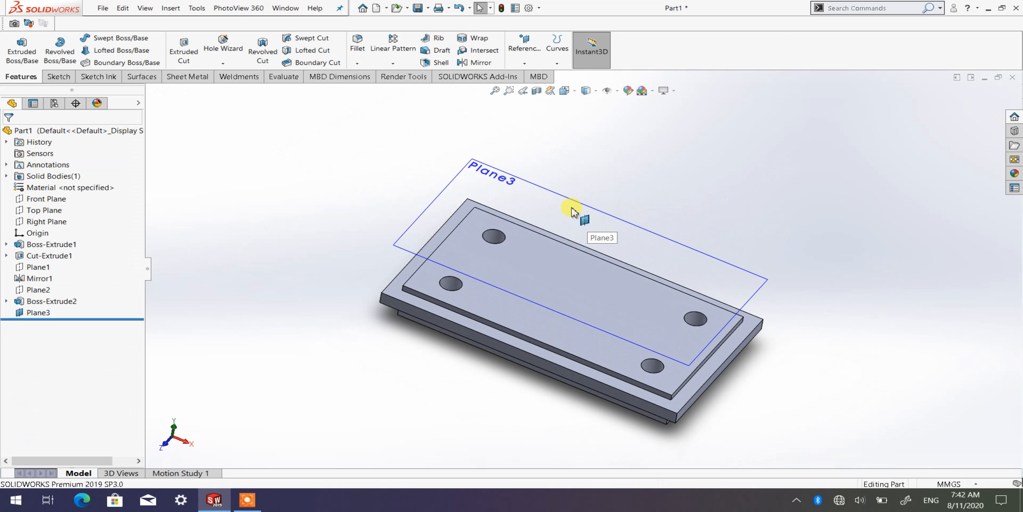
{"action": "middle_click_drag", "start_coordinate": [571, 223], "coordinate": [569, 212]}
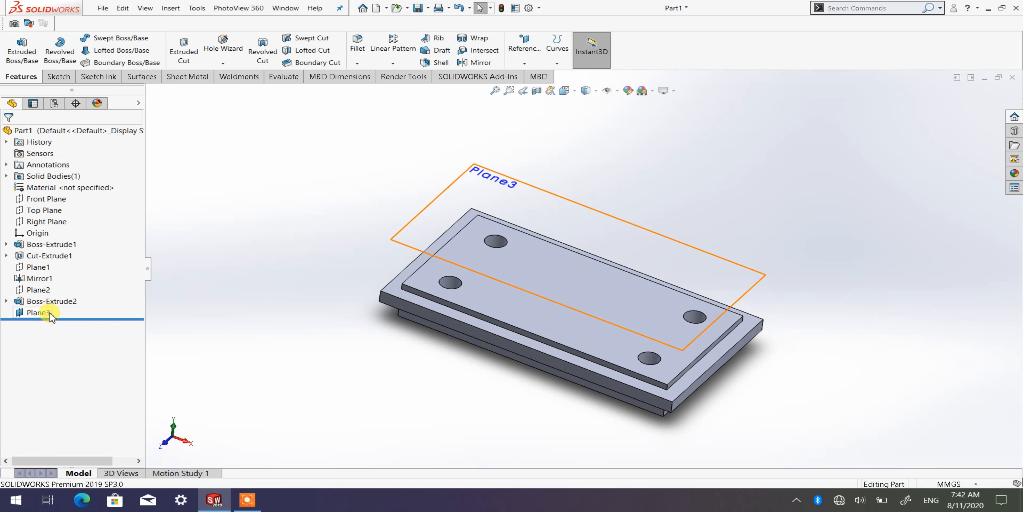
{"action": "left_click", "coordinate": [593, 214]}
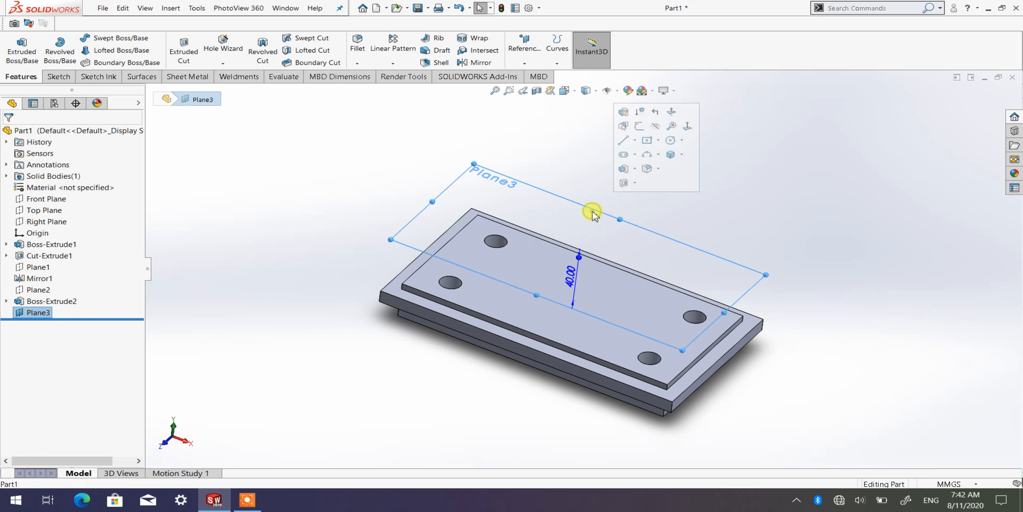
{"action": "left_click", "coordinate": [59, 78]}
{"action": "left_click", "coordinate": [14, 45]}
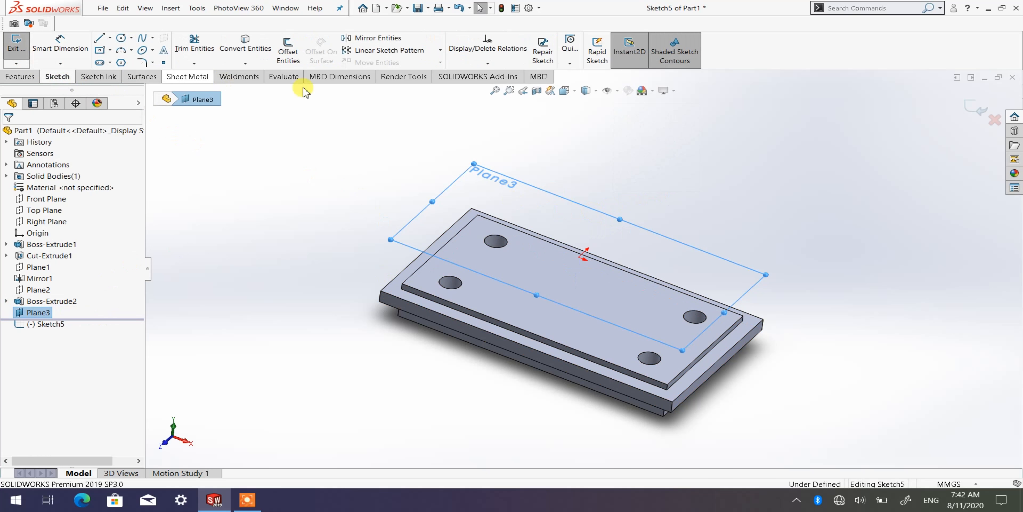
{"action": "left_click", "coordinate": [578, 90]}
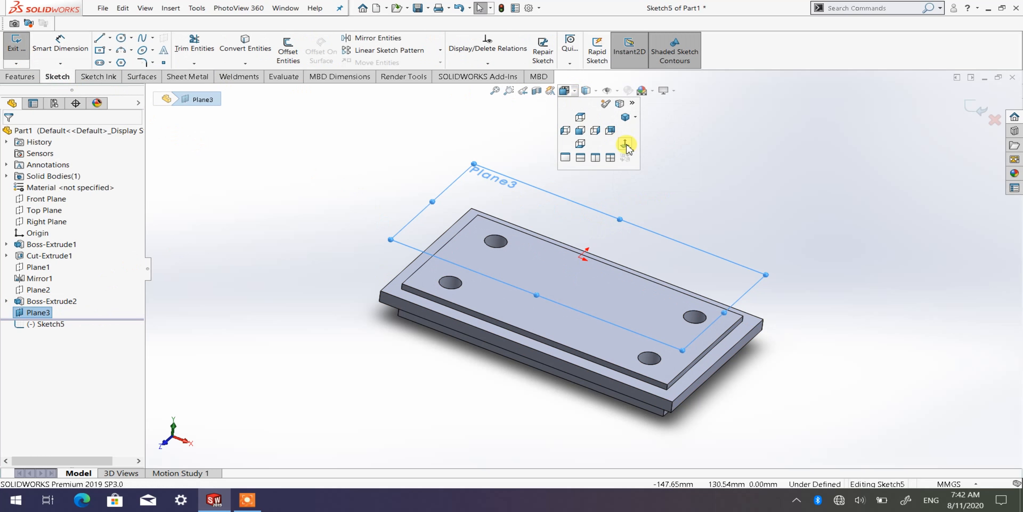
{"action": "left_click", "coordinate": [625, 143]}
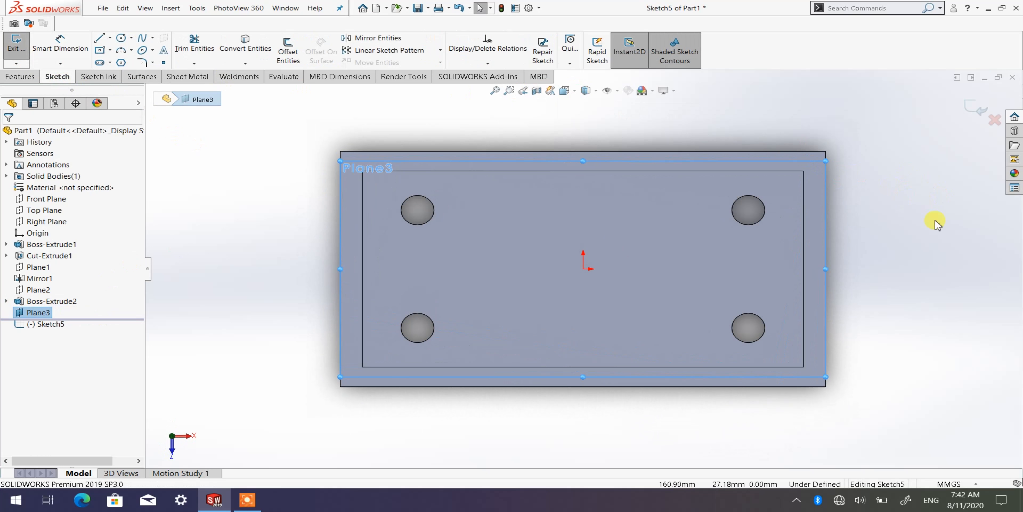
{"action": "left_click", "coordinate": [903, 235]}
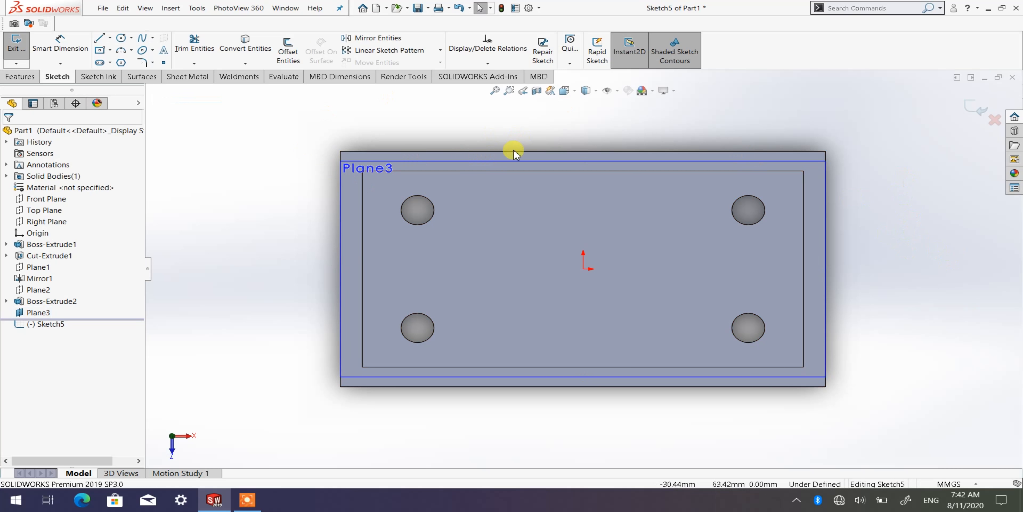
Enlarge the offset plane's displayed border at two opposite corners so it extends past all the plate's edges.
{"action": "left_click", "coordinate": [508, 161]}
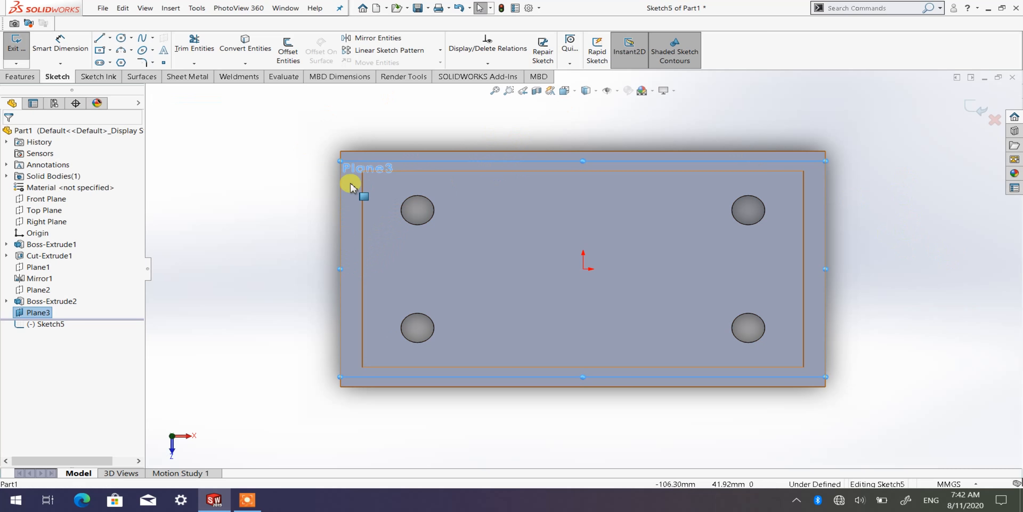
{"action": "left_click_drag", "start_coordinate": [340, 161], "coordinate": [257, 108]}
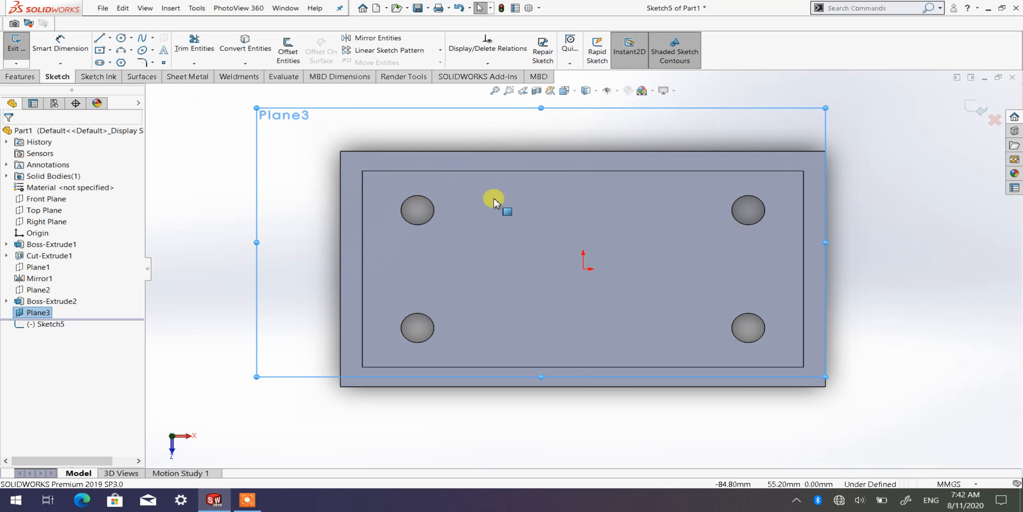
{"action": "left_click_drag", "start_coordinate": [826, 376], "coordinate": [921, 446]}
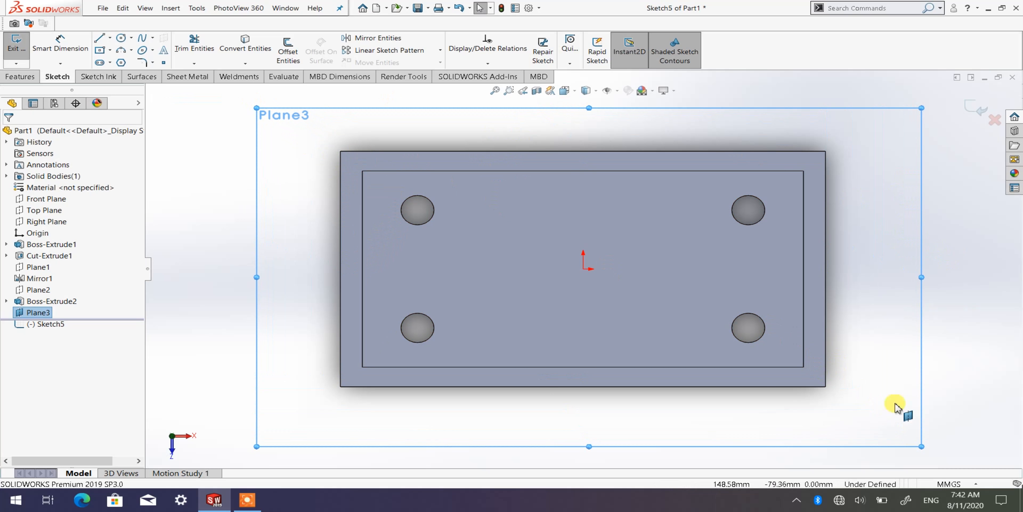
{"action": "left_click", "coordinate": [976, 276]}
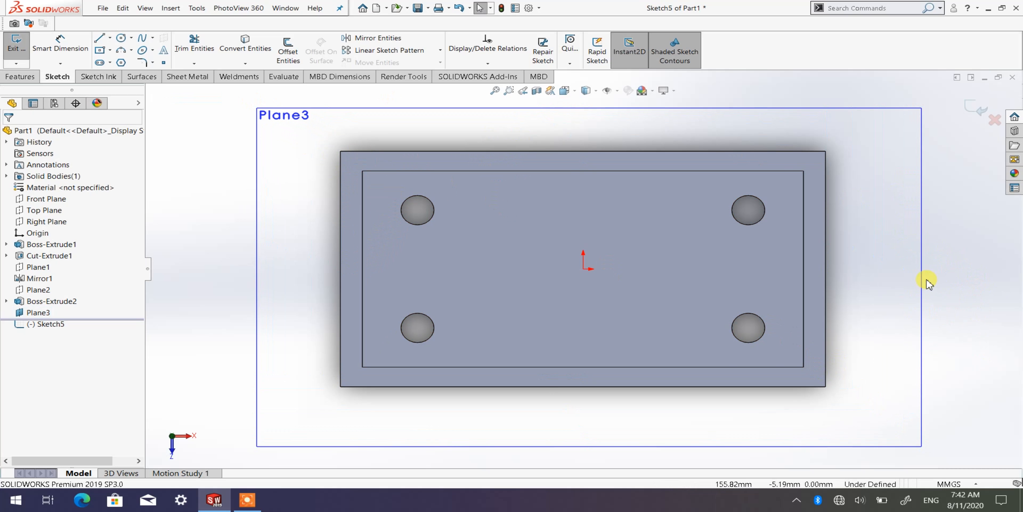
Sketch an irregular closed spline through 13 points around the origin, between the plate's four holes.
{"action": "left_click", "coordinate": [142, 39]}
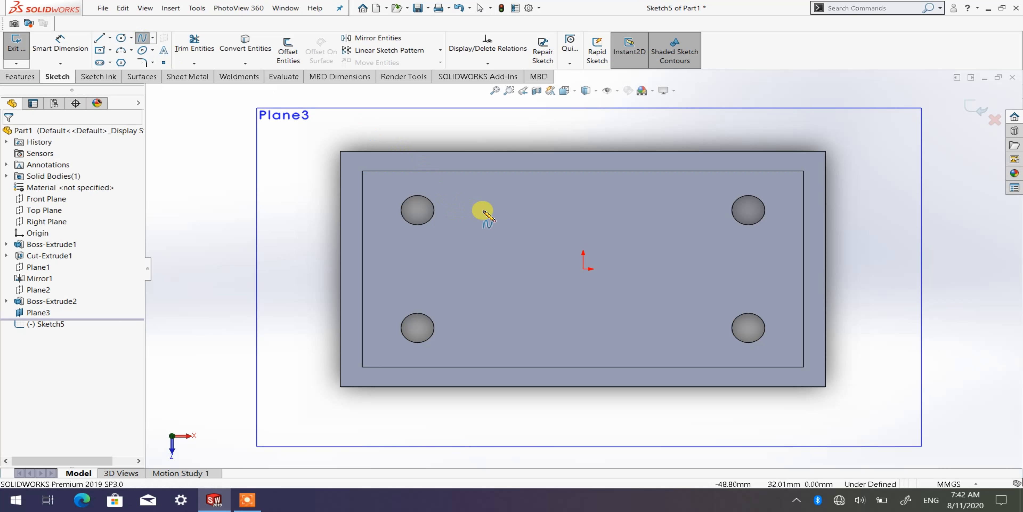
{"action": "left_click", "coordinate": [490, 243]}
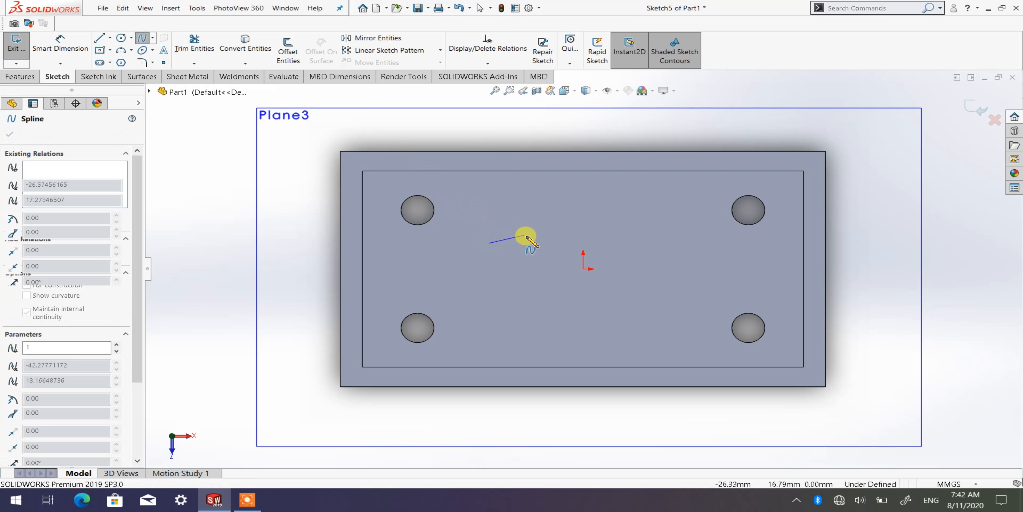
{"action": "left_click", "coordinate": [539, 246]}
{"action": "left_click", "coordinate": [543, 220]}
{"action": "left_click", "coordinate": [575, 217]}
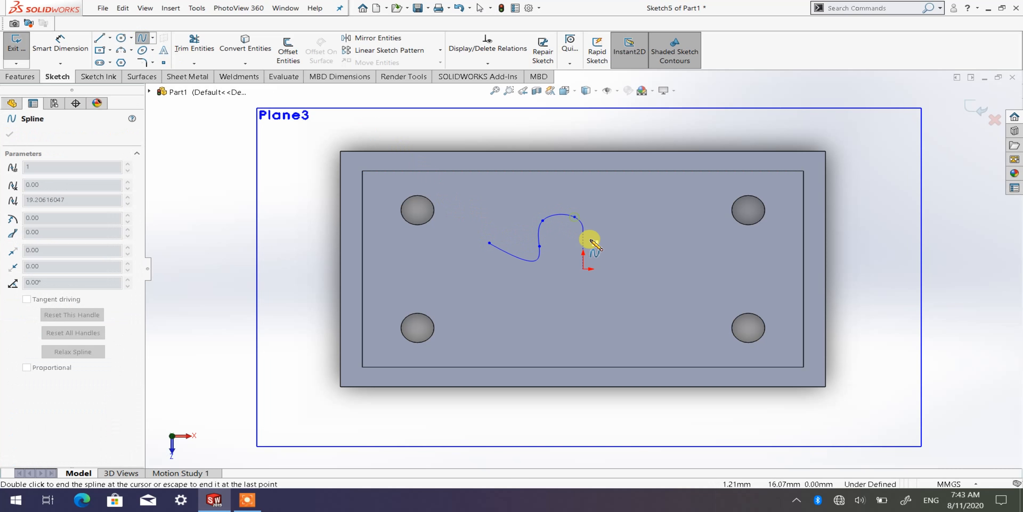
{"action": "left_click", "coordinate": [612, 243]}
{"action": "left_click", "coordinate": [604, 276]}
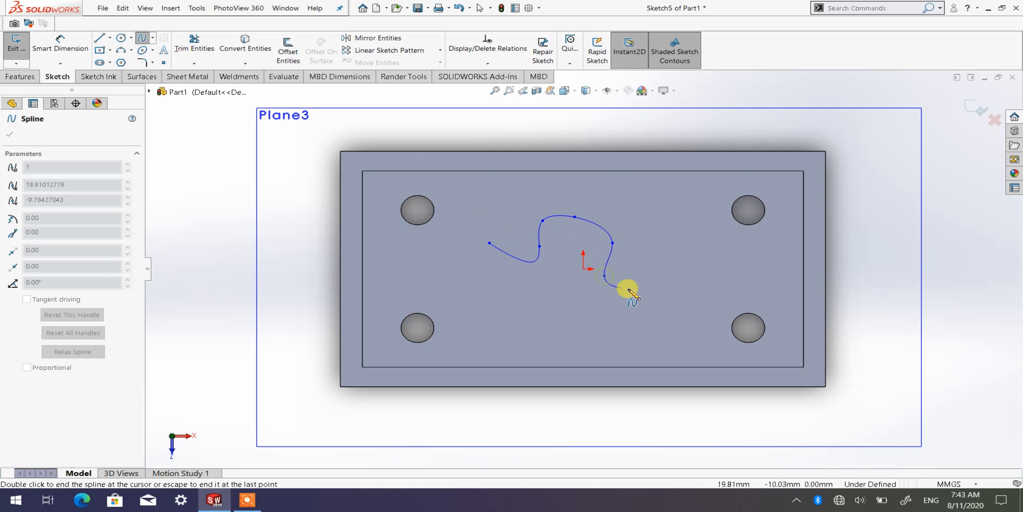
{"action": "left_click", "coordinate": [636, 287]}
{"action": "left_click", "coordinate": [655, 314]}
{"action": "left_click", "coordinate": [619, 332]}
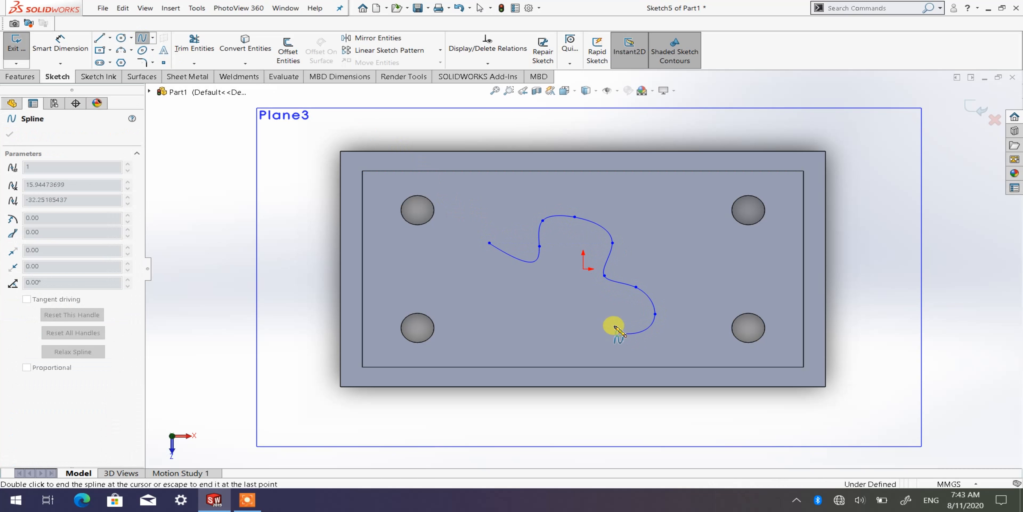
{"action": "left_click", "coordinate": [576, 319]}
{"action": "left_click", "coordinate": [513, 307]}
{"action": "left_click", "coordinate": [470, 291]}
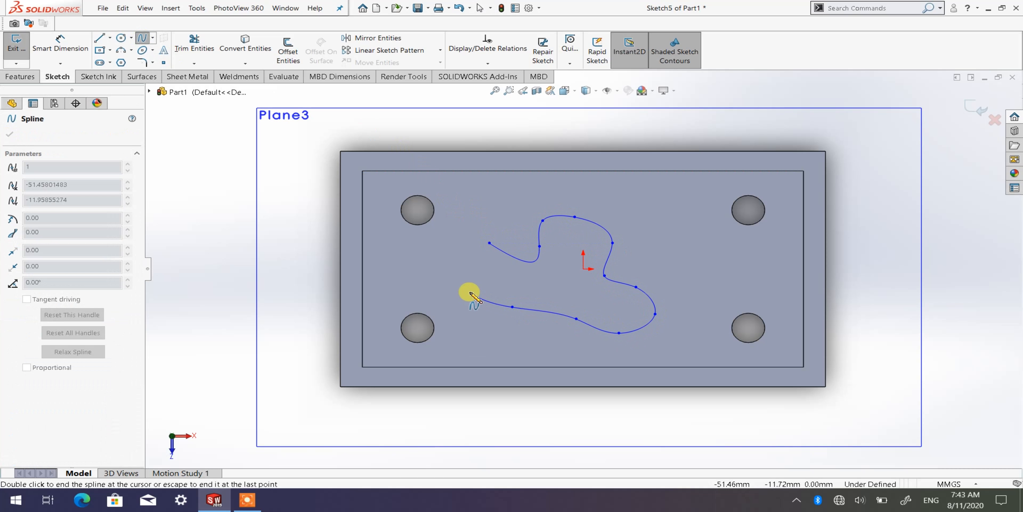
{"action": "left_click", "coordinate": [436, 270]}
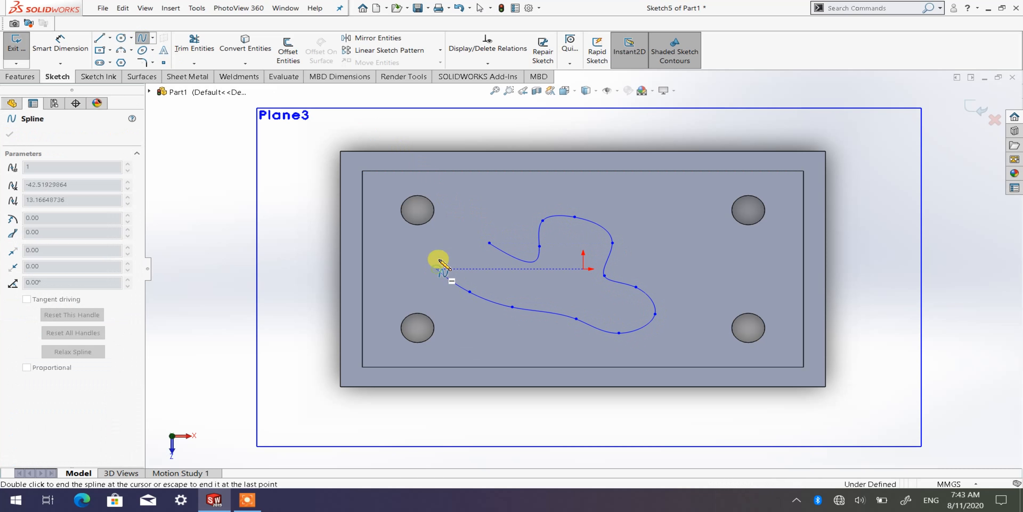
{"action": "left_click", "coordinate": [490, 243]}
{"action": "right_click", "coordinate": [487, 240]}
{"action": "left_click", "coordinate": [516, 253]}
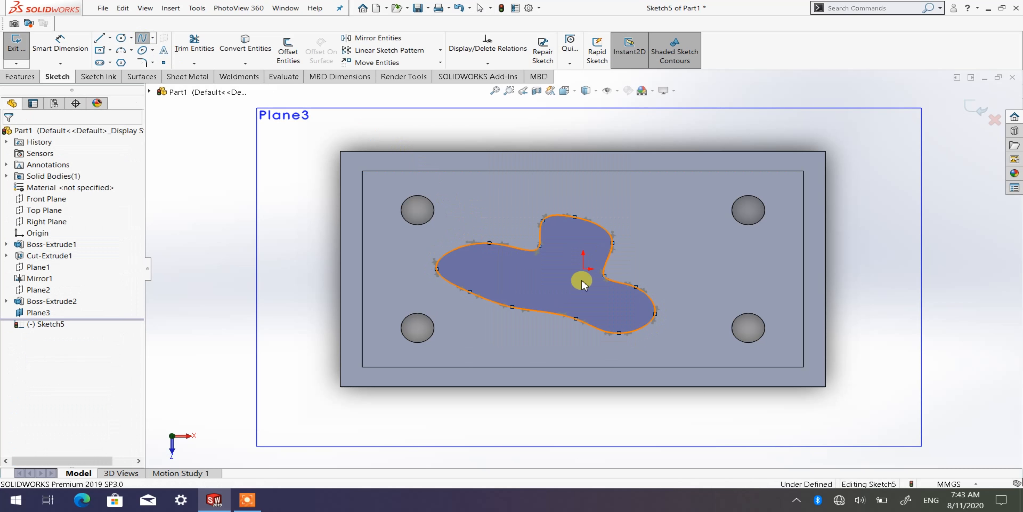
Extrude the closed spline downward from the offset plane with Up To Surface, ending at the plate's raised top face, with Merge result on.
{"action": "middle_click_drag", "start_coordinate": [413, 407], "coordinate": [409, 207]}
{"action": "left_click", "coordinate": [20, 76]}
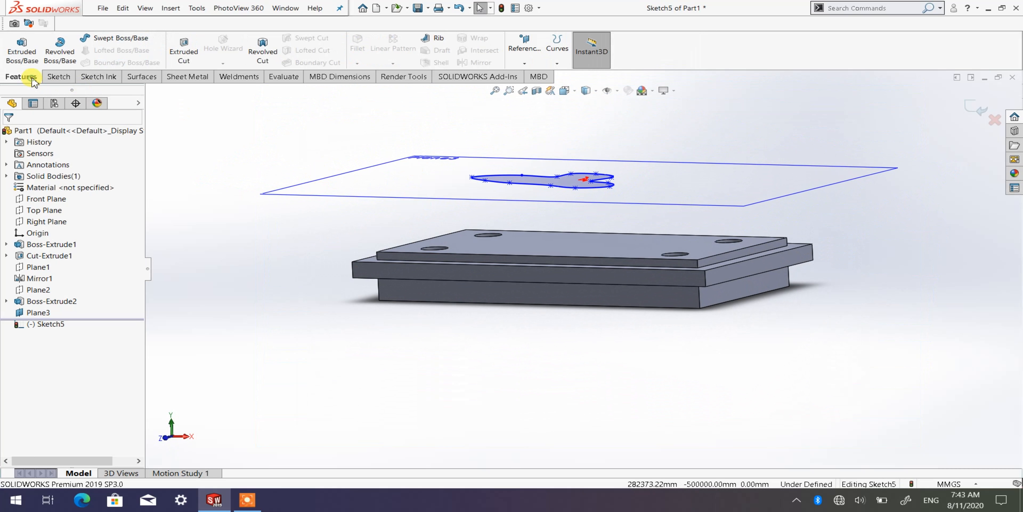
{"action": "left_click", "coordinate": [21, 47]}
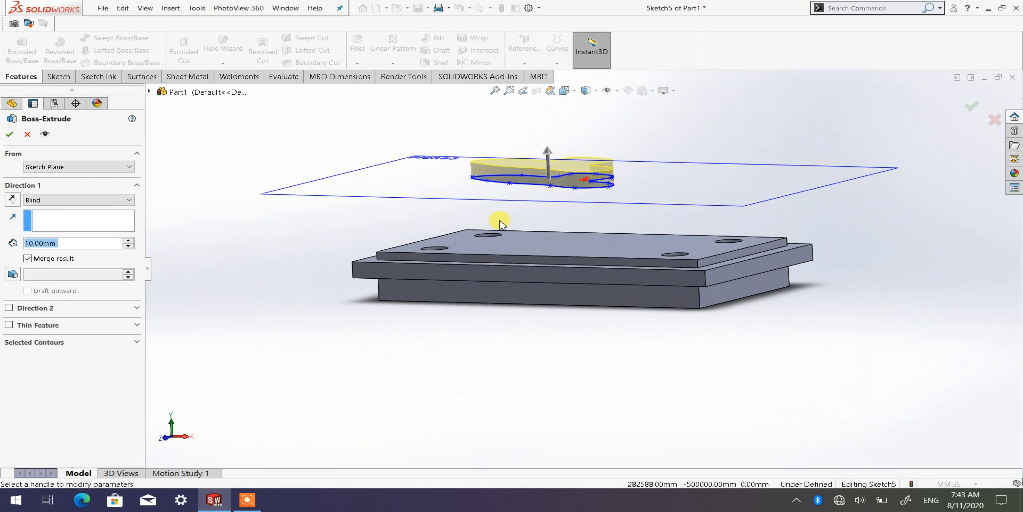
{"action": "left_click", "coordinate": [12, 199]}
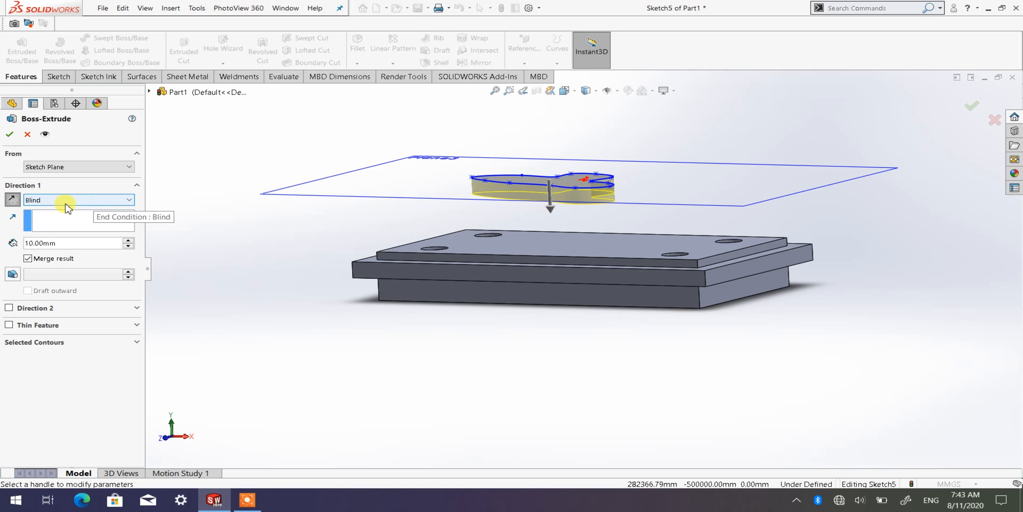
{"action": "left_click", "coordinate": [76, 205]}
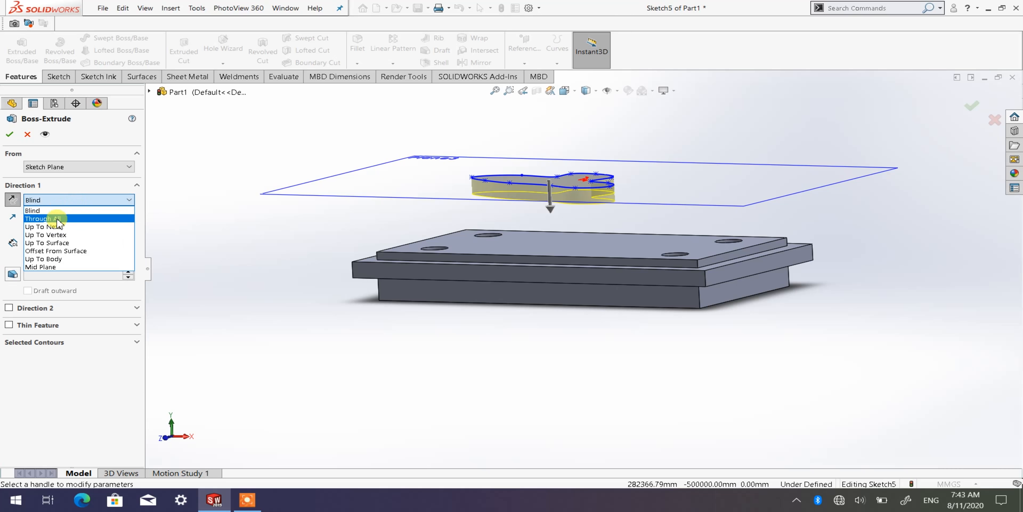
{"action": "left_click", "coordinate": [60, 242]}
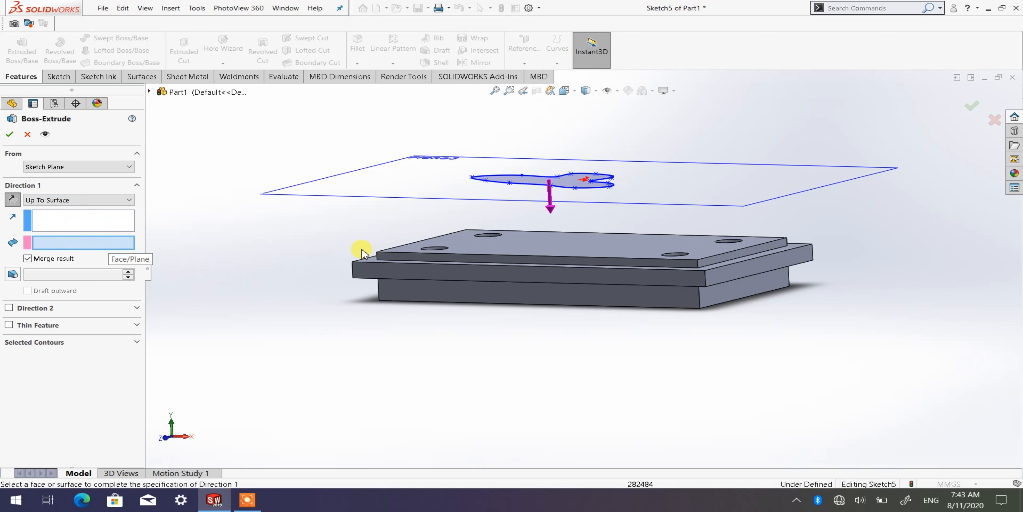
{"action": "middle_click_drag", "start_coordinate": [413, 305], "coordinate": [421, 326]}
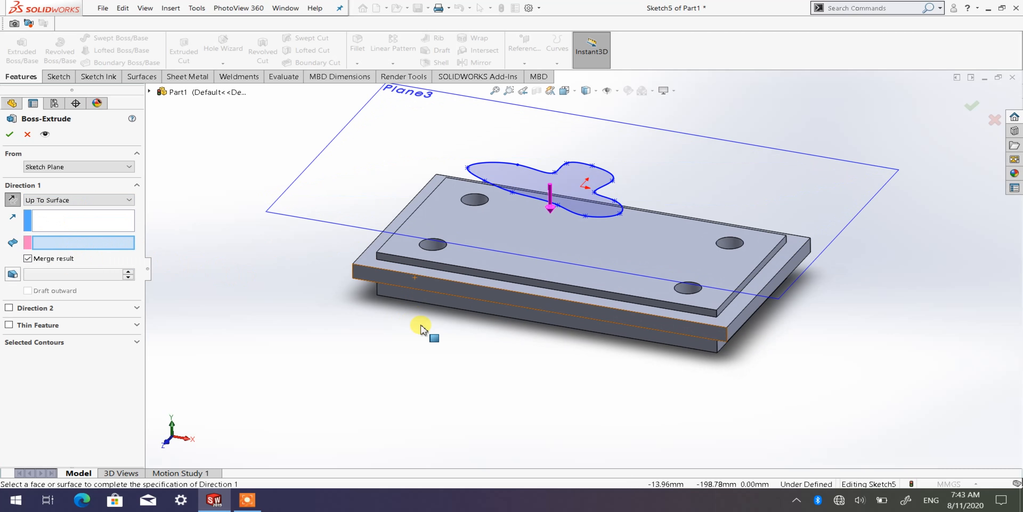
{"action": "left_click", "coordinate": [507, 266]}
{"action": "mouse_move", "coordinate": [369, 372]}
{"action": "middle_mouse_down"}
{"action": "mouse_move", "coordinate": [383, 349]}
{"action": "mouse_move", "coordinate": [365, 365]}
{"action": "mouse_move", "coordinate": [377, 372]}
{"action": "middle_mouse_up"}
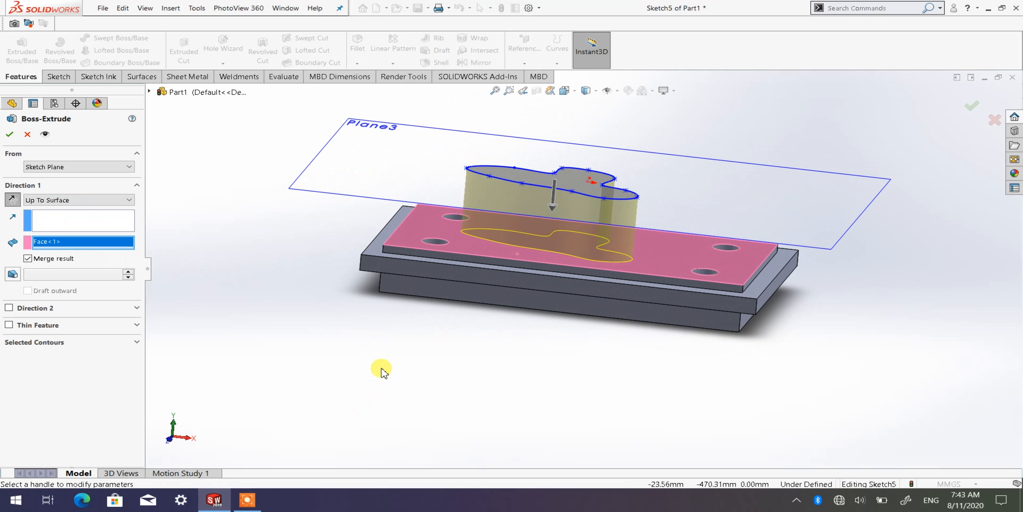
{"action": "left_click", "coordinate": [10, 135]}
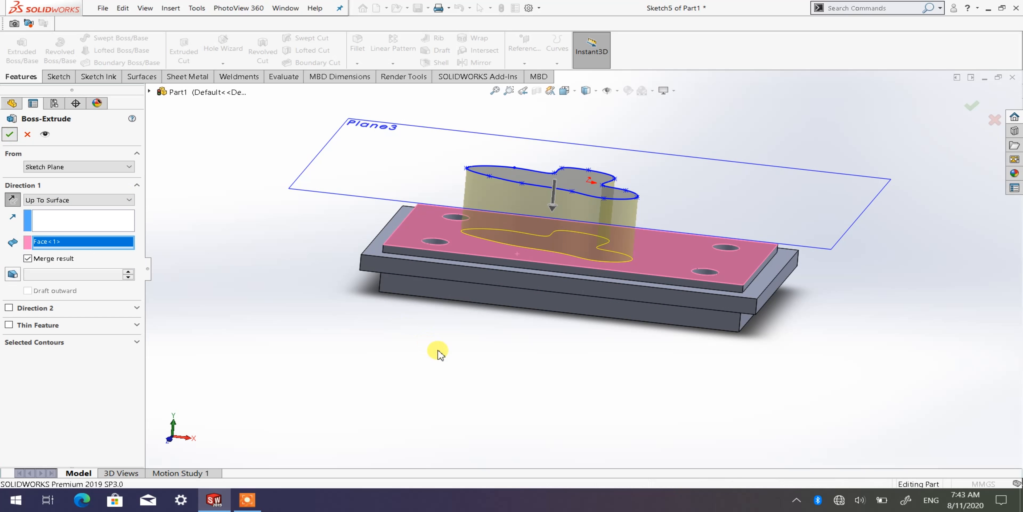
Examine from several angles how the spline-shaped boss spans between the offset plane and the plate's raised top face.
{"action": "middle_click_drag", "start_coordinate": [455, 355], "coordinate": [697, 292]}
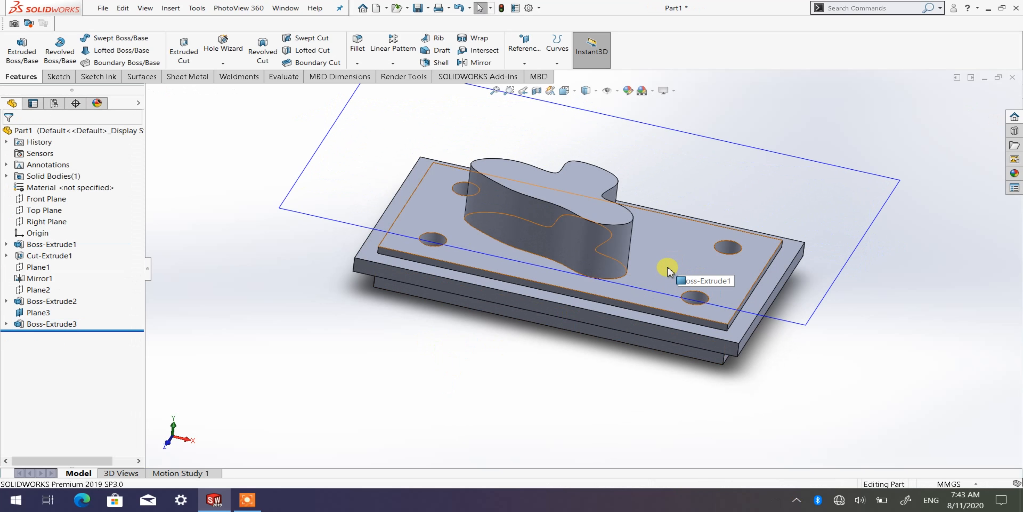
{"action": "middle_click_drag", "start_coordinate": [539, 392], "coordinate": [542, 447]}
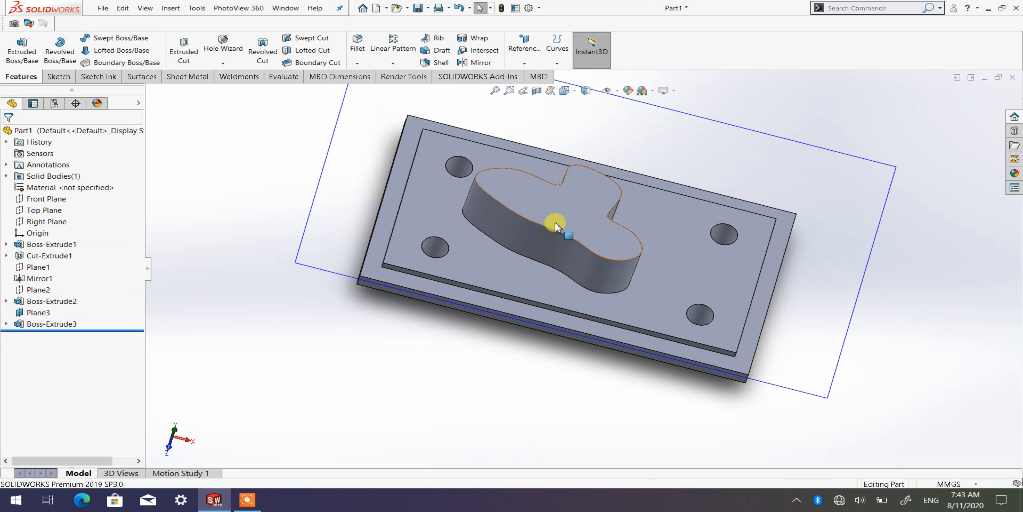
{"action": "middle_click_drag", "start_coordinate": [656, 293], "coordinate": [643, 231]}
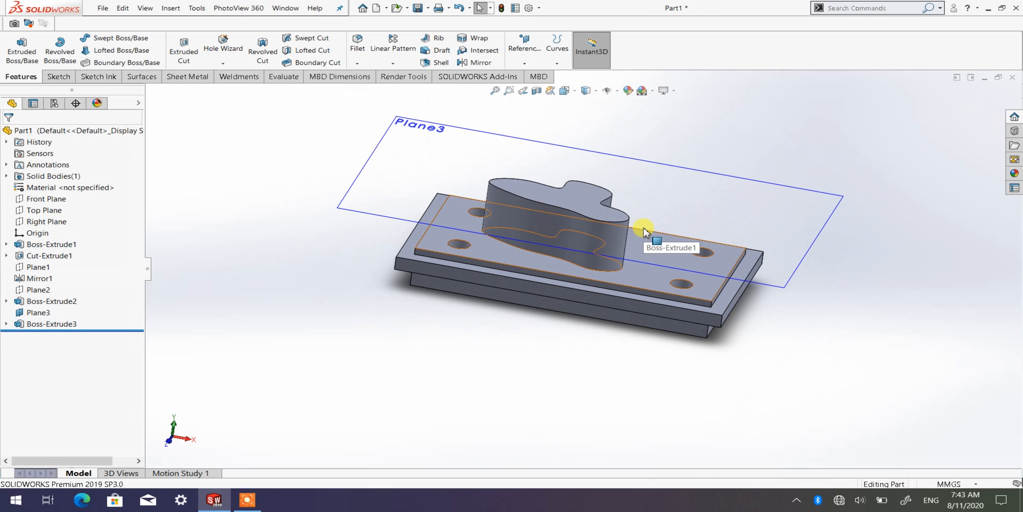
{"action": "middle_click_drag", "start_coordinate": [621, 201], "coordinate": [605, 196]}
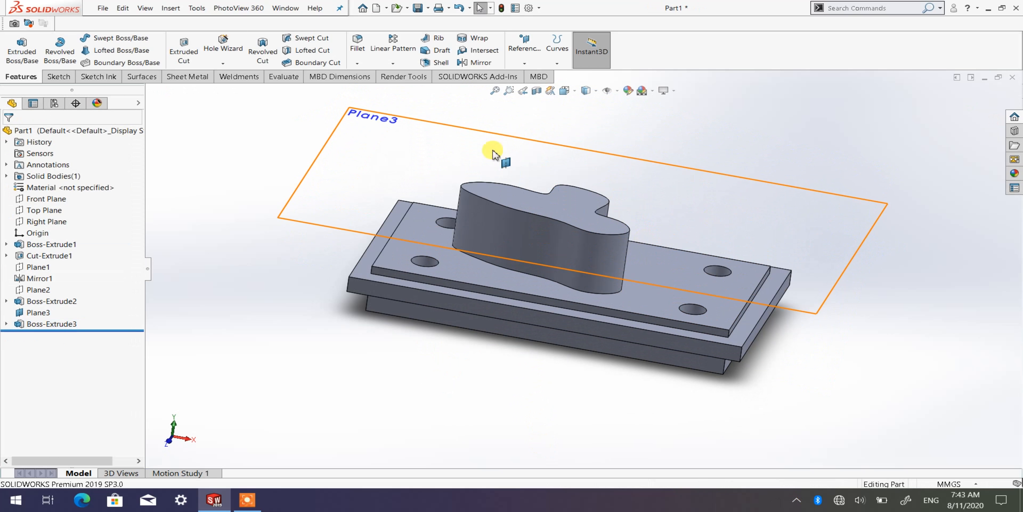
{"action": "middle_click_drag", "start_coordinate": [492, 322], "coordinate": [492, 306]}
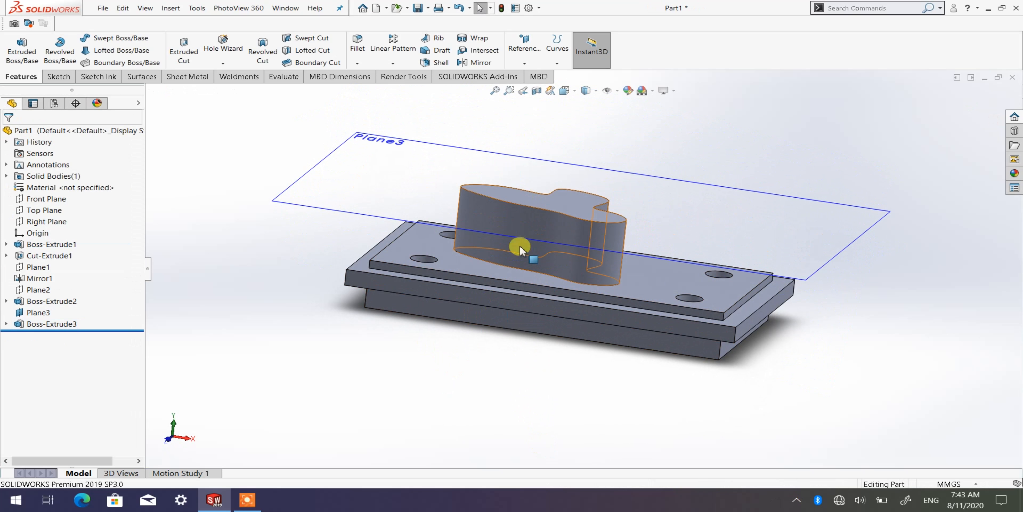
{"action": "left_click", "coordinate": [568, 234]}
{"action": "left_click", "coordinate": [523, 180]}
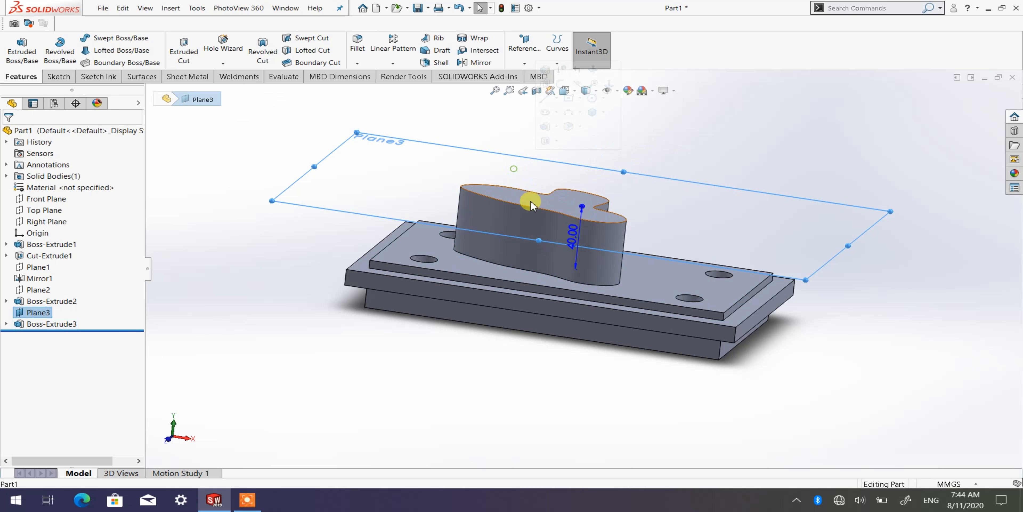
{"action": "left_click", "coordinate": [532, 216]}
{"action": "left_click", "coordinate": [320, 264]}
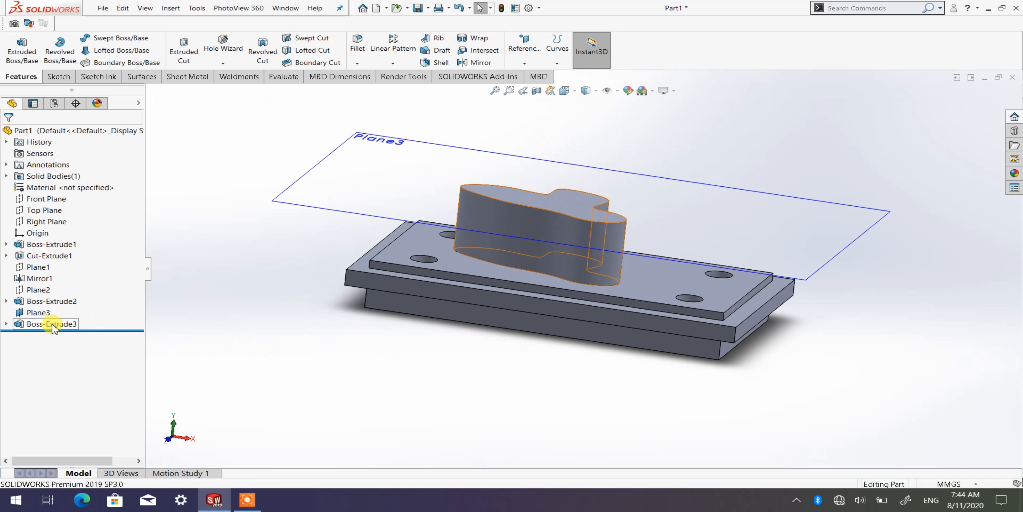
Edit the spline boss's extrusion and reverse its direction, keeping Up To Surface with the plate's top face.
{"action": "right_click", "coordinate": [54, 327]}
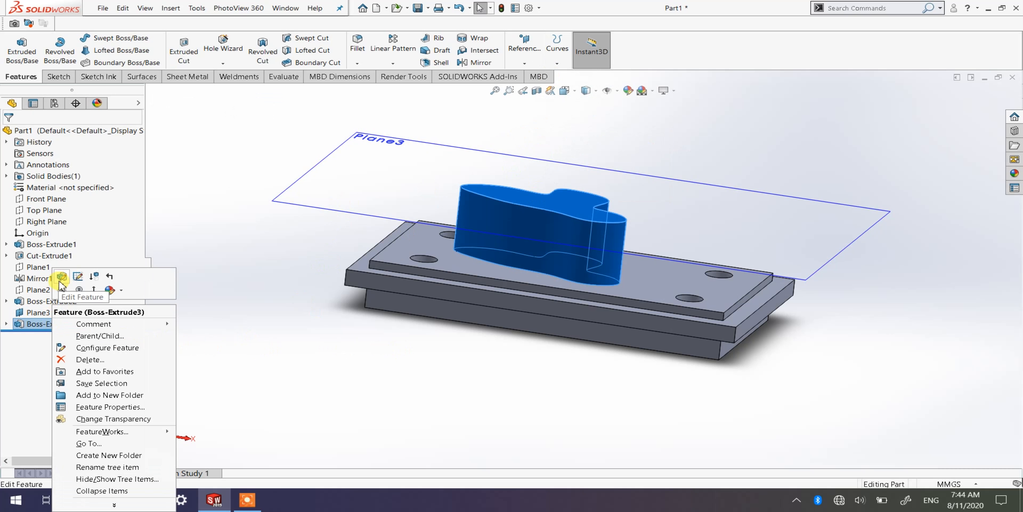
{"action": "left_click", "coordinate": [62, 276]}
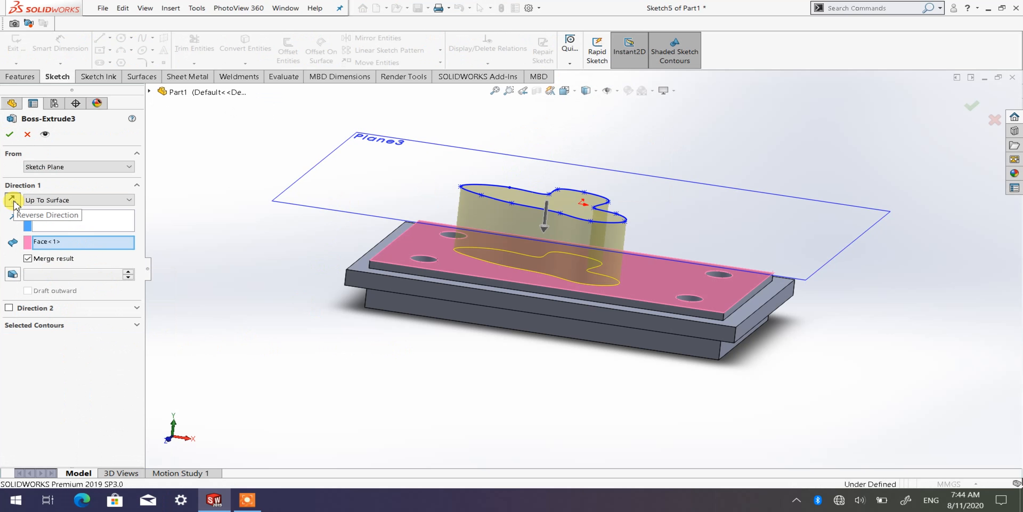
{"action": "left_click", "coordinate": [13, 202]}
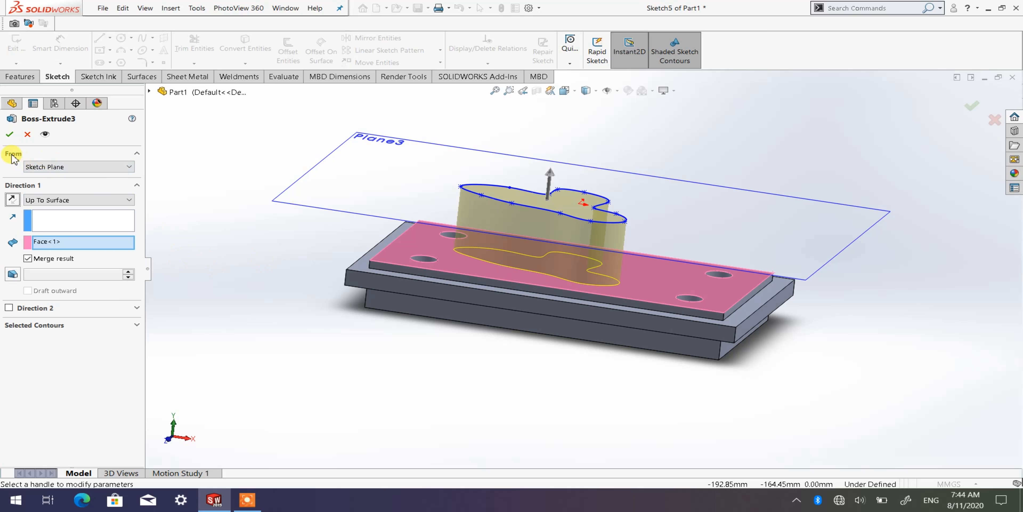
{"action": "left_click", "coordinate": [9, 135]}
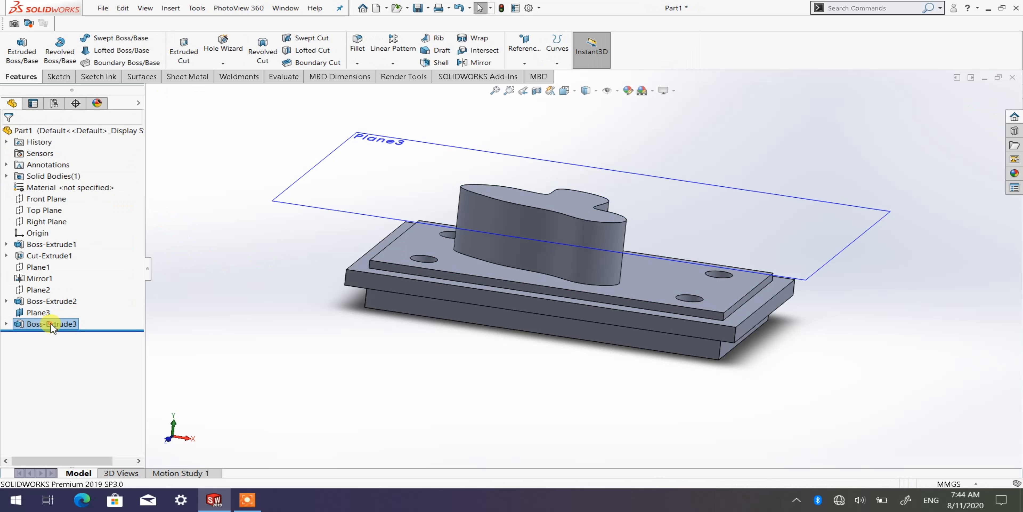
{"action": "right_click", "coordinate": [52, 324]}
{"action": "left_click", "coordinate": [63, 270]}
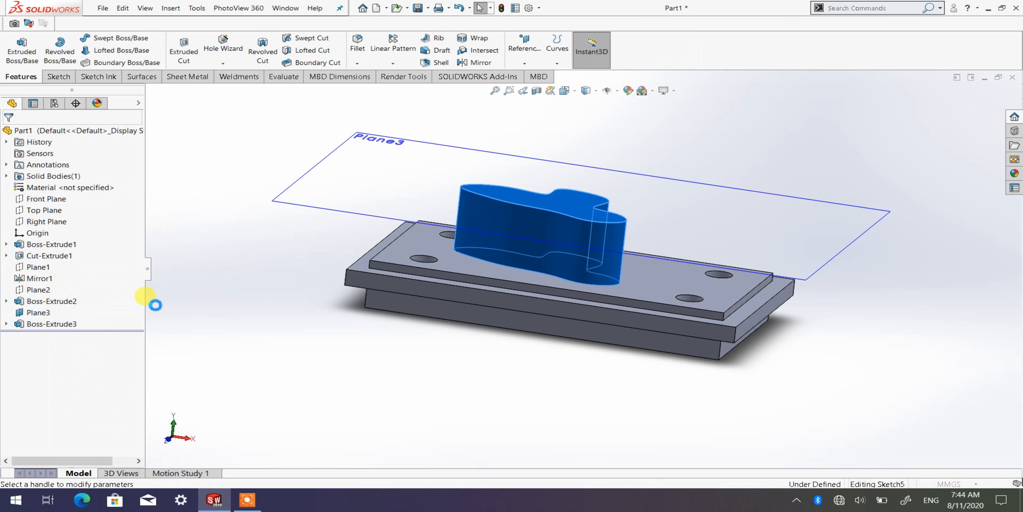
{"action": "left_click", "coordinate": [28, 259]}
{"action": "left_click", "coordinate": [12, 199]}
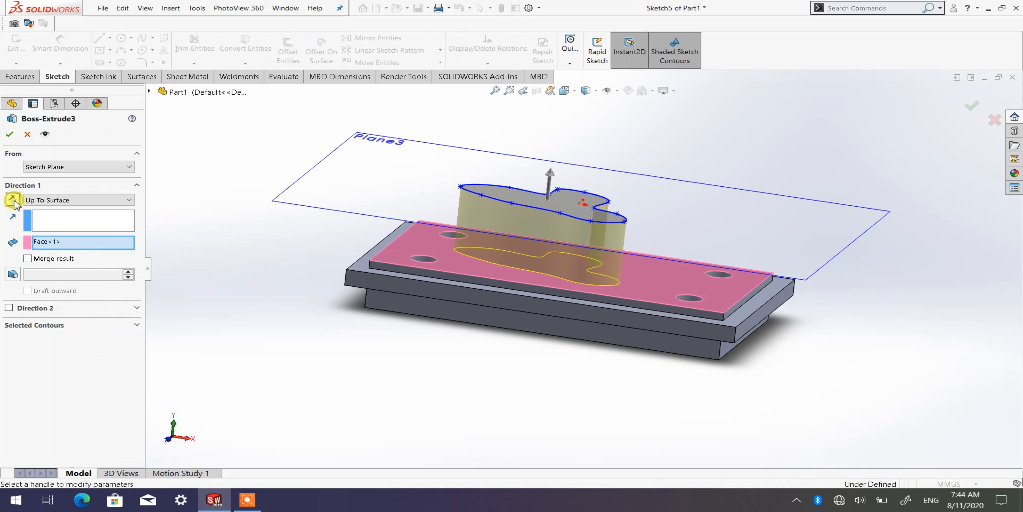
{"action": "middle_click_drag", "start_coordinate": [476, 263], "coordinate": [464, 293]}
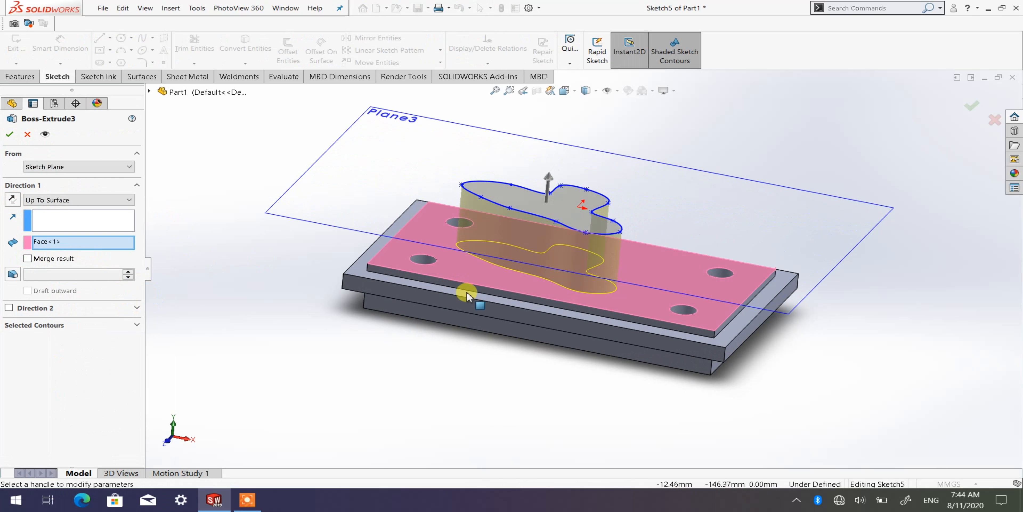
{"action": "left_click", "coordinate": [107, 200]}
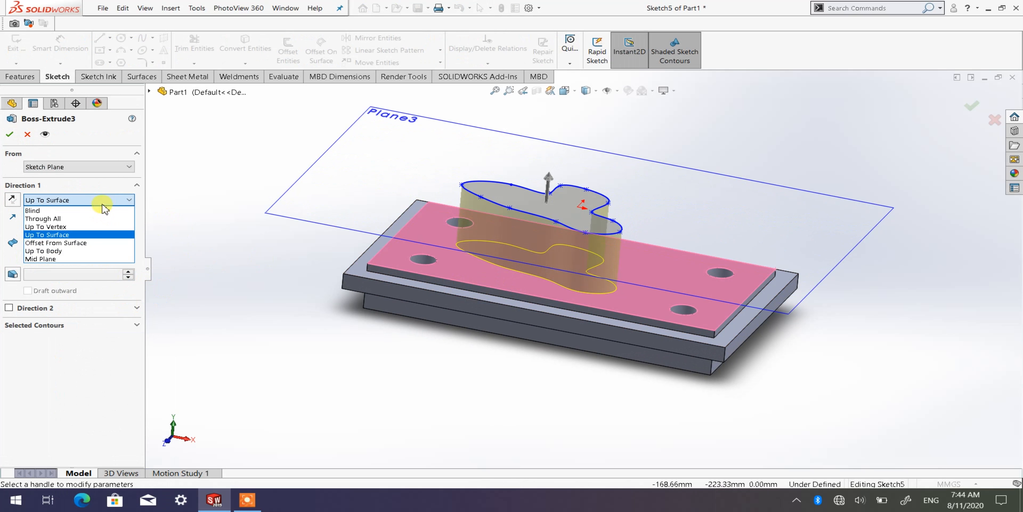
{"action": "left_click", "coordinate": [31, 210]}
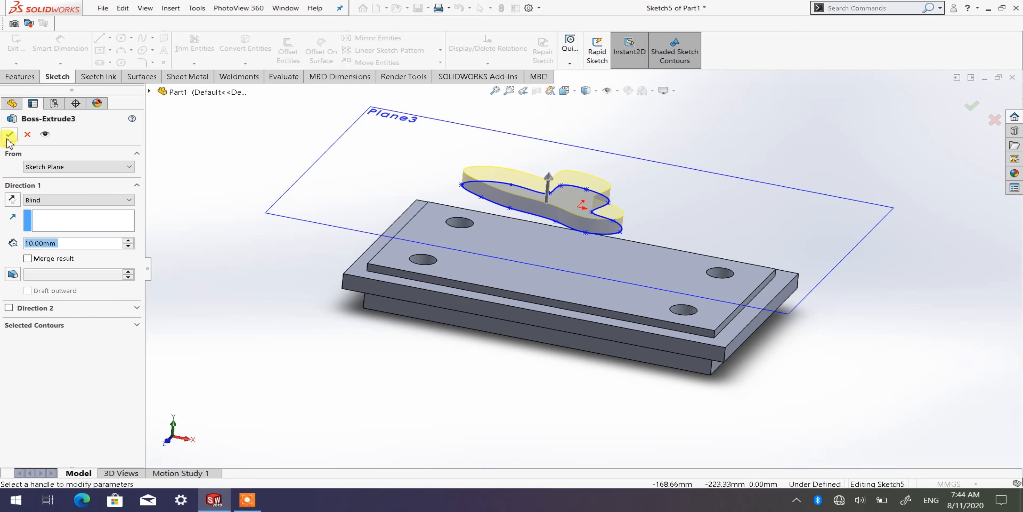
{"action": "left_click", "coordinate": [23, 137]}
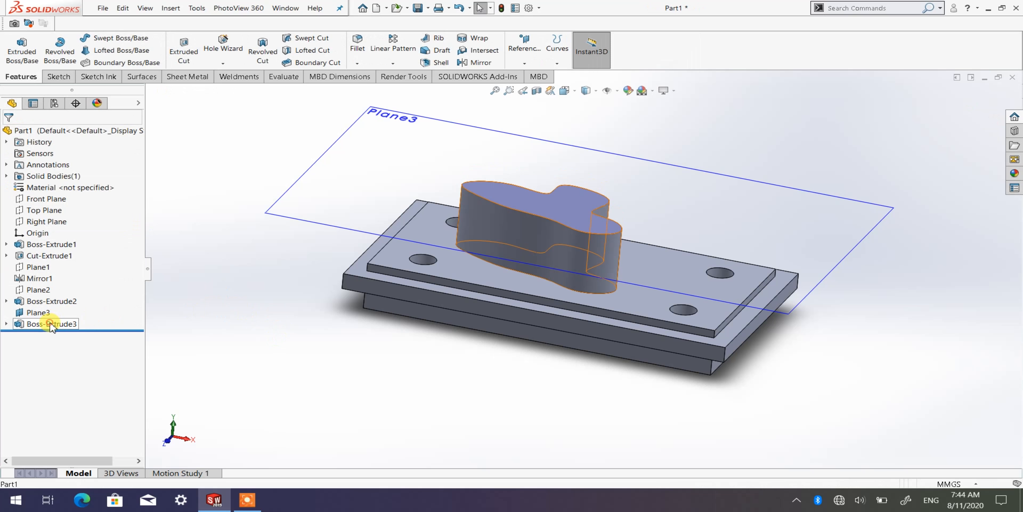
Change the spline boss's end condition to Blind with a depth of 50 mm, extruding upward from the offset plane.
{"action": "right_click", "coordinate": [51, 325]}
{"action": "left_click", "coordinate": [60, 276]}
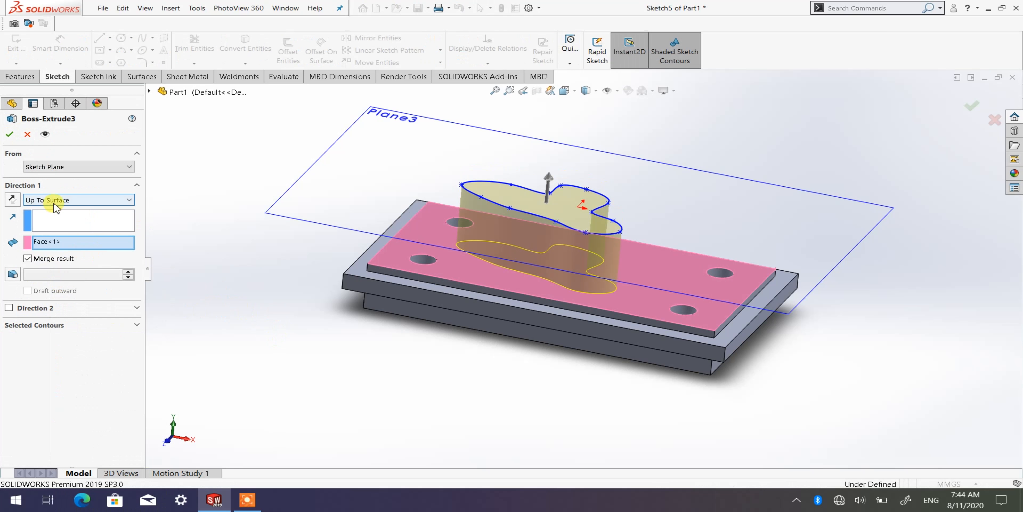
{"action": "left_click", "coordinate": [110, 203]}
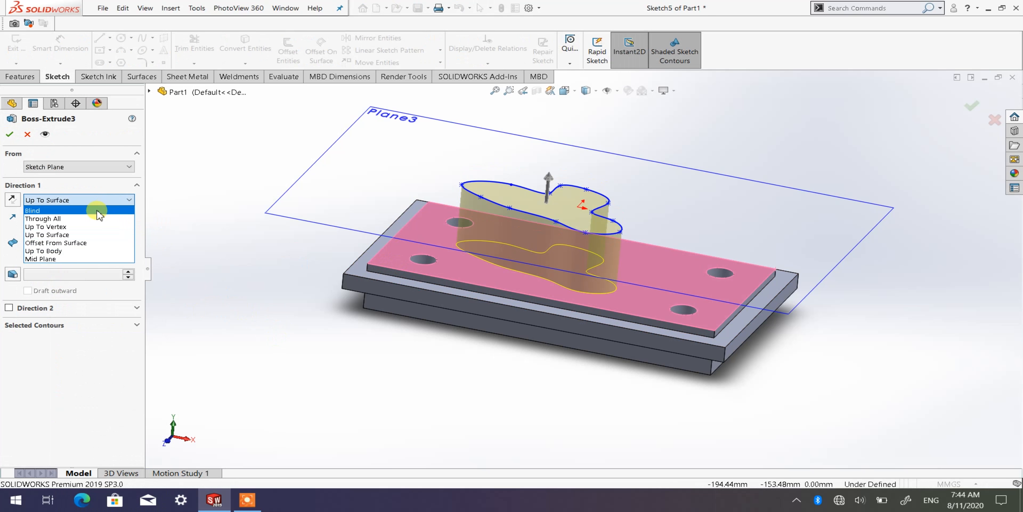
{"action": "left_click", "coordinate": [96, 210]}
{"action": "middle_click_drag", "start_coordinate": [564, 200], "coordinate": [535, 153]}
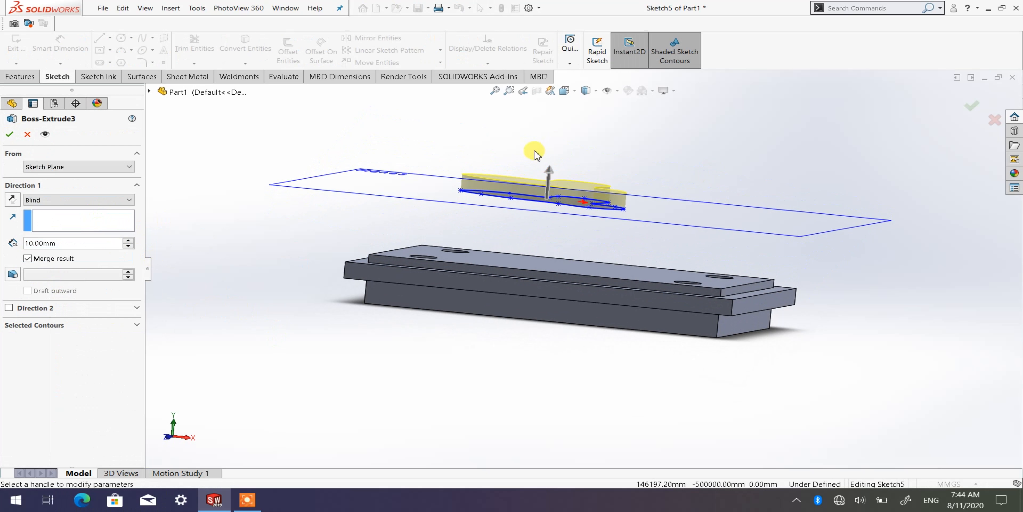
{"action": "left_click", "coordinate": [129, 240]}
{"action": "left_click", "coordinate": [129, 240]}
{"action": "left_click", "coordinate": [129, 240]}
{"action": "left_click", "coordinate": [129, 240]}
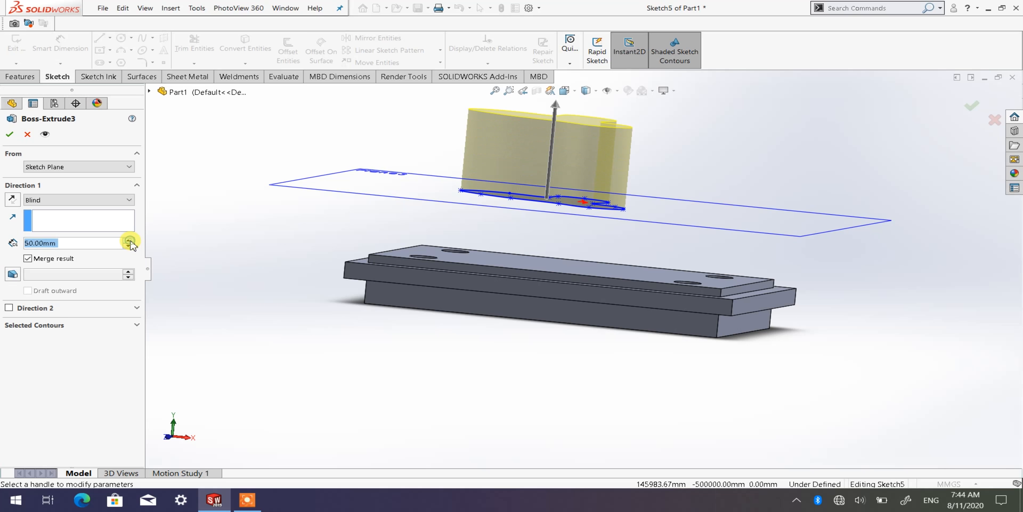
{"action": "left_click", "coordinate": [10, 134]}
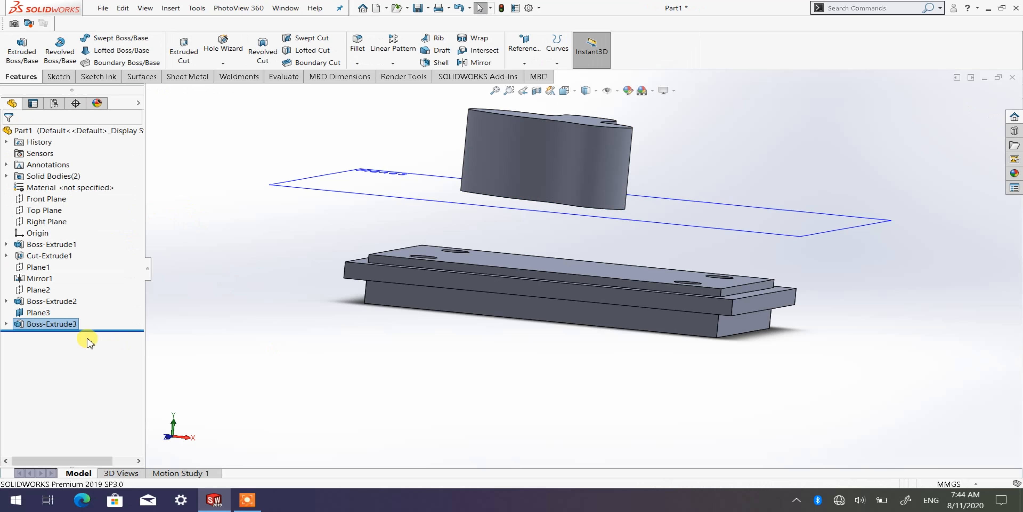
Try to turn on Merge result for the spline boss that is detached from the plate.
{"action": "right_click", "coordinate": [73, 325]}
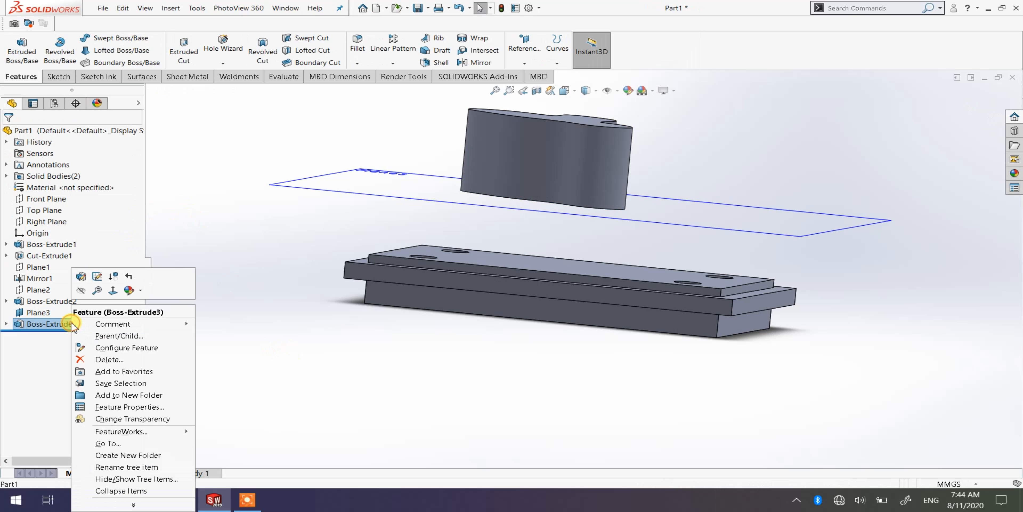
{"action": "left_click", "coordinate": [82, 277]}
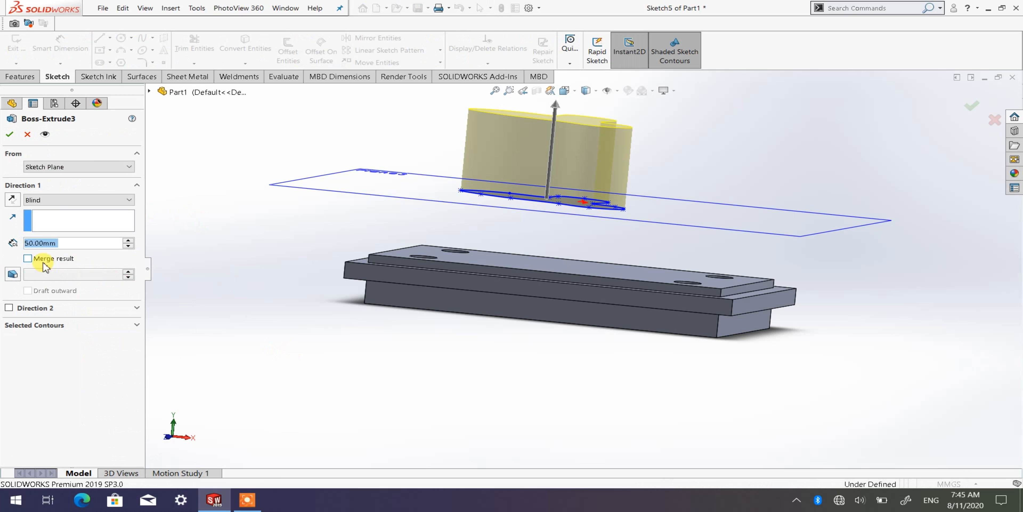
{"action": "left_click", "coordinate": [28, 259]}
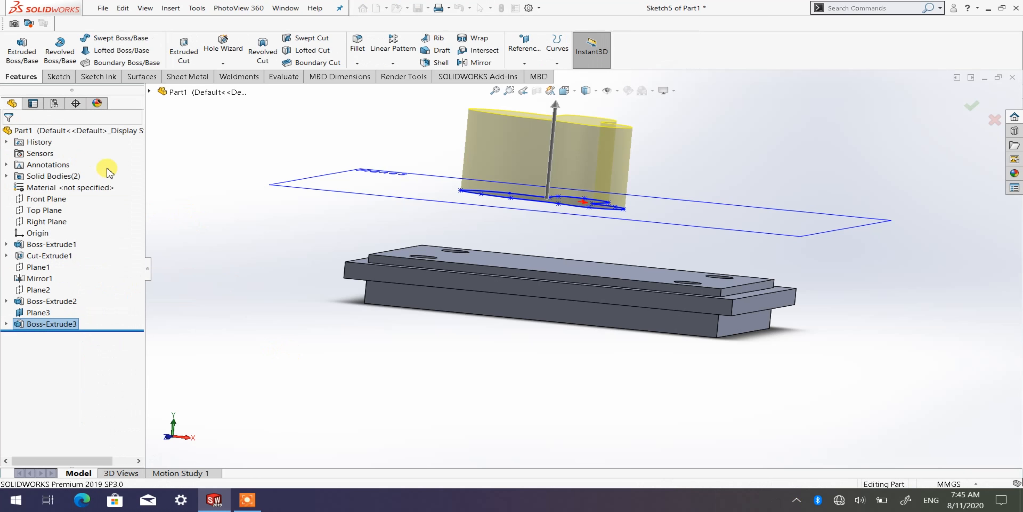
Try again to merge the detached 50 mm Blind spline boss with the plate by enabling Merge result in its extrusion.
{"action": "right_click", "coordinate": [39, 323]}
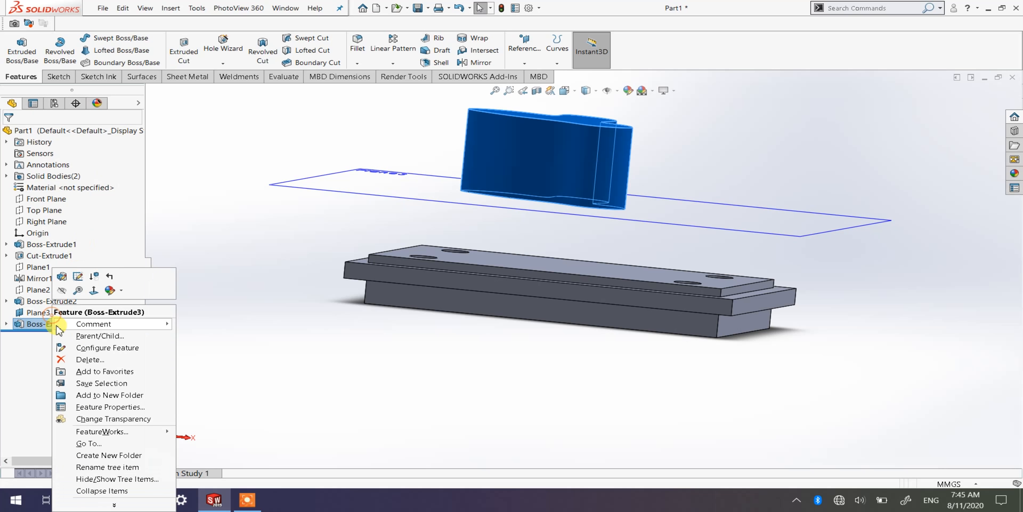
{"action": "left_click", "coordinate": [49, 275]}
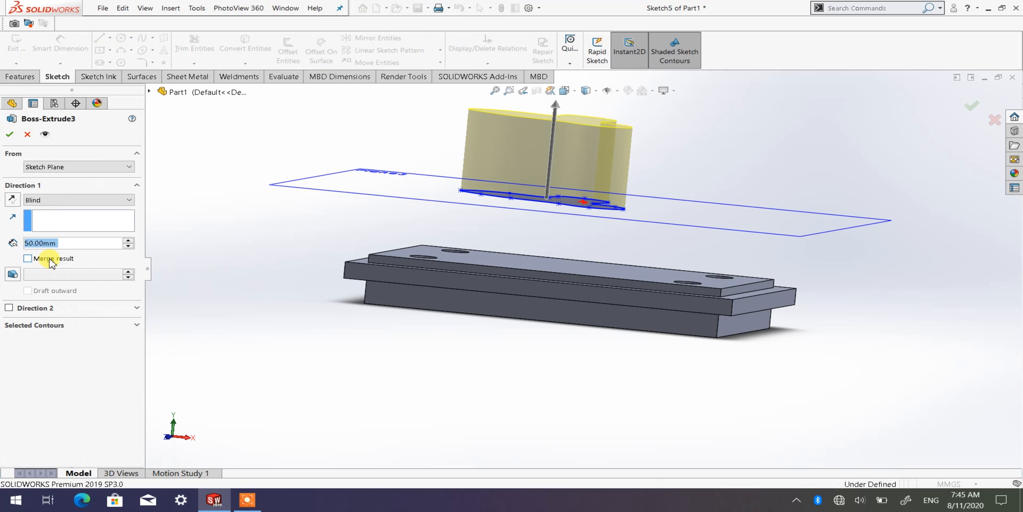
{"action": "left_click", "coordinate": [29, 259]}
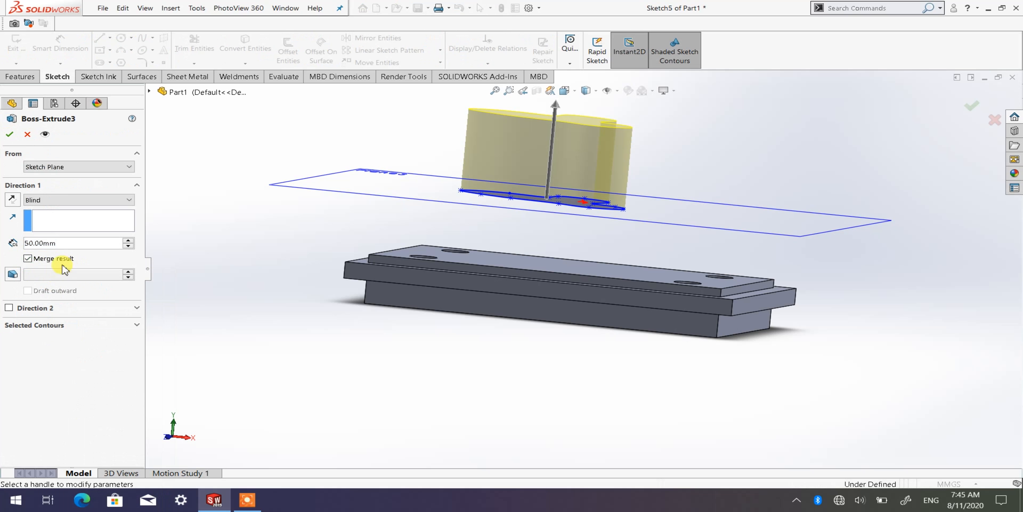
{"action": "left_click", "coordinate": [12, 137]}
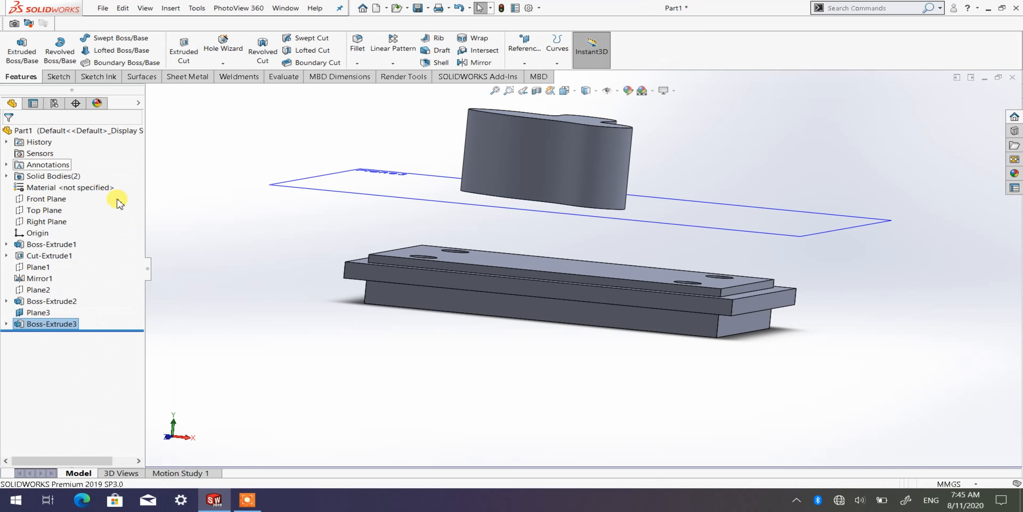
{"action": "right_click", "coordinate": [70, 325]}
{"action": "left_click", "coordinate": [76, 271]}
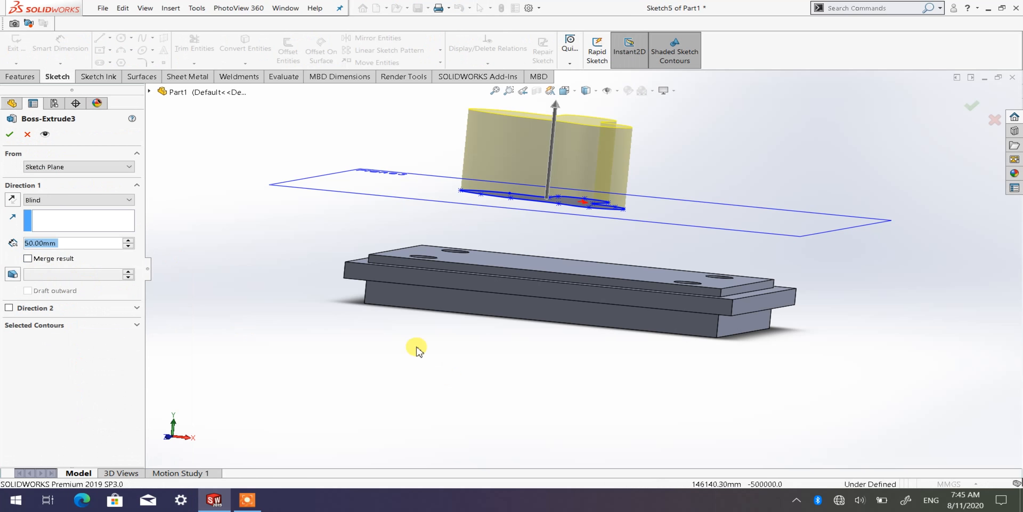
{"action": "middle_click_drag", "start_coordinate": [484, 351], "coordinate": [463, 376]}
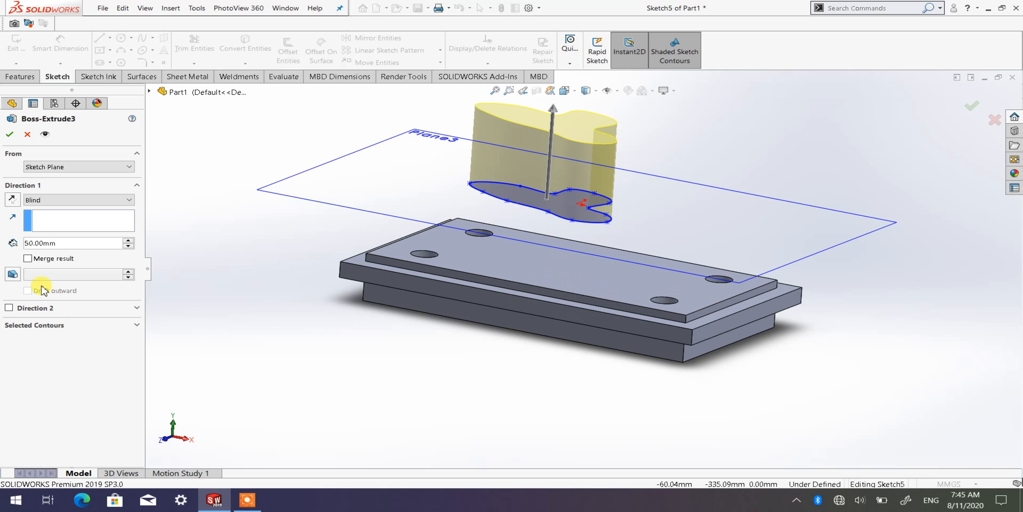
{"action": "left_click", "coordinate": [28, 258]}
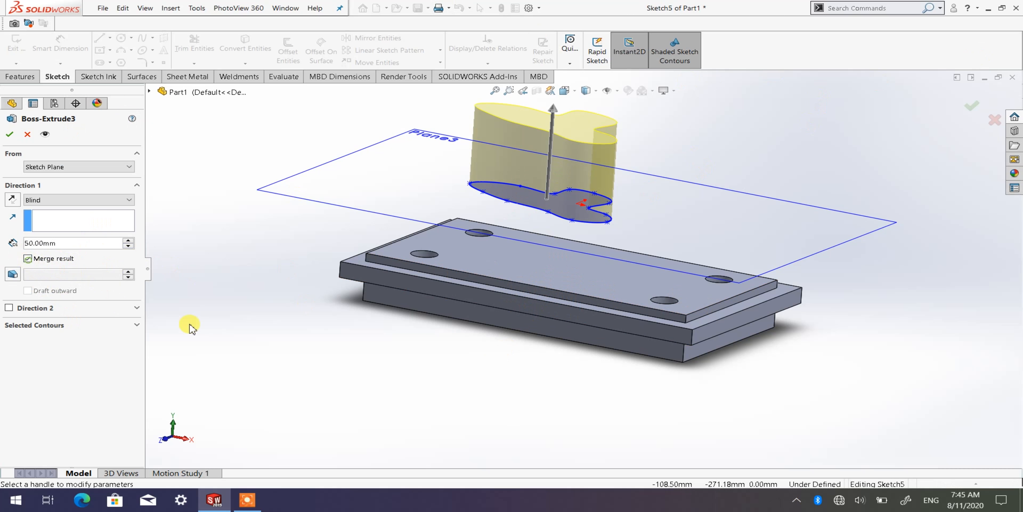
{"action": "left_click", "coordinate": [9, 135]}
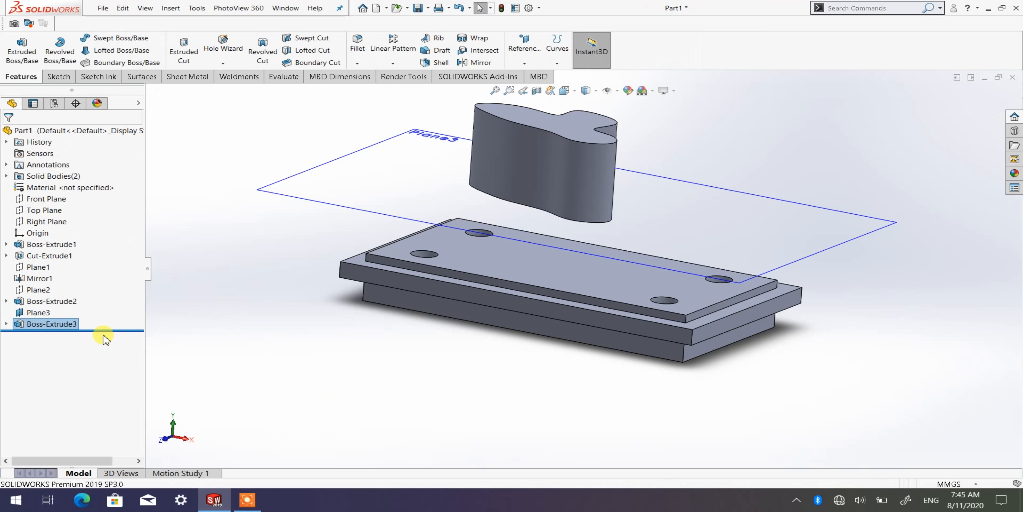
Reopen the spline boss's extrusion definition to check its Merge result setting and close it.
{"action": "right_click", "coordinate": [66, 331]}
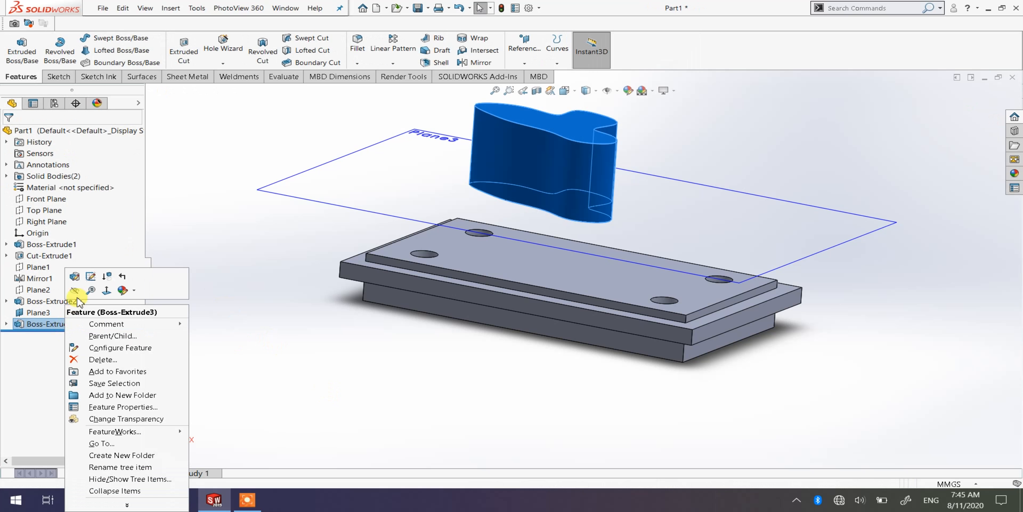
{"action": "left_click", "coordinate": [74, 277]}
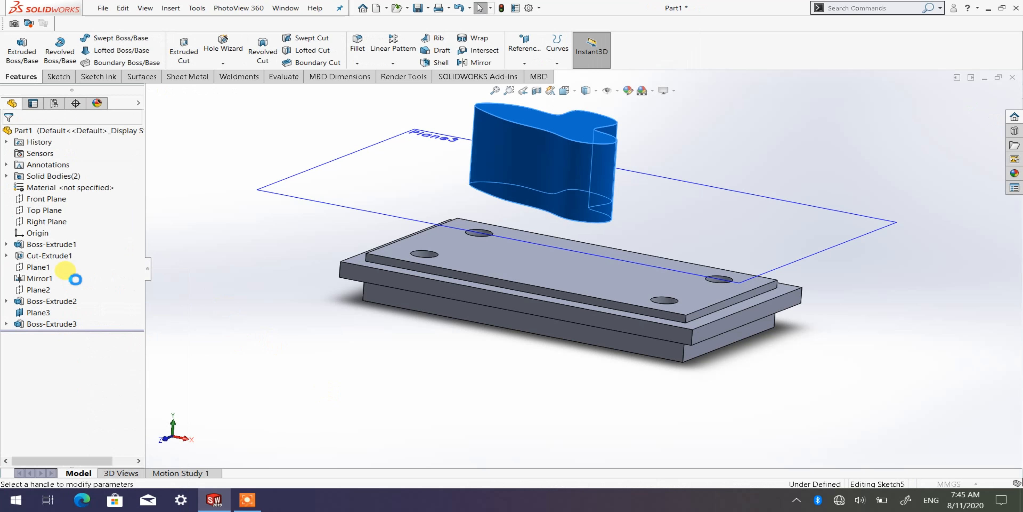
{"action": "left_click", "coordinate": [28, 254]}
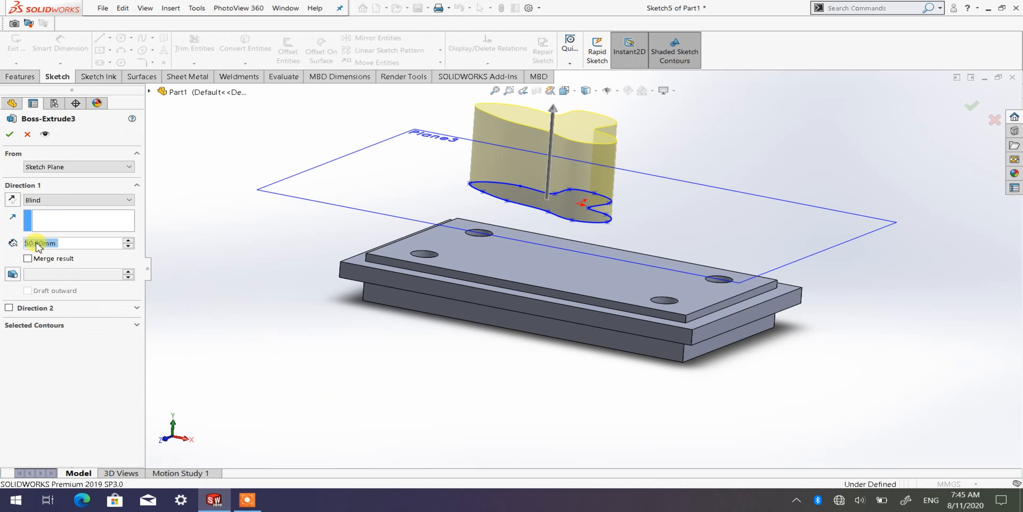
{"action": "left_click", "coordinate": [10, 135]}
Start a new sketch on the spline boss's top face, viewed normal to the sketch plane.
{"action": "middle_click_drag", "start_coordinate": [400, 311], "coordinate": [485, 307]}
{"action": "middle_click_drag", "start_coordinate": [555, 263], "coordinate": [586, 203]}
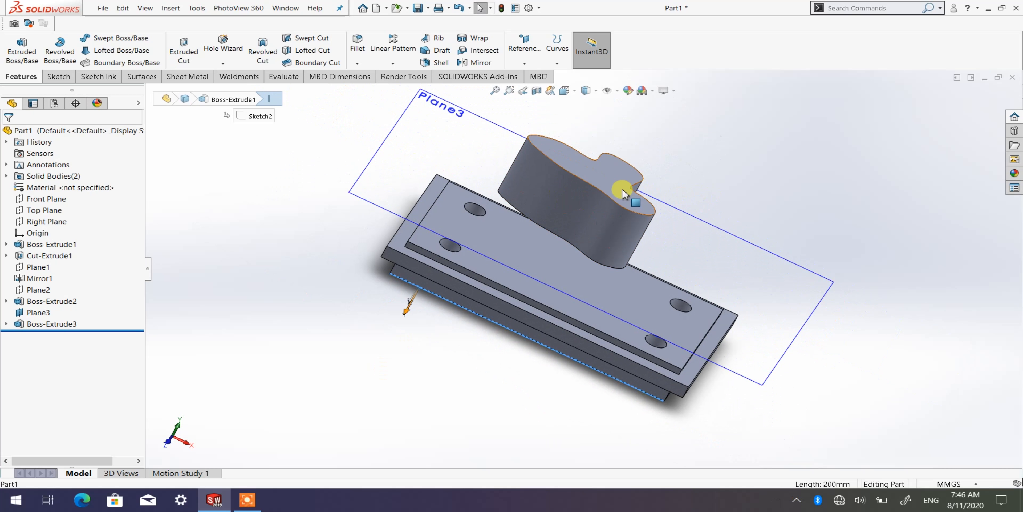
{"action": "left_click", "coordinate": [608, 187]}
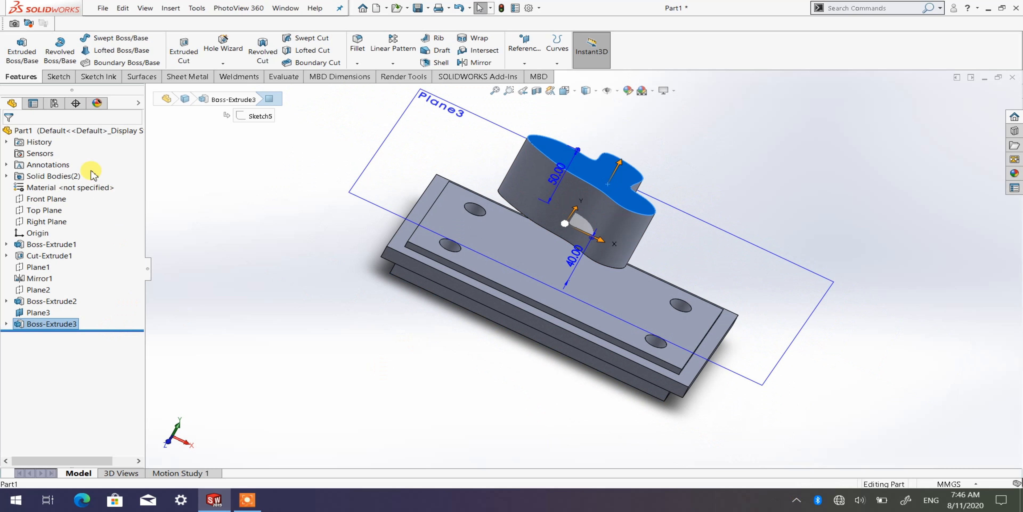
{"action": "left_click", "coordinate": [55, 77]}
{"action": "left_click", "coordinate": [16, 48]}
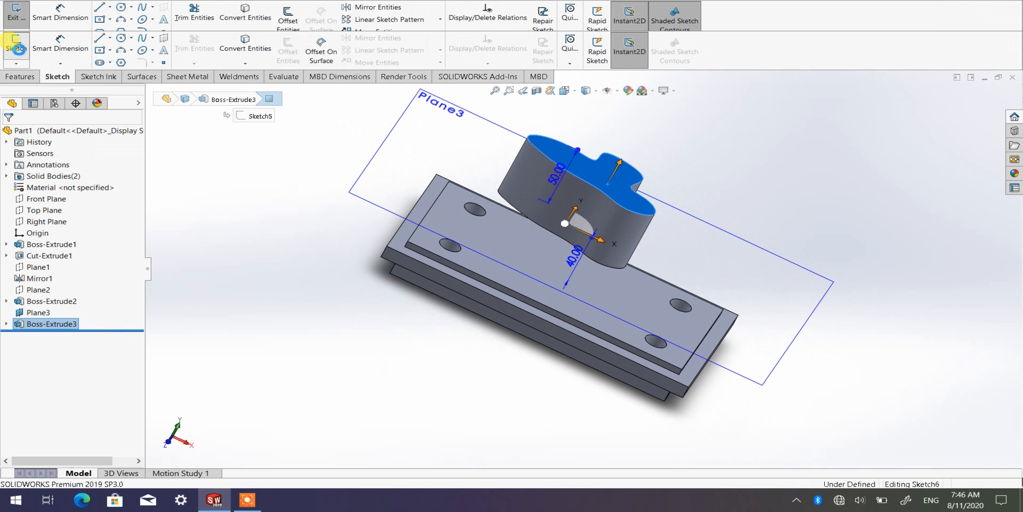
{"action": "left_click", "coordinate": [572, 92]}
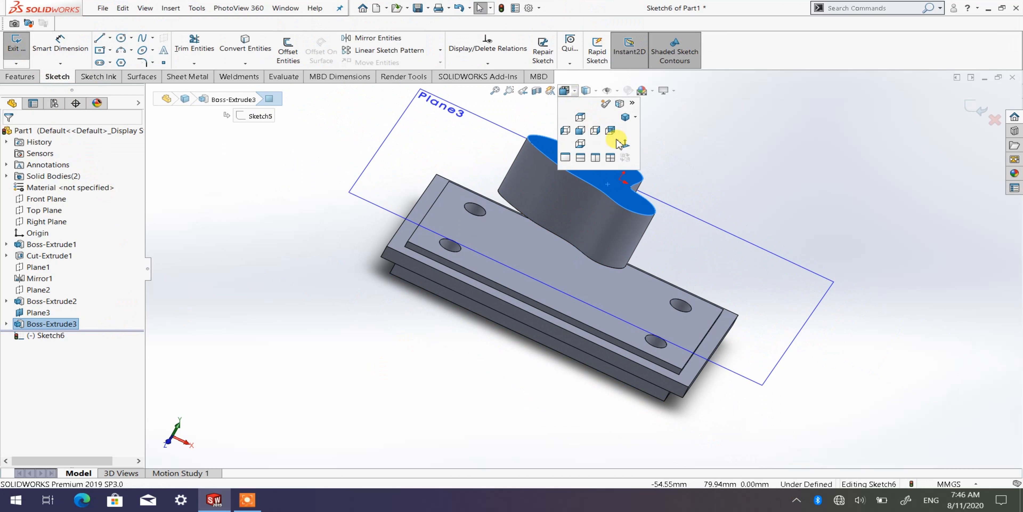
{"action": "left_click", "coordinate": [622, 145]}
{"action": "left_click", "coordinate": [825, 244]}
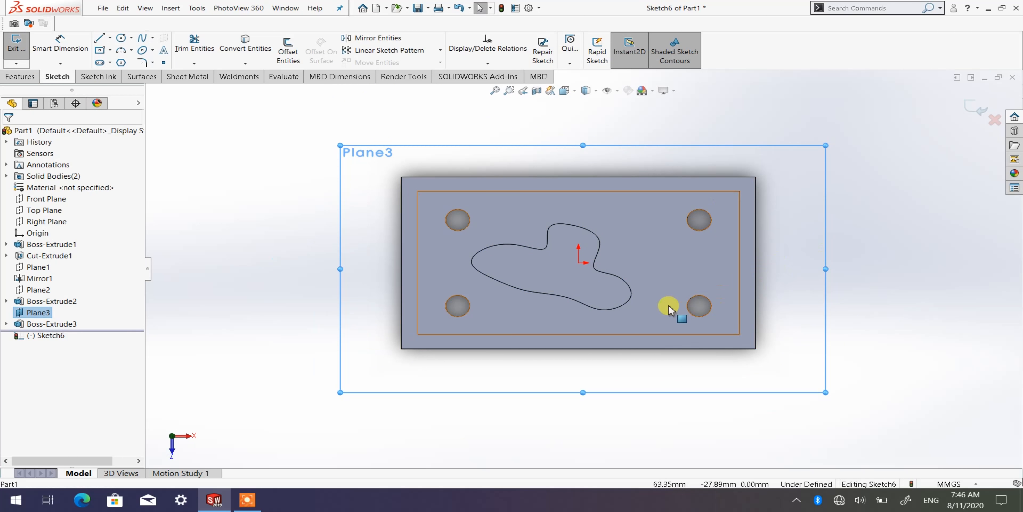
Offset the outline of the spline boss's top face outward by 2 mm.
{"action": "scroll", "coordinate": [420, 269], "scroll_direction": "down", "scroll_amount": 3}
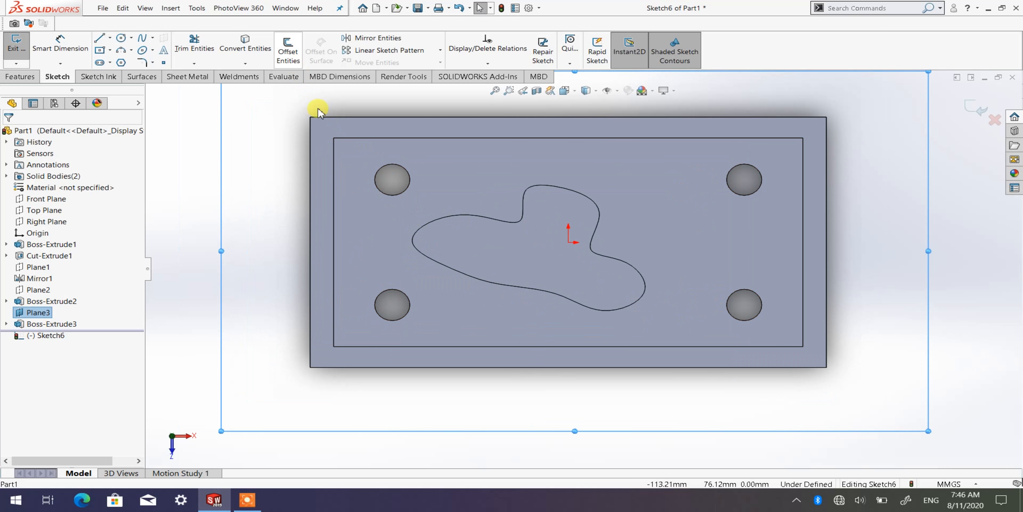
{"action": "scroll", "coordinate": [520, 199], "scroll_direction": "down", "scroll_amount": 2}
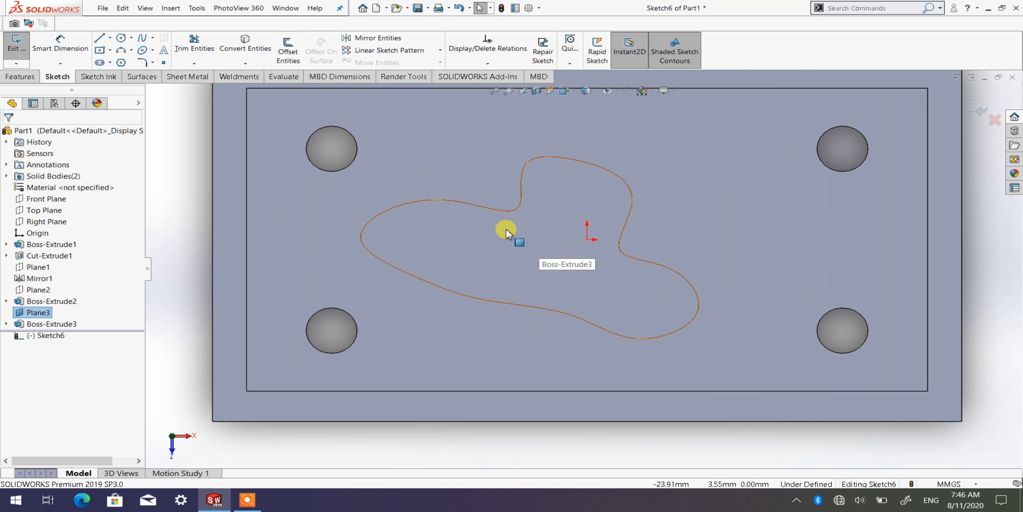
{"action": "left_click", "coordinate": [289, 56]}
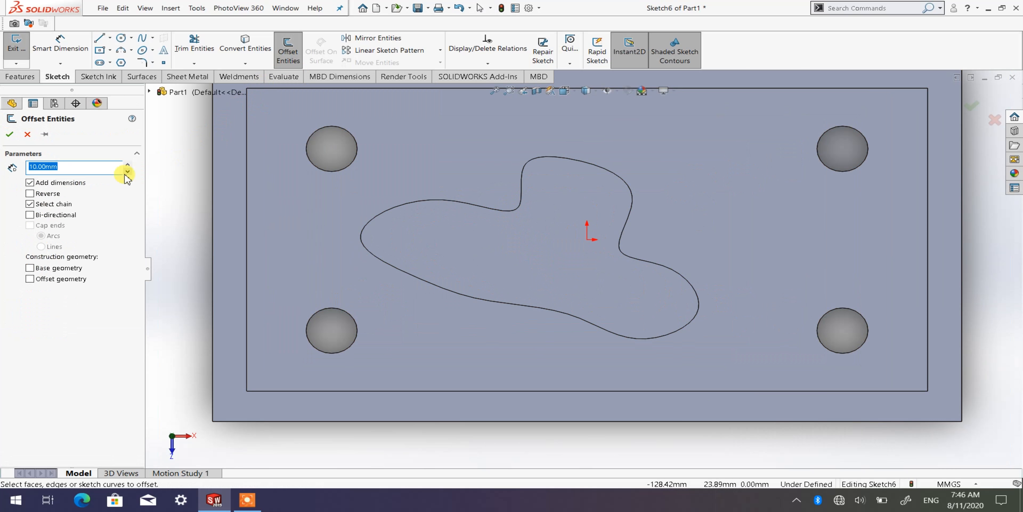
{"action": "type", "text": "3"}
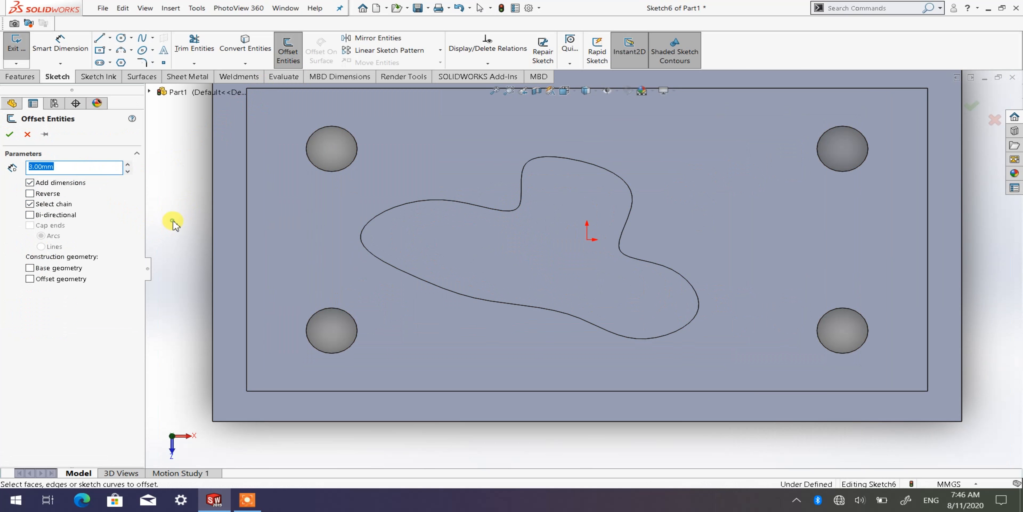
{"action": "left_click", "coordinate": [425, 203]}
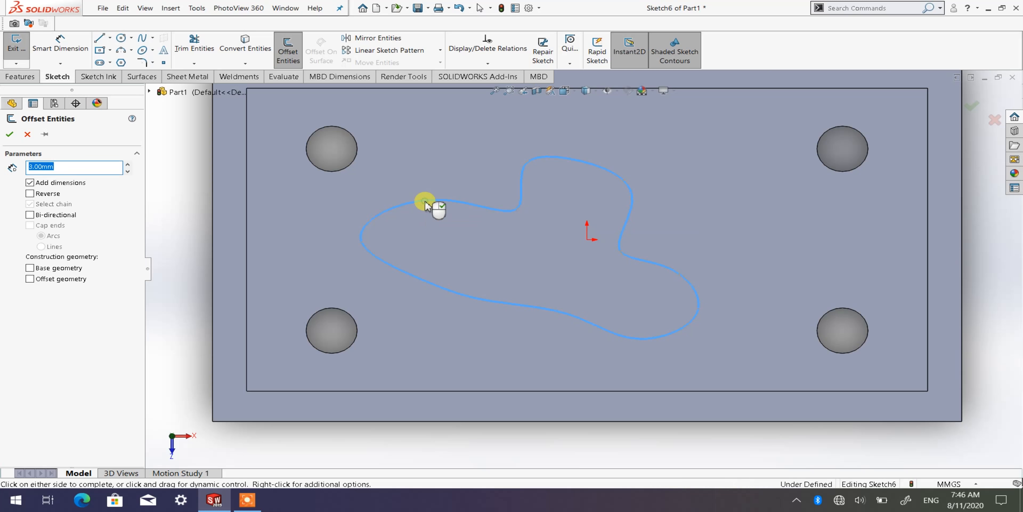
{"action": "middle_click_drag", "start_coordinate": [181, 221], "coordinate": [188, 143]}
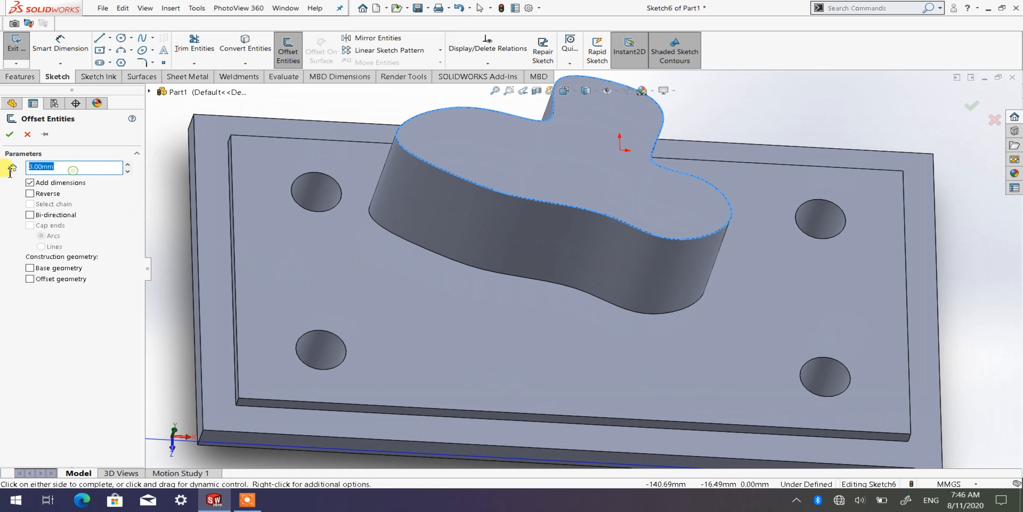
{"action": "type", "text": "2"}
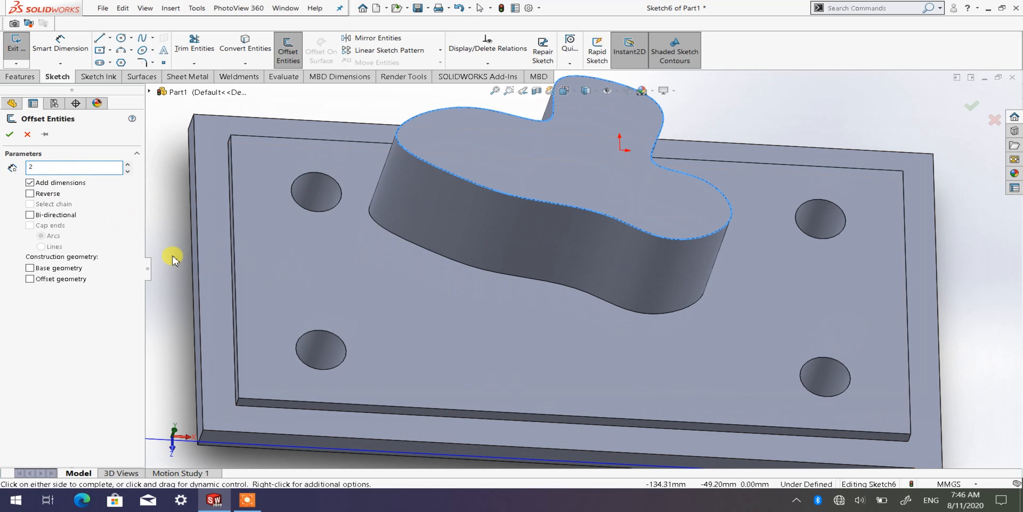
{"action": "key", "text": "Return"}
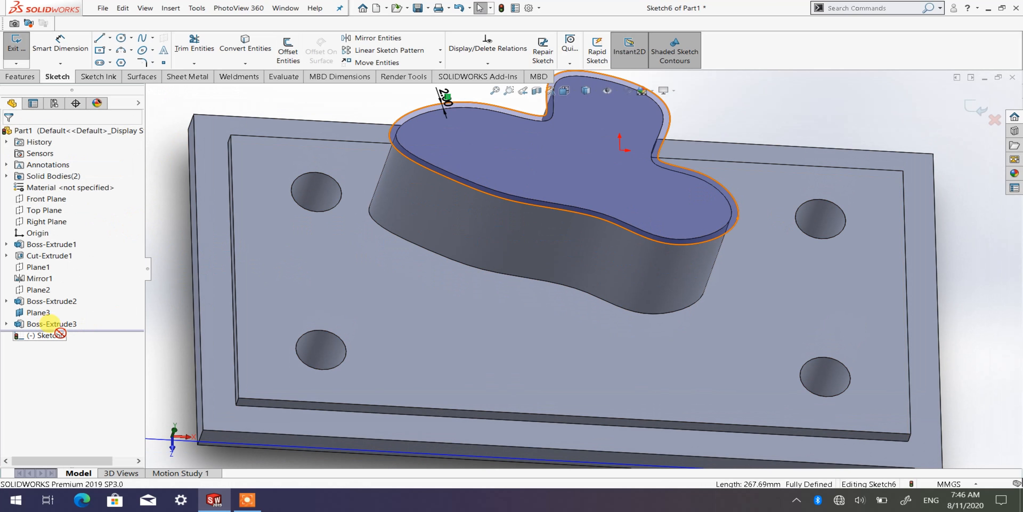
Delete the outward offset spline from the sketch.
{"action": "left_click", "coordinate": [417, 113]}
{"action": "right_click", "coordinate": [417, 113]}
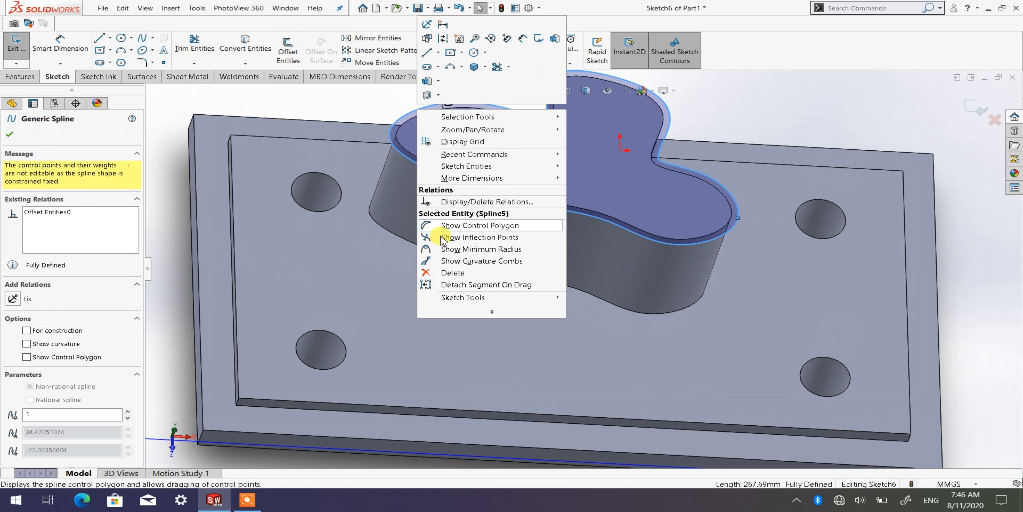
{"action": "left_click", "coordinate": [452, 274]}
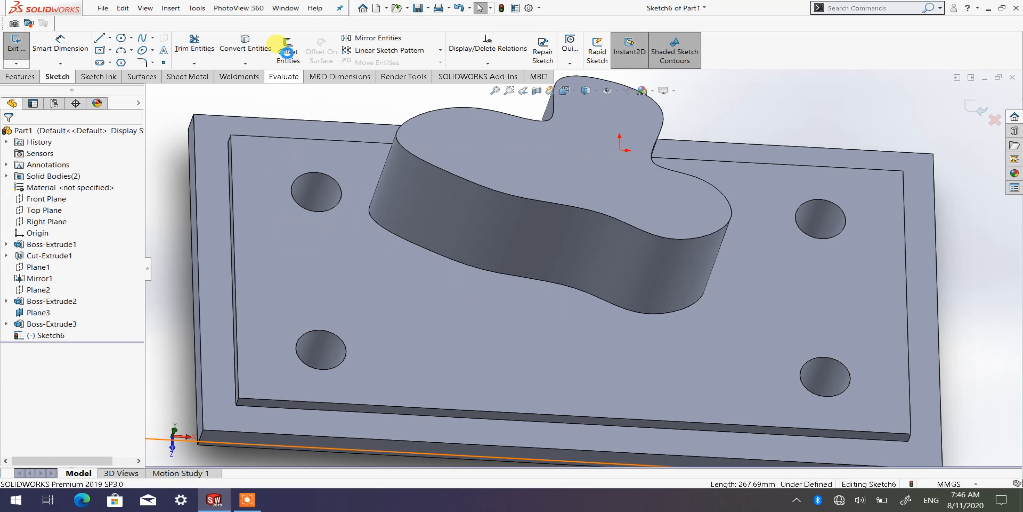
Offset the outline of the boss's top face by 2 mm with the direction reversed, so it lies inside the edge.
{"action": "left_click", "coordinate": [287, 55]}
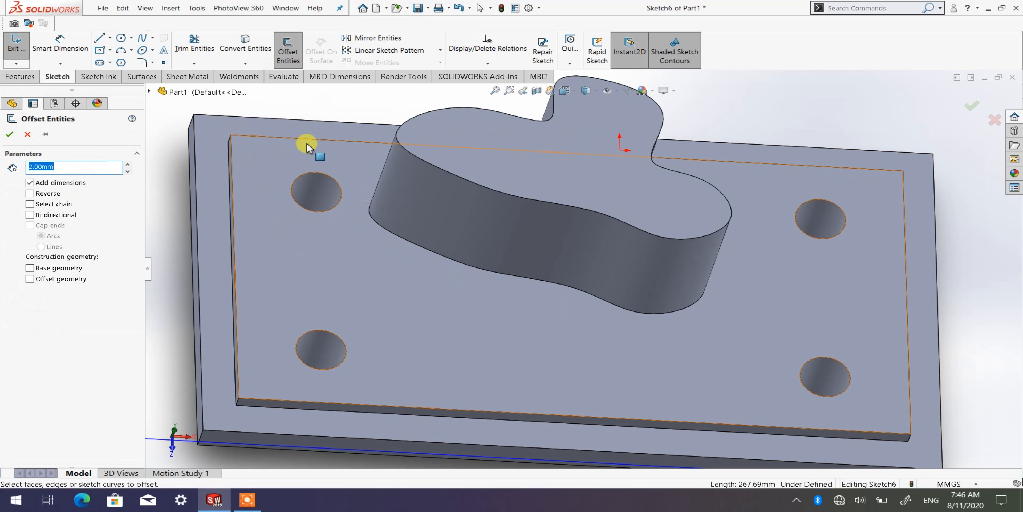
{"action": "left_click", "coordinate": [453, 109]}
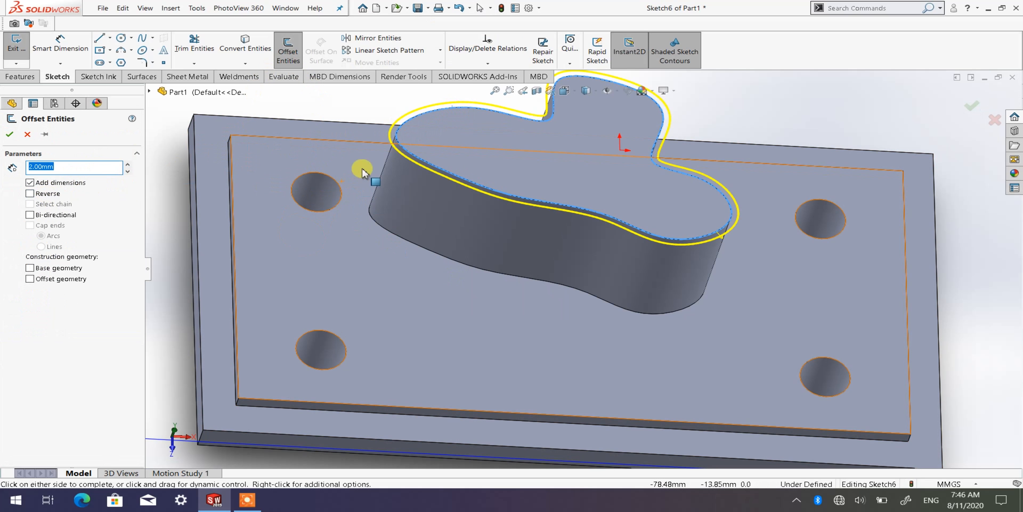
{"action": "left_click", "coordinate": [30, 194]}
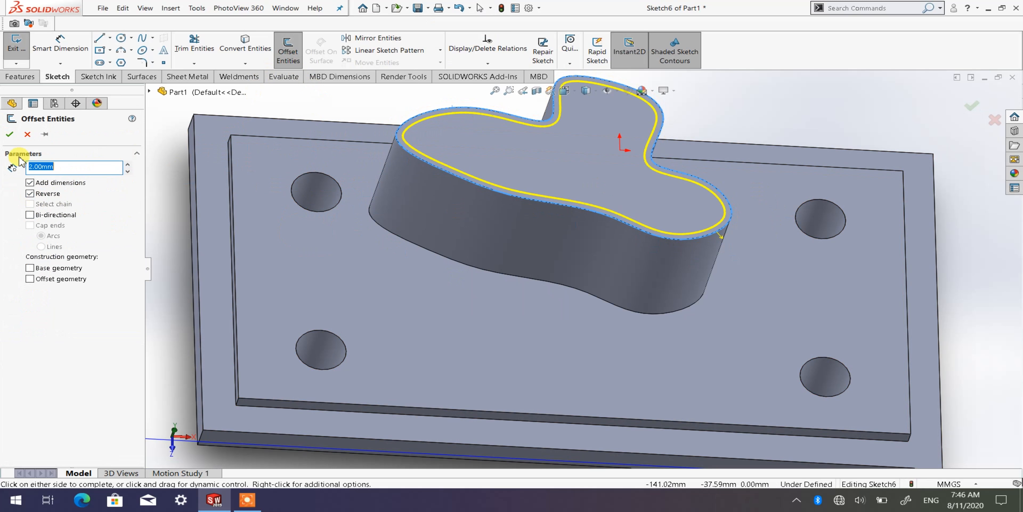
{"action": "left_click", "coordinate": [12, 137]}
Cut the inner offset profile into the spline boss with a Blind Extruded Cut 20 mm deep.
{"action": "middle_click_drag", "start_coordinate": [503, 256], "coordinate": [513, 179]}
{"action": "left_click", "coordinate": [24, 76]}
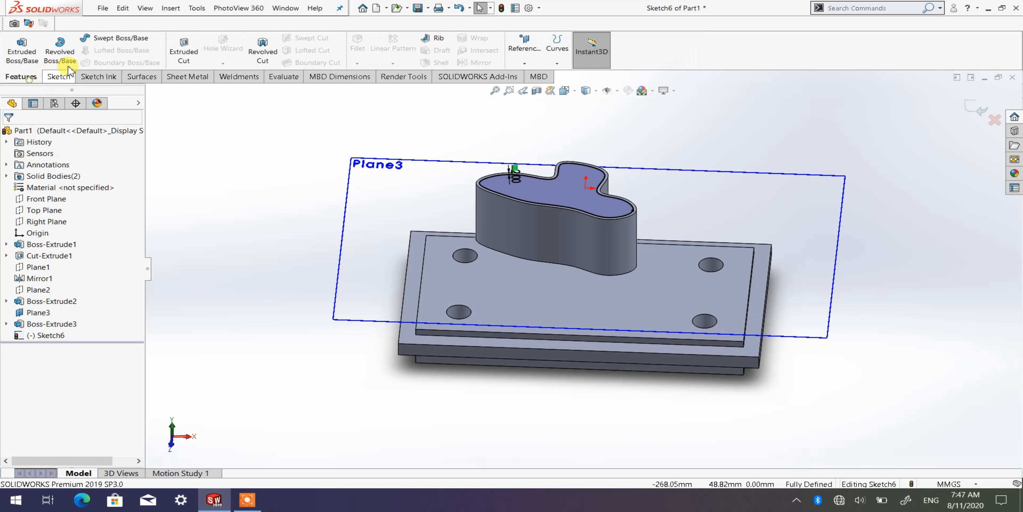
{"action": "left_click", "coordinate": [184, 49]}
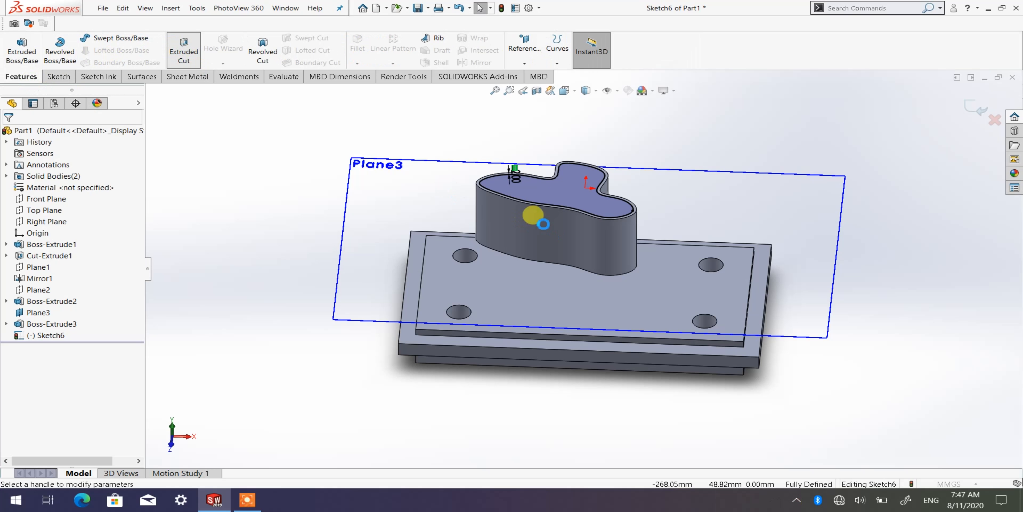
{"action": "scroll", "coordinate": [557, 209], "scroll_direction": "down", "scroll_amount": 3}
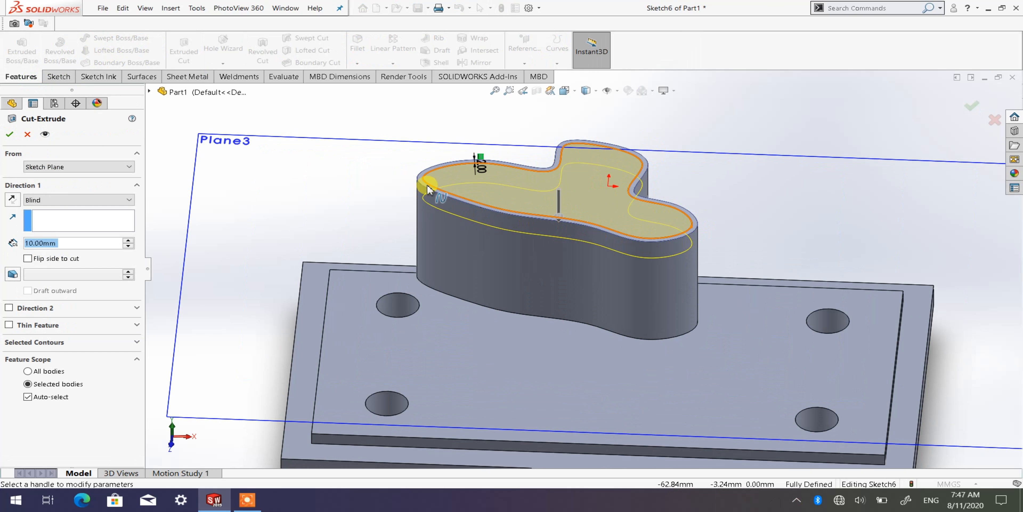
{"action": "scroll", "coordinate": [434, 183], "scroll_direction": "down", "scroll_amount": 5}
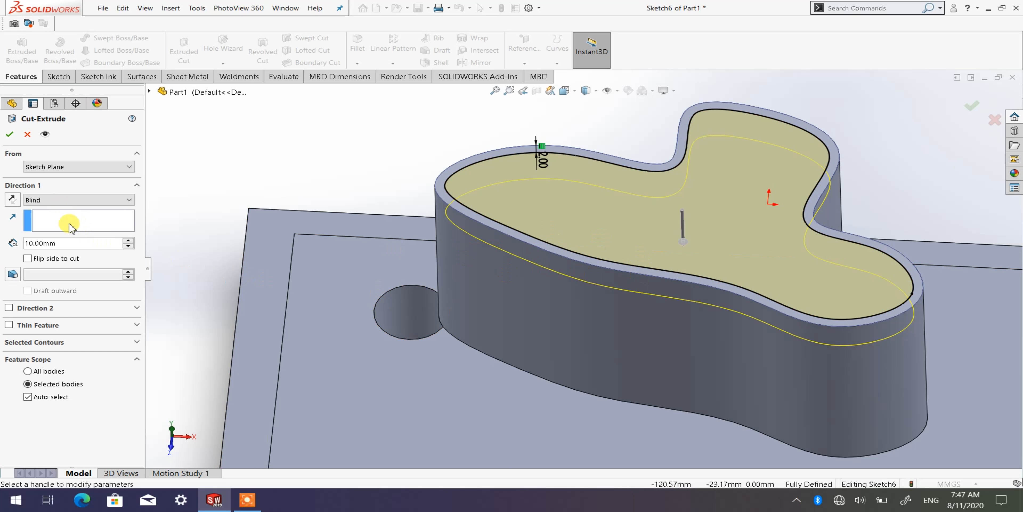
{"action": "left_click", "coordinate": [129, 240]}
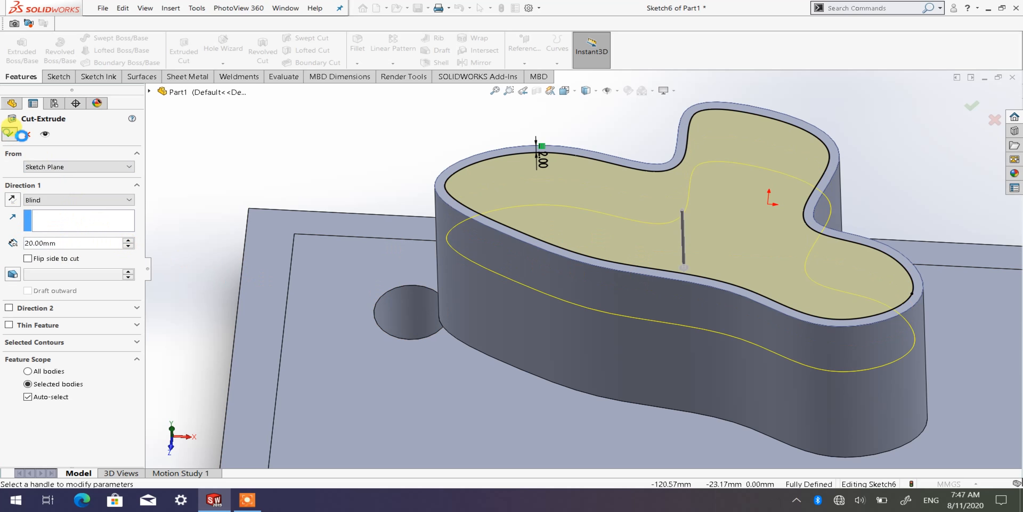
{"action": "left_click", "coordinate": [645, 229]}
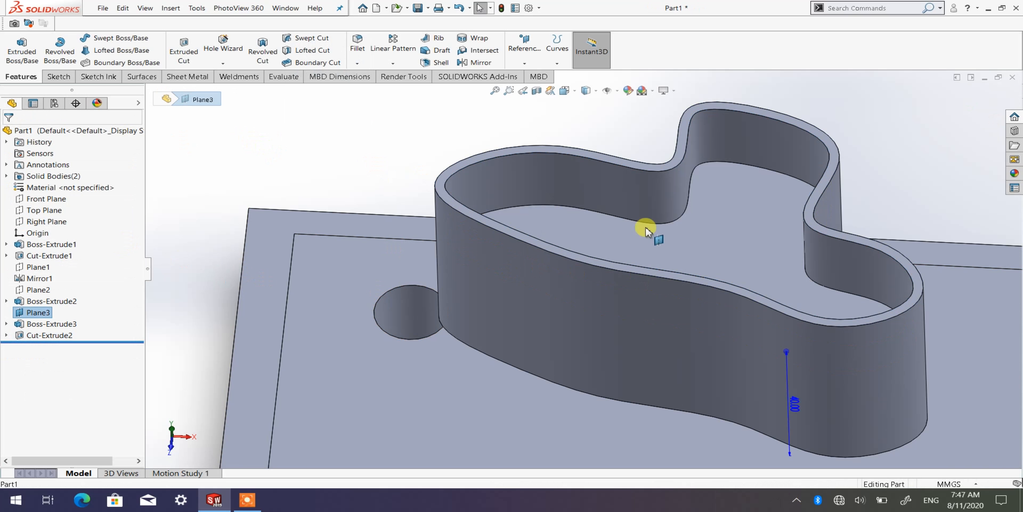
Start a sketch on the underside face of the spline boss and view the model straight from below.
{"action": "scroll", "coordinate": [648, 247], "scroll_direction": "up", "scroll_amount": 3}
{"action": "middle_click_drag", "start_coordinate": [648, 256], "coordinate": [591, 357]}
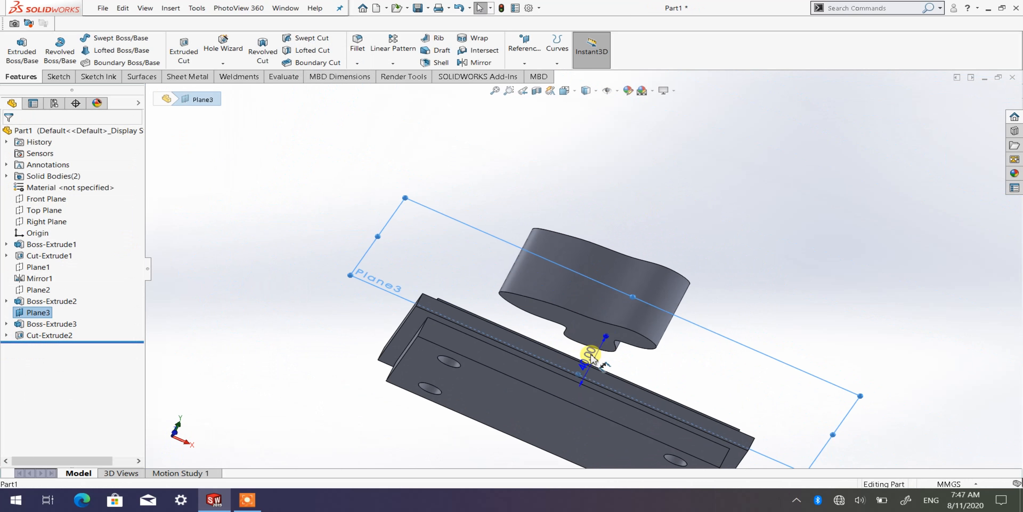
{"action": "scroll", "coordinate": [591, 357], "scroll_direction": "down", "scroll_amount": 3}
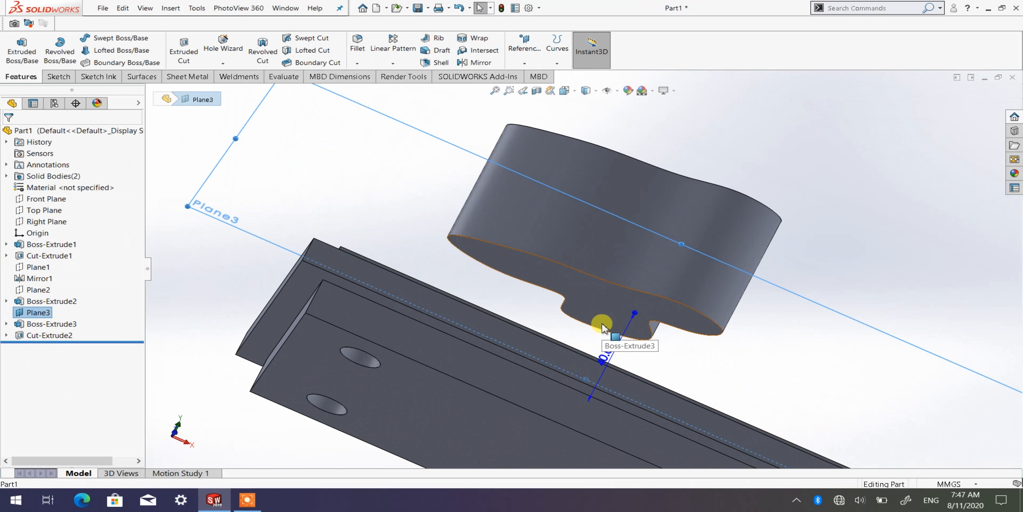
{"action": "mouse_move", "coordinate": [607, 316]}
{"action": "middle_mouse_down"}
{"action": "mouse_move", "coordinate": [594, 298]}
{"action": "mouse_move", "coordinate": [583, 338]}
{"action": "mouse_move", "coordinate": [609, 300]}
{"action": "mouse_move", "coordinate": [604, 309]}
{"action": "middle_mouse_up"}
{"action": "left_click", "coordinate": [604, 309]}
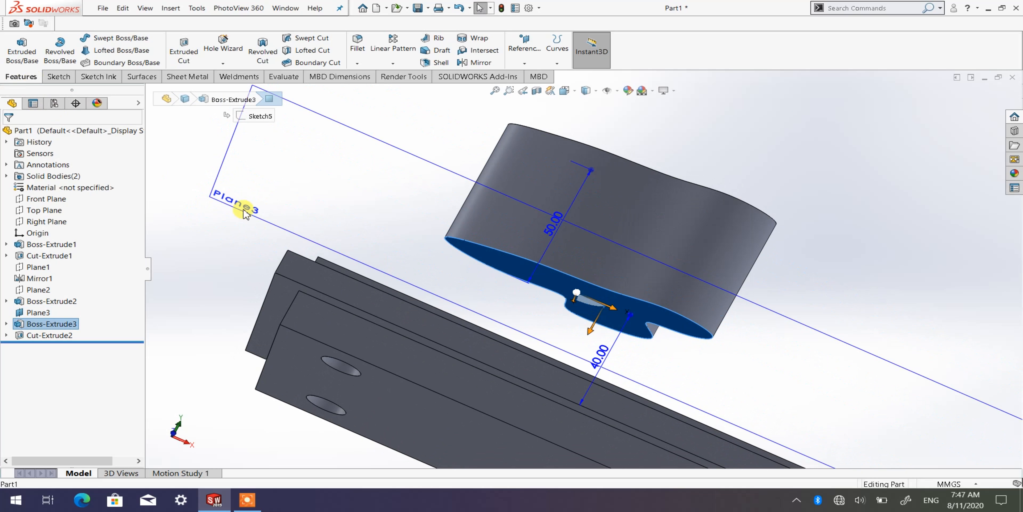
{"action": "middle_click_drag", "start_coordinate": [521, 256], "coordinate": [544, 278]}
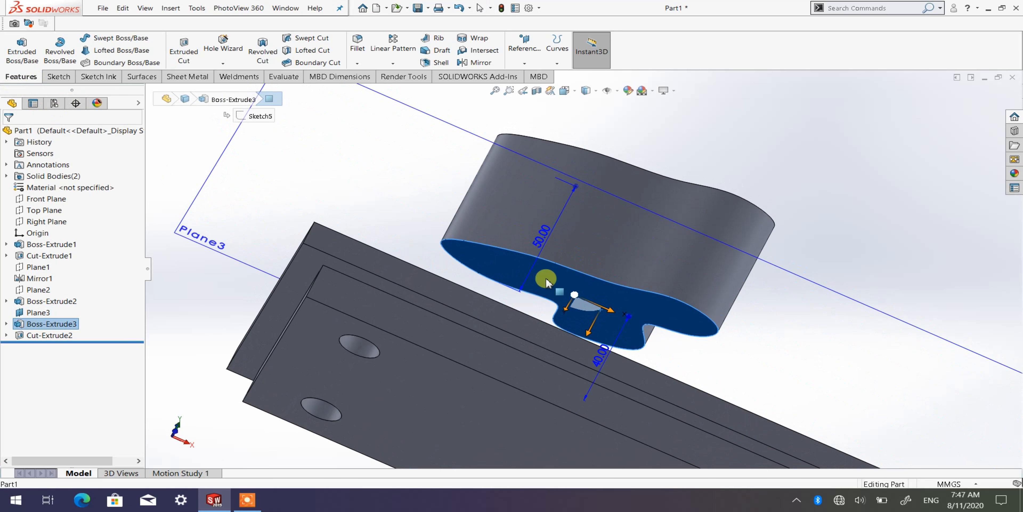
{"action": "left_click", "coordinate": [59, 77]}
{"action": "left_click", "coordinate": [16, 49]}
{"action": "left_click", "coordinate": [565, 91]}
{"action": "left_click", "coordinate": [626, 149]}
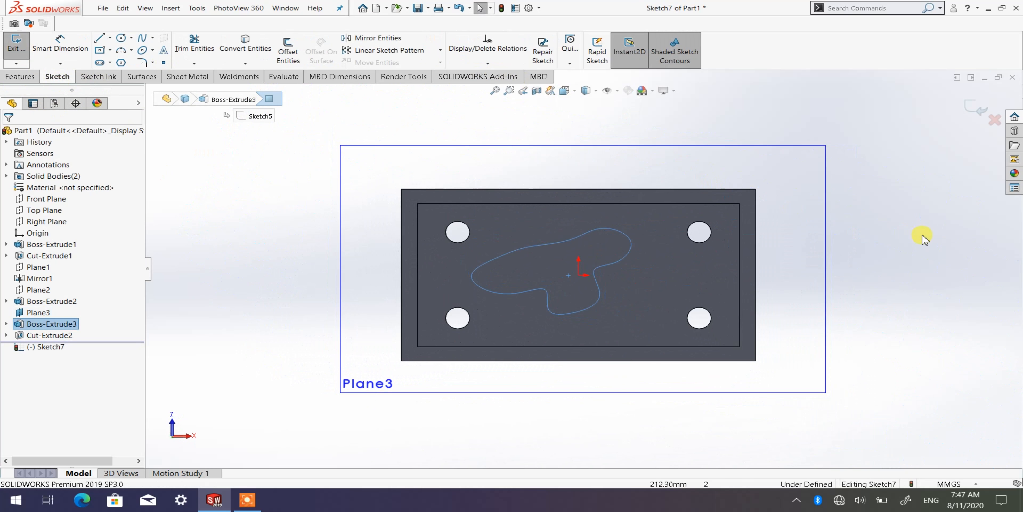
Switch the display to wireframe and sketch a circle with a radius of about 9.2 mm inside the spline outline.
{"action": "left_click", "coordinate": [922, 235]}
{"action": "scroll", "coordinate": [585, 310], "scroll_direction": "down", "scroll_amount": 2}
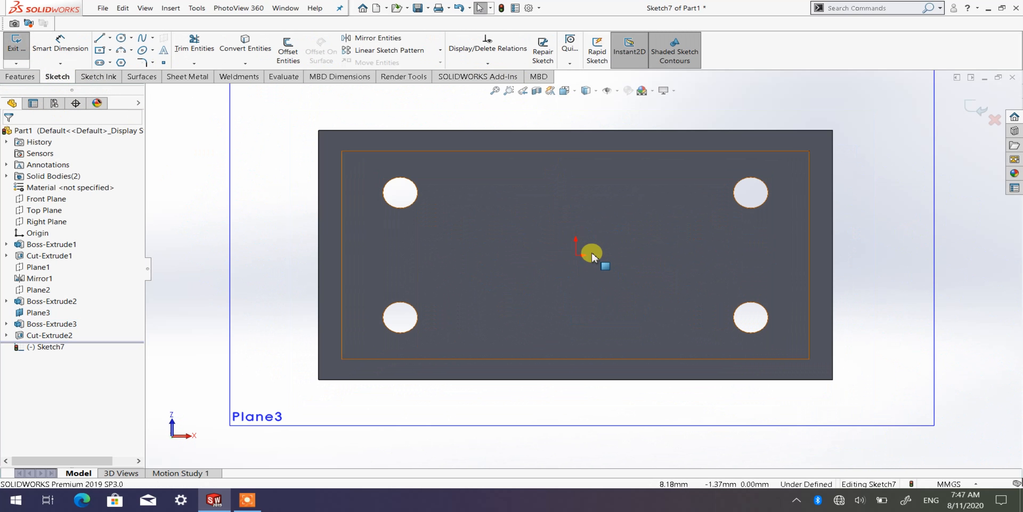
{"action": "left_click", "coordinate": [597, 94]}
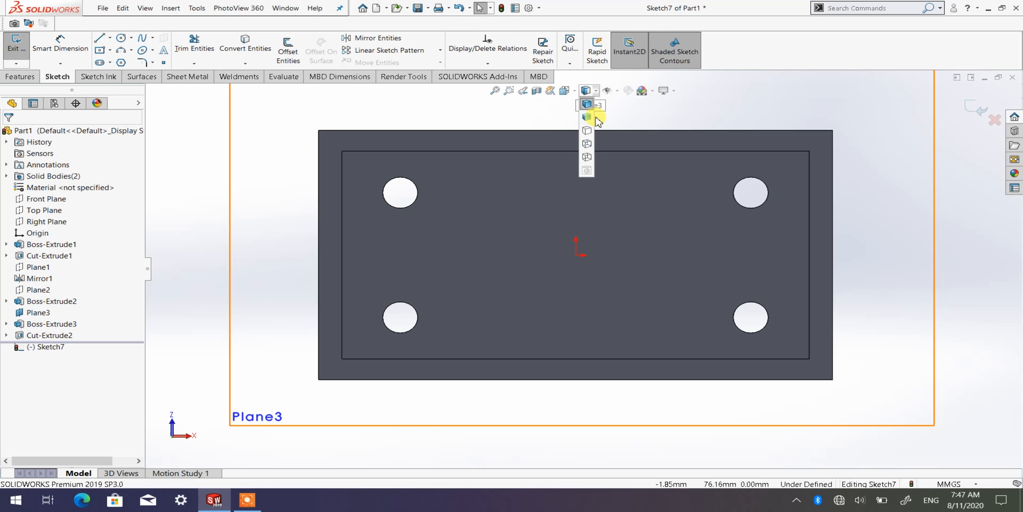
{"action": "left_click", "coordinate": [587, 158]}
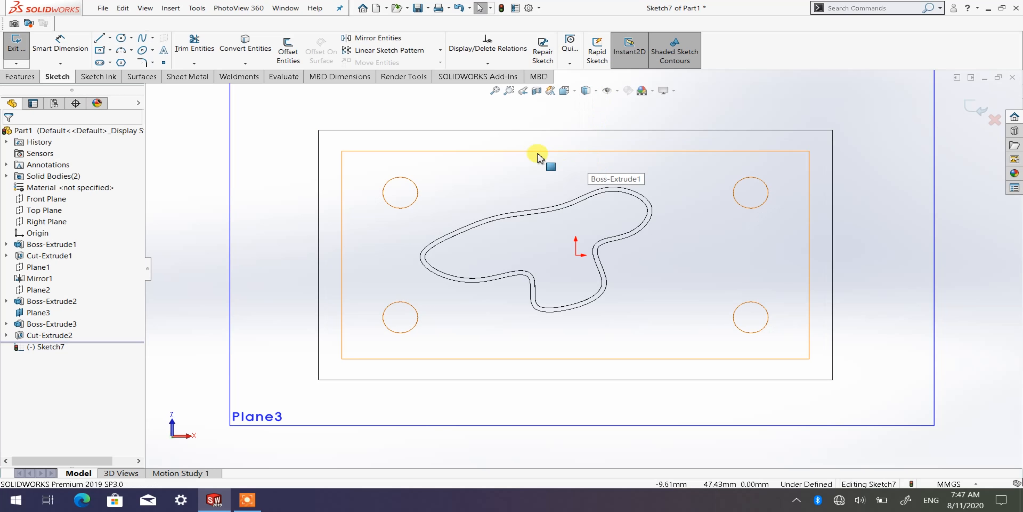
{"action": "left_click", "coordinate": [122, 38]}
{"action": "left_click", "coordinate": [545, 243]}
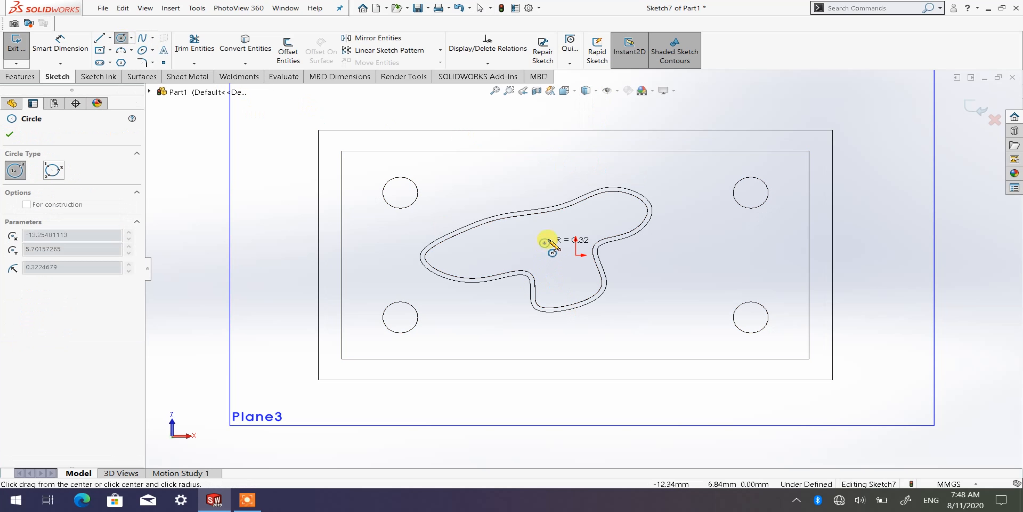
{"action": "left_click", "coordinate": [560, 231]}
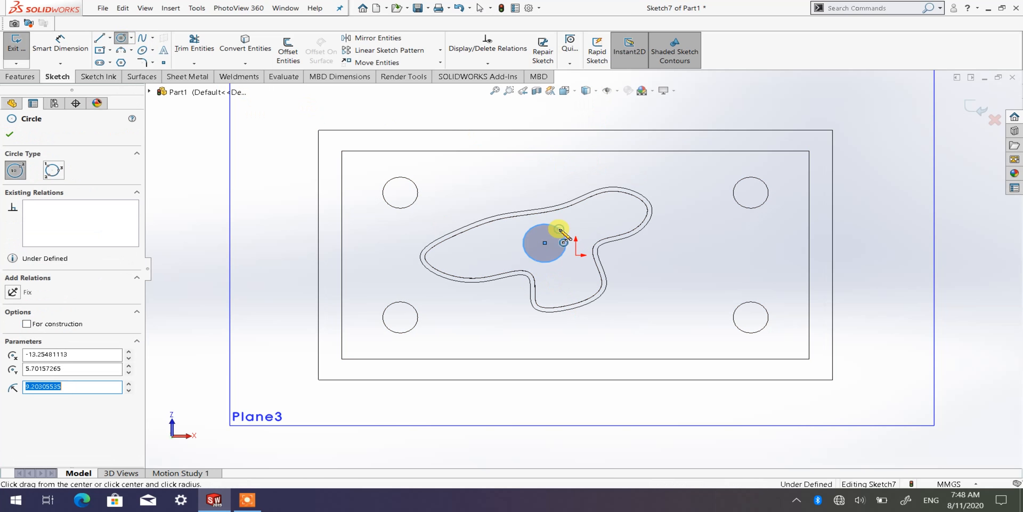
Dimension the circle's diameter and set it to 20 mm.
{"action": "right_click", "coordinate": [560, 231]}
{"action": "left_click", "coordinate": [668, 161]}
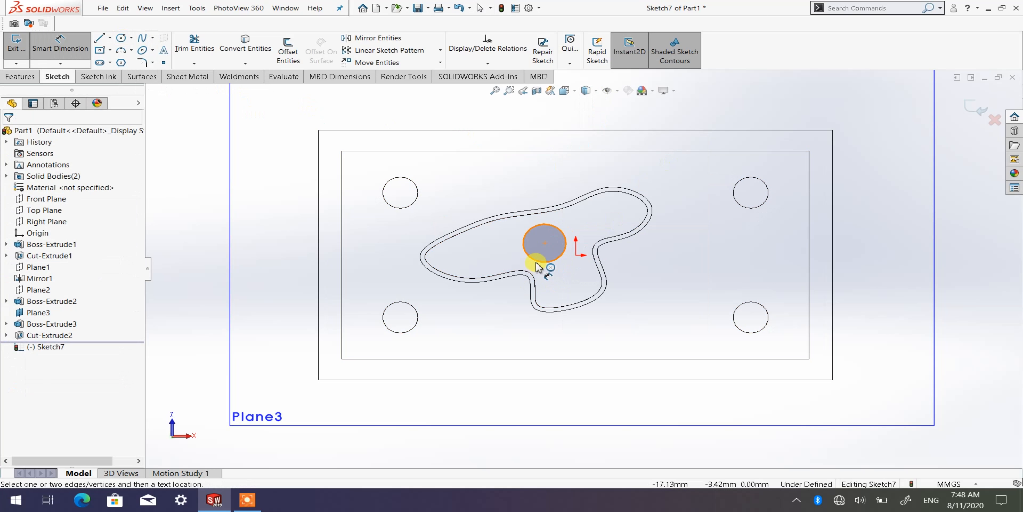
{"action": "left_click", "coordinate": [544, 260]}
{"action": "left_click", "coordinate": [472, 326]}
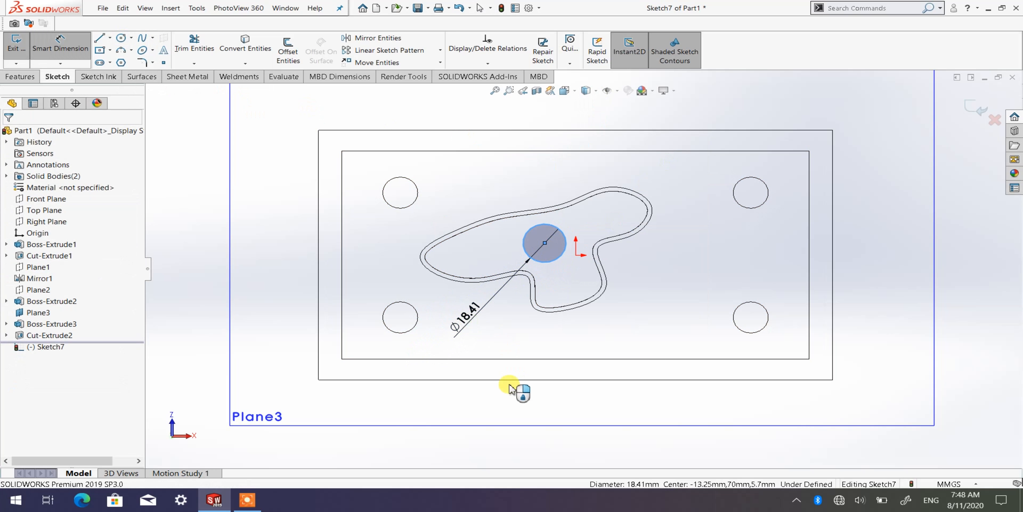
{"action": "type", "text": "20"}
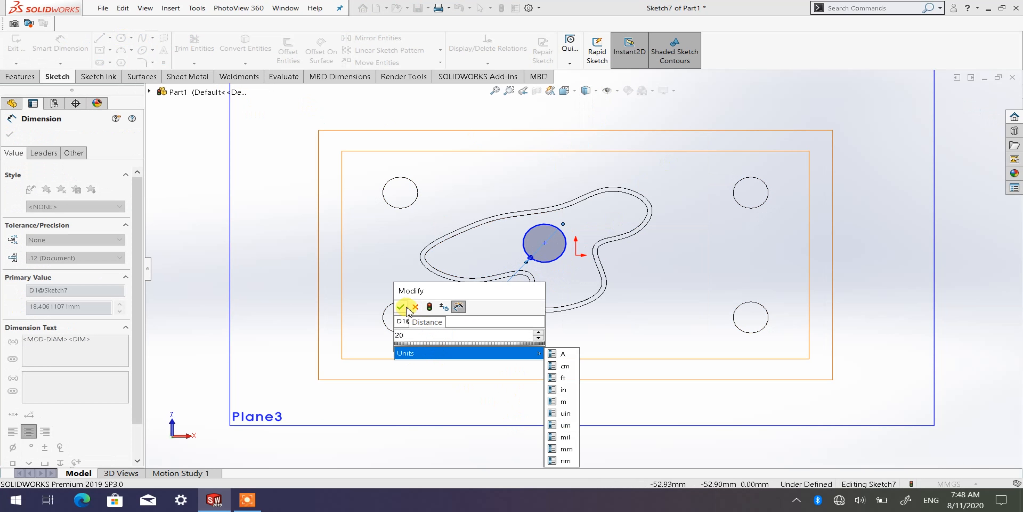
{"action": "left_click", "coordinate": [401, 307]}
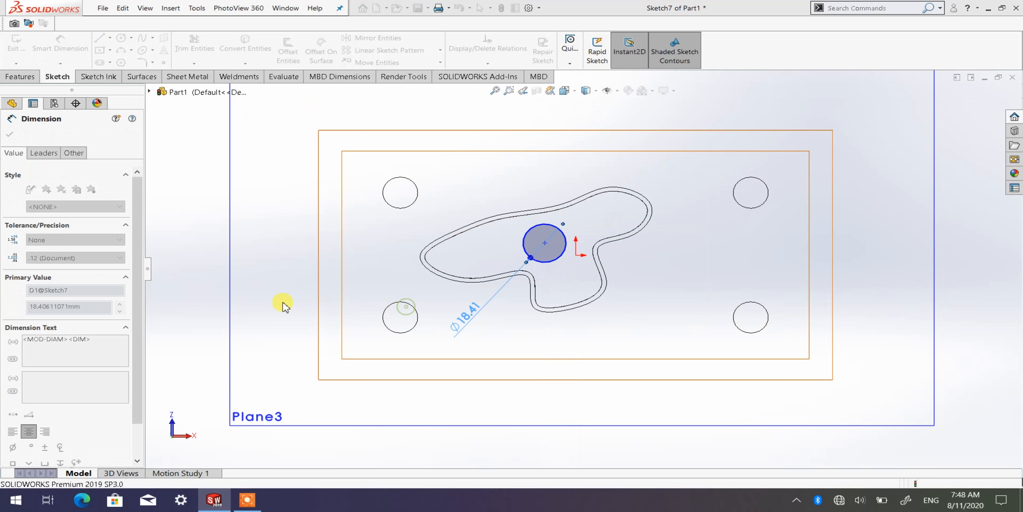
Dimension the circle's centre 95 mm horizontally from the plate's outer short edge on the negative X side.
{"action": "left_click", "coordinate": [544, 243]}
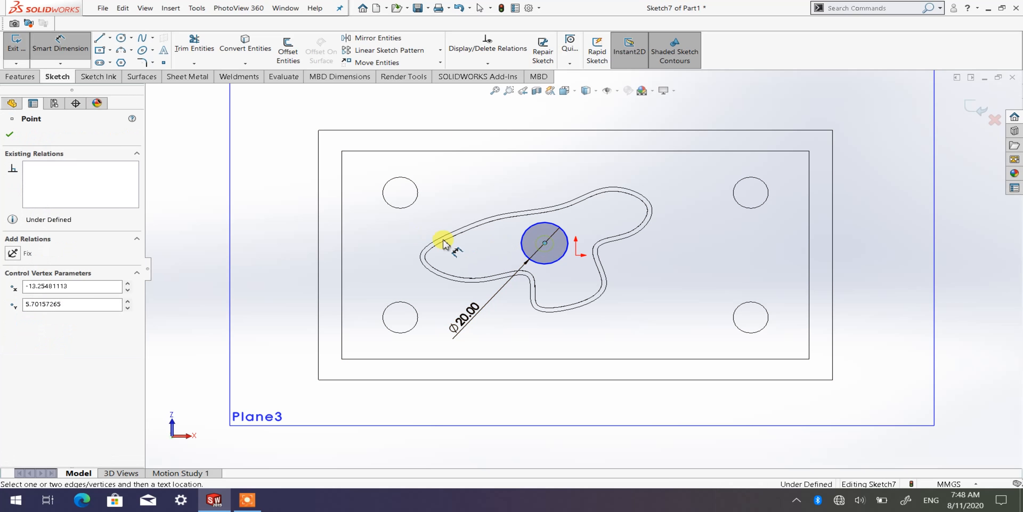
{"action": "left_click", "coordinate": [318, 229]}
{"action": "left_click", "coordinate": [423, 110]}
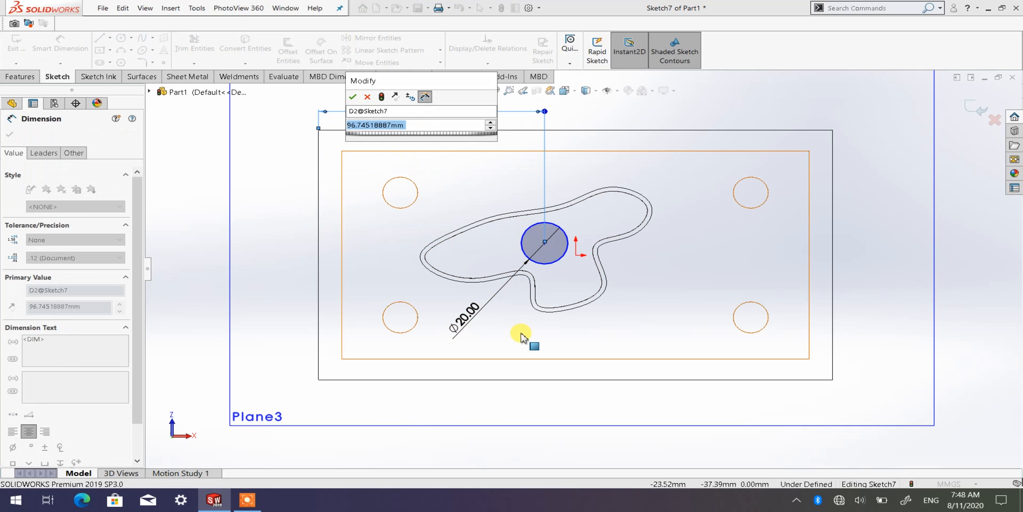
{"action": "type", "text": "95"}
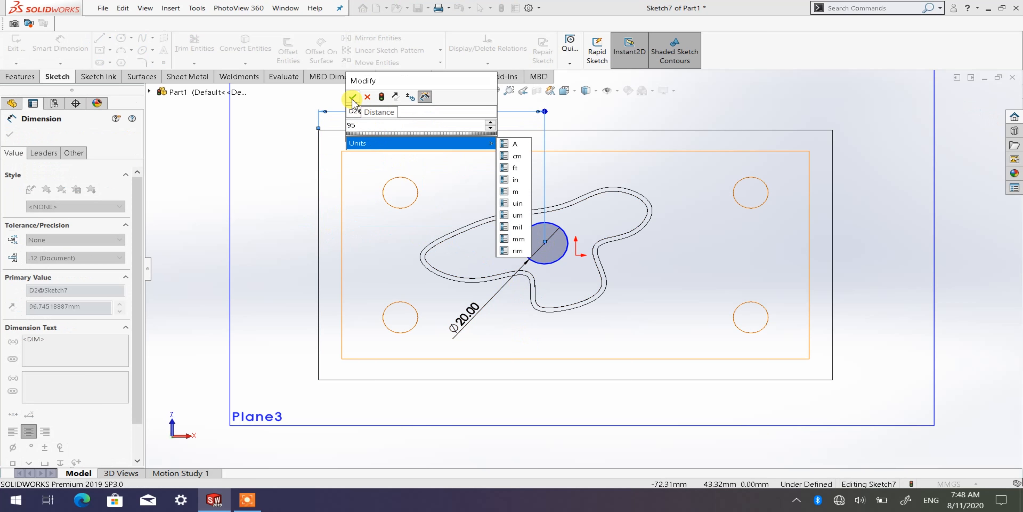
{"action": "left_click", "coordinate": [352, 97]}
{"action": "left_click", "coordinate": [204, 225]}
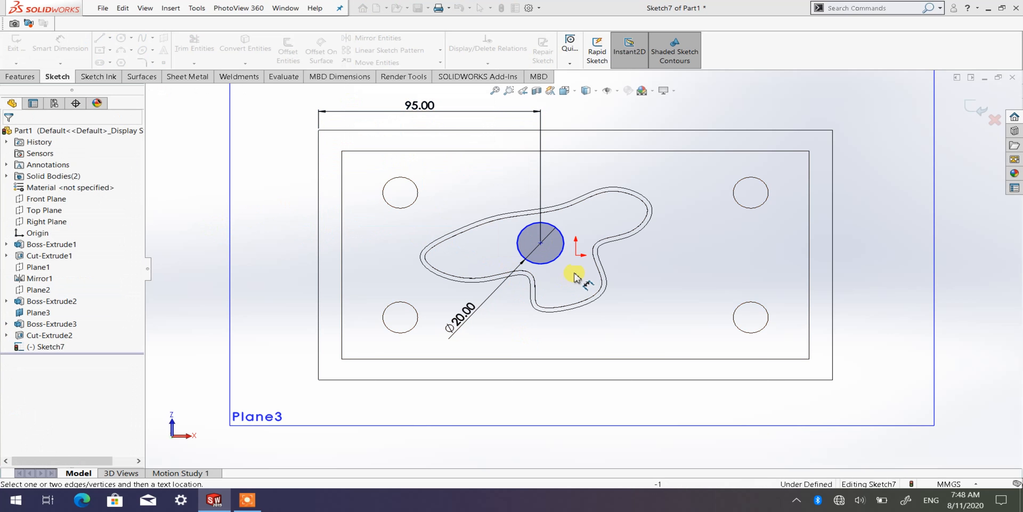
{"action": "left_click", "coordinate": [540, 248]}
{"action": "left_click", "coordinate": [319, 276]}
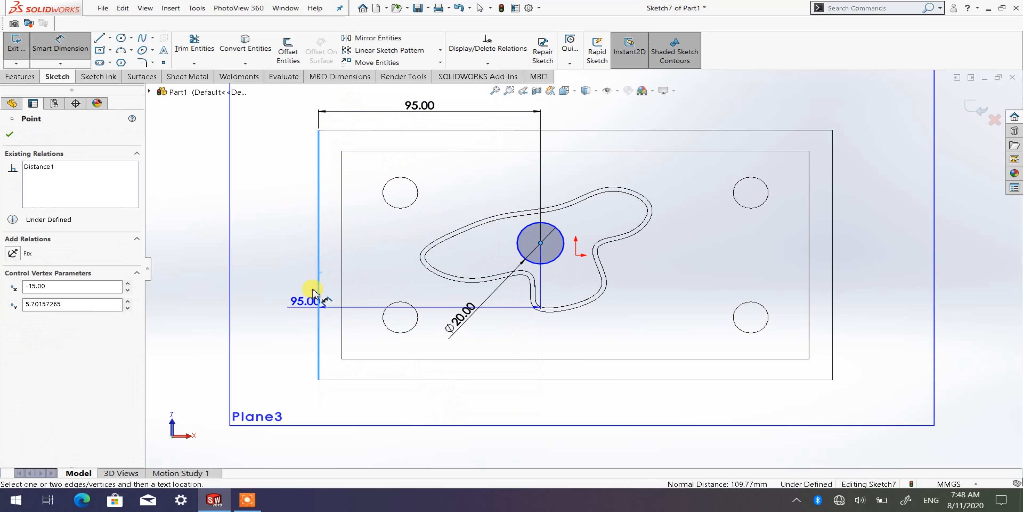
{"action": "key", "text": "Escape"}
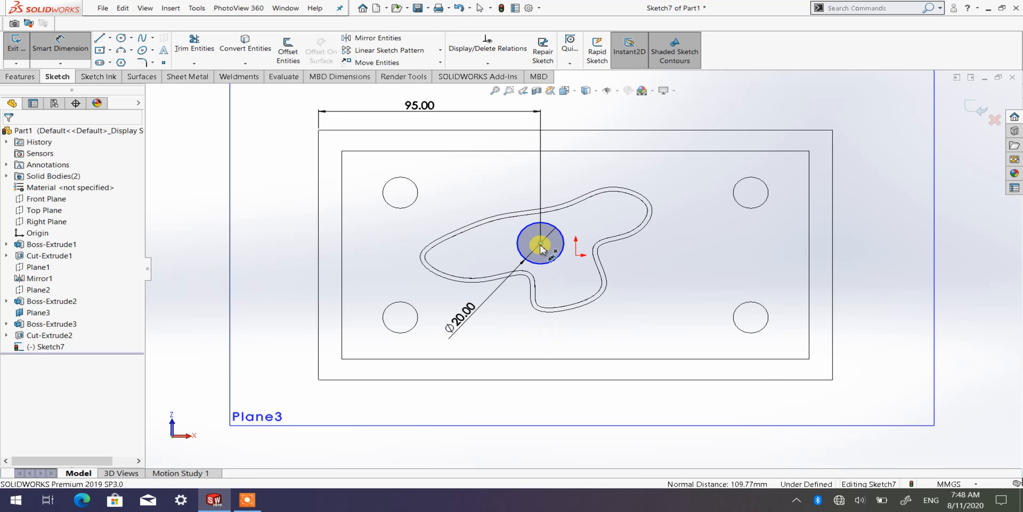
Dimension the circle's centre 65 mm vertically from the plate's outer long edge on the negative Z side.
{"action": "left_click", "coordinate": [514, 380]}
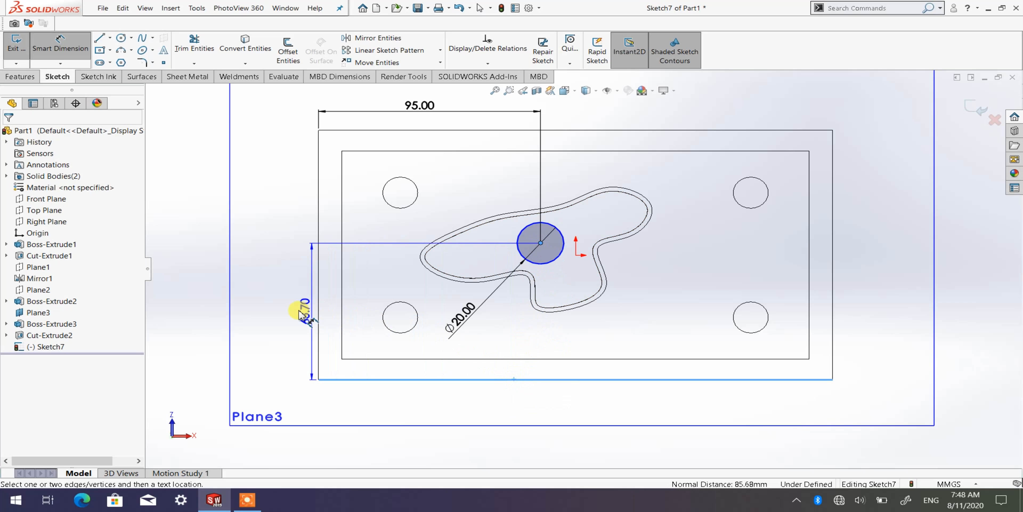
{"action": "left_click", "coordinate": [279, 307]}
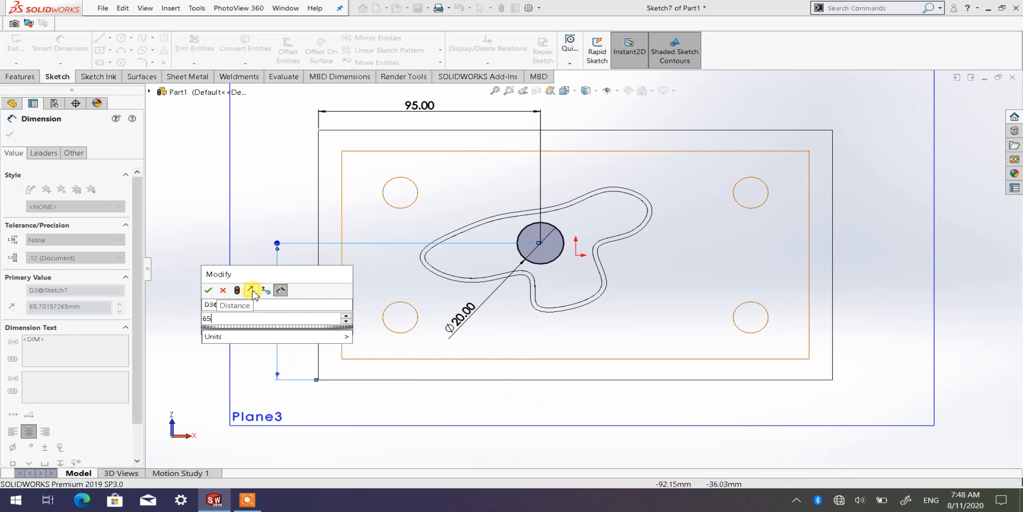
{"action": "left_click", "coordinate": [208, 290]}
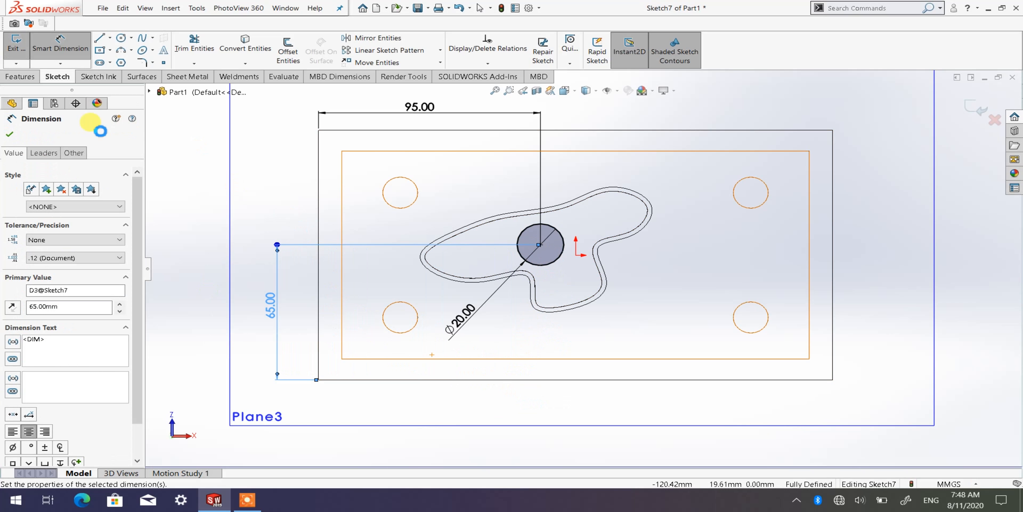
{"action": "left_click", "coordinate": [11, 136]}
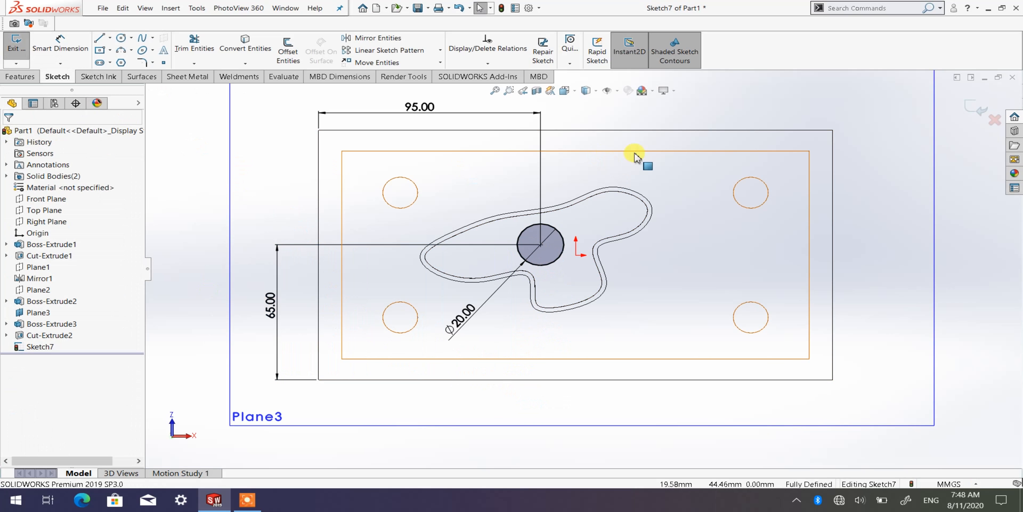
Set the display style back to Shaded With Edges.
{"action": "left_click", "coordinate": [596, 91]}
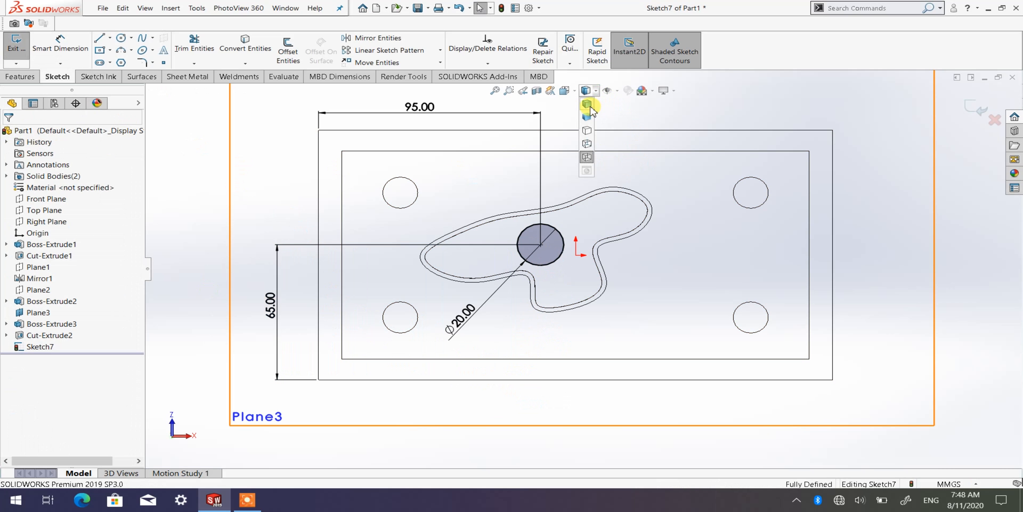
{"action": "left_click", "coordinate": [588, 104]}
{"action": "mouse_move", "coordinate": [598, 196]}
{"action": "middle_mouse_down"}
{"action": "mouse_move", "coordinate": [623, 233]}
{"action": "mouse_move", "coordinate": [688, 276]}
{"action": "mouse_move", "coordinate": [662, 269]}
{"action": "middle_mouse_up"}
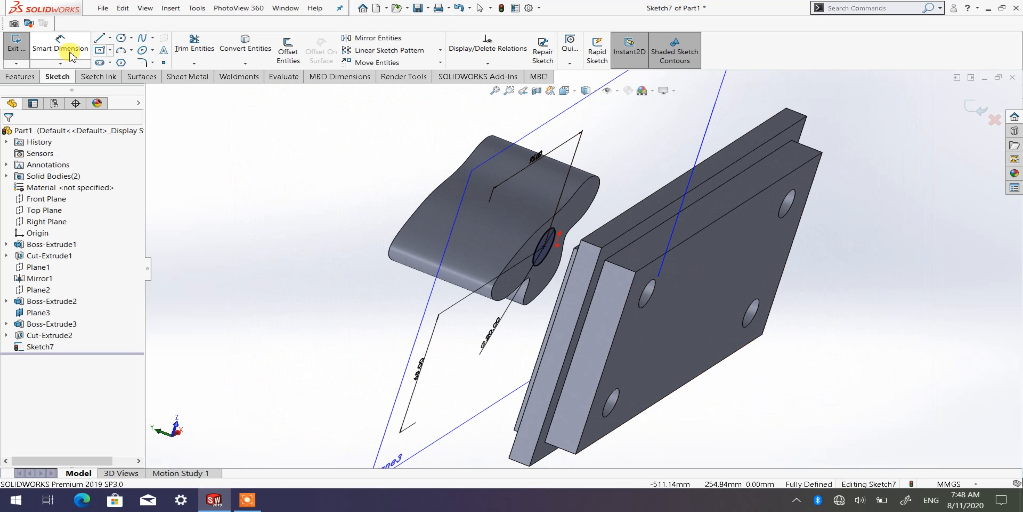
Extrude the circle as a boss Up To Surface, ending on the plate face that faces the spline boss, with Merge result enabled.
{"action": "left_click", "coordinate": [20, 76]}
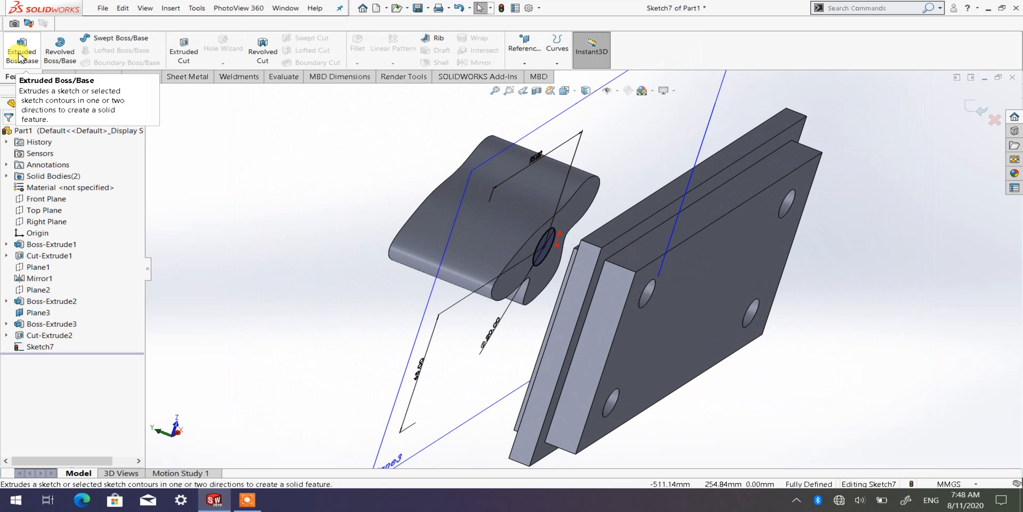
{"action": "left_click", "coordinate": [22, 50]}
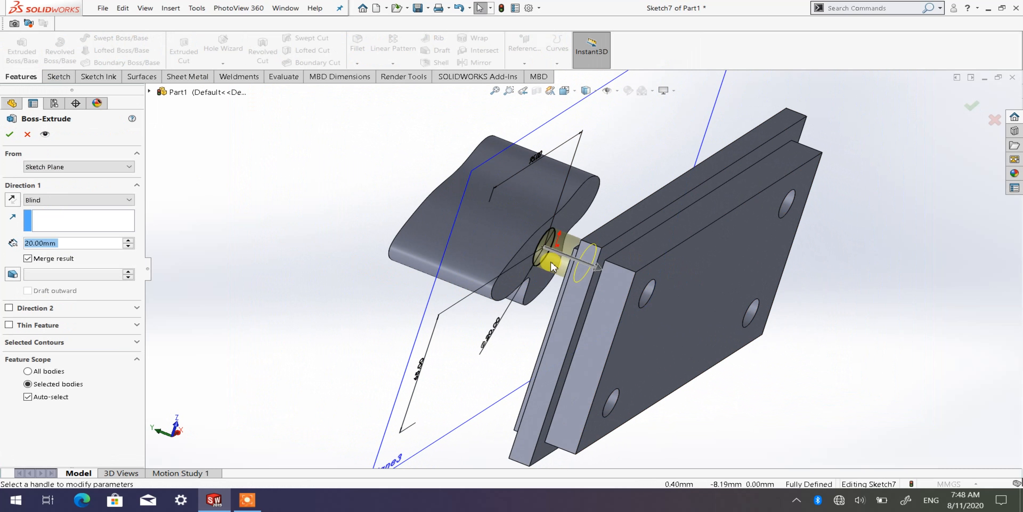
{"action": "left_click", "coordinate": [89, 200]}
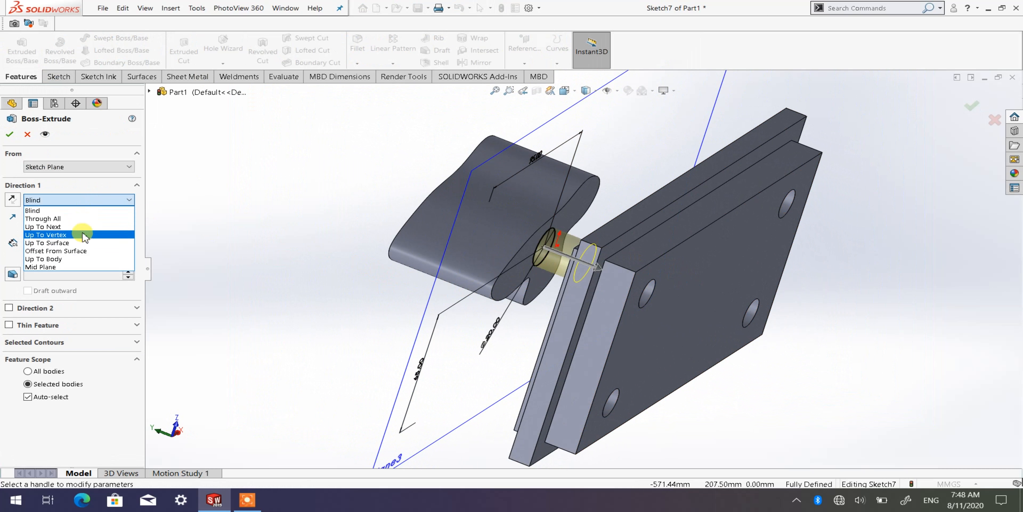
{"action": "left_click", "coordinate": [82, 242]}
{"action": "middle_click_drag", "start_coordinate": [379, 270], "coordinate": [388, 292]}
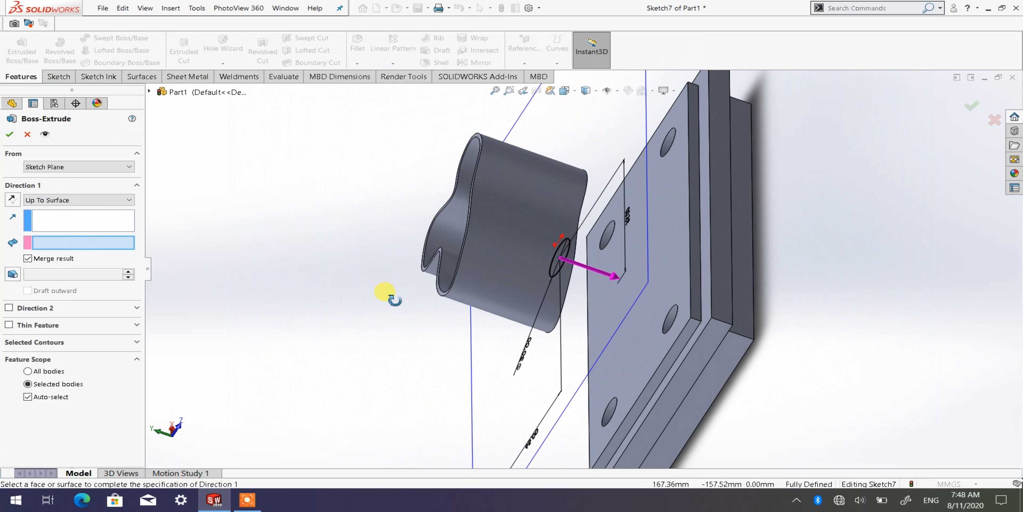
{"action": "left_click", "coordinate": [674, 261]}
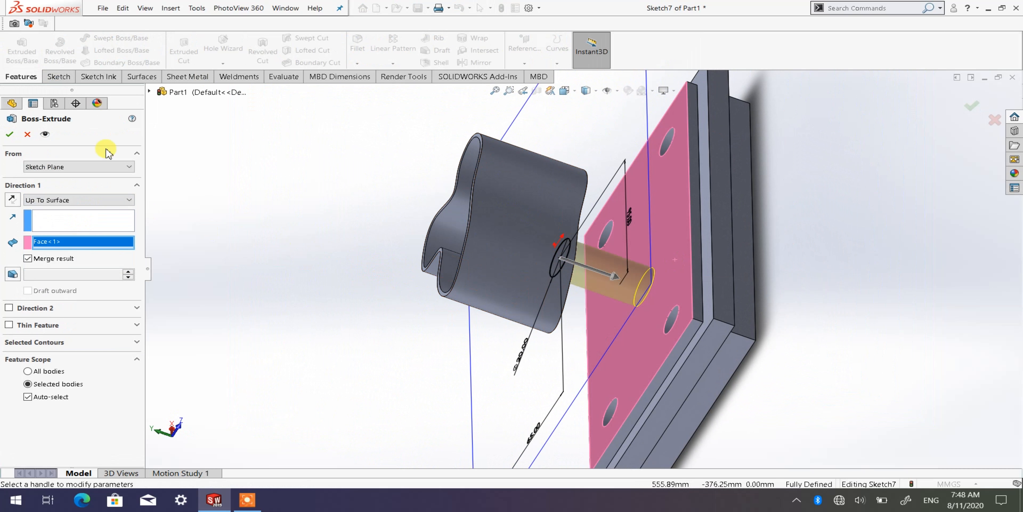
{"action": "left_click", "coordinate": [16, 133]}
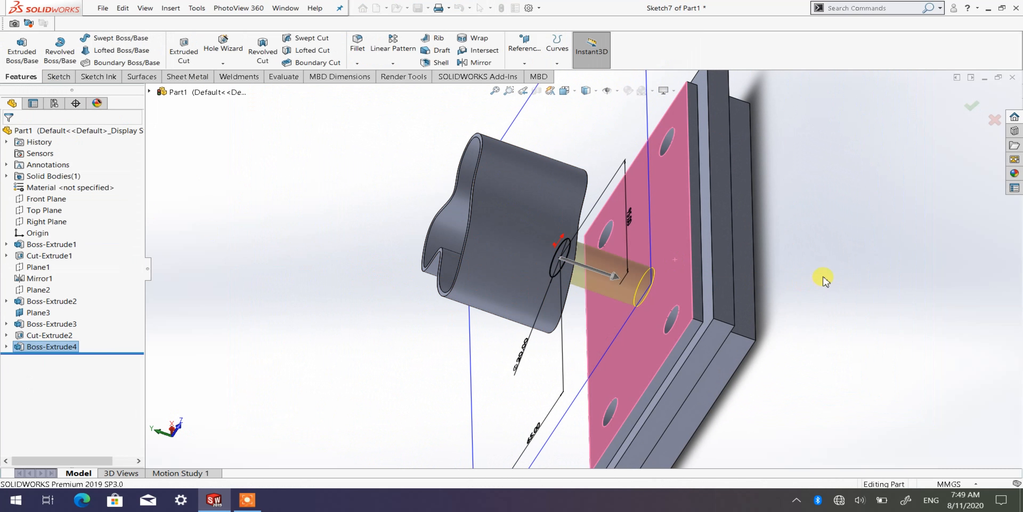
{"action": "middle_click_drag", "start_coordinate": [676, 292], "coordinate": [685, 262]}
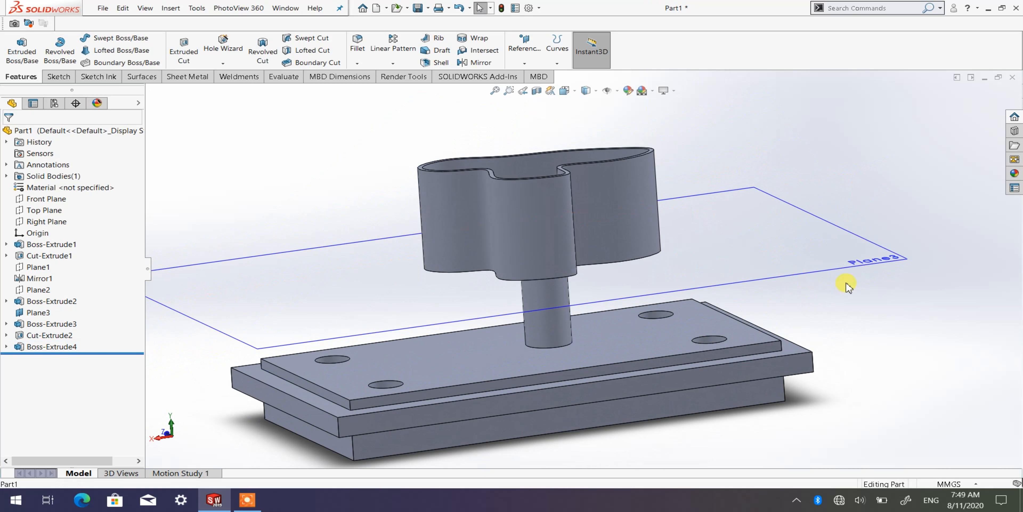
{"action": "scroll", "coordinate": [500, 256], "scroll_direction": "down", "scroll_amount": 2}
{"action": "scroll", "coordinate": [672, 280], "scroll_direction": "up", "scroll_amount": 2}
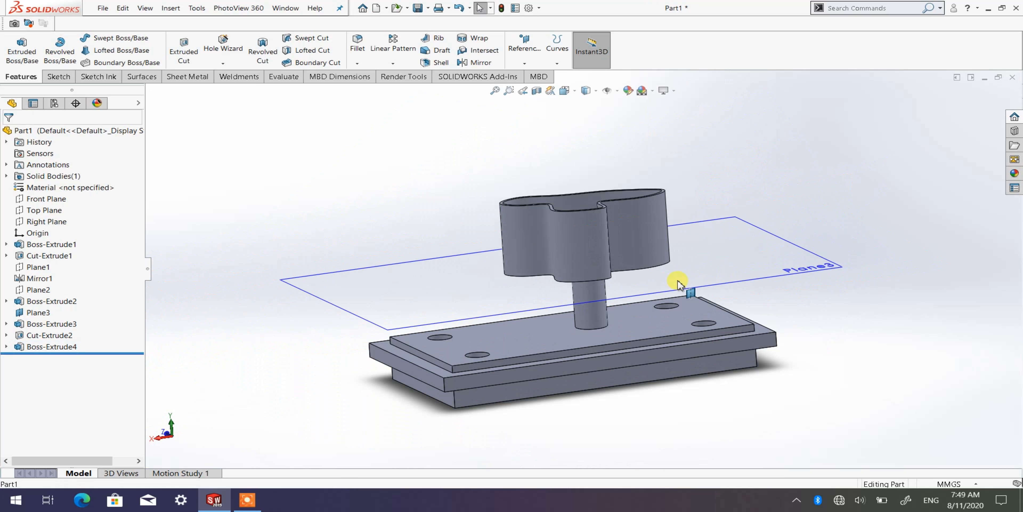
{"action": "middle_click_drag", "start_coordinate": [655, 278], "coordinate": [658, 297]}
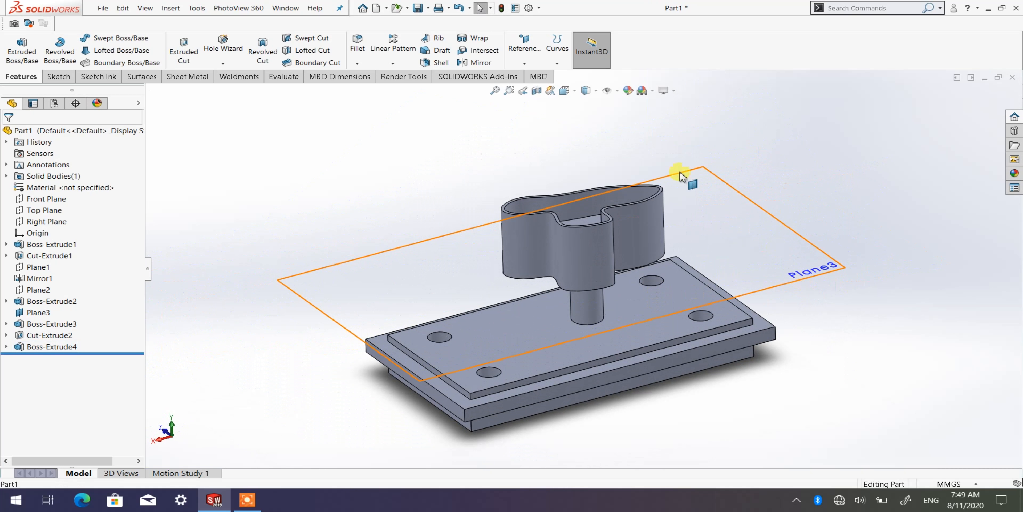
{"action": "left_click", "coordinate": [523, 63]}
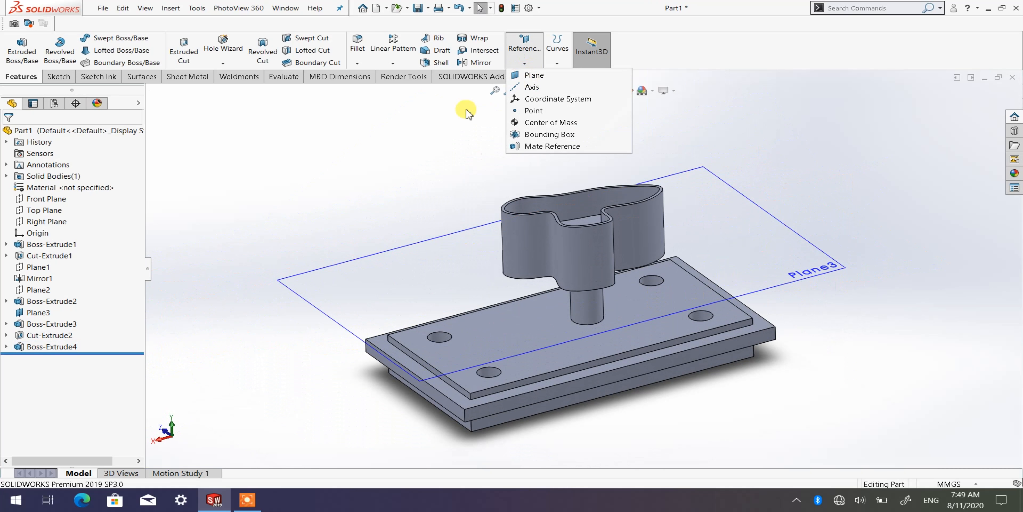
{"action": "left_click", "coordinate": [401, 130]}
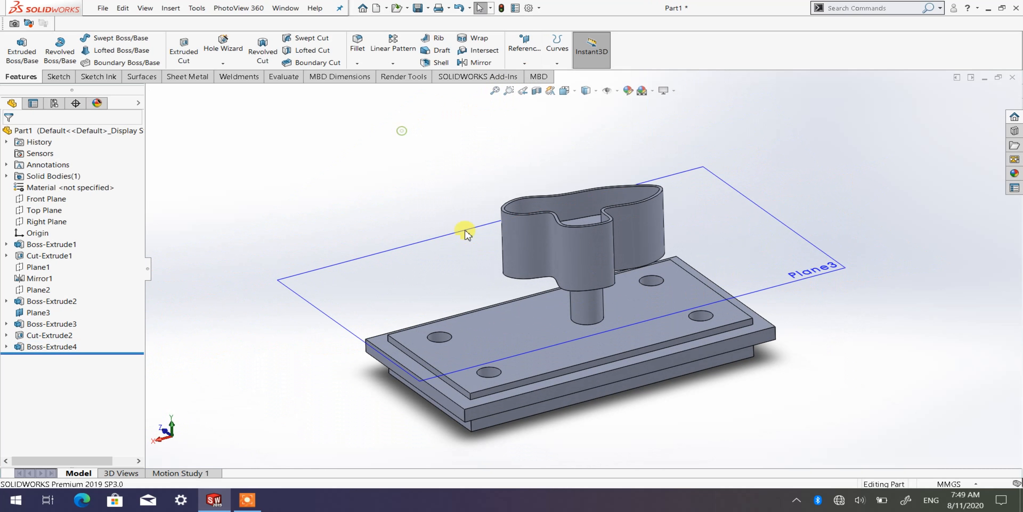
{"action": "middle_click_drag", "start_coordinate": [598, 311], "coordinate": [646, 312]}
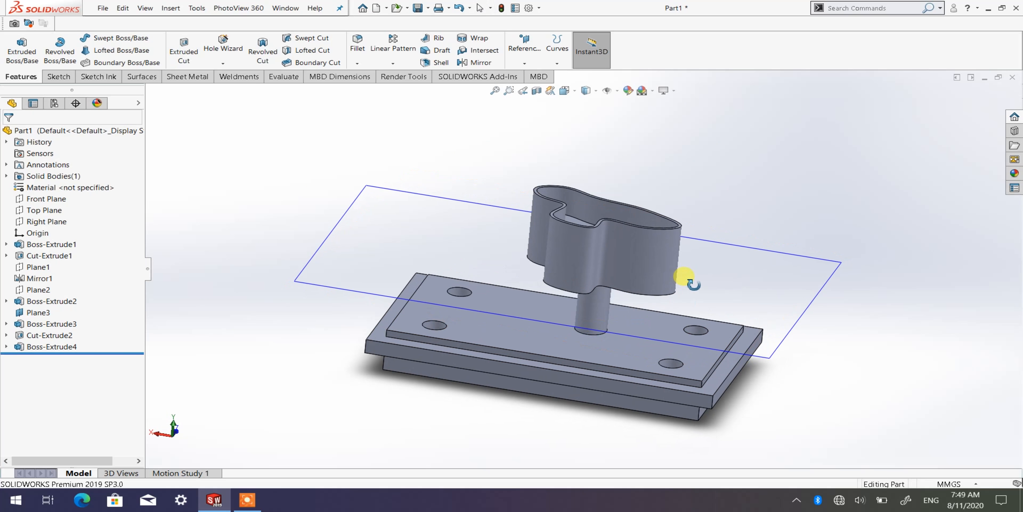
{"action": "middle_click_drag", "start_coordinate": [710, 278], "coordinate": [771, 252]}
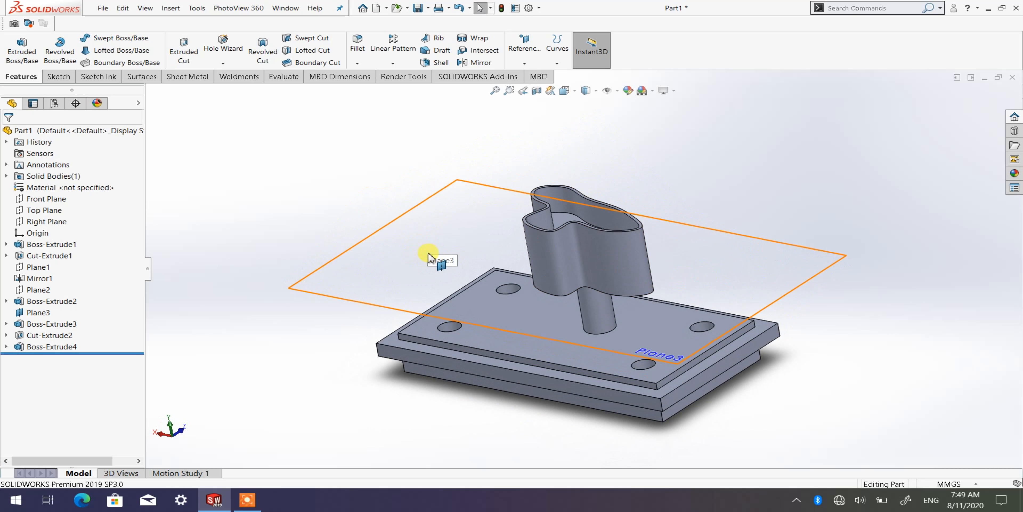
{"action": "middle_click_drag", "start_coordinate": [571, 258], "coordinate": [655, 290]}
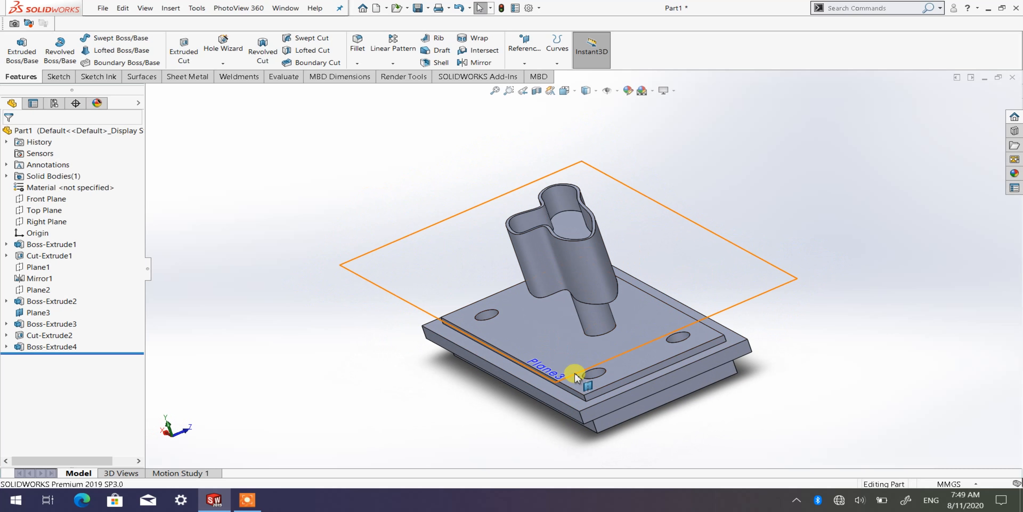
Hide reference Plane3 so that only the solid model is displayed.
{"action": "right_click", "coordinate": [41, 314]}
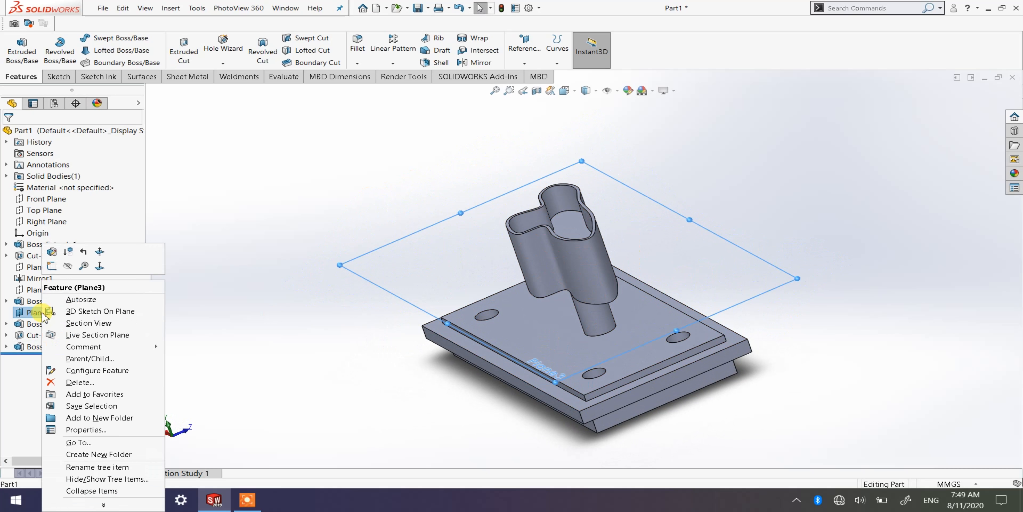
{"action": "left_click", "coordinate": [68, 267]}
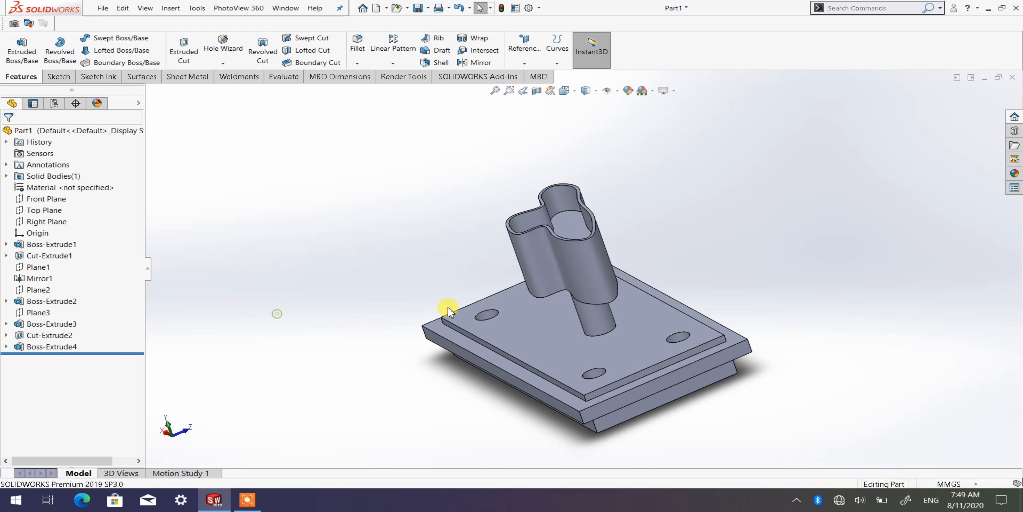
{"action": "middle_click_drag", "start_coordinate": [448, 311], "coordinate": [478, 279]}
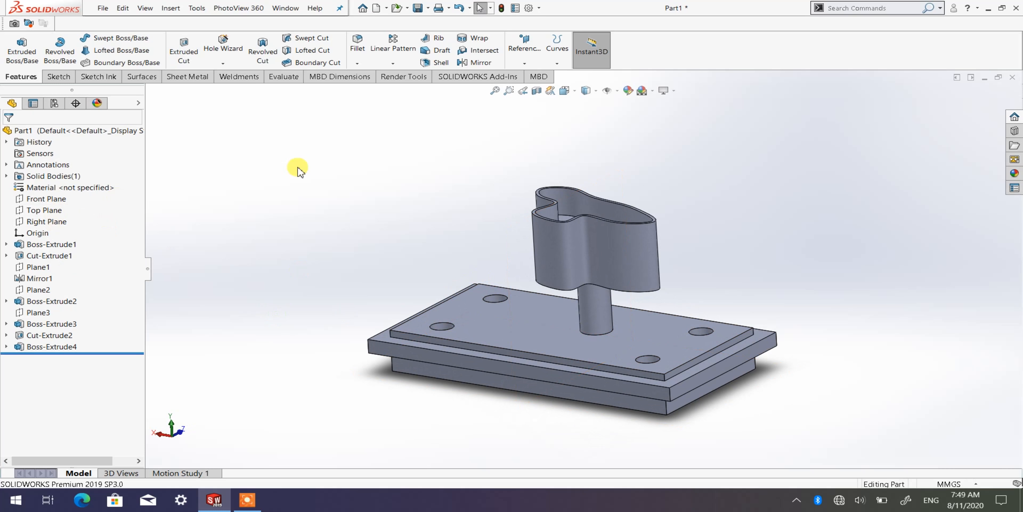
Start a new reference plane with the Front Plane as its first reference.
{"action": "left_click", "coordinate": [532, 62]}
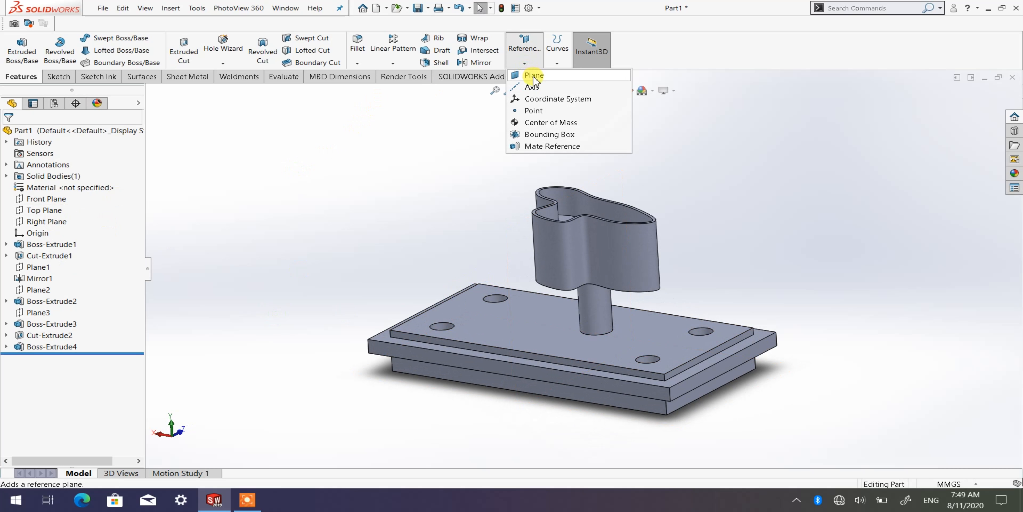
{"action": "left_click", "coordinate": [532, 75]}
{"action": "middle_click_drag", "start_coordinate": [384, 271], "coordinate": [319, 269]}
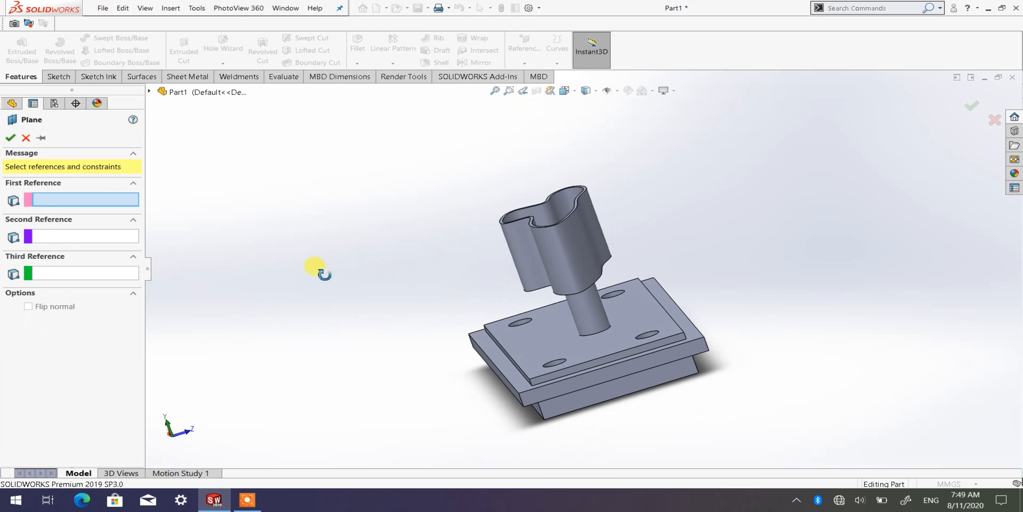
{"action": "middle_click_drag", "start_coordinate": [592, 347], "coordinate": [612, 328]}
{"action": "middle_click_drag", "start_coordinate": [589, 370], "coordinate": [621, 375]}
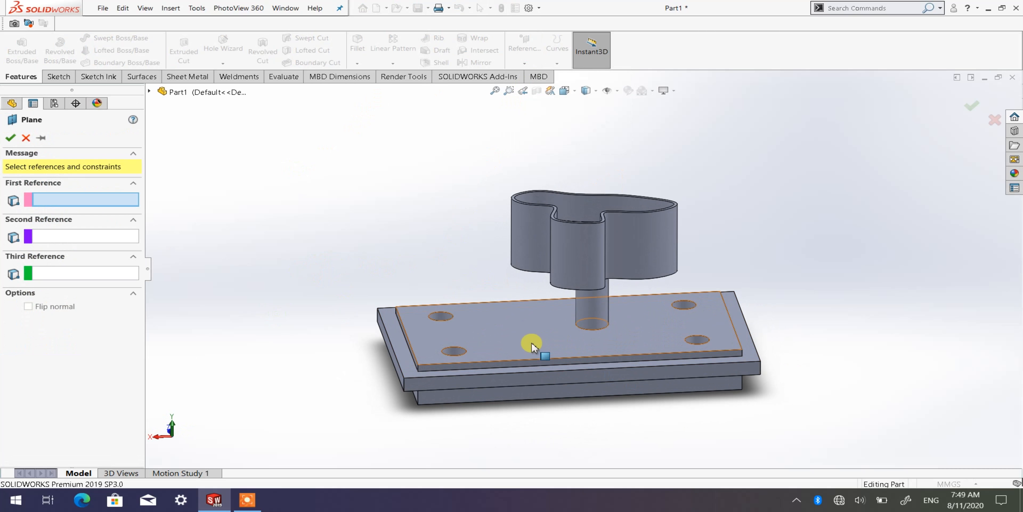
{"action": "middle_click_drag", "start_coordinate": [484, 388], "coordinate": [567, 353]}
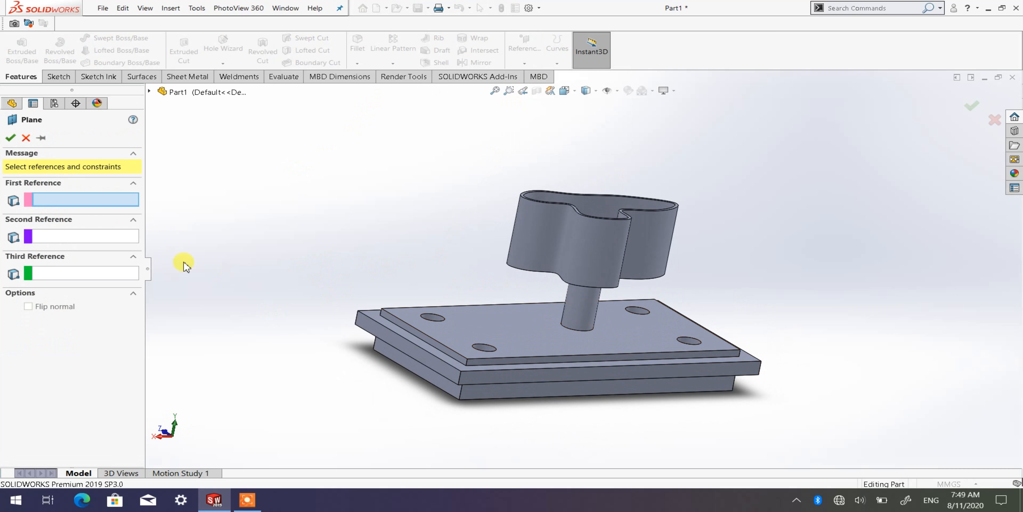
{"action": "middle_click_drag", "start_coordinate": [720, 372], "coordinate": [477, 323]}
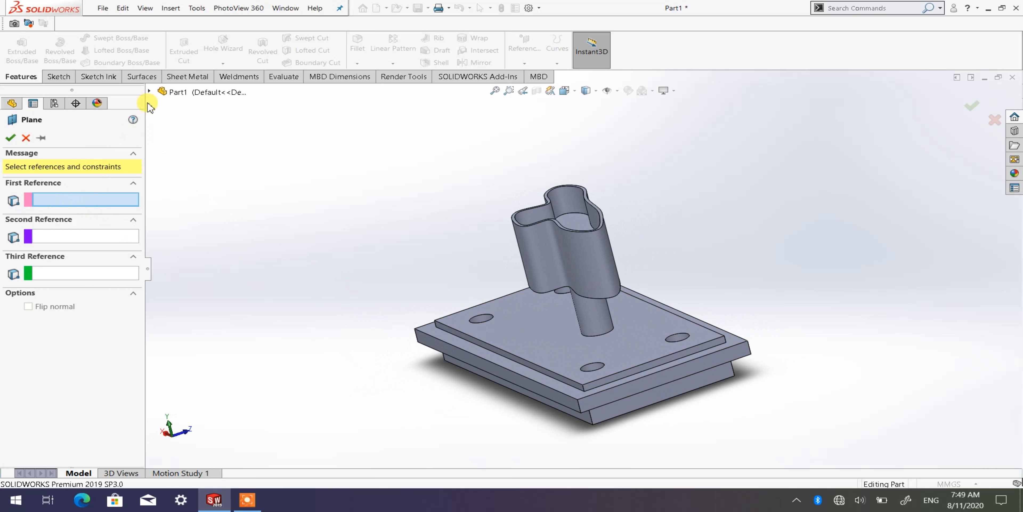
{"action": "left_click", "coordinate": [151, 92]}
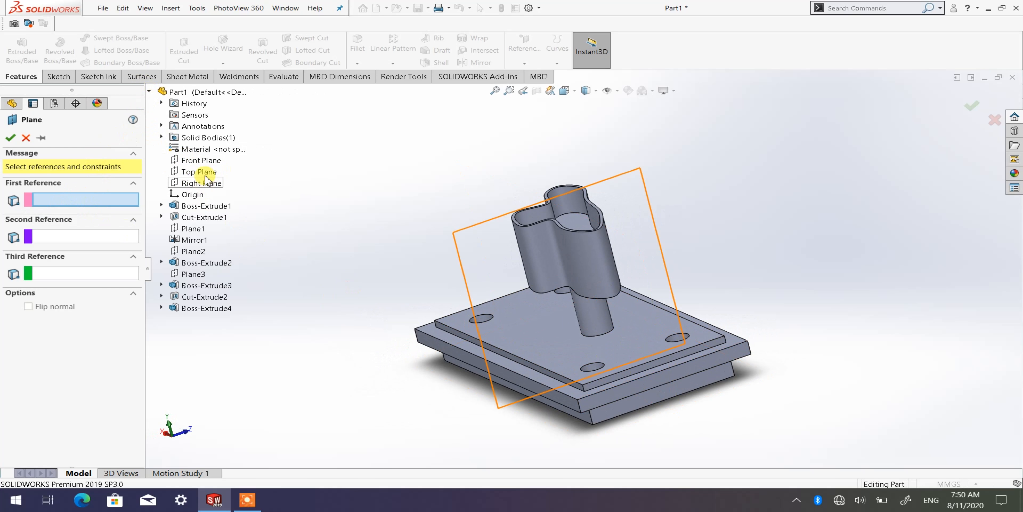
{"action": "left_click", "coordinate": [203, 161]}
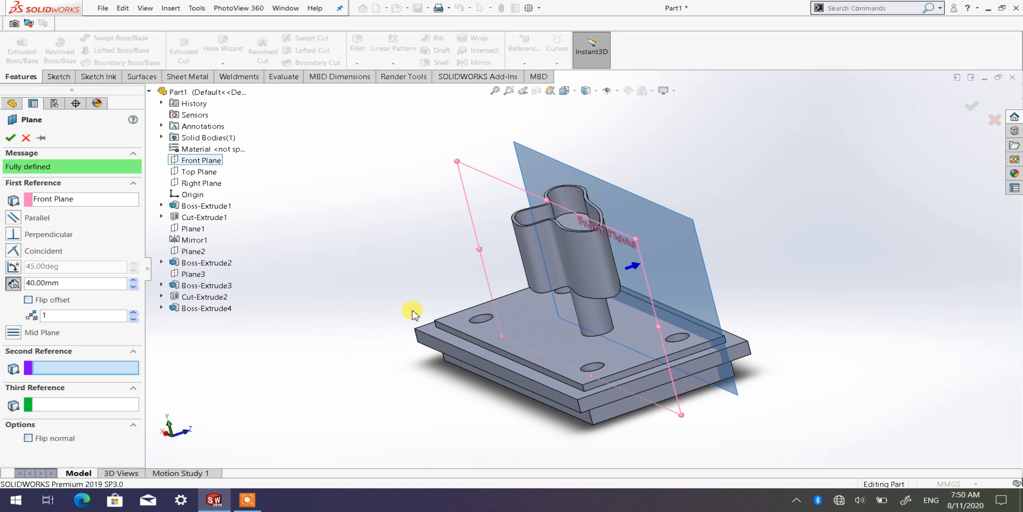
Set the plane's offset from the Front Plane to 100 mm toward the positive Z side and create it.
{"action": "middle_click_drag", "start_coordinate": [373, 321], "coordinate": [350, 318]}
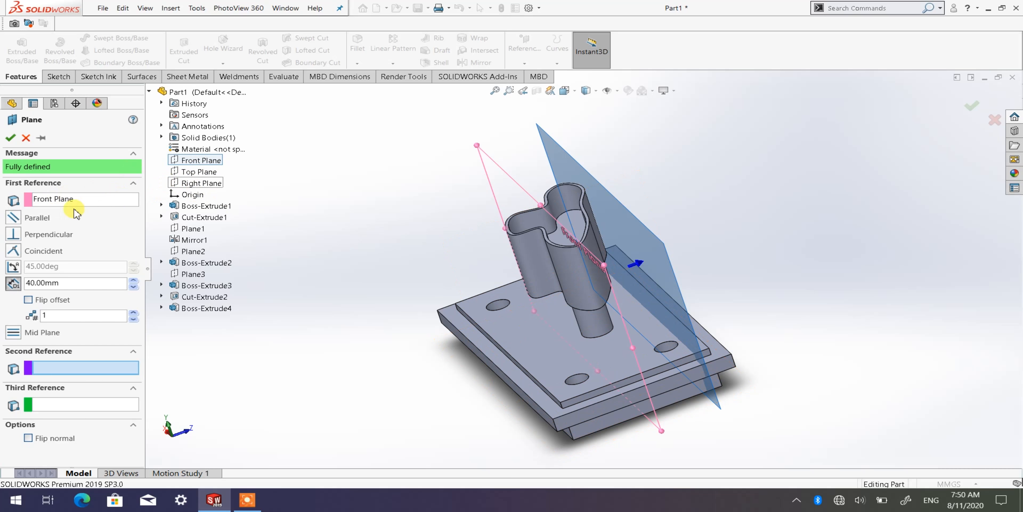
{"action": "middle_click_drag", "start_coordinate": [382, 318], "coordinate": [697, 297]}
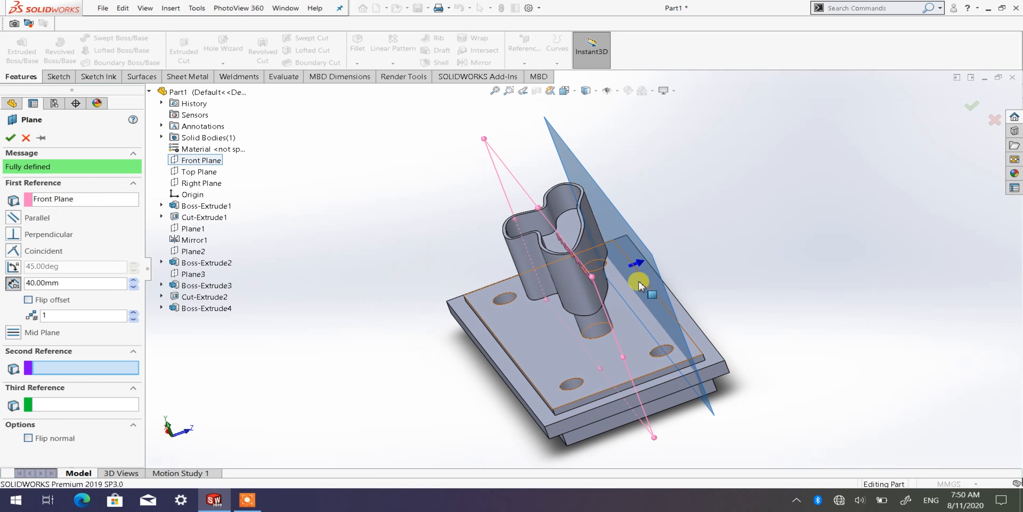
{"action": "middle_click_drag", "start_coordinate": [523, 206], "coordinate": [555, 160]}
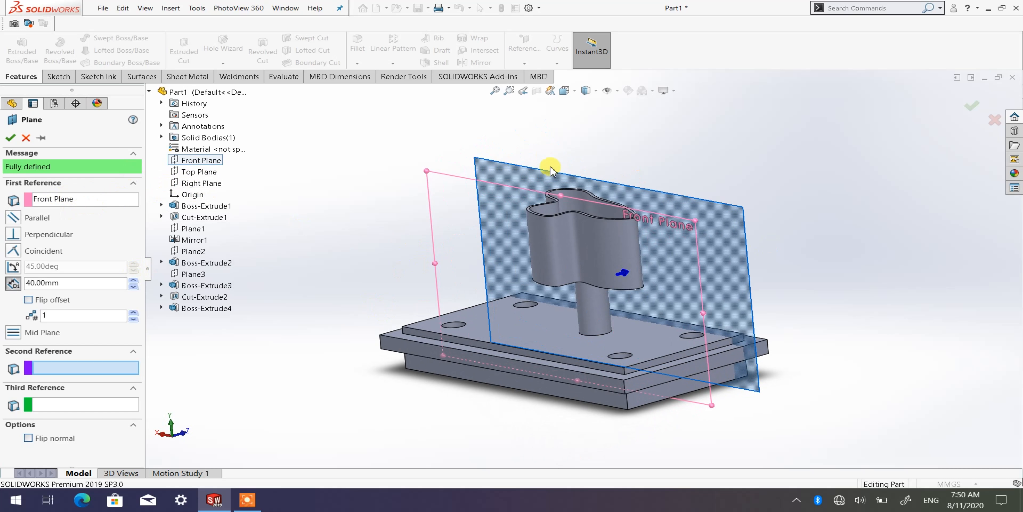
{"action": "middle_click_drag", "start_coordinate": [631, 307], "coordinate": [653, 284]}
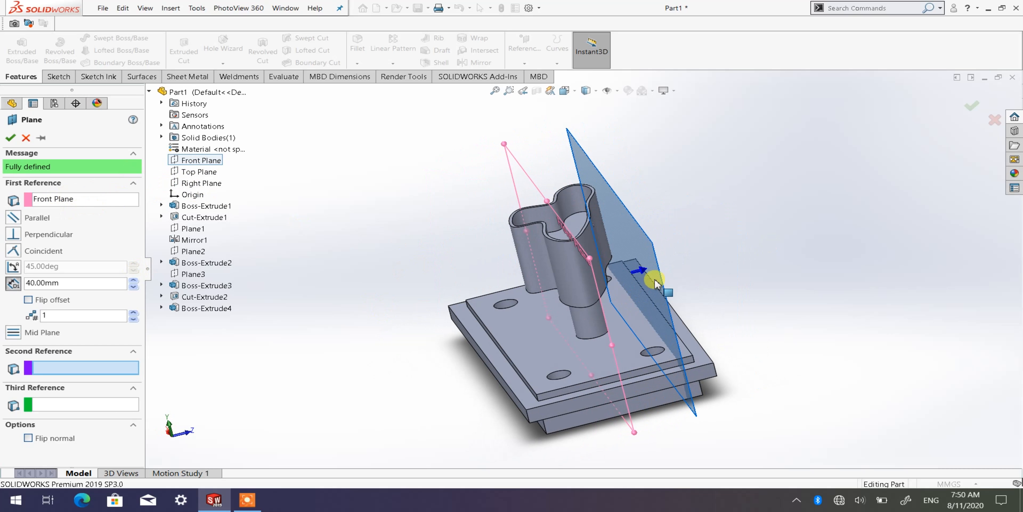
{"action": "left_click", "coordinate": [134, 280]}
{"action": "left_click", "coordinate": [134, 280]}
{"action": "left_click", "coordinate": [134, 279]}
{"action": "left_click", "coordinate": [134, 280]}
{"action": "left_click", "coordinate": [133, 279]}
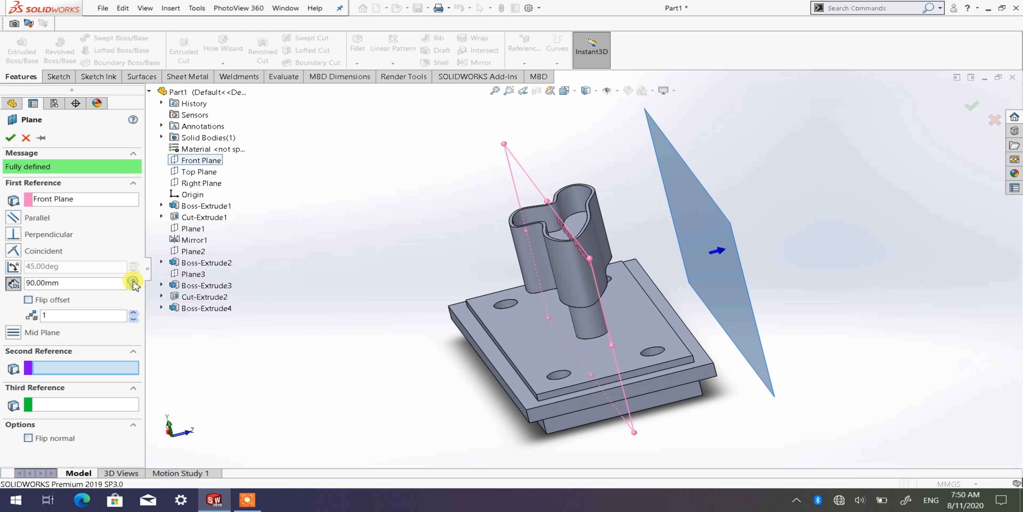
{"action": "left_click", "coordinate": [133, 280]}
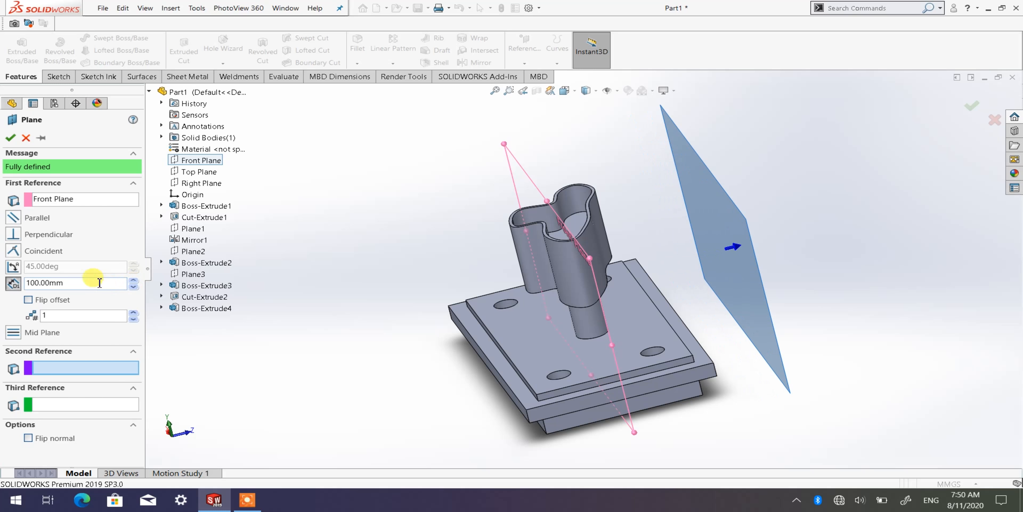
{"action": "left_click", "coordinate": [10, 139]}
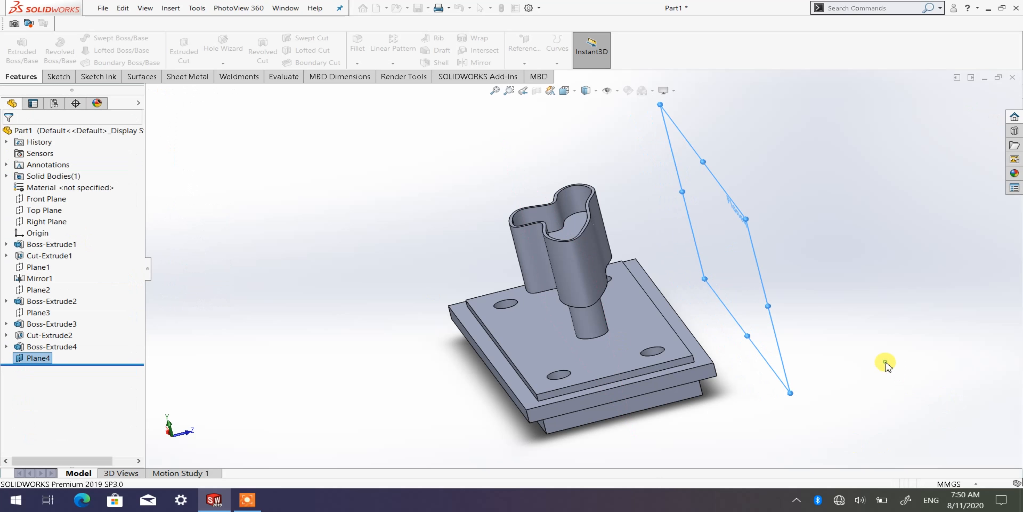
Open a sketch on the new offset plane and orient the view normal to it.
{"action": "middle_click_drag", "start_coordinate": [874, 360], "coordinate": [904, 341]}
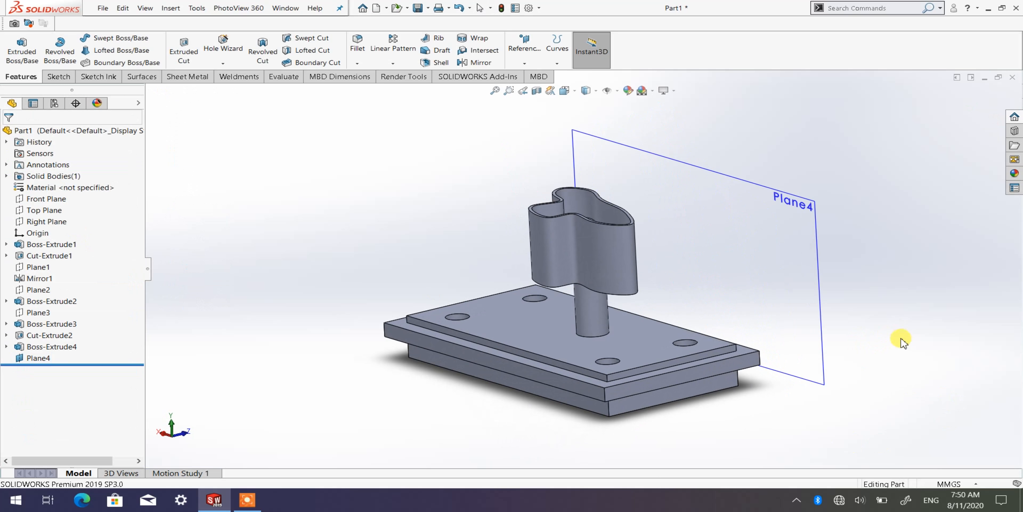
{"action": "left_click", "coordinate": [819, 250]}
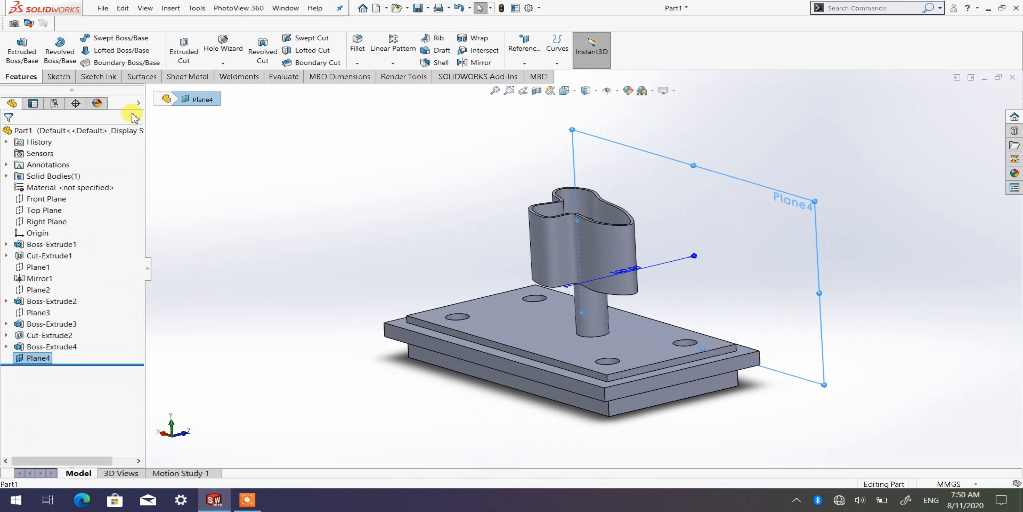
{"action": "left_click", "coordinate": [57, 76]}
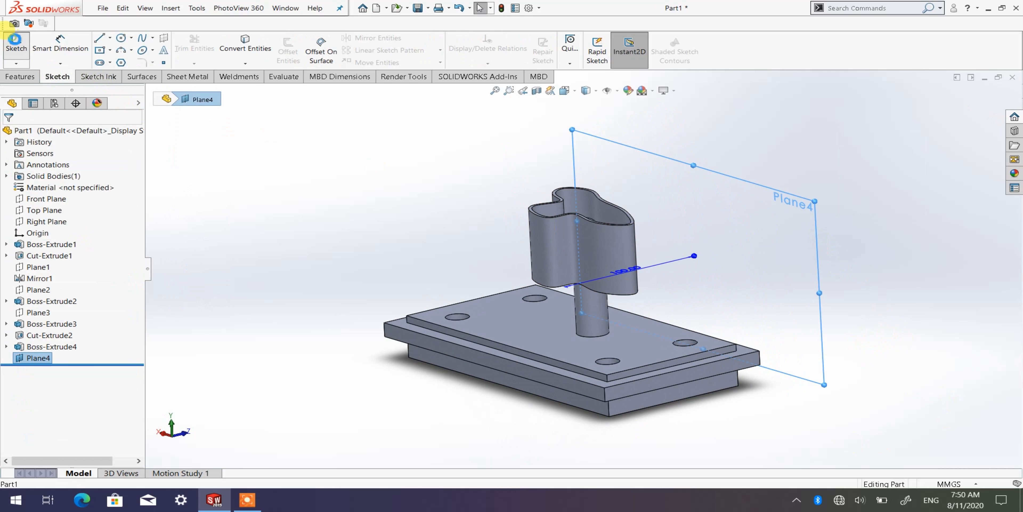
{"action": "left_click", "coordinate": [13, 40]}
{"action": "left_click", "coordinate": [566, 90]}
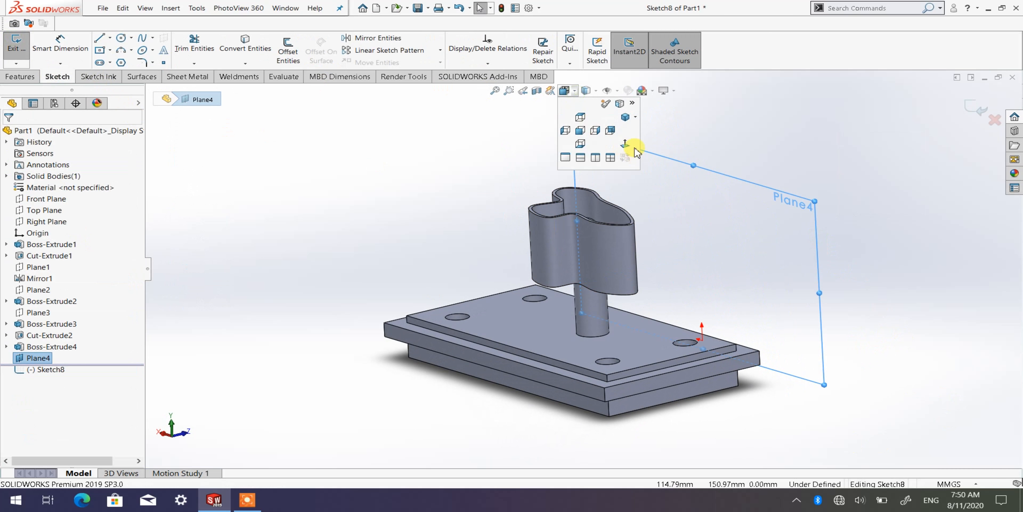
{"action": "left_click", "coordinate": [625, 145]}
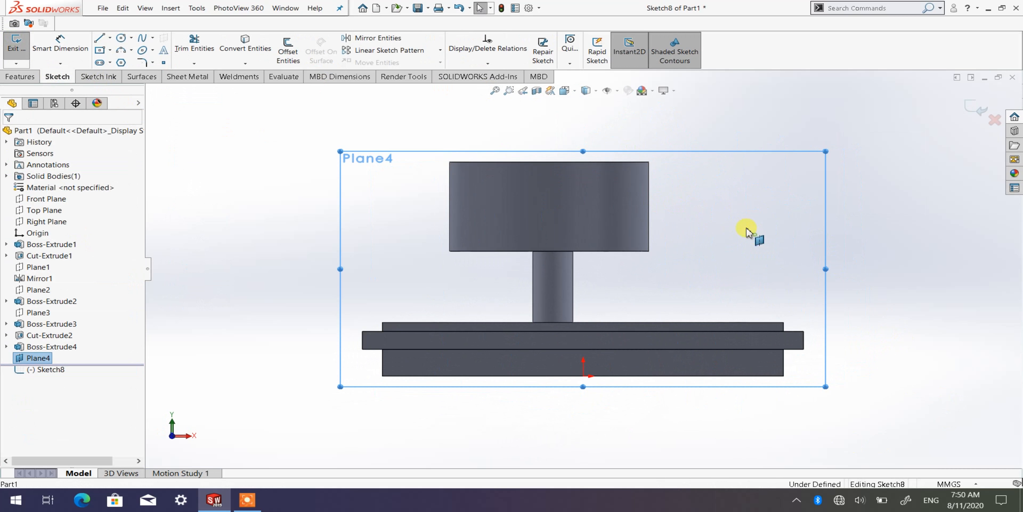
Sketch an upward-bulging 3 Point Arc Slot over the hollow spline boss, about 22.5 mm radius, 142° sweep and 11 mm wide.
{"action": "scroll", "coordinate": [389, 117], "scroll_direction": "down", "scroll_amount": 1}
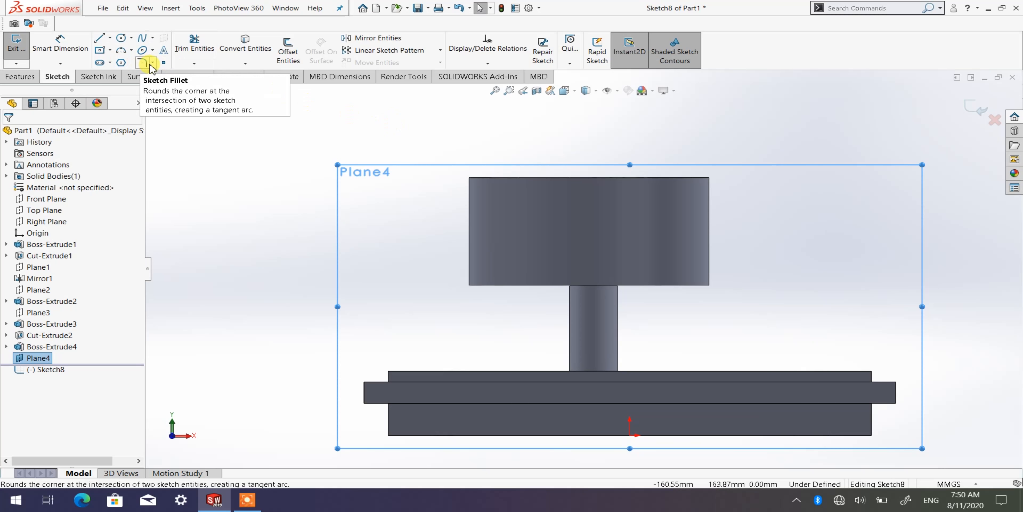
{"action": "left_click", "coordinate": [110, 63]}
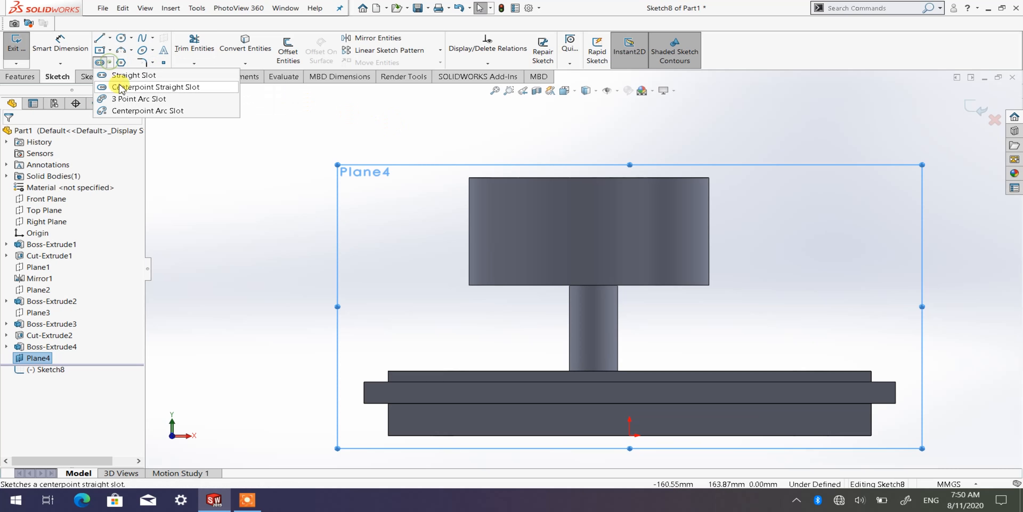
{"action": "left_click", "coordinate": [141, 99]}
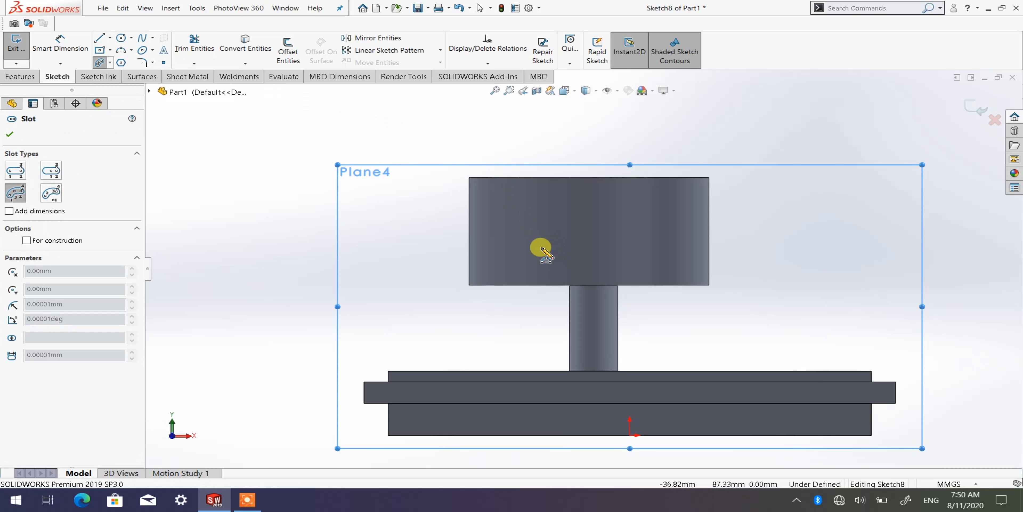
{"action": "left_click", "coordinate": [545, 243]}
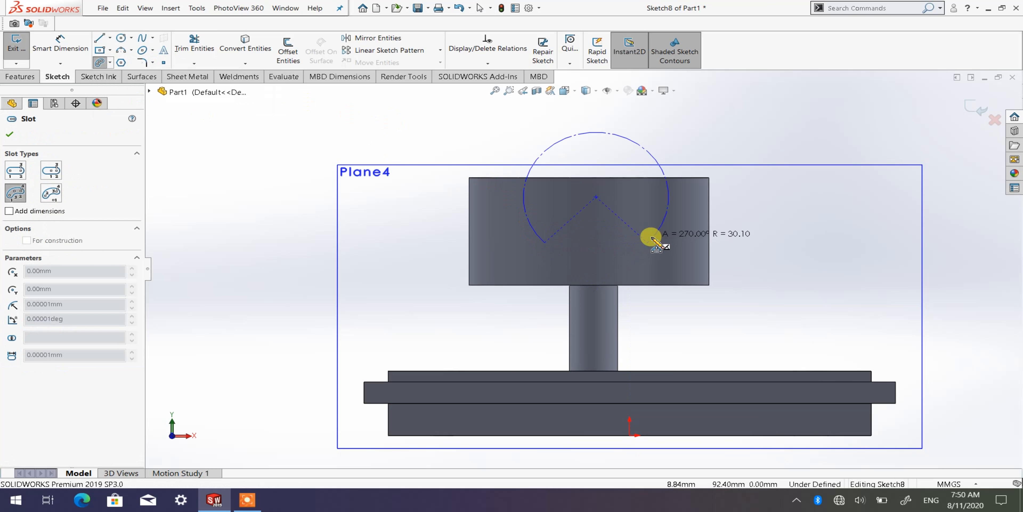
{"action": "left_click", "coordinate": [615, 213]}
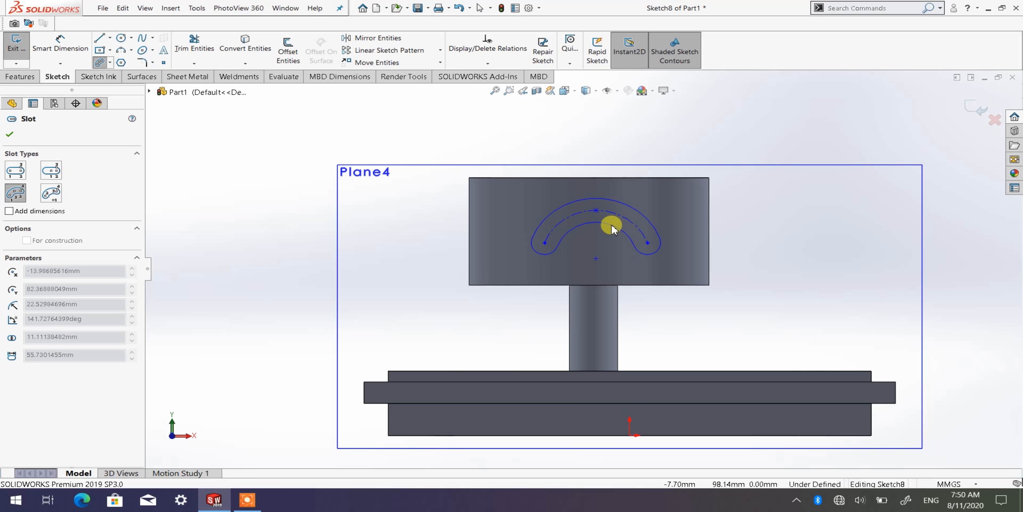
{"action": "left_click", "coordinate": [612, 228]}
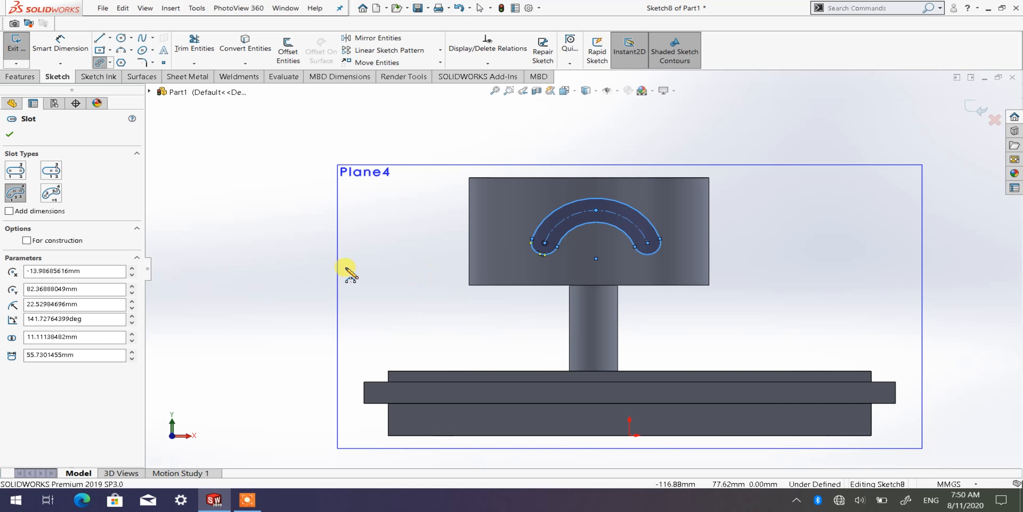
{"action": "left_click", "coordinate": [7, 135]}
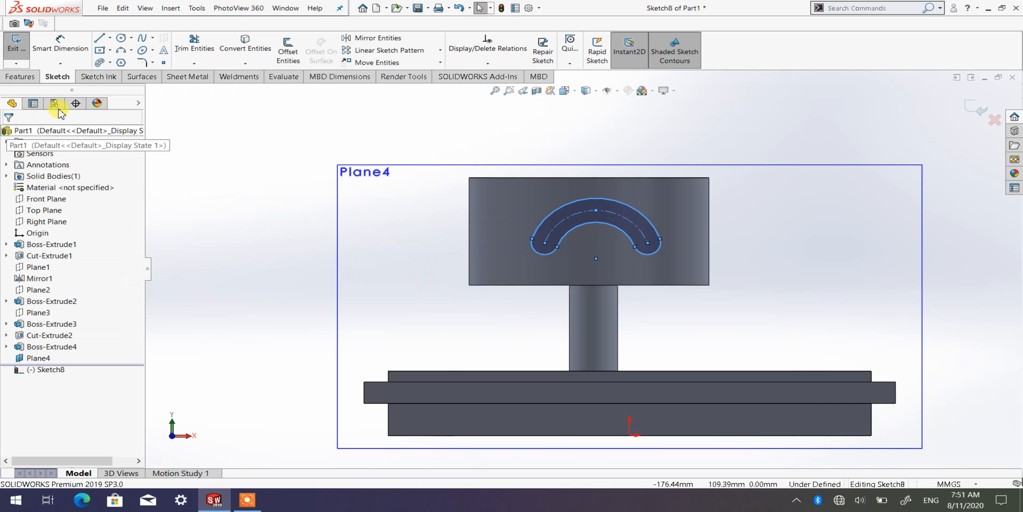
Dimension the end arc of the slot with a radius of 6 mm.
{"action": "left_click", "coordinate": [59, 50]}
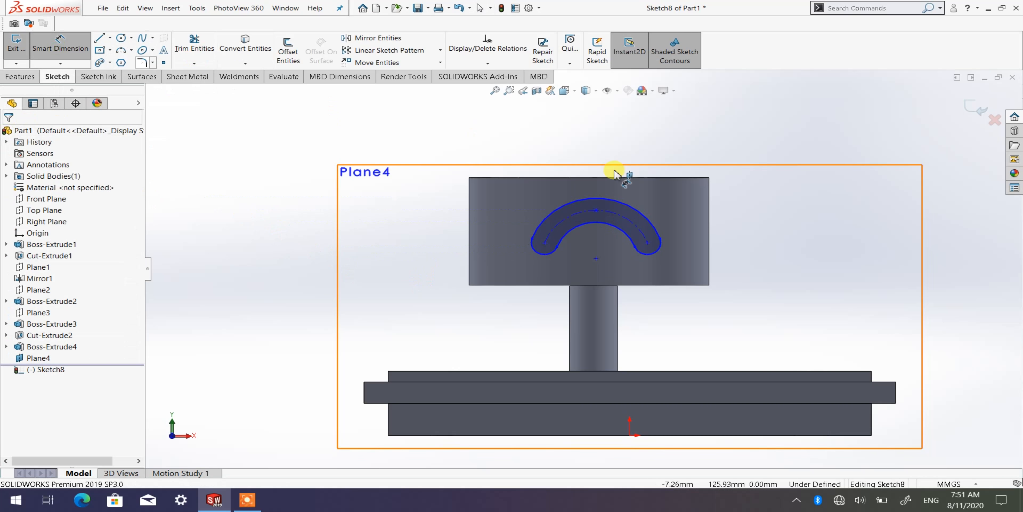
{"action": "scroll", "coordinate": [631, 191], "scroll_direction": "down", "scroll_amount": 3}
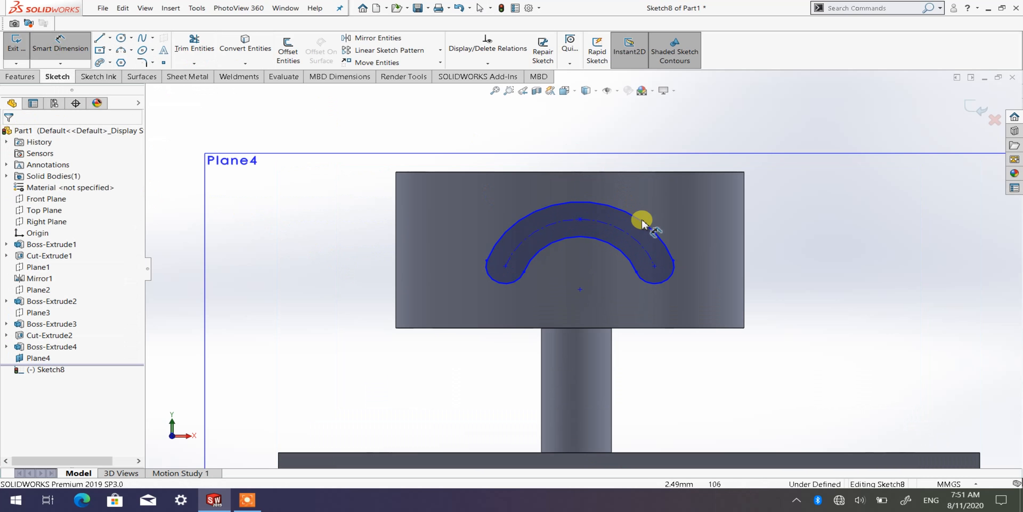
{"action": "left_click", "coordinate": [487, 282]}
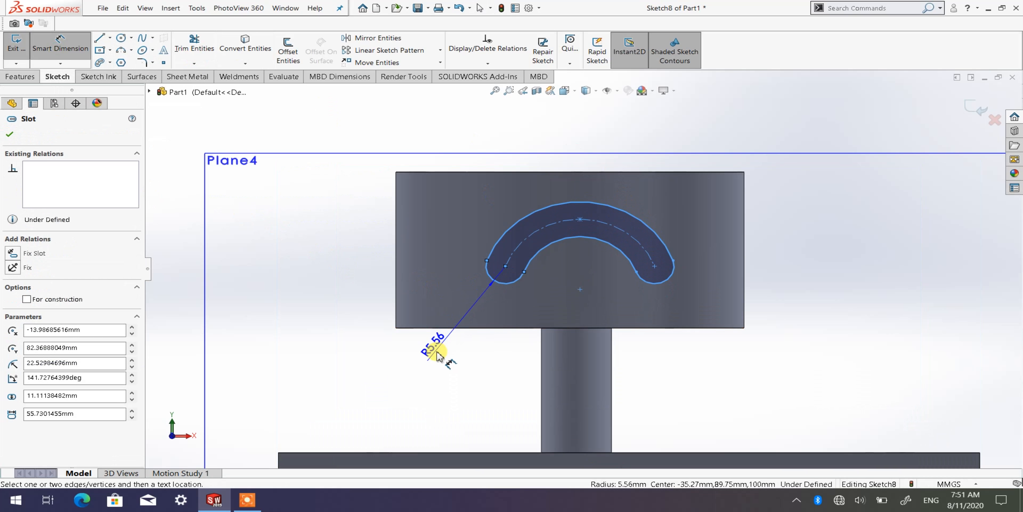
{"action": "left_click", "coordinate": [469, 365]}
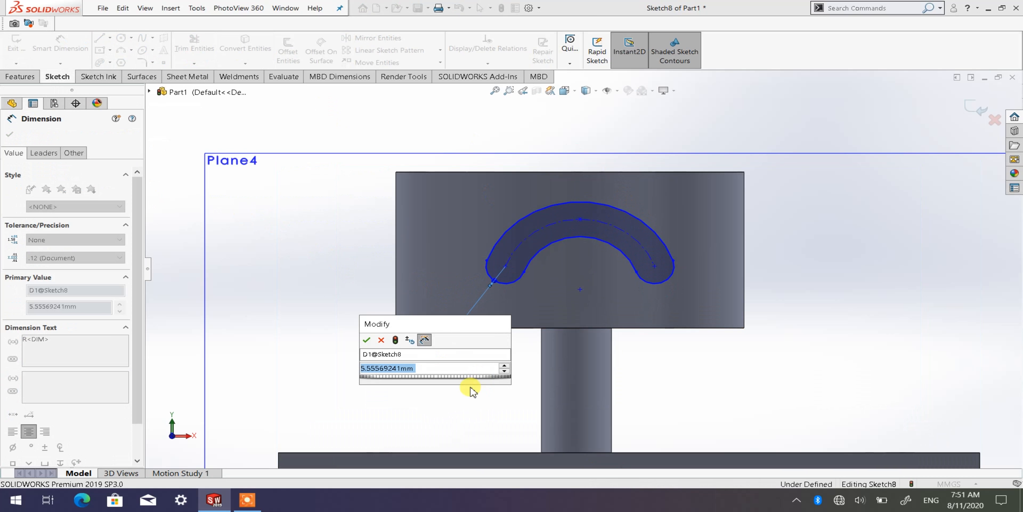
{"action": "type", "text": "6"}
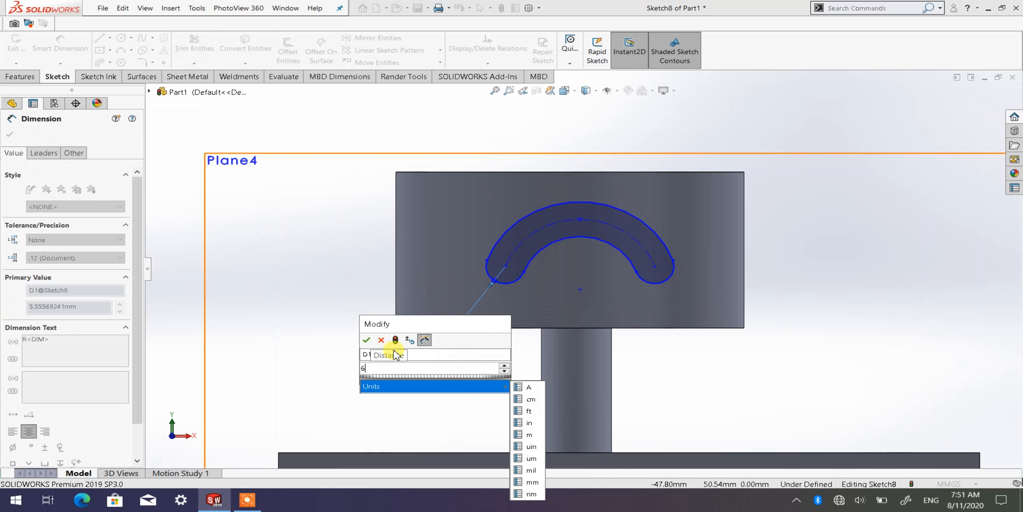
{"action": "left_click", "coordinate": [370, 341]}
{"action": "left_click", "coordinate": [731, 352]}
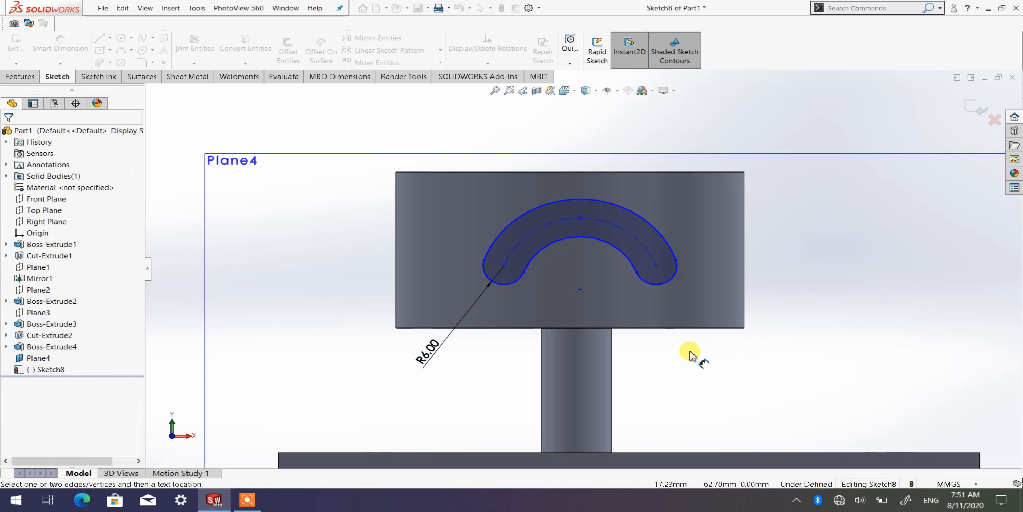
Dimension the slot's arc center 50 mm above the top edge of the base plate.
{"action": "scroll", "coordinate": [694, 347], "scroll_direction": "up", "scroll_amount": 1}
{"action": "scroll", "coordinate": [706, 340], "scroll_direction": "up", "scroll_amount": 1}
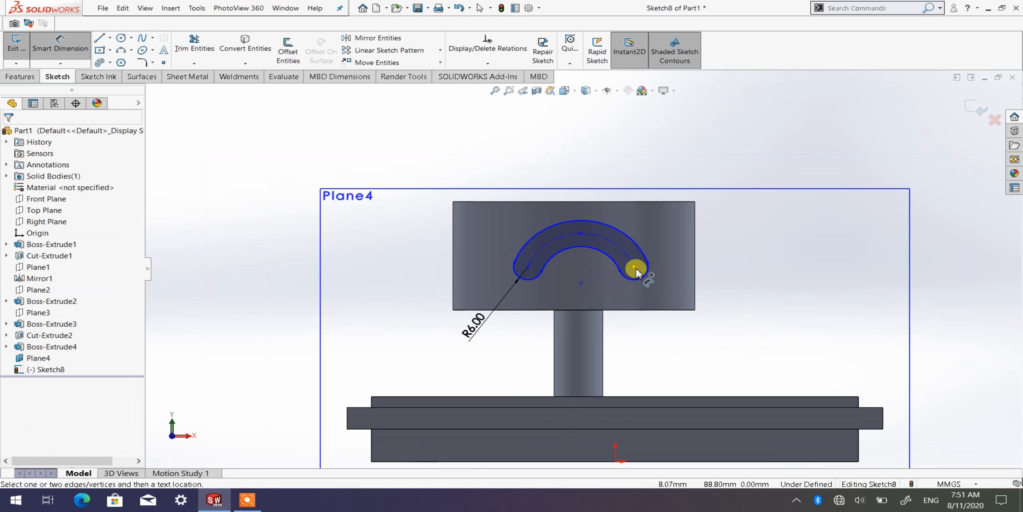
{"action": "left_click", "coordinate": [581, 283]}
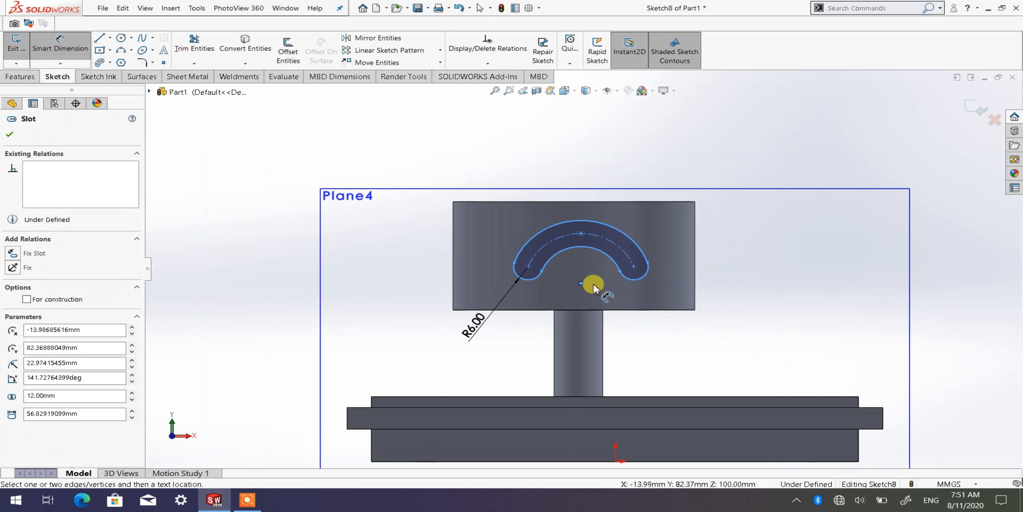
{"action": "left_click", "coordinate": [832, 396]}
{"action": "left_click", "coordinate": [854, 345]}
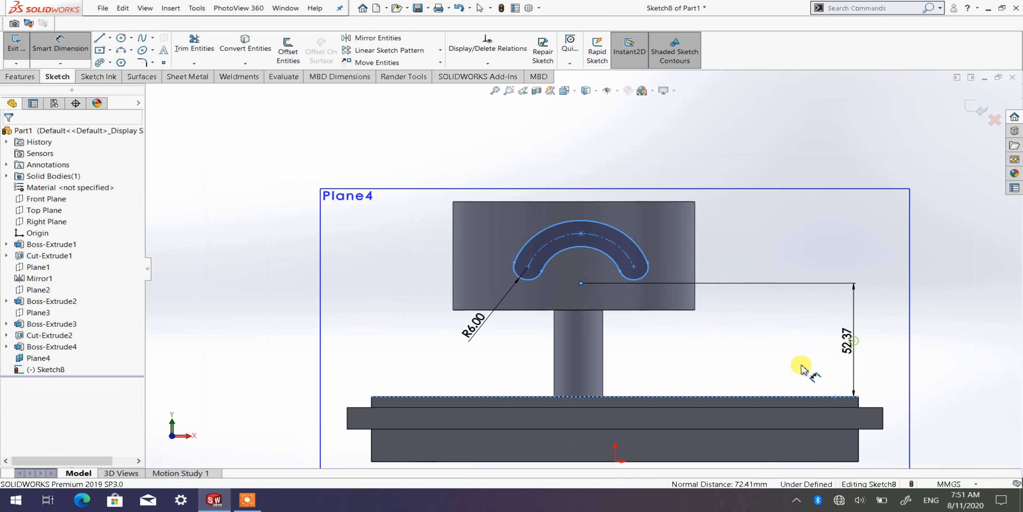
{"action": "type", "text": "5"}
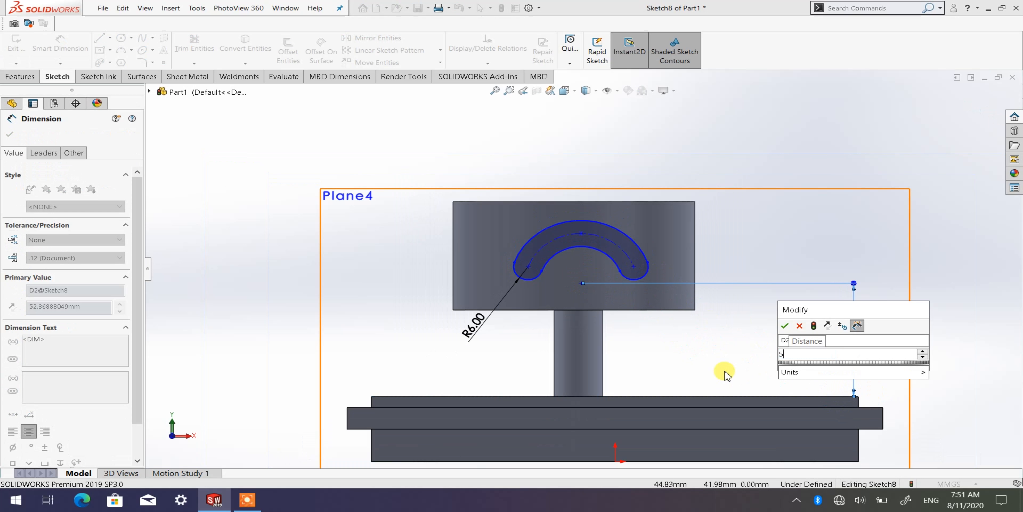
{"action": "left_click", "coordinate": [784, 325]}
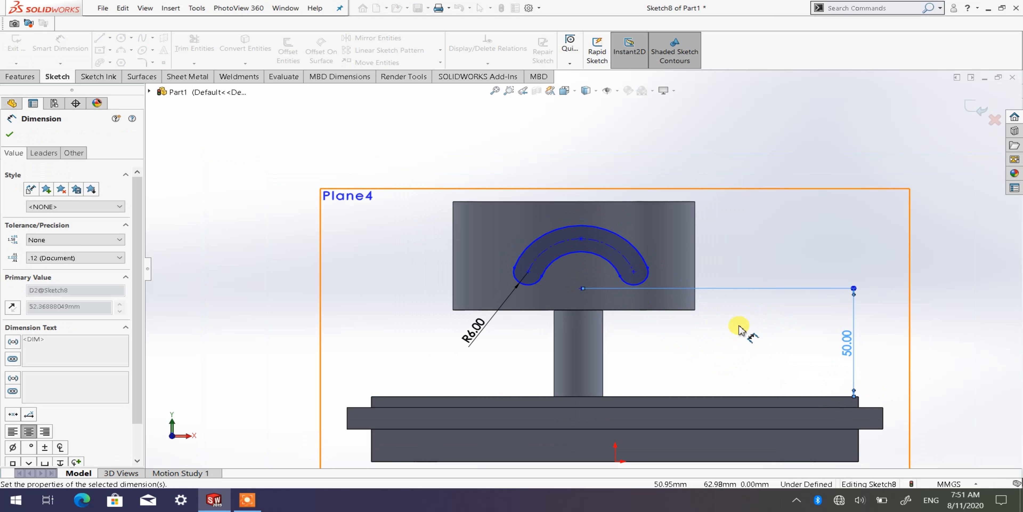
{"action": "left_click", "coordinate": [685, 340]}
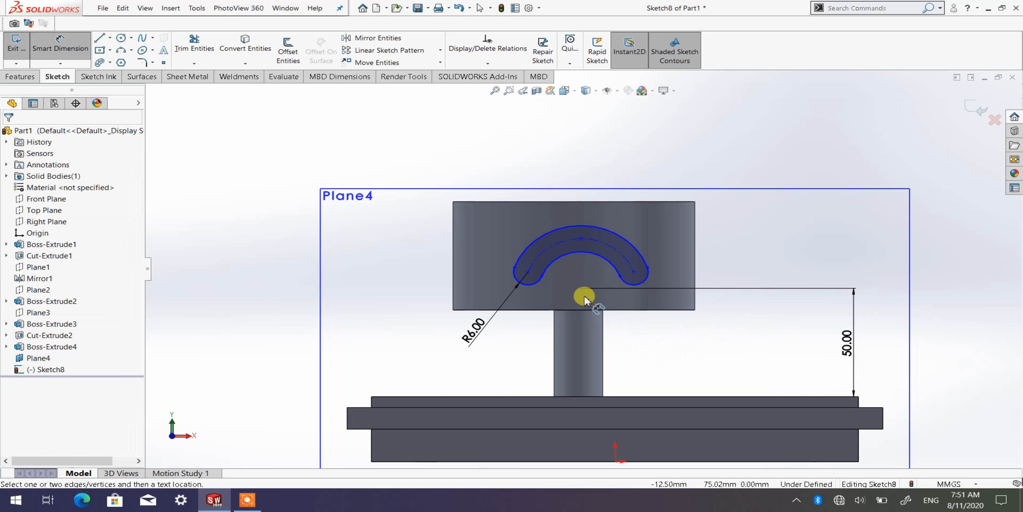
Dimension the slot's arc center 95 mm horizontally from the left end of the widest plate layer.
{"action": "left_click", "coordinate": [581, 289]}
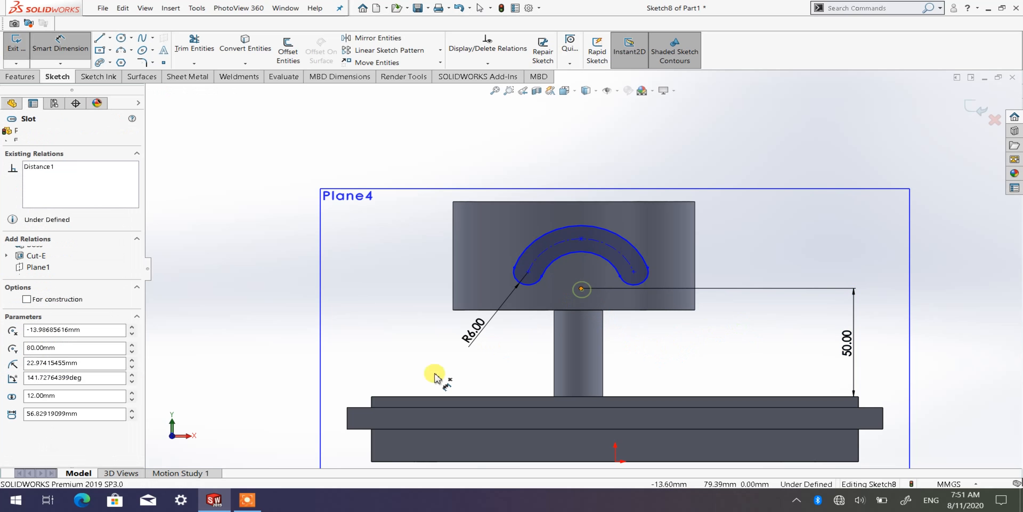
{"action": "left_click", "coordinate": [348, 417]}
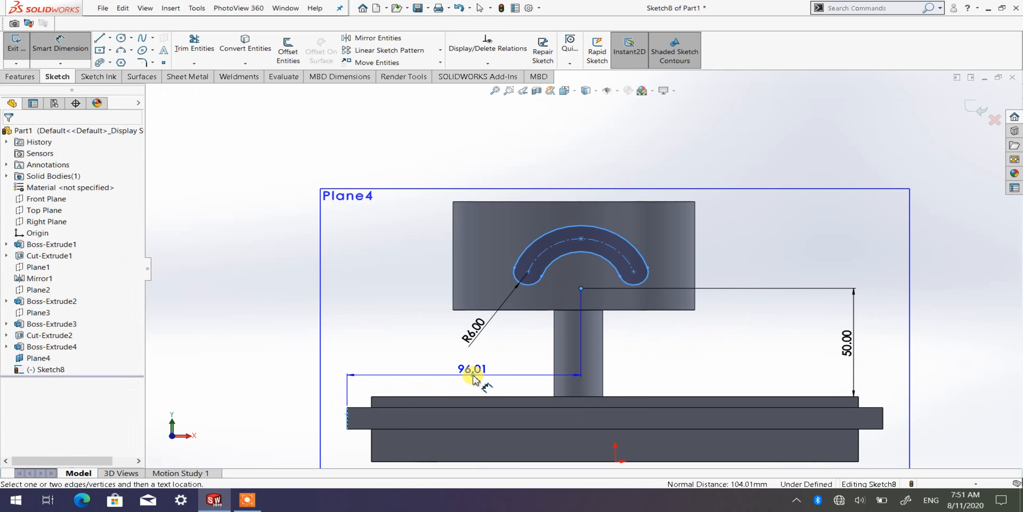
{"action": "left_click", "coordinate": [473, 378]}
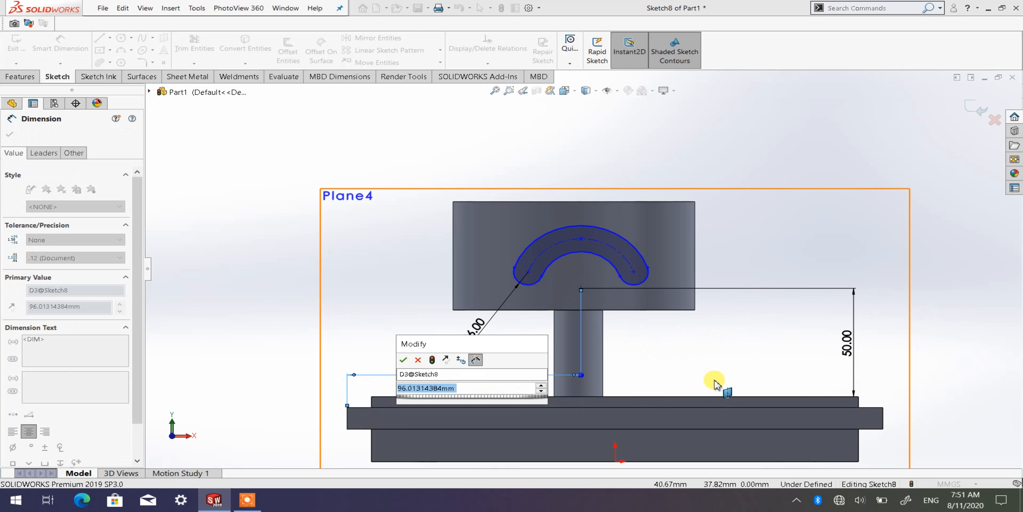
{"action": "type", "text": "95"}
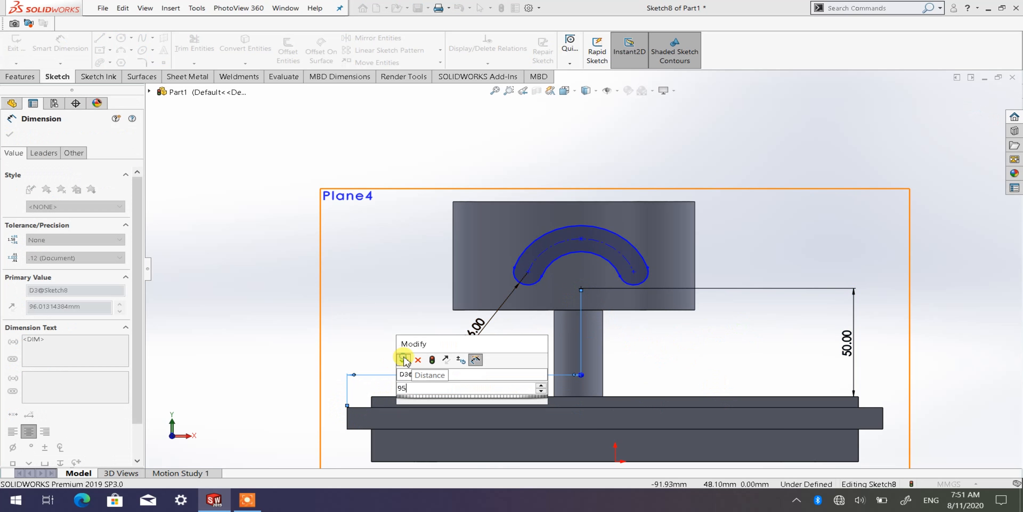
{"action": "left_click", "coordinate": [404, 360]}
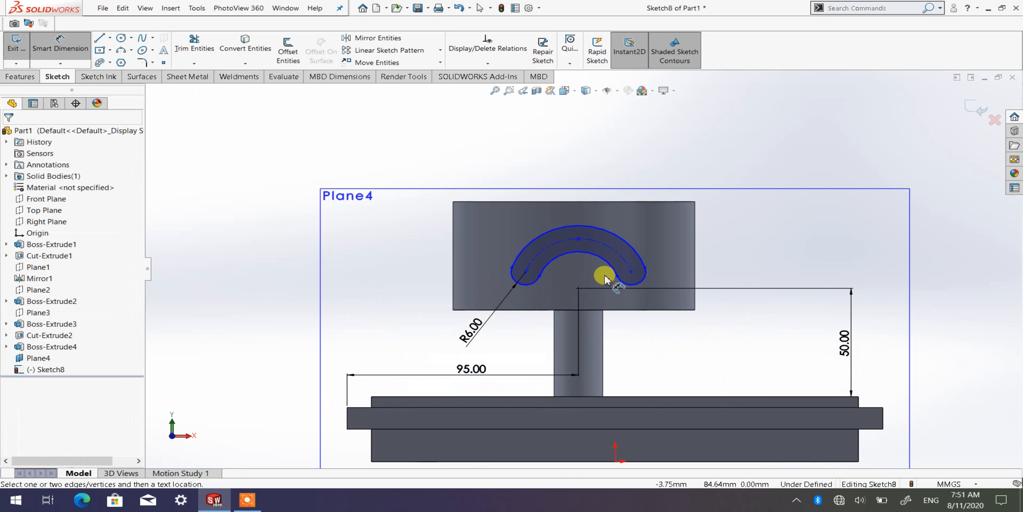
Dimension the midpoint of the slot's centerline arc 70 mm above the plate's top edge and finish dimensioning.
{"action": "scroll", "coordinate": [577, 254], "scroll_direction": "down", "scroll_amount": 3}
{"action": "scroll", "coordinate": [578, 256], "scroll_direction": "up", "scroll_amount": 2}
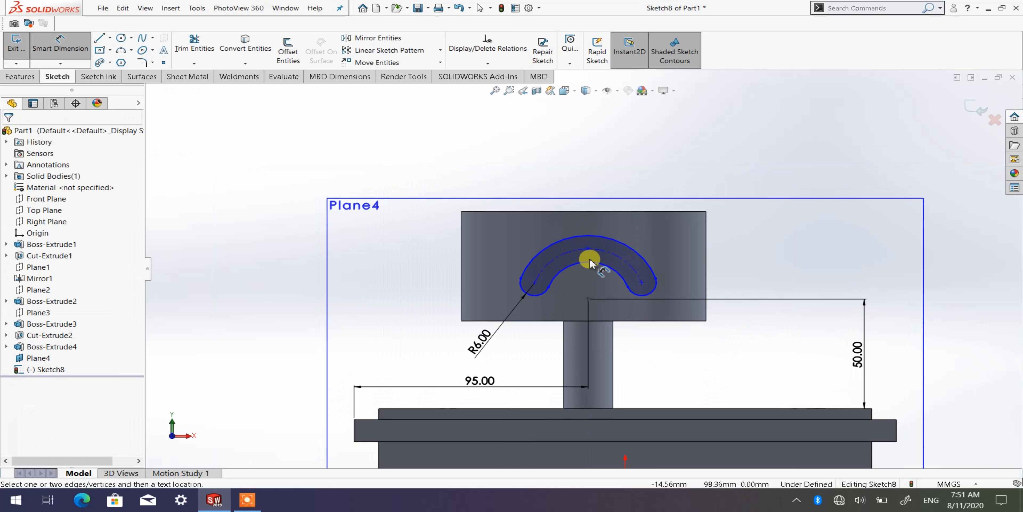
{"action": "scroll", "coordinate": [589, 258], "scroll_direction": "down", "scroll_amount": 2}
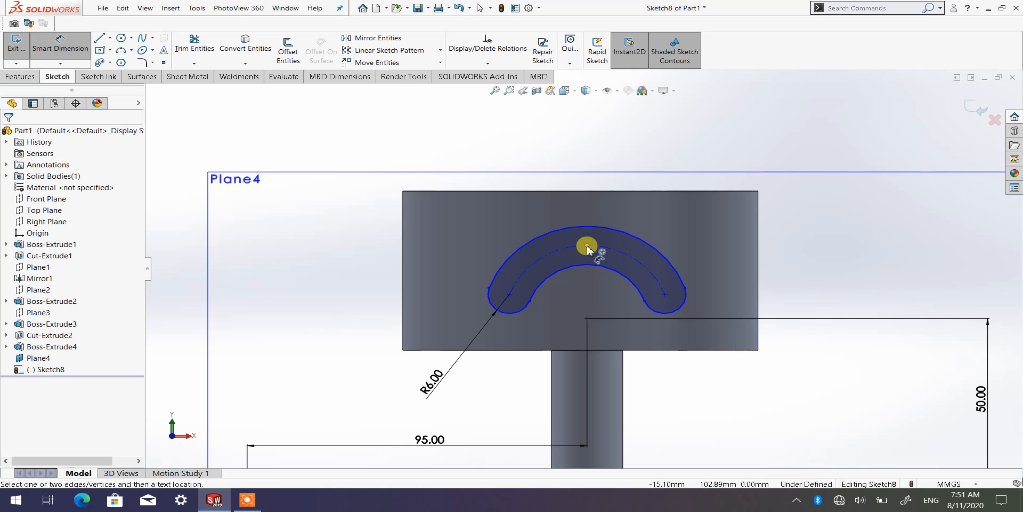
{"action": "left_click", "coordinate": [587, 246]}
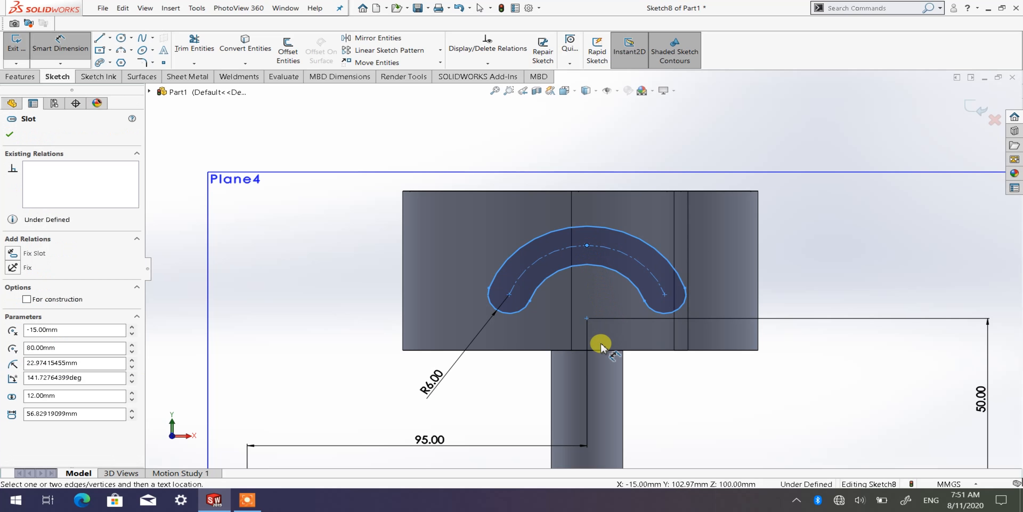
{"action": "scroll", "coordinate": [601, 346], "scroll_direction": "up", "scroll_amount": 3}
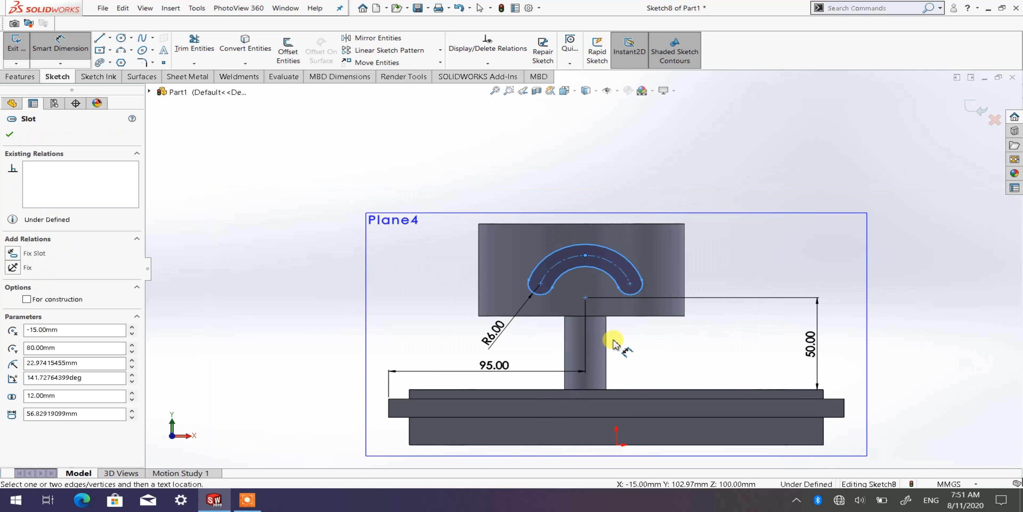
{"action": "left_click", "coordinate": [794, 390]}
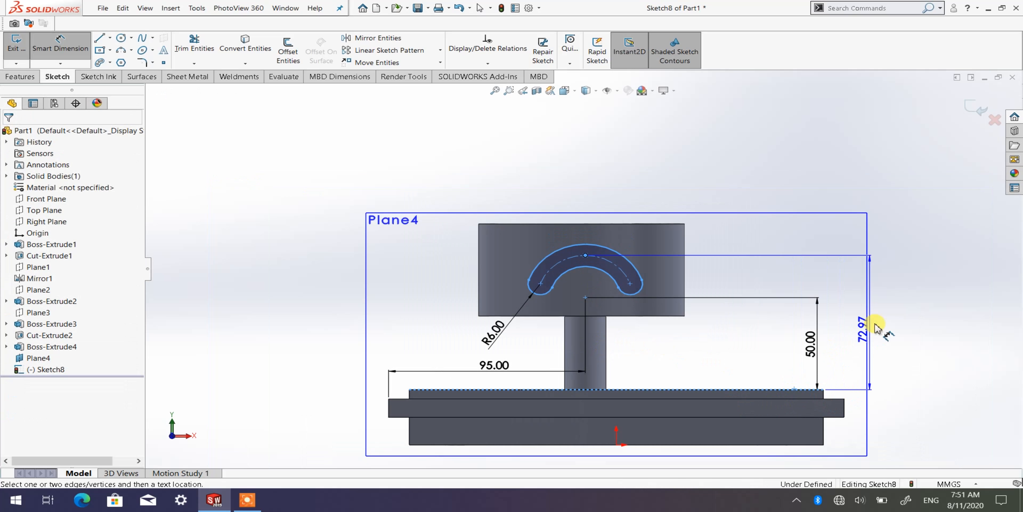
{"action": "left_click", "coordinate": [925, 340]}
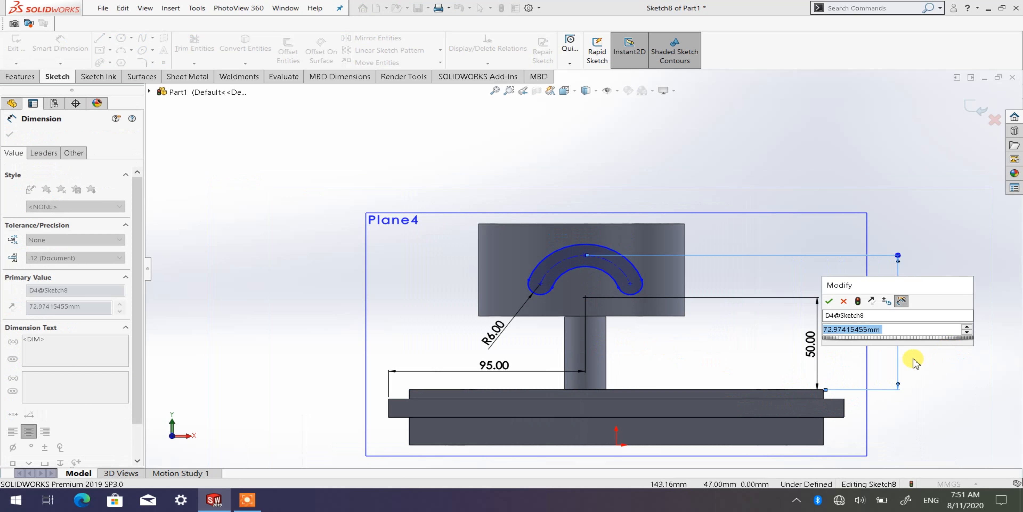
{"action": "type", "text": "70"}
{"action": "left_click", "coordinate": [829, 303]}
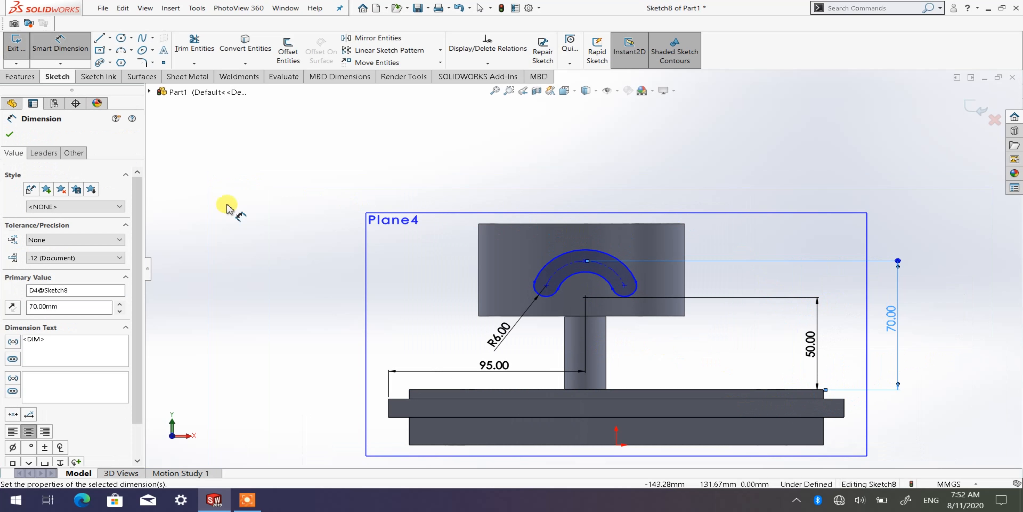
{"action": "left_click", "coordinate": [9, 134]}
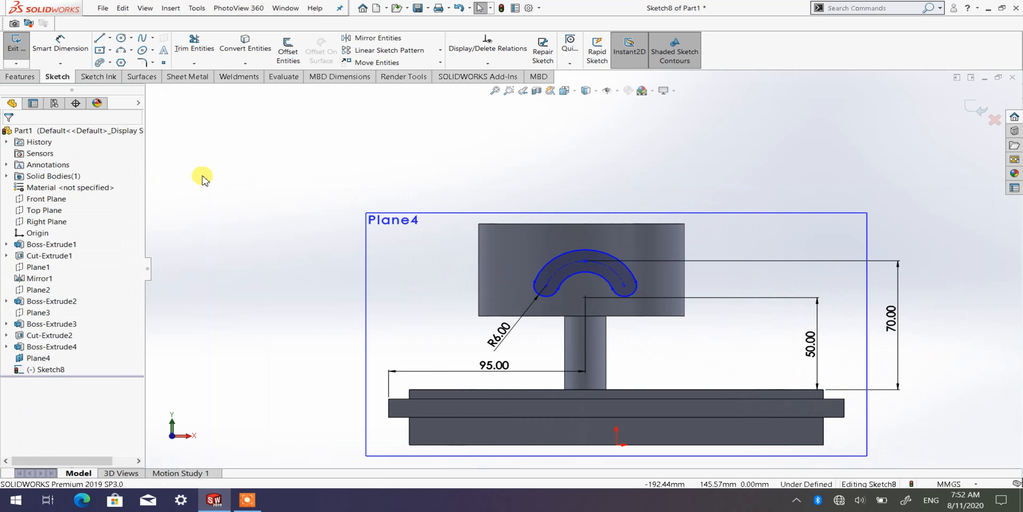
Start a Blind boss extrusion of the arc slot sketch and stretch its preview away from the part to 77 mm.
{"action": "middle_click_drag", "start_coordinate": [235, 187], "coordinate": [300, 239]}
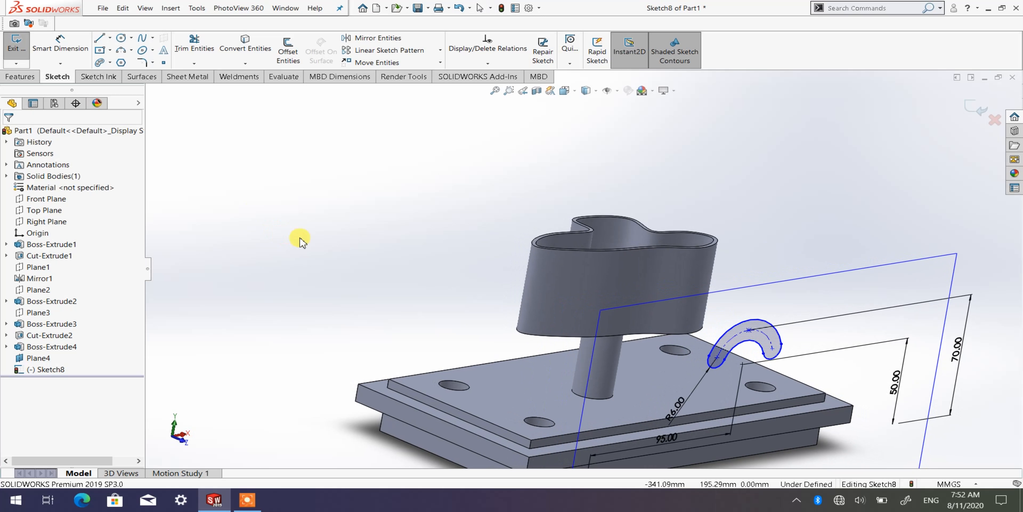
{"action": "scroll", "coordinate": [386, 238], "scroll_direction": "up", "scroll_amount": 3}
{"action": "middle_click_drag", "start_coordinate": [548, 287], "coordinate": [520, 309]}
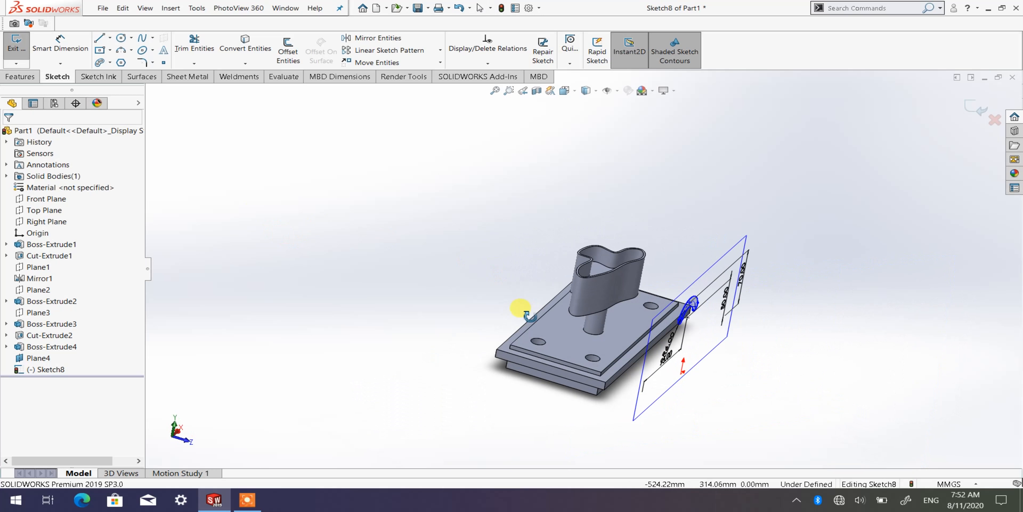
{"action": "left_click", "coordinate": [35, 77]}
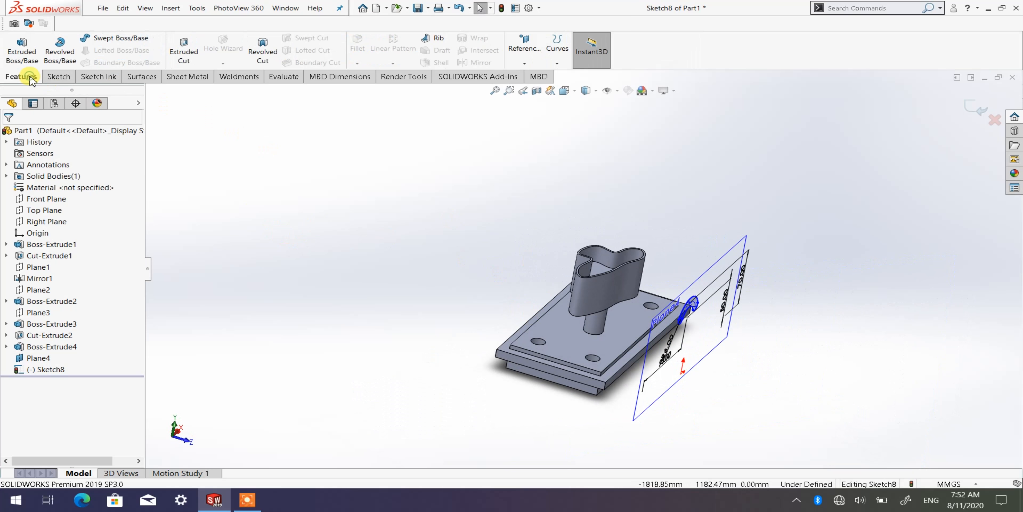
{"action": "left_click", "coordinate": [28, 62]}
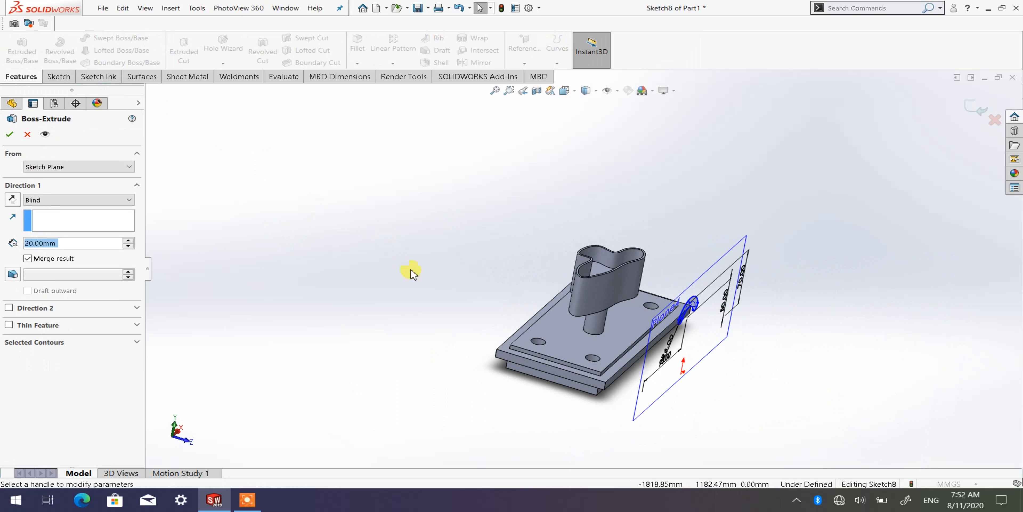
{"action": "scroll", "coordinate": [703, 372], "scroll_direction": "down", "scroll_amount": 5}
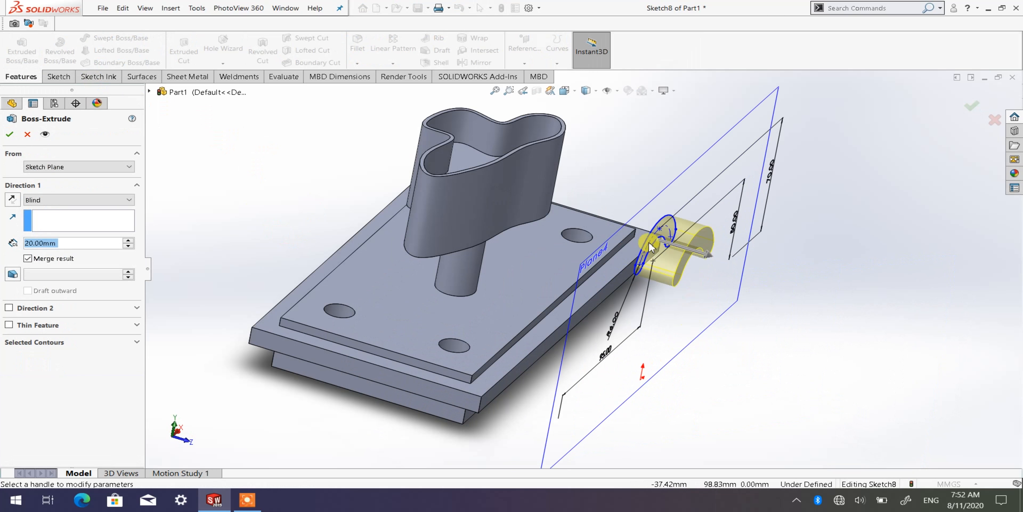
{"action": "mouse_move", "coordinate": [705, 253]}
{"action": "left_mouse_down"}
{"action": "mouse_move", "coordinate": [785, 287]}
{"action": "mouse_move", "coordinate": [740, 267]}
{"action": "left_mouse_up"}
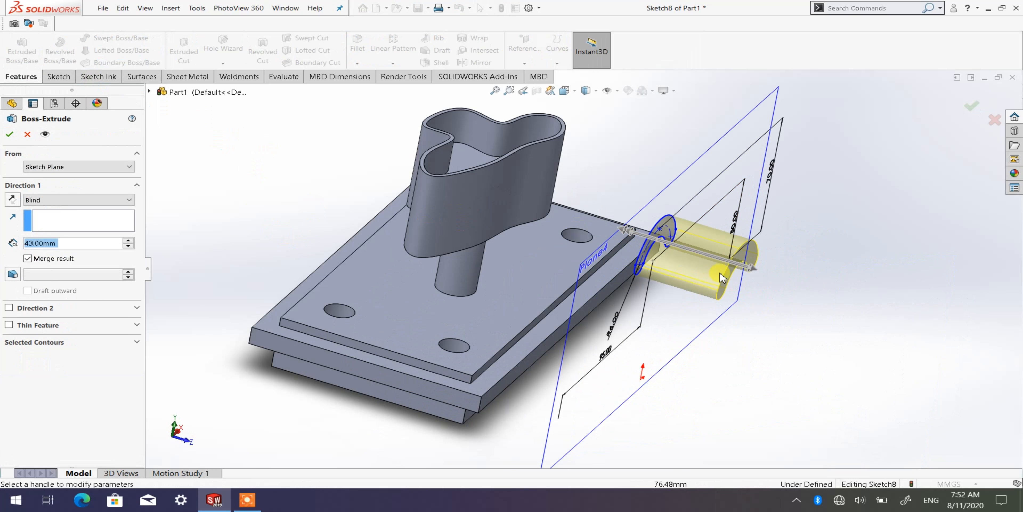
{"action": "left_click_drag", "start_coordinate": [752, 269], "coordinate": [681, 246]}
{"action": "left_click_drag", "start_coordinate": [831, 305], "coordinate": [818, 288]}
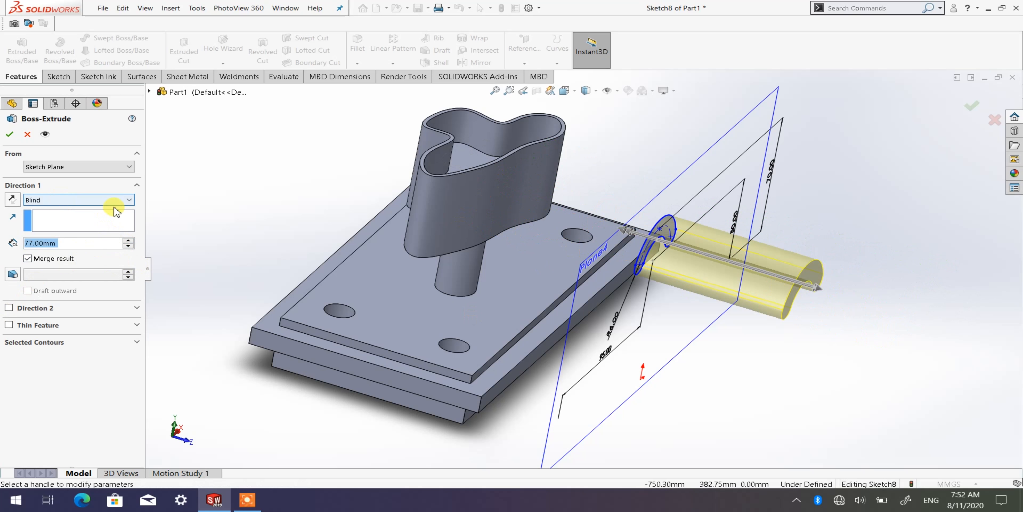
Reverse the slot extrusion toward the hollow spline boss and shorten its blind depth to 47 mm.
{"action": "left_click", "coordinate": [12, 201]}
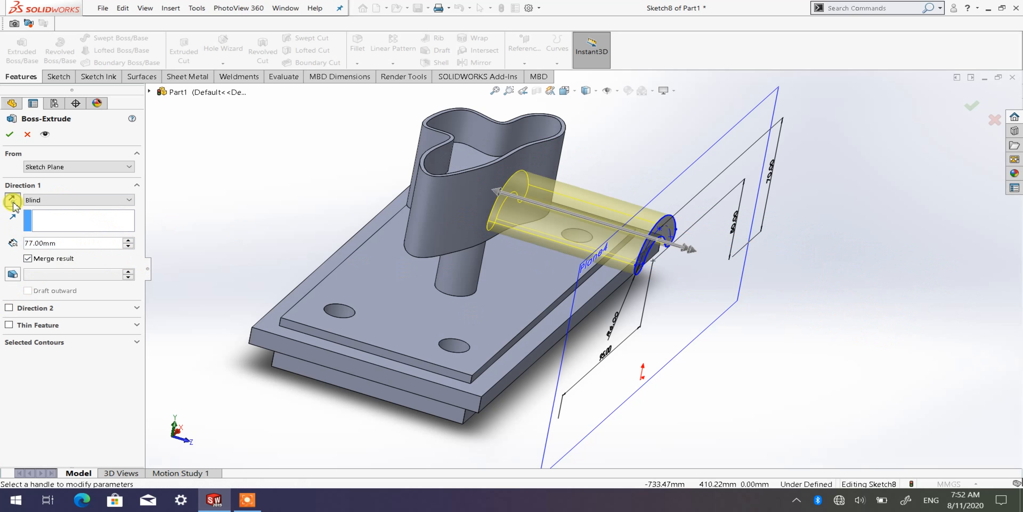
{"action": "left_click", "coordinate": [495, 193]}
{"action": "left_click", "coordinate": [550, 228]}
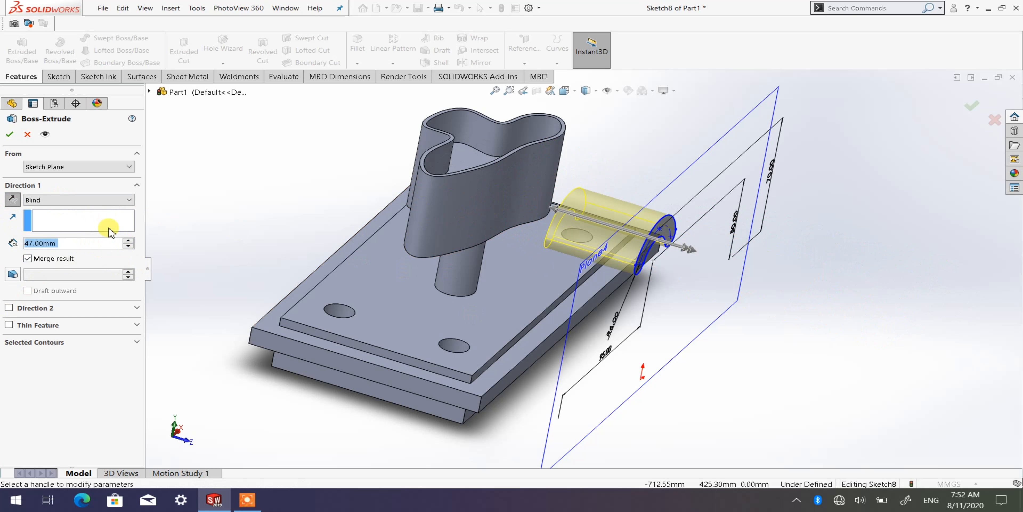
Extrude the arc slot Up To Surface, ending on the outer side face of the hollow spline boss.
{"action": "left_click", "coordinate": [83, 201]}
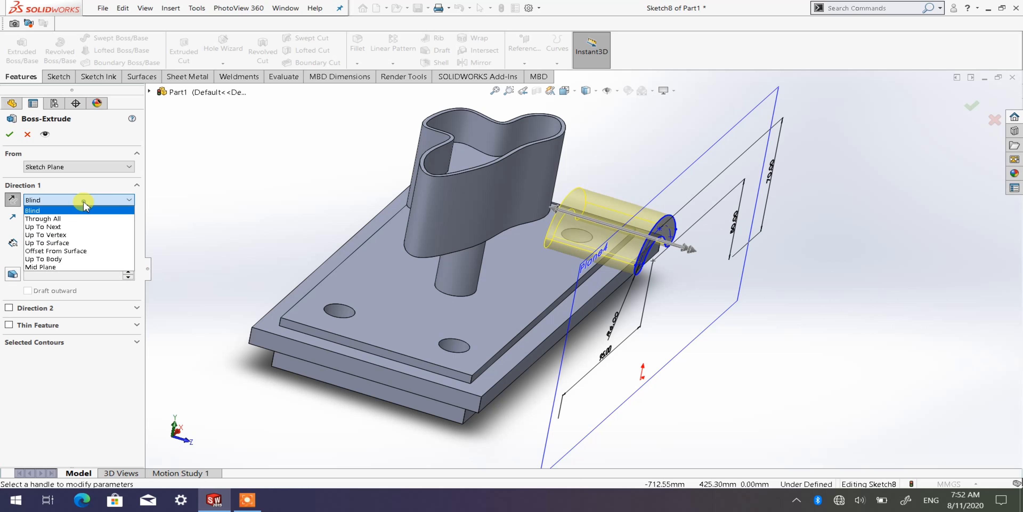
{"action": "left_click", "coordinate": [67, 242]}
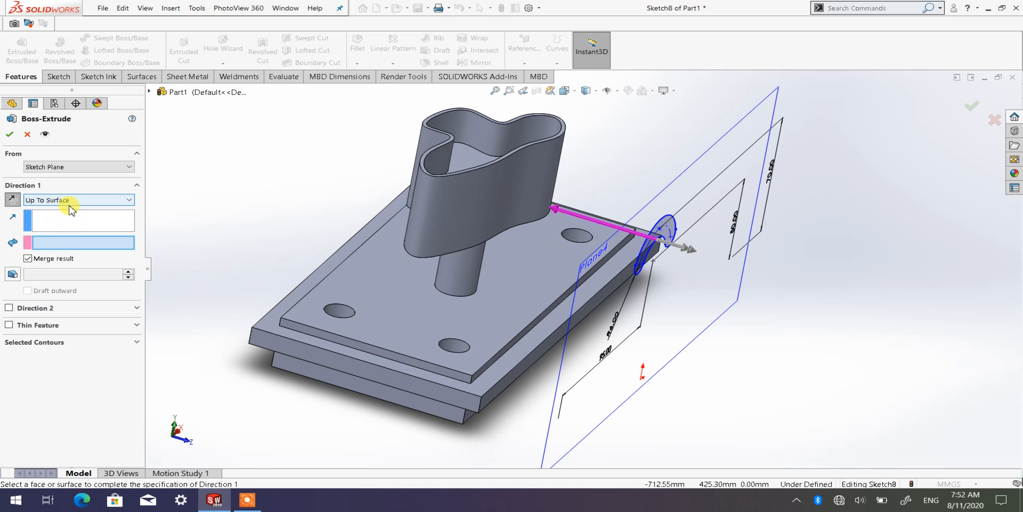
{"action": "left_click", "coordinate": [501, 218]}
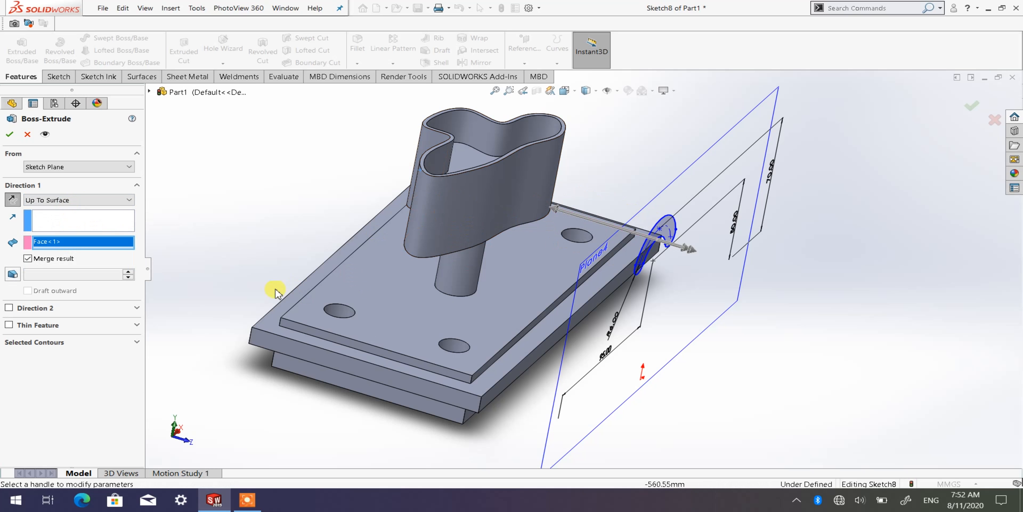
{"action": "left_click", "coordinate": [9, 135]}
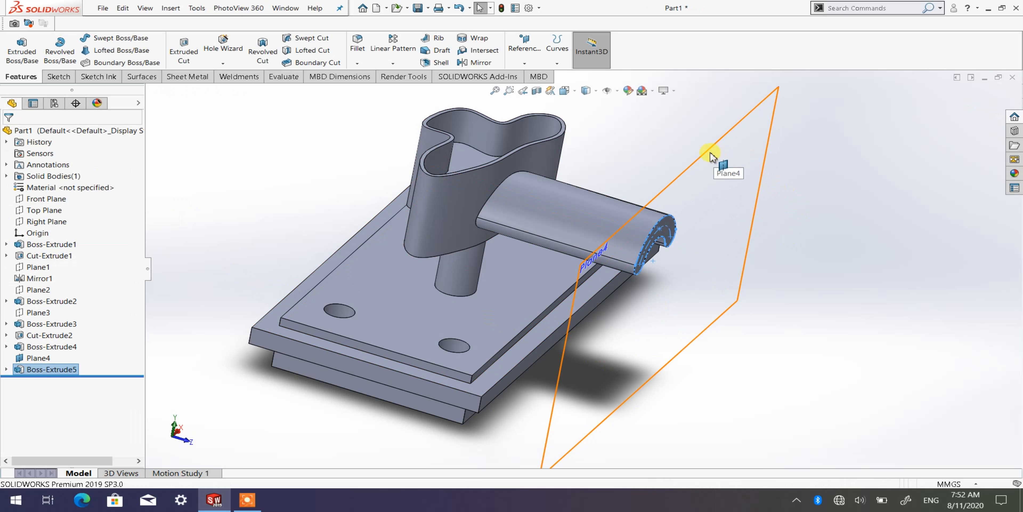
Hide the offset plane that carries the arc slot sketch.
{"action": "right_click", "coordinate": [44, 361]}
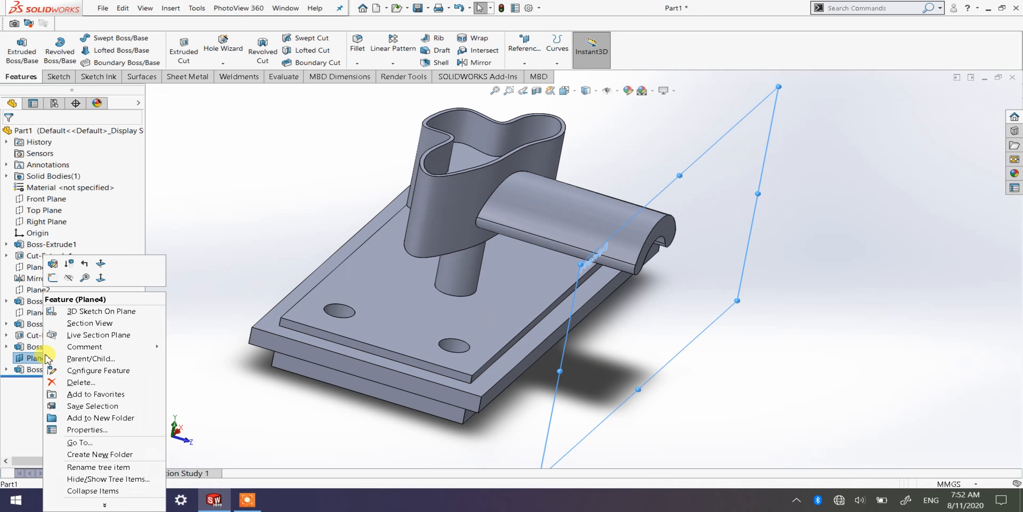
{"action": "left_click", "coordinate": [241, 252]}
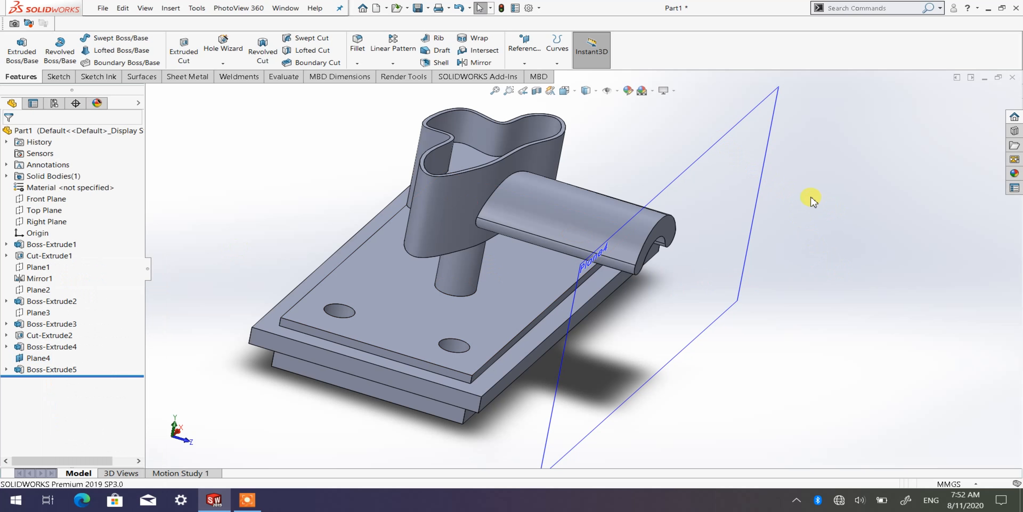
{"action": "right_click", "coordinate": [717, 150]}
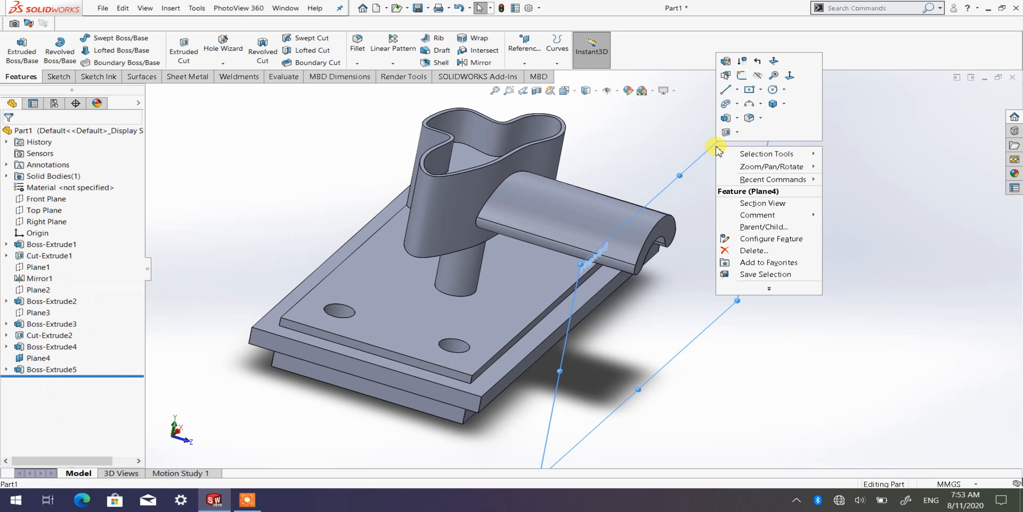
{"action": "left_click", "coordinate": [758, 76]}
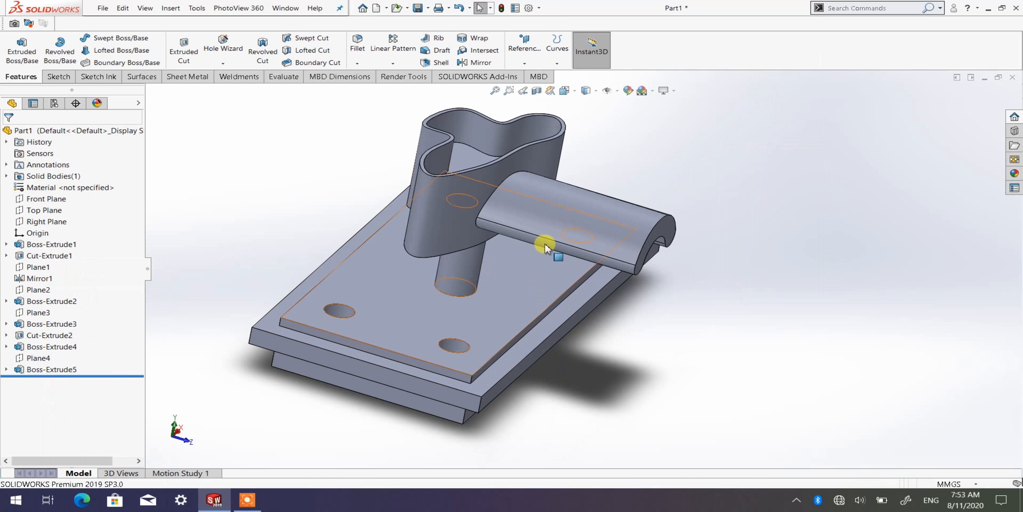
Examine from above where the arc slot extrusion meets the spline boss, highlighting the boss's outer face.
{"action": "middle_click_drag", "start_coordinate": [690, 286], "coordinate": [466, 338]}
{"action": "scroll", "coordinate": [566, 227], "scroll_direction": "down", "scroll_amount": 5}
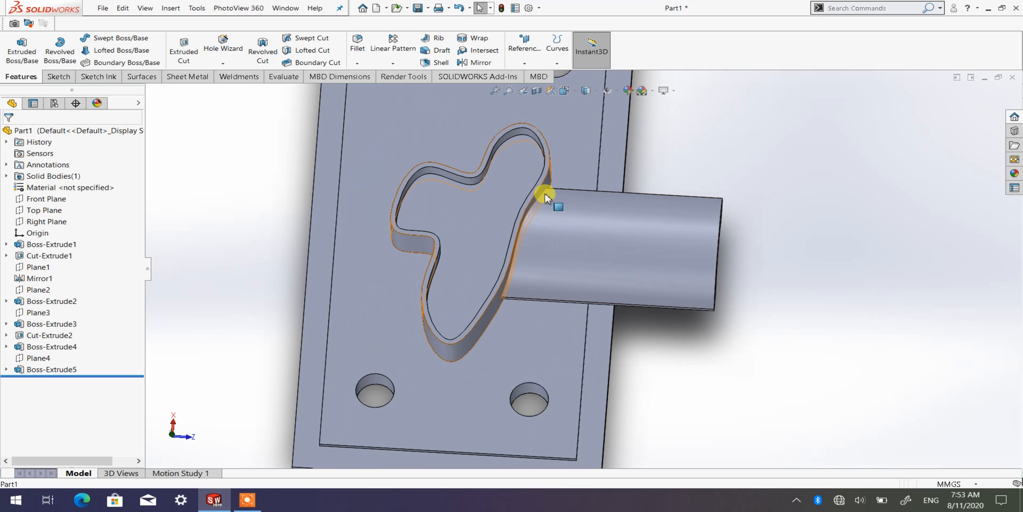
{"action": "middle_click_drag", "start_coordinate": [545, 192], "coordinate": [533, 195]}
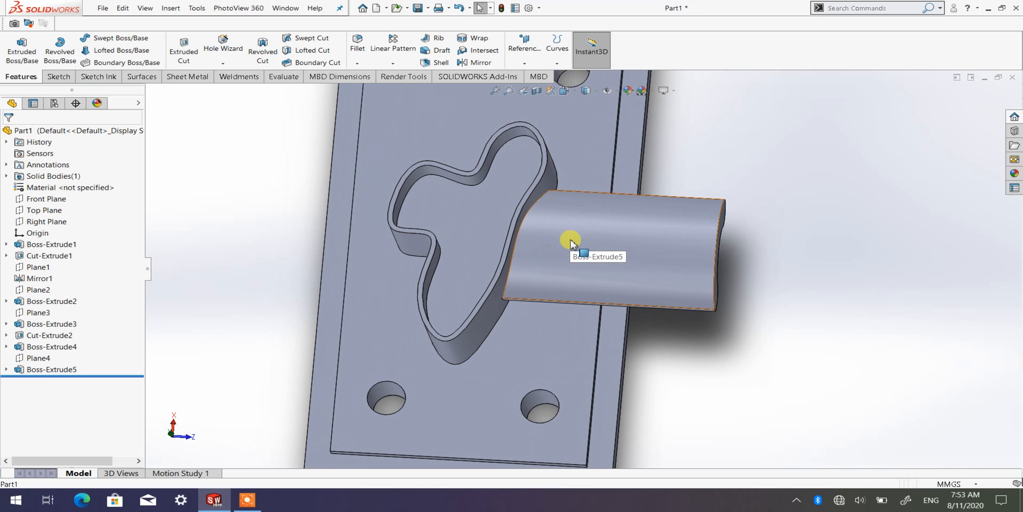
{"action": "middle_click_drag", "start_coordinate": [587, 237], "coordinate": [533, 217]}
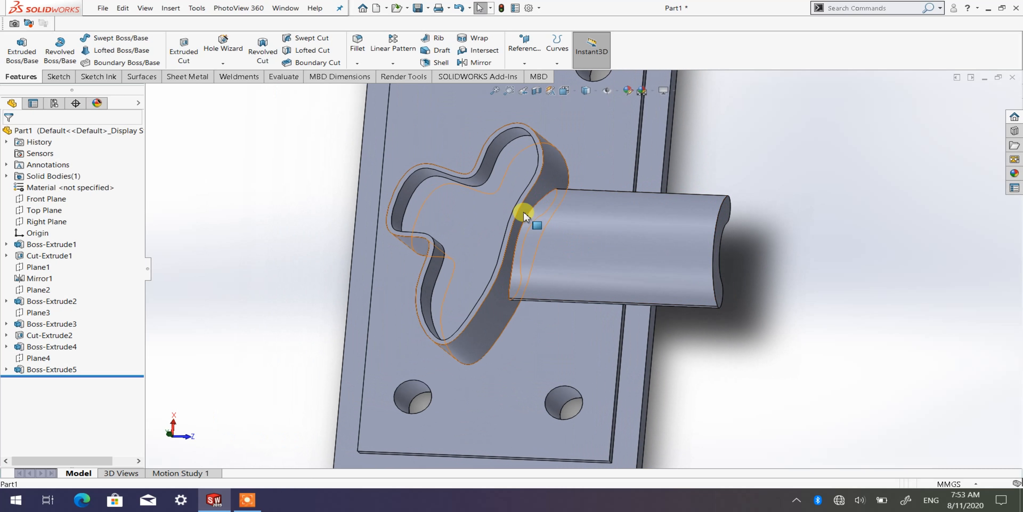
{"action": "left_click", "coordinate": [523, 211]}
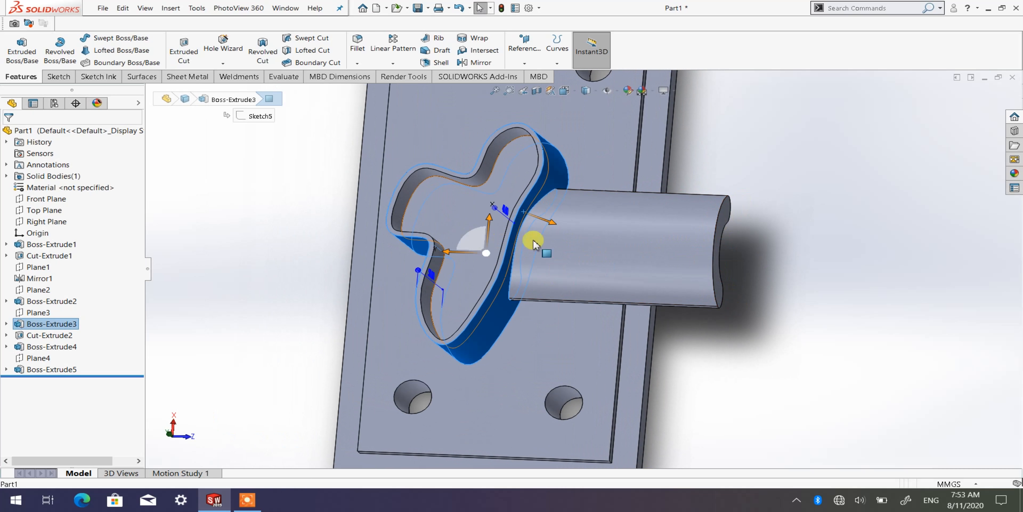
{"action": "scroll", "coordinate": [524, 237], "scroll_direction": "down", "scroll_amount": 2}
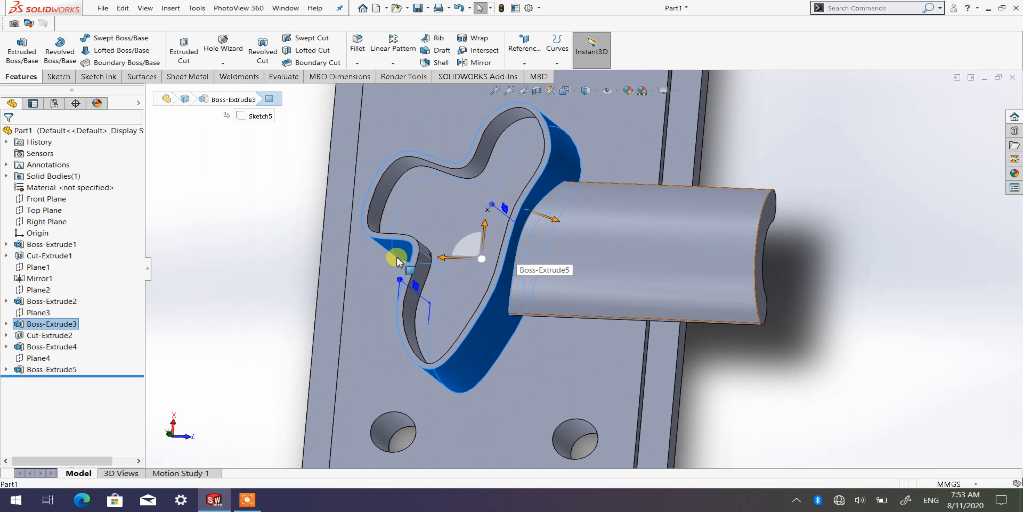
{"action": "left_click", "coordinate": [297, 258]}
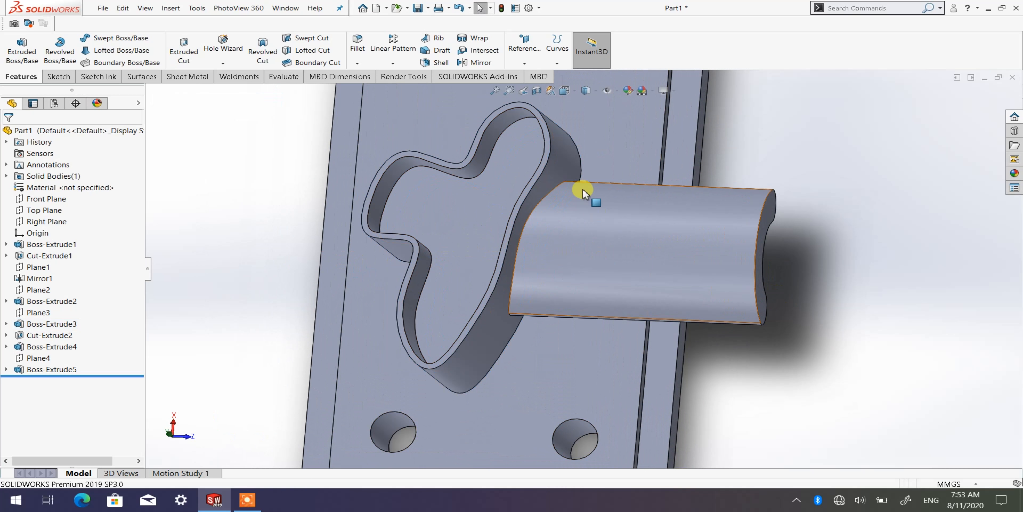
{"action": "left_click", "coordinate": [527, 209]}
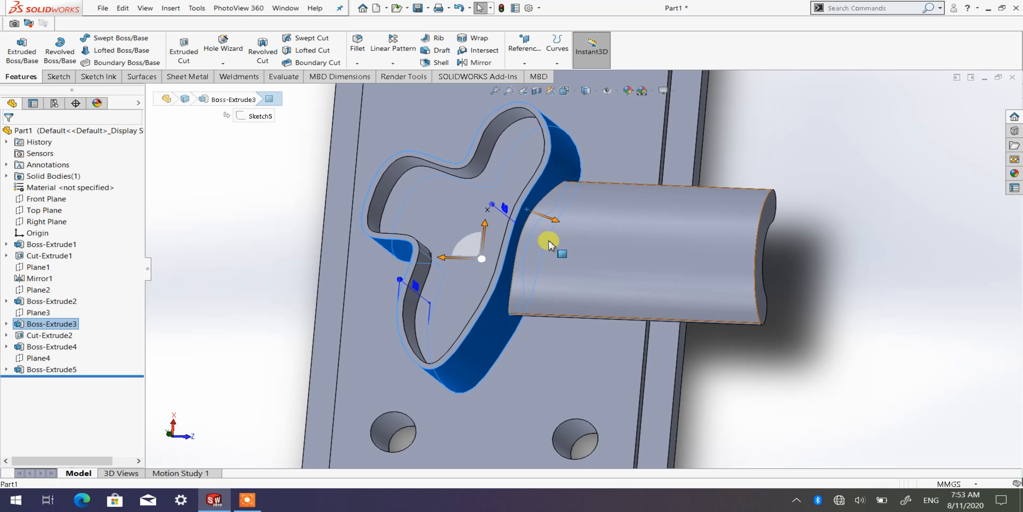
{"action": "middle_click_drag", "start_coordinate": [511, 279], "coordinate": [501, 256]}
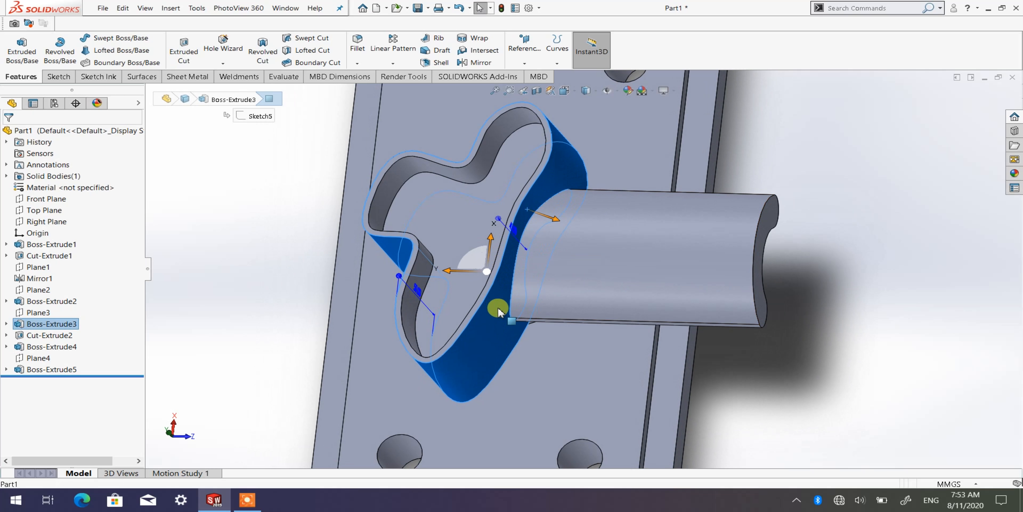
{"action": "middle_click_drag", "start_coordinate": [530, 294], "coordinate": [326, 256]}
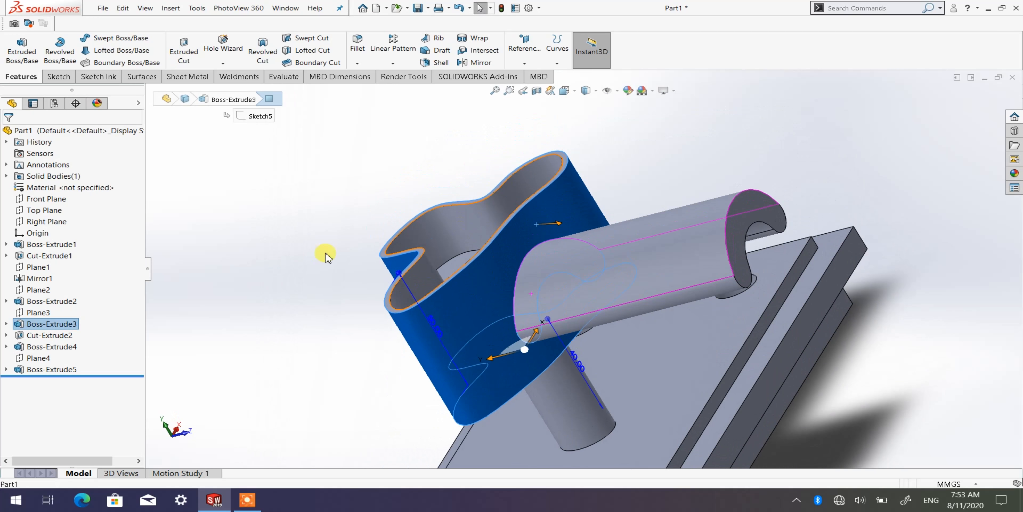
{"action": "left_click", "coordinate": [325, 256]}
Inspect the slot extrusion's junction with the spline boss from underneath and from the opposite side of the part.
{"action": "middle_click_drag", "start_coordinate": [584, 382], "coordinate": [513, 266]}
{"action": "scroll", "coordinate": [631, 288], "scroll_direction": "down", "scroll_amount": 3}
{"action": "middle_click_drag", "start_coordinate": [710, 300], "coordinate": [785, 320]}
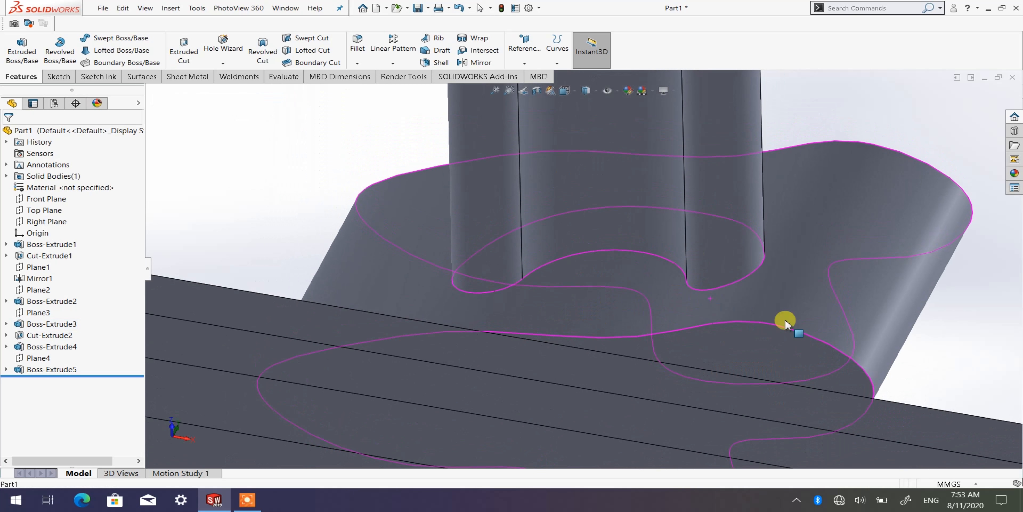
{"action": "scroll", "coordinate": [742, 285], "scroll_direction": "up", "scroll_amount": 3}
{"action": "middle_click_drag", "start_coordinate": [651, 290], "coordinate": [464, 276]}
{"action": "middle_click_drag", "start_coordinate": [421, 243], "coordinate": [774, 324]}
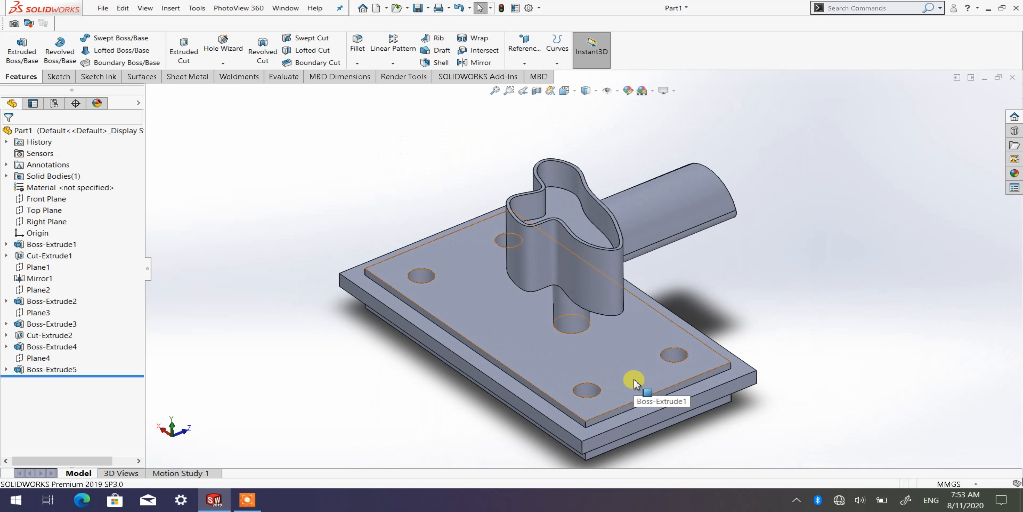
{"action": "left_click", "coordinate": [524, 62]}
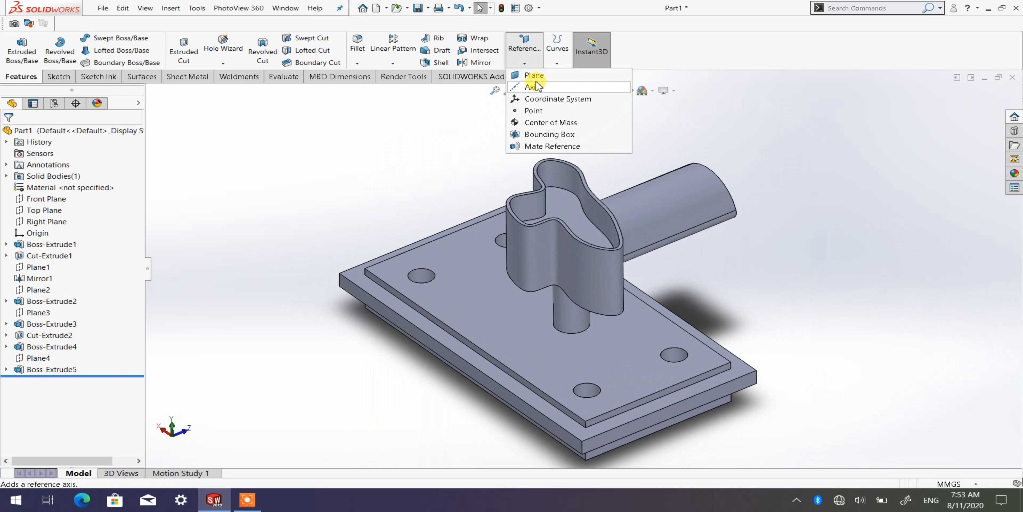
{"action": "left_click", "coordinate": [398, 155]}
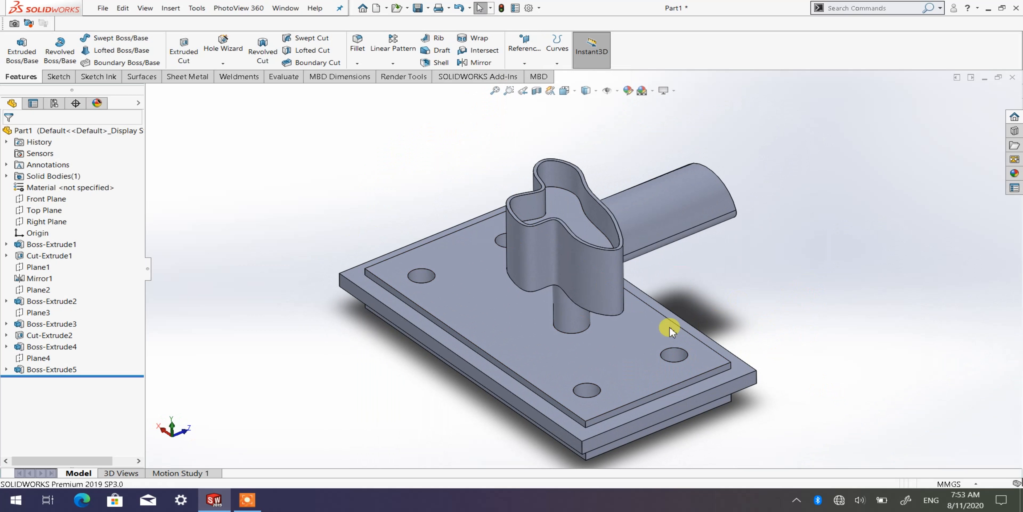
{"action": "middle_click_drag", "start_coordinate": [712, 381], "coordinate": [714, 359]}
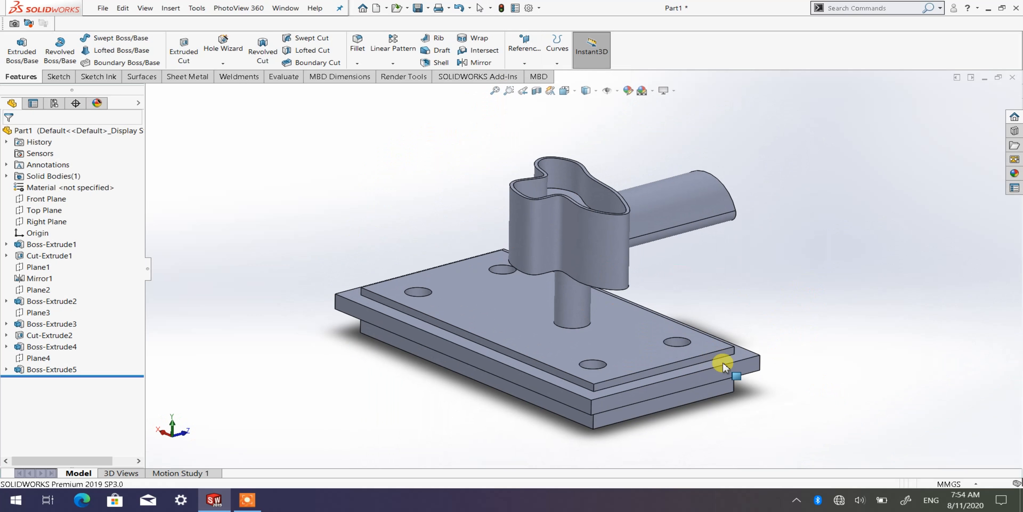